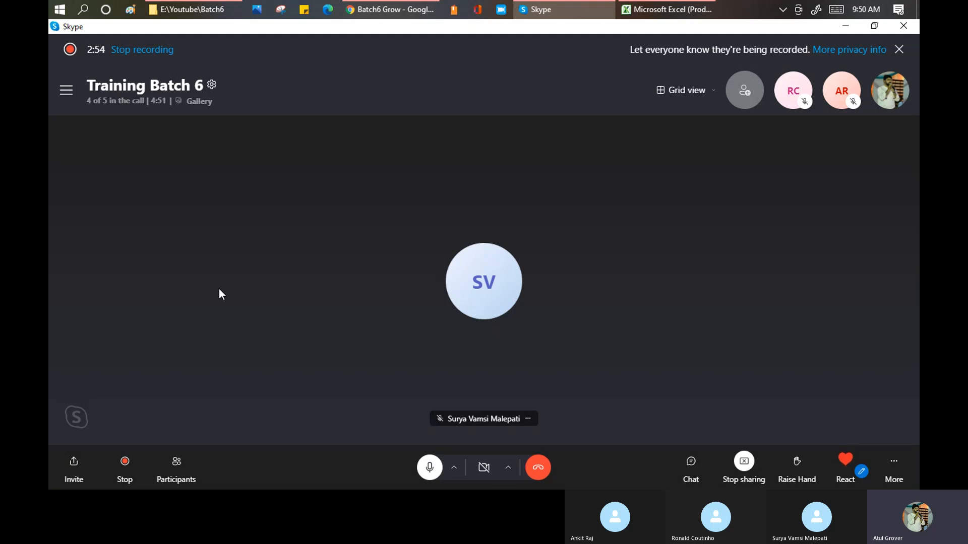
# Switch to the ServiceNow instance in Chrome and filter the navigator for "report".
pyautogui.click(391, 11)
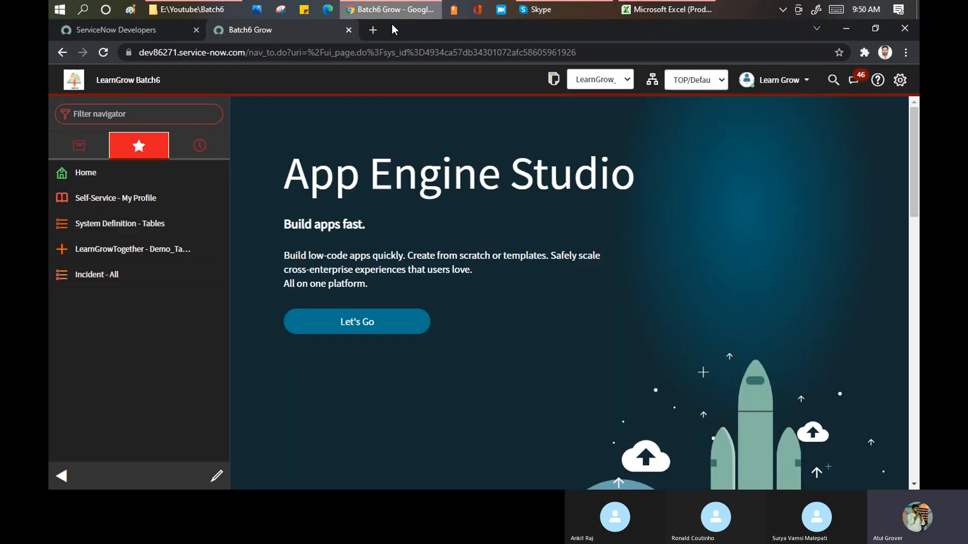
pyautogui.click(211, 115)
pyautogui.write('re')
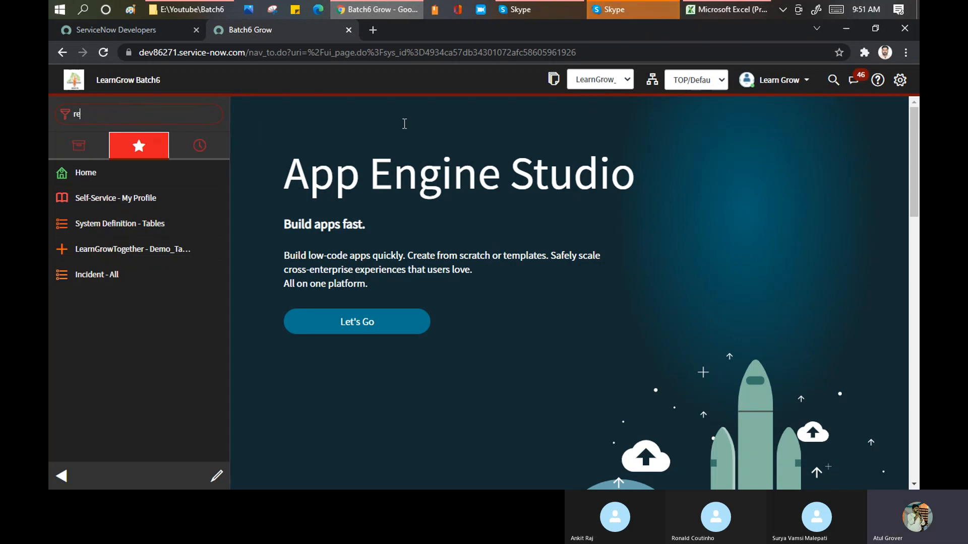
pyautogui.click(695, 102)
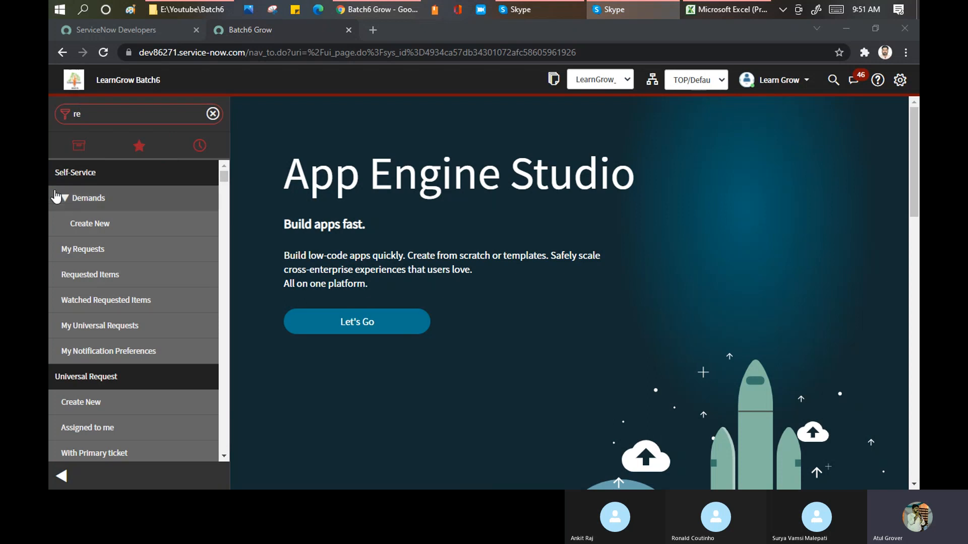
pyautogui.click(152, 110)
pyautogui.press('BackSpace')
pyautogui.press('BackSpace')
pyautogui.write('po')
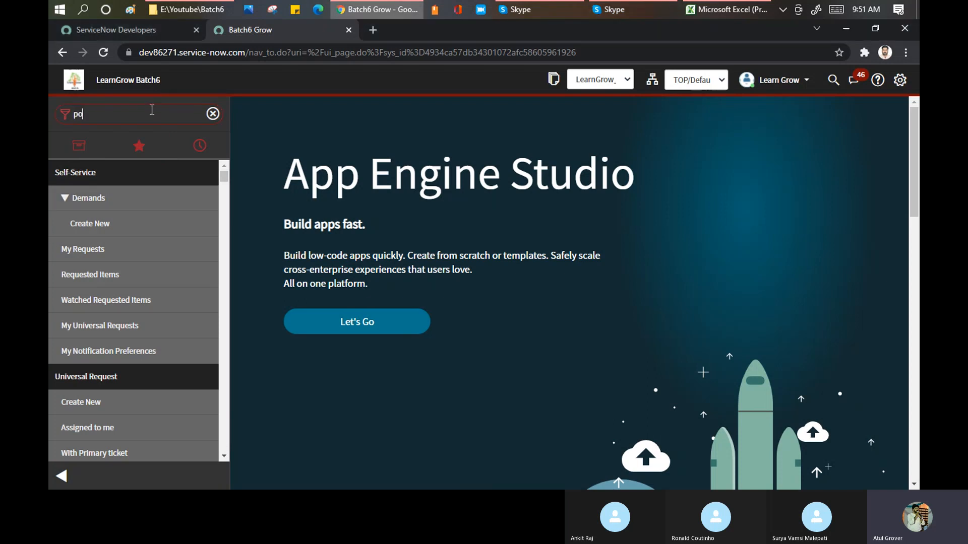
pyautogui.write('rt')
pyautogui.press('BackSpace')
pyautogui.press('BackSpace')
pyautogui.press('BackSpace')
pyautogui.press('BackSpace')
pyautogui.write('report')
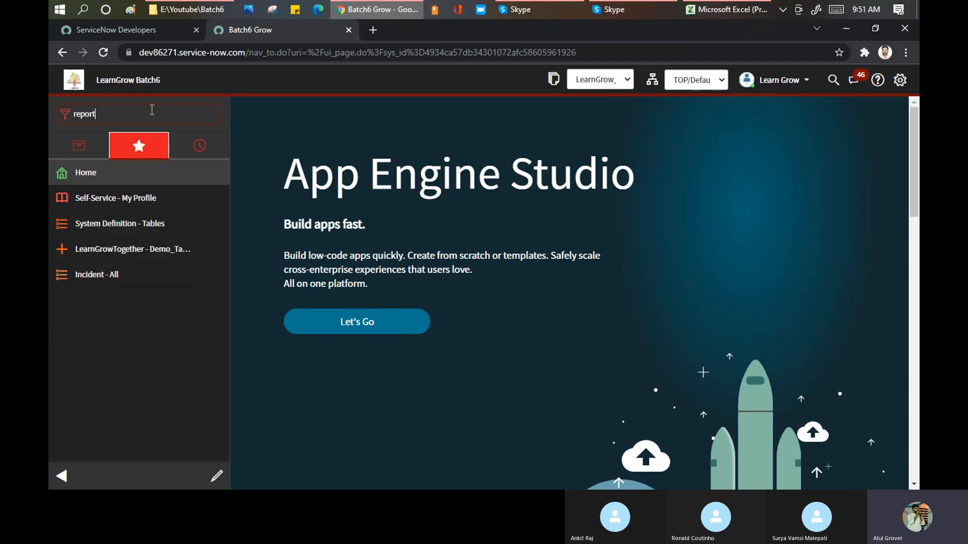
# Look through the modules of the Reports application and open its form for creating a new report.
pyautogui.scroll(-3, 154, 243)
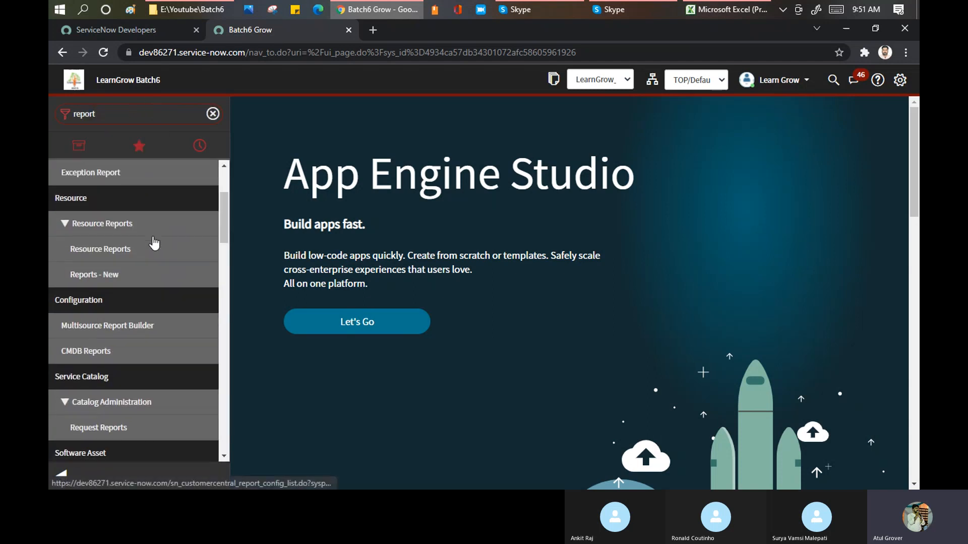
pyautogui.scroll(-10, 154, 244)
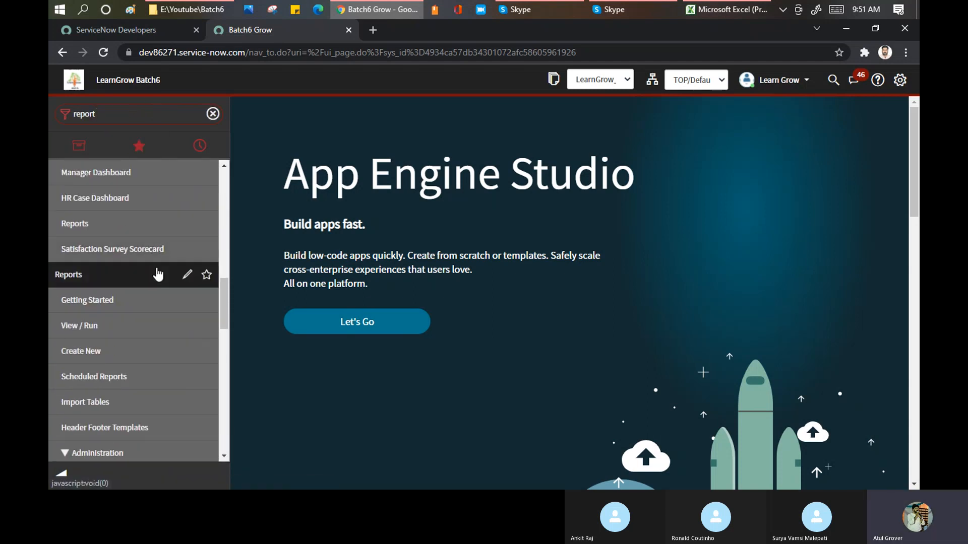
pyautogui.scroll(-2, 158, 274)
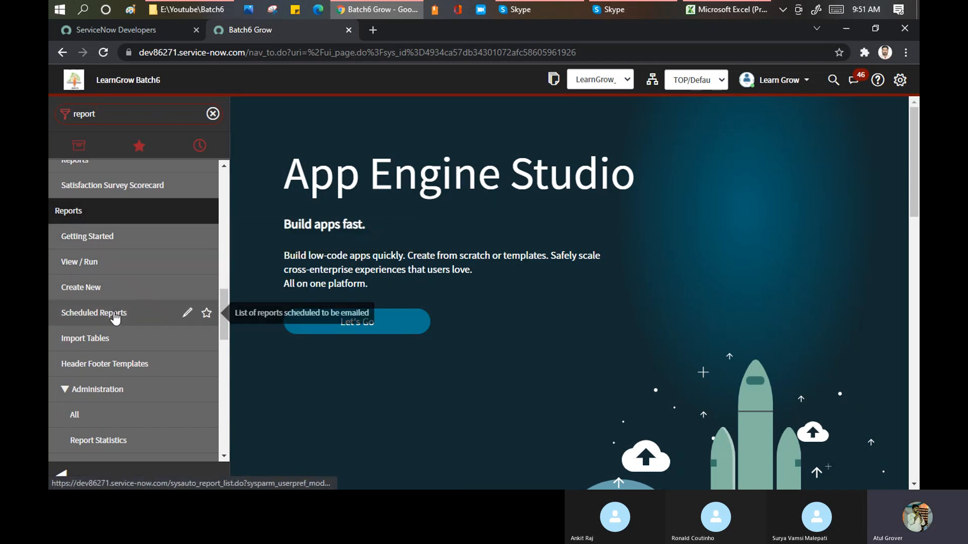
pyautogui.scroll(-4, 121, 318)
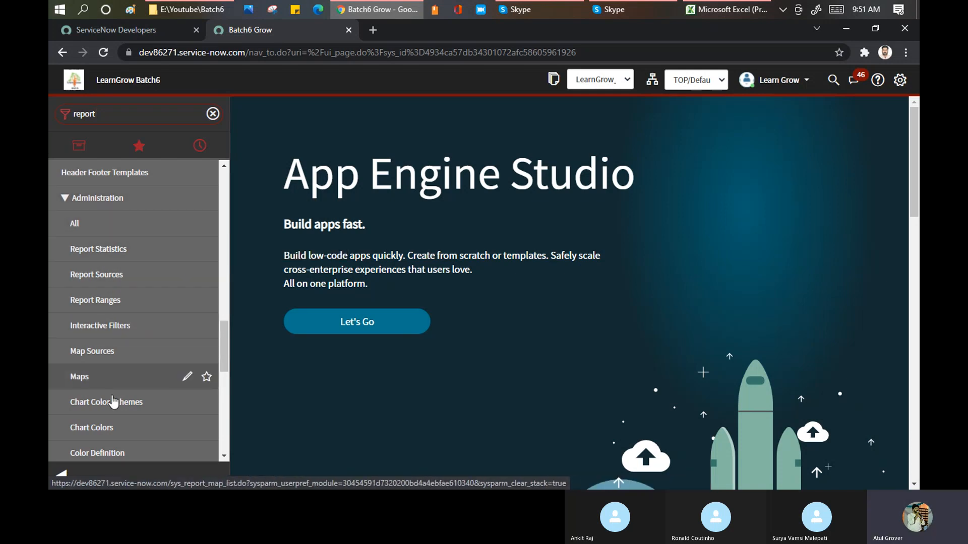
pyautogui.scroll(-3, 151, 347)
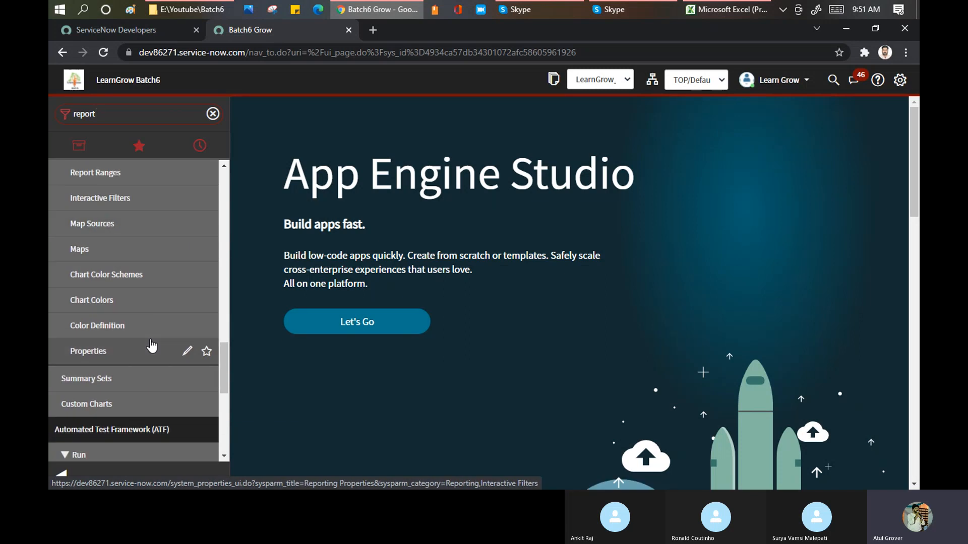
pyautogui.scroll(9, 151, 347)
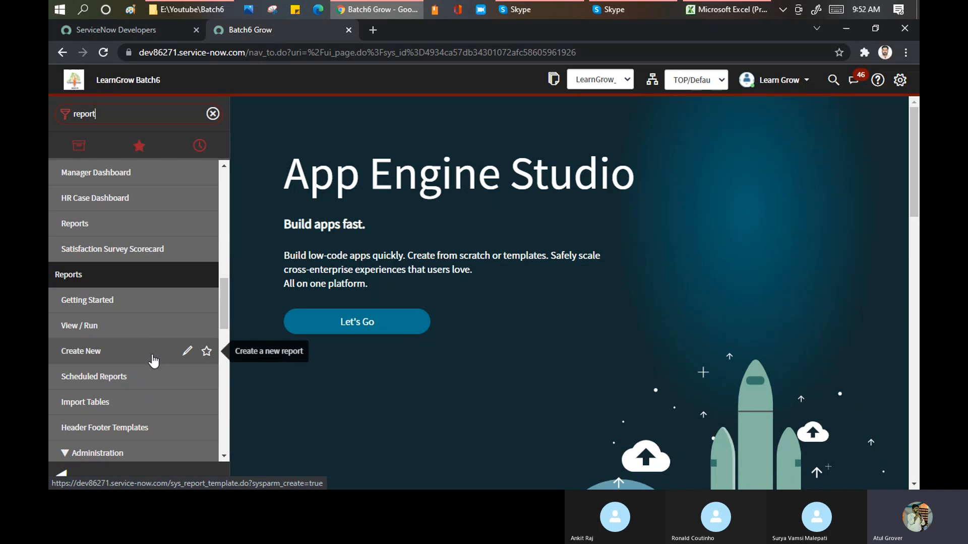
pyautogui.click(84, 351)
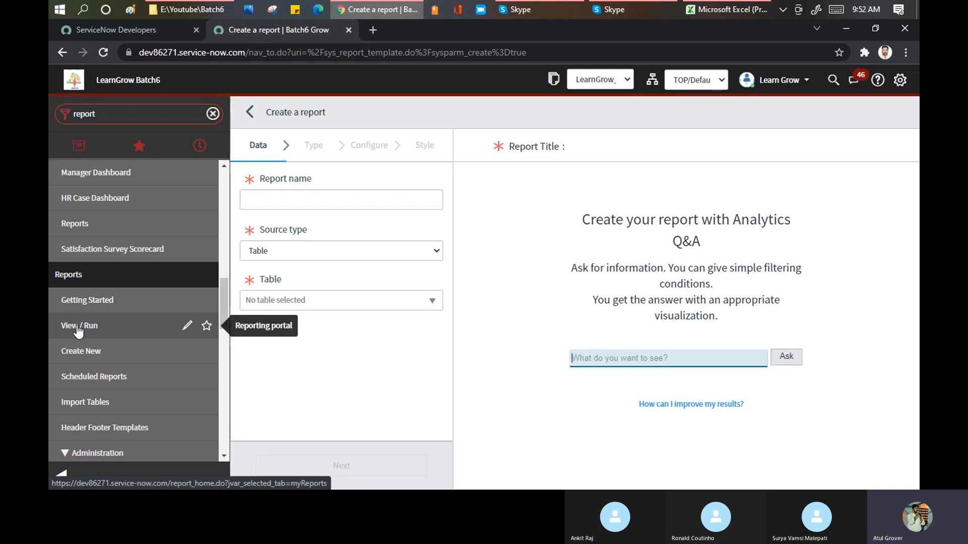
# Open the View / Run reporting portal and compare My reports with All, ending on All.
pyautogui.click(77, 328)
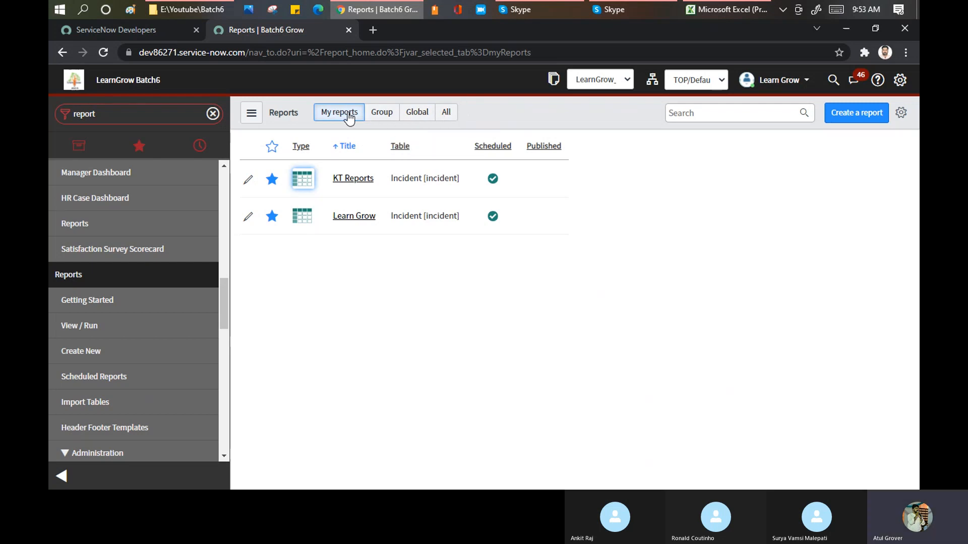
pyautogui.click(446, 115)
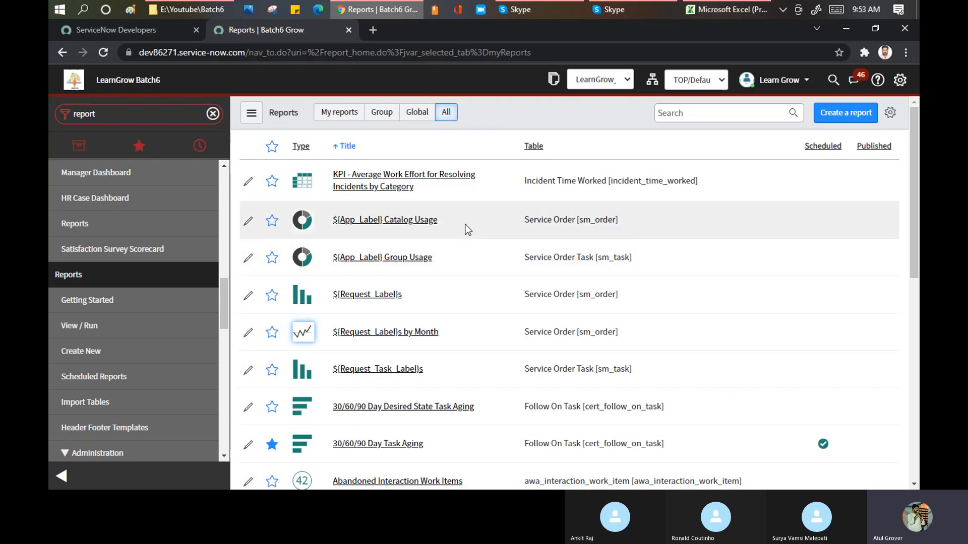
pyautogui.click(330, 114)
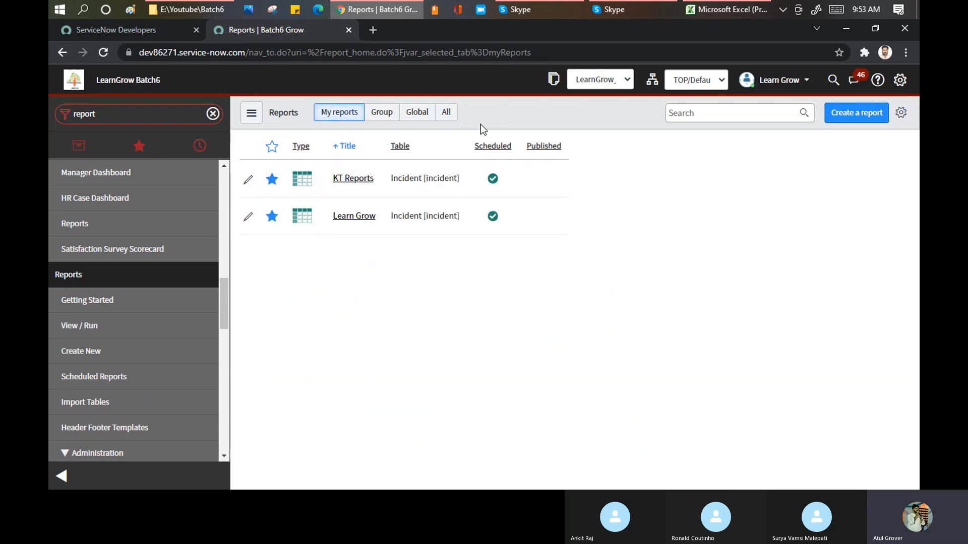
pyautogui.click(448, 117)
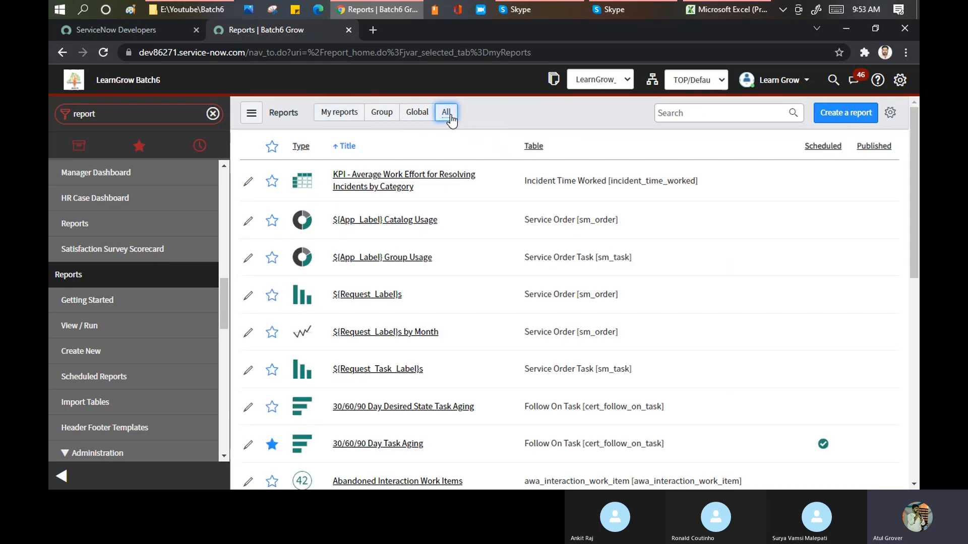
# Collapse the navigator and check the total number of reports at the end of the full list.
pyautogui.click(62, 476)
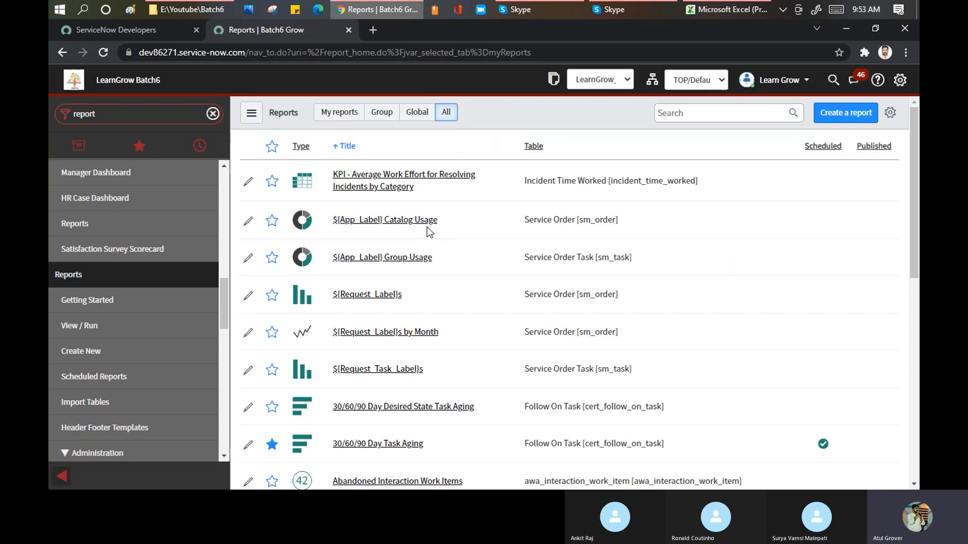
pyautogui.scroll(-9, 459, 207)
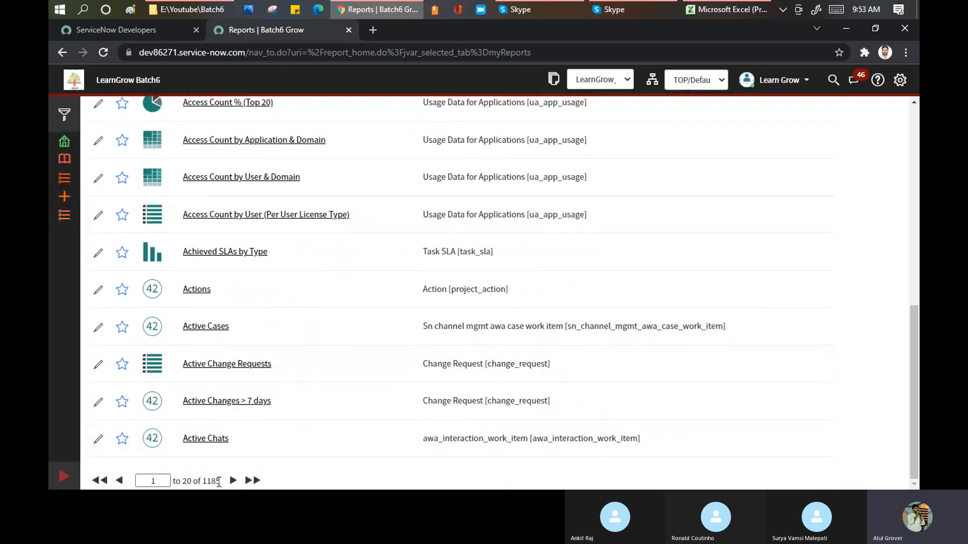
pyautogui.moveTo(222, 483); pyautogui.dragTo(198, 482)
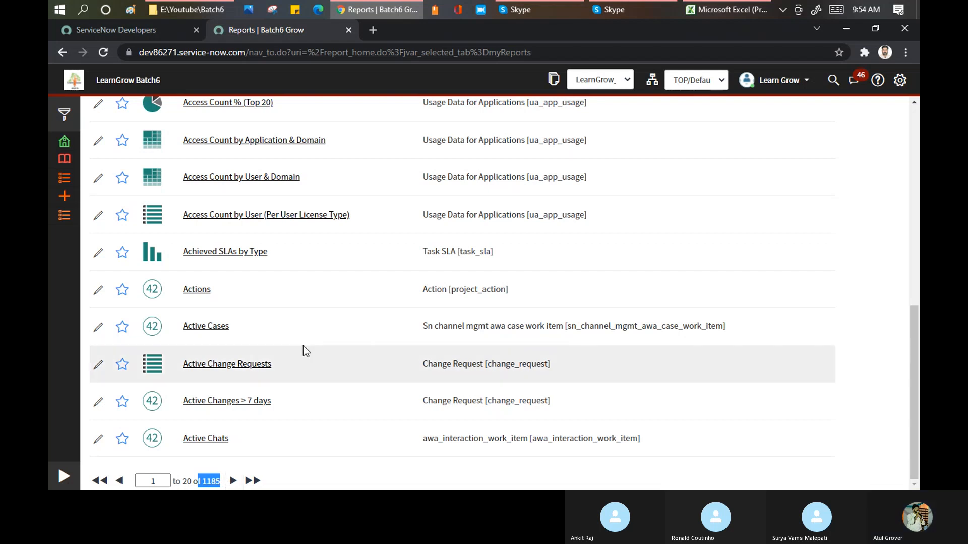
pyautogui.scroll(5, 638, 218)
pyautogui.scroll(4, 637, 217)
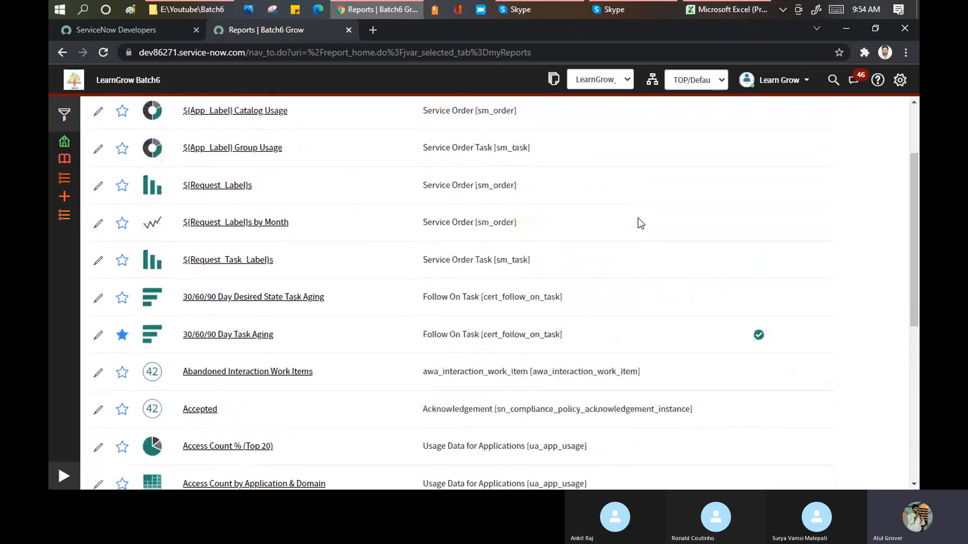
# Filter the reports list to titles containing "Incident".
pyautogui.click(689, 112)
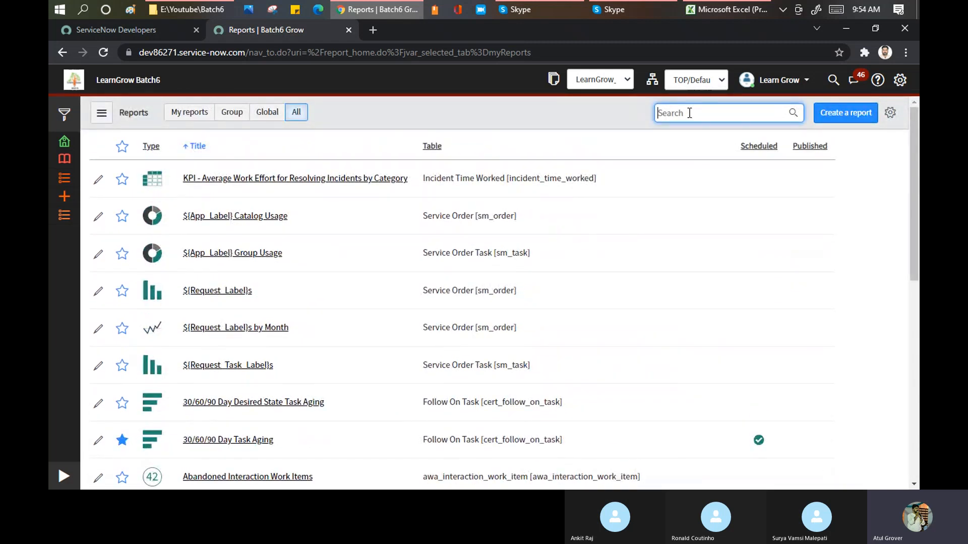
pyautogui.write('Incident')
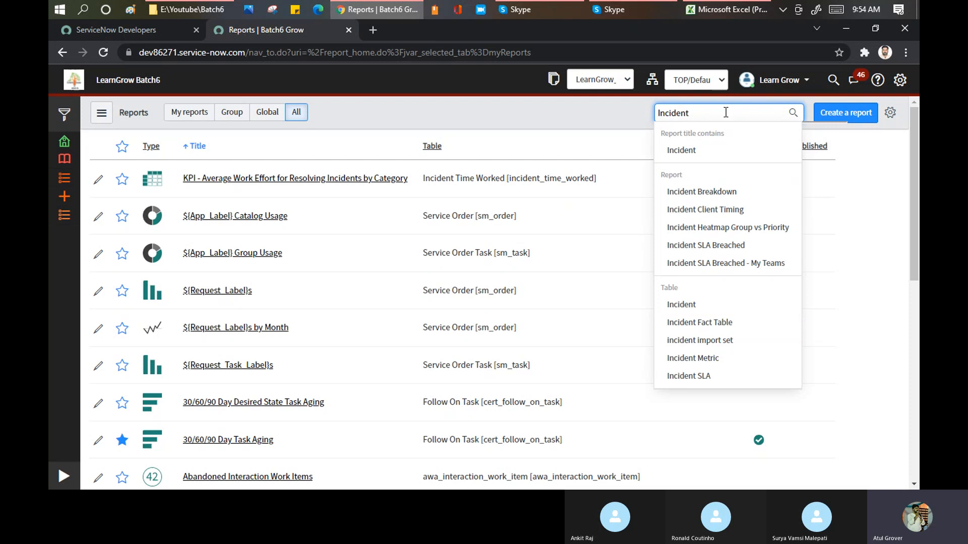
pyautogui.press('Return')
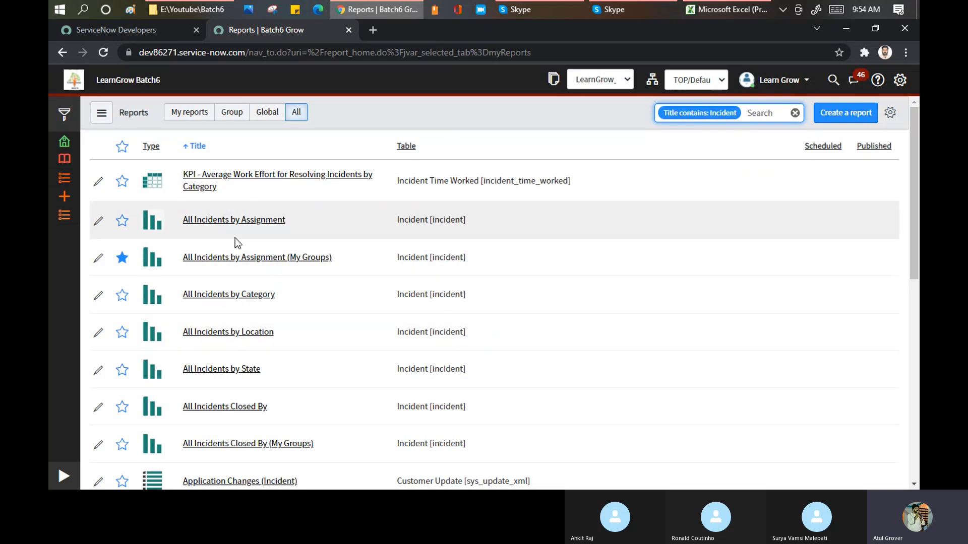
# Look through the filtered incident reports and their paging.
pyautogui.scroll(-3, 235, 238)
pyautogui.scroll(-3, 240, 247)
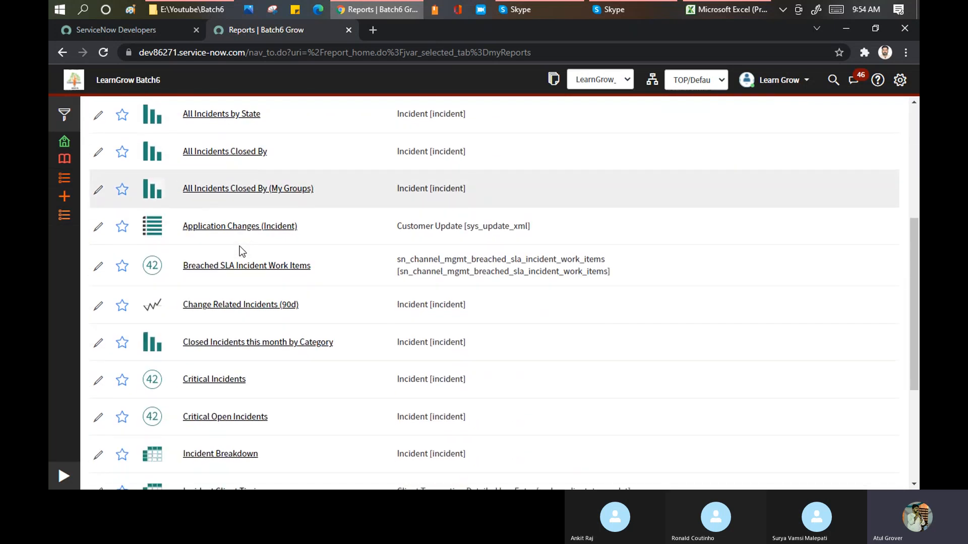
pyautogui.scroll(-2, 240, 251)
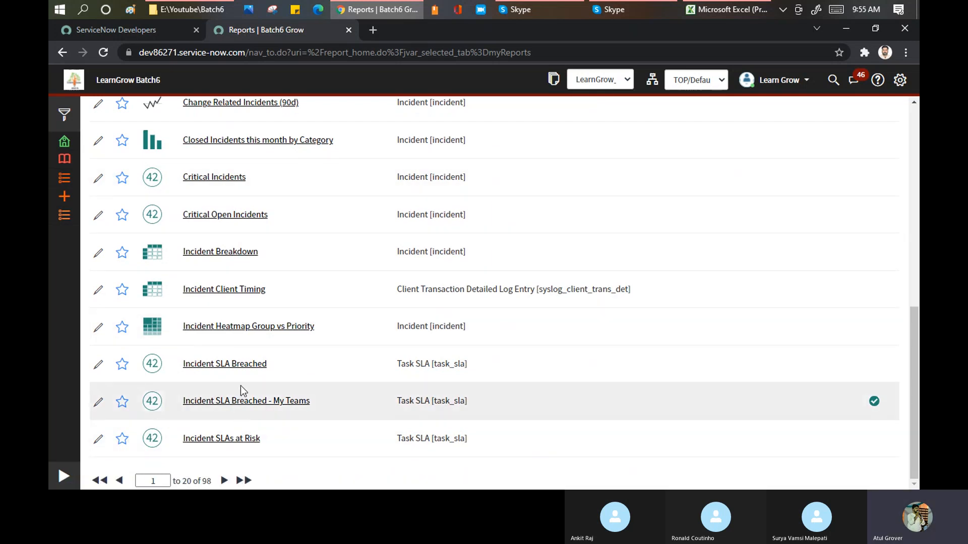
pyautogui.click(223, 484)
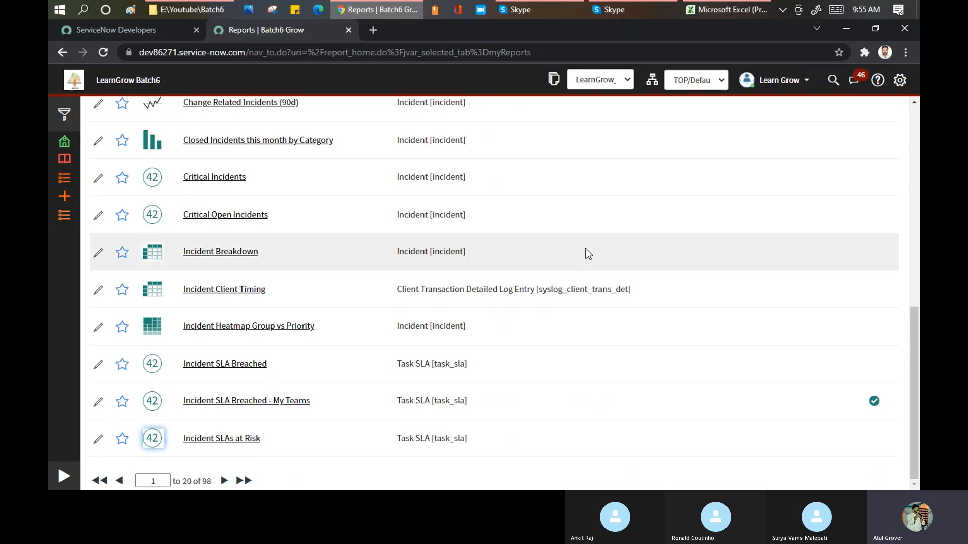
pyautogui.scroll(8, 586, 249)
pyautogui.scroll(2, 585, 249)
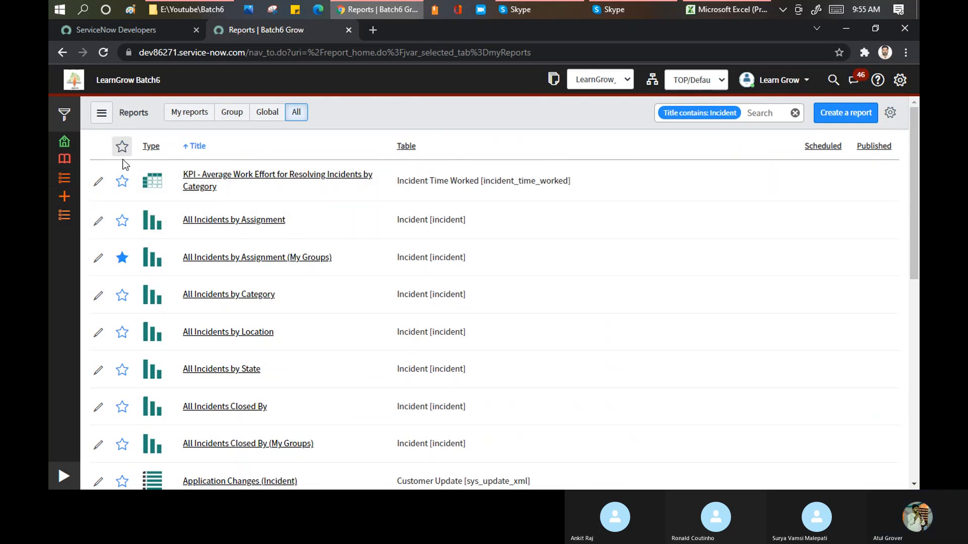
# Limit the incident reports to favorites only and remove the favorites filter again.
pyautogui.click(122, 258)
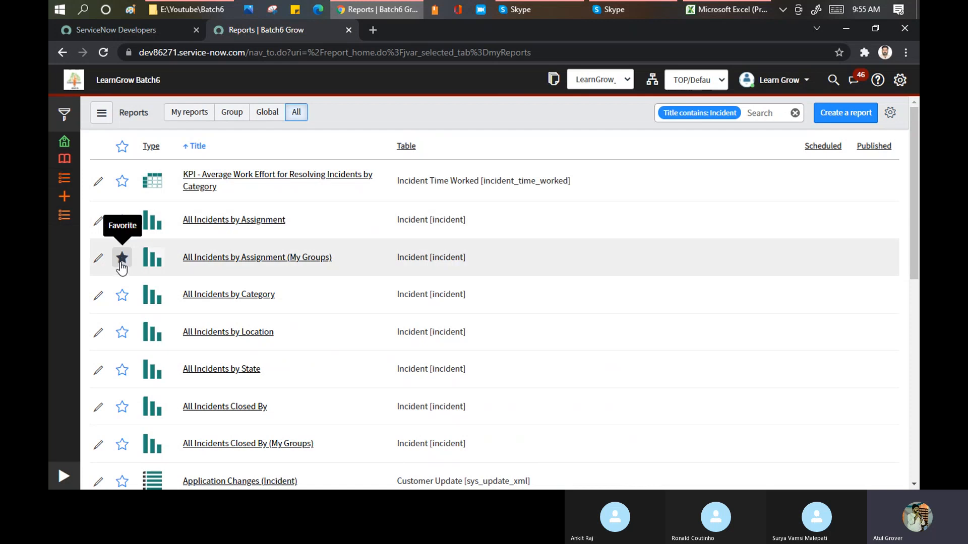
pyautogui.click(121, 151)
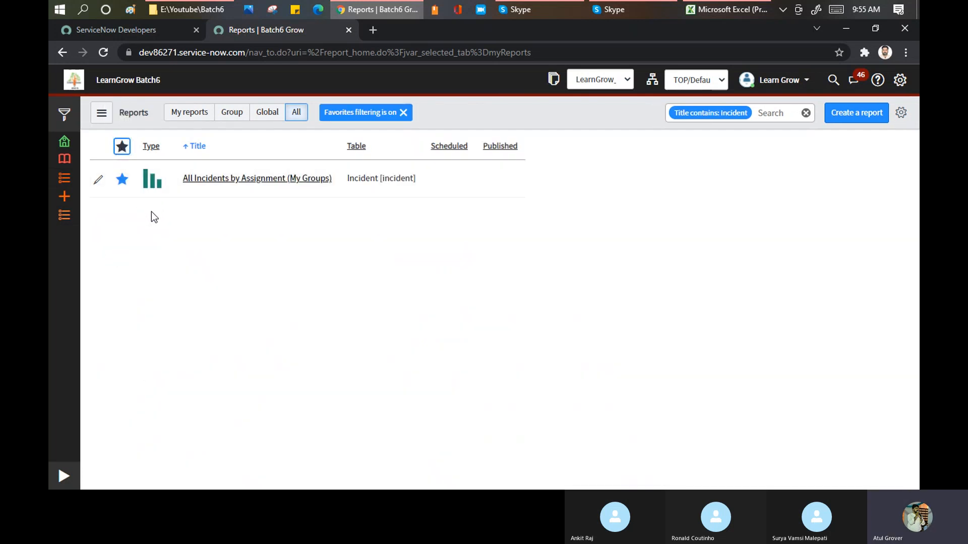
pyautogui.click(121, 146)
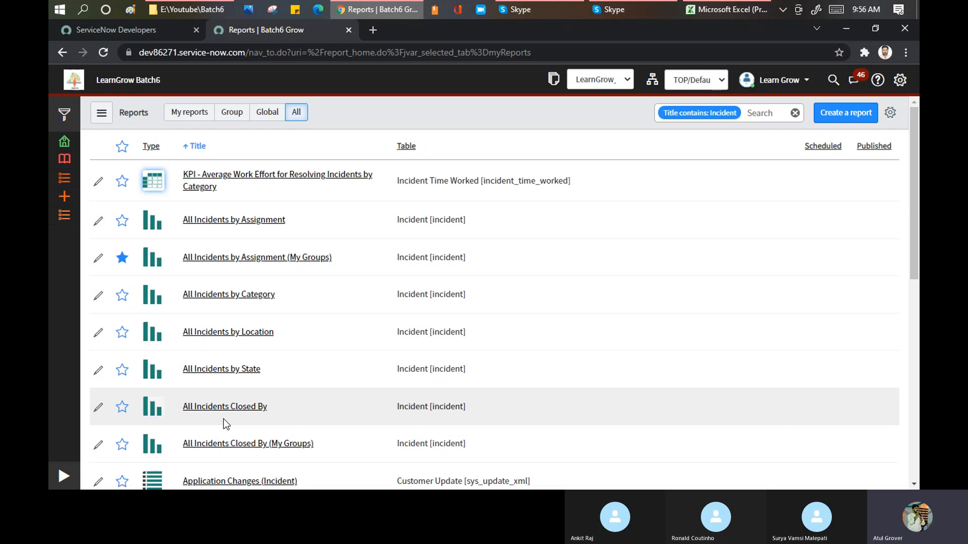
# View the detail previews of All Incidents by Assignment and other bar, list and single-score reports in the list.
pyautogui.click(149, 255)
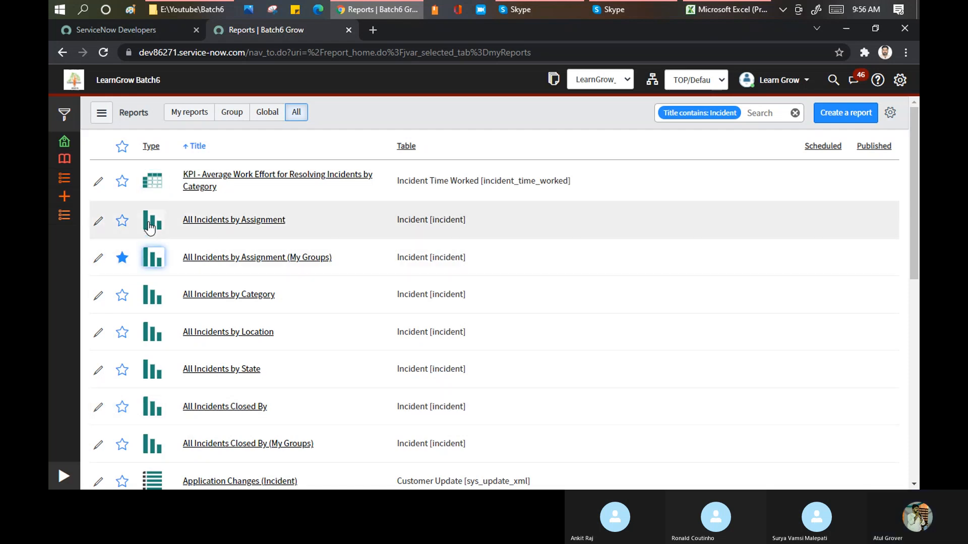
pyautogui.click(150, 225)
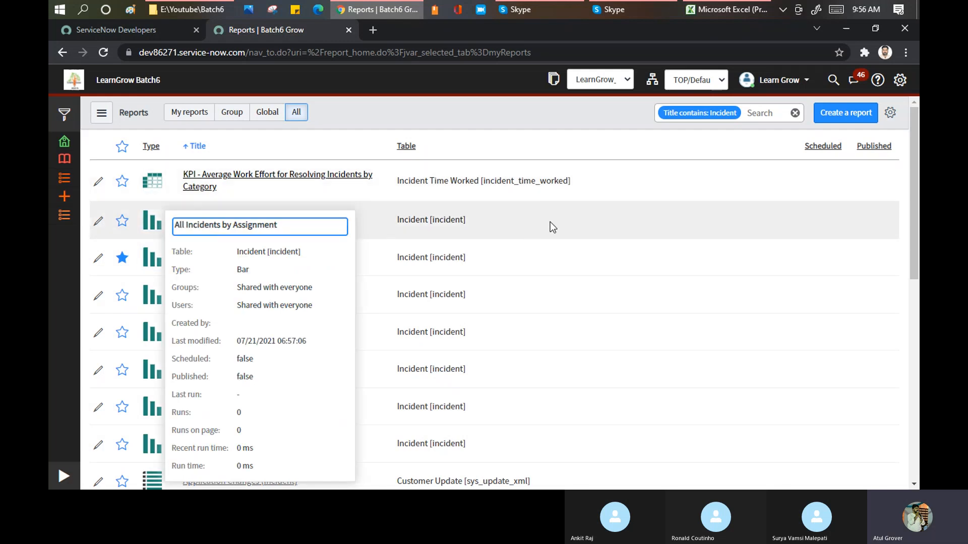
pyautogui.scroll(-6, 580, 222)
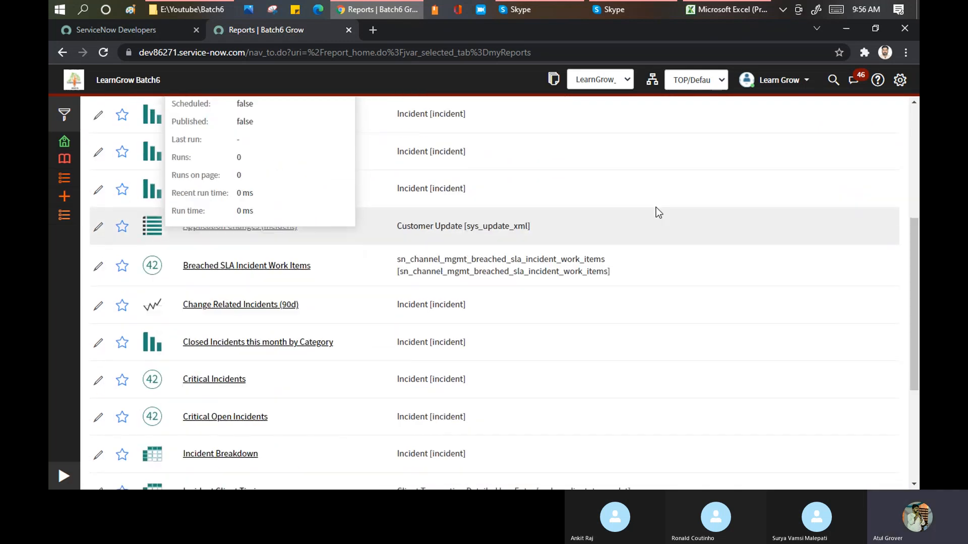
pyautogui.scroll(2, 225, 353)
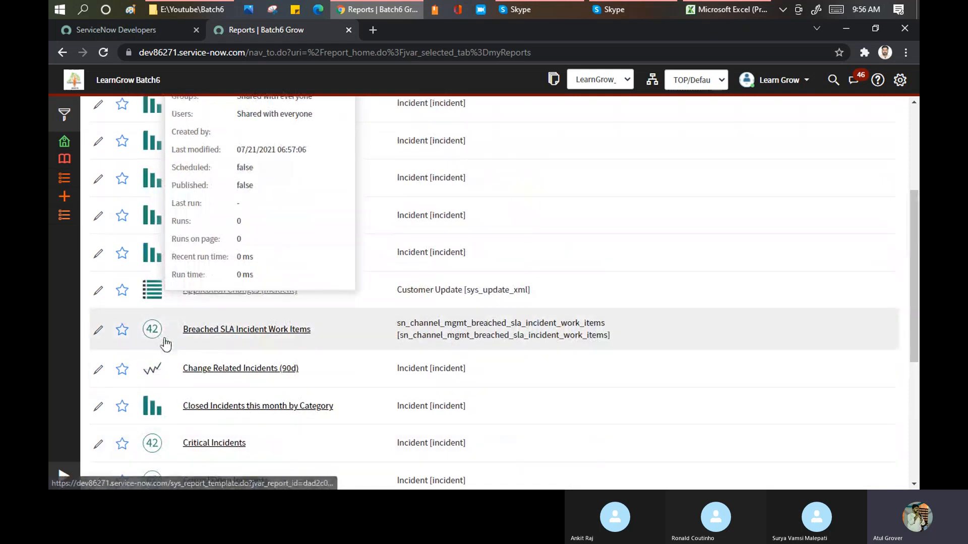
pyautogui.click(151, 336)
pyautogui.click(152, 292)
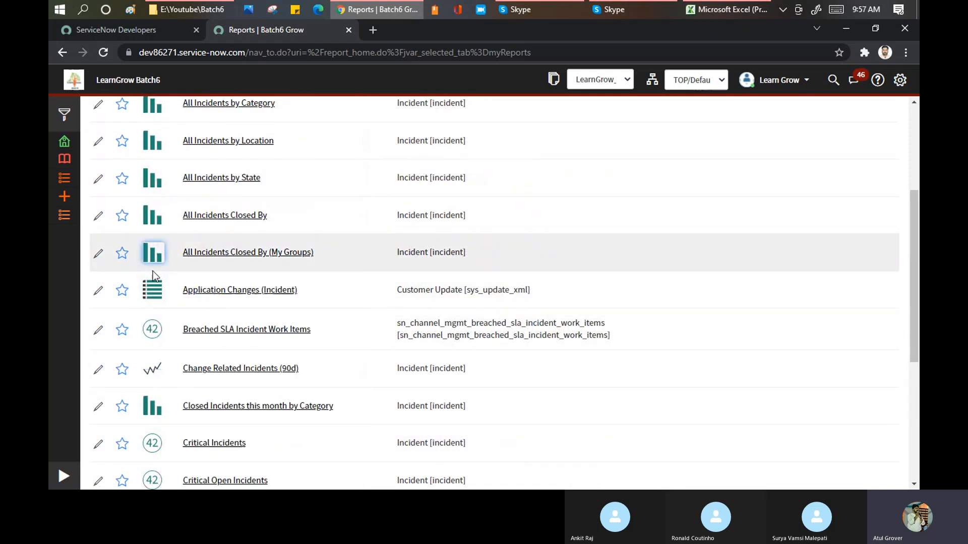
# Look through the filtered incident reports and view the detail previews of All Incidents Closed By (My Groups), Change Related Incidents (90d) and other reports.
pyautogui.moveTo(155, 371)
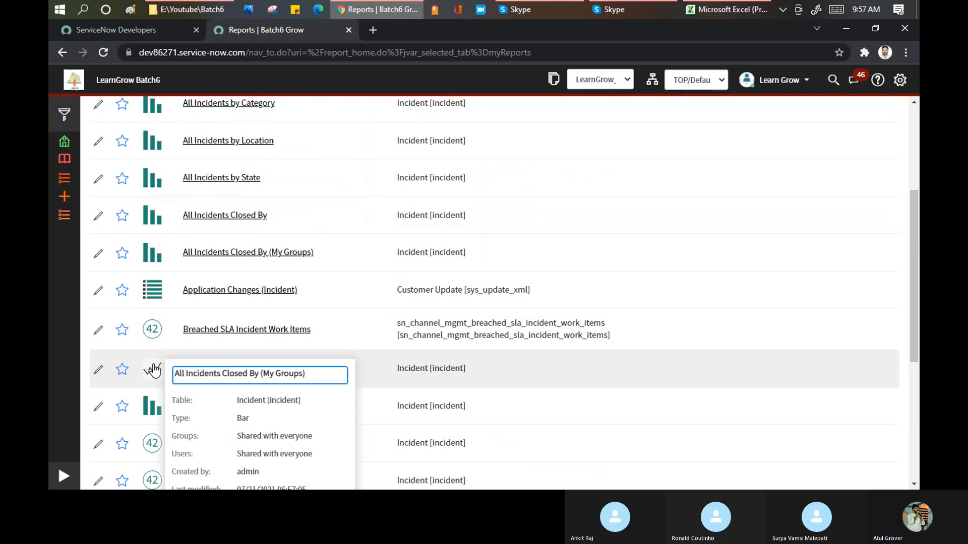
pyautogui.scroll(-4, 153, 372)
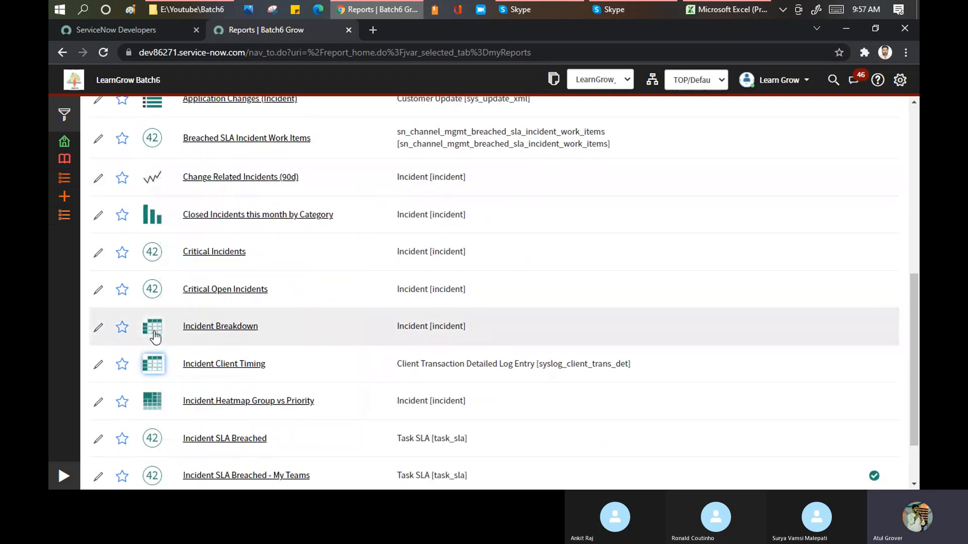
pyautogui.moveTo(152, 407)
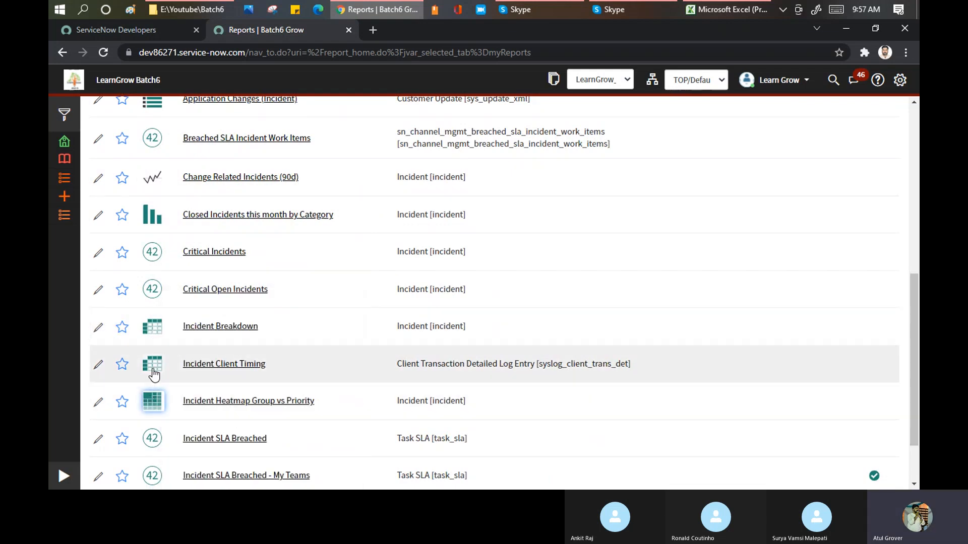
pyautogui.scroll(-1, 151, 373)
pyautogui.scroll(1, 167, 313)
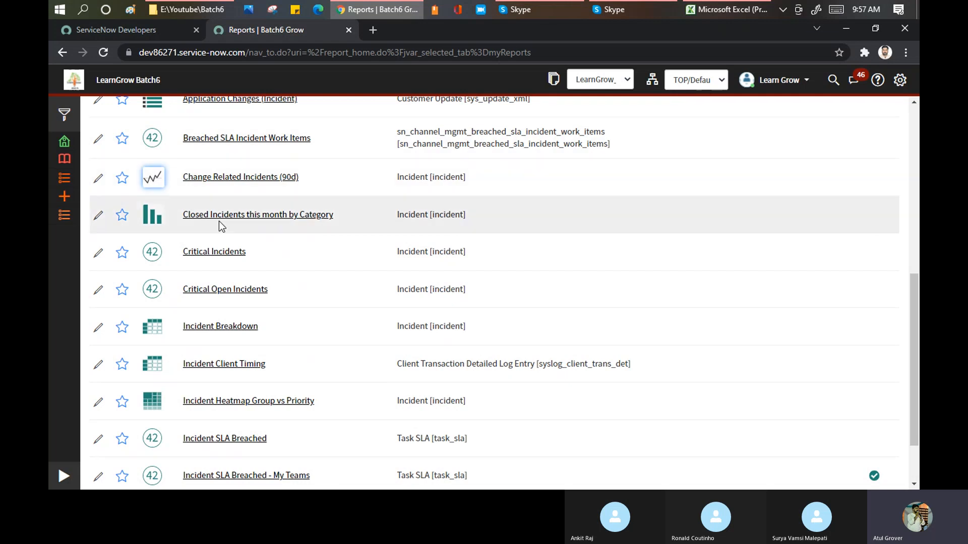
pyautogui.moveTo(153, 177)
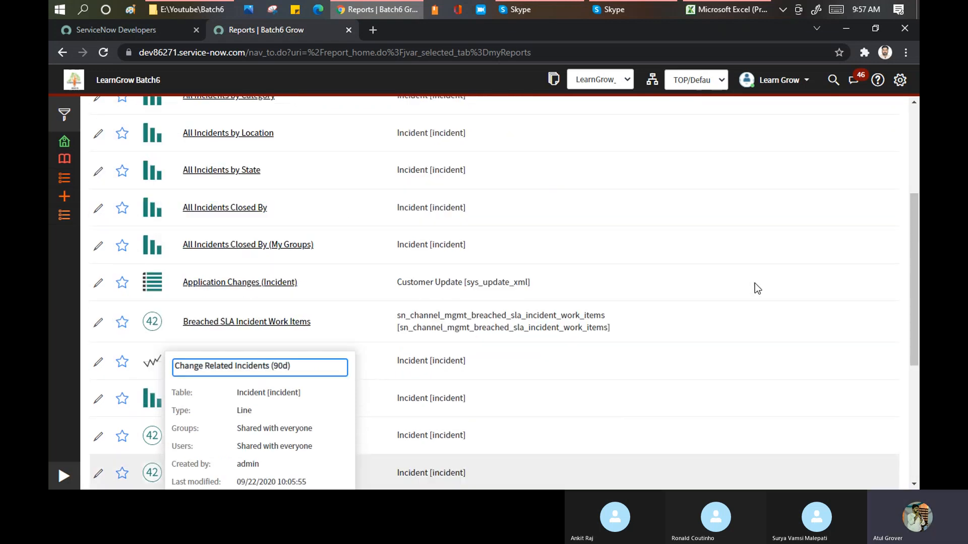
pyautogui.scroll(8, 754, 287)
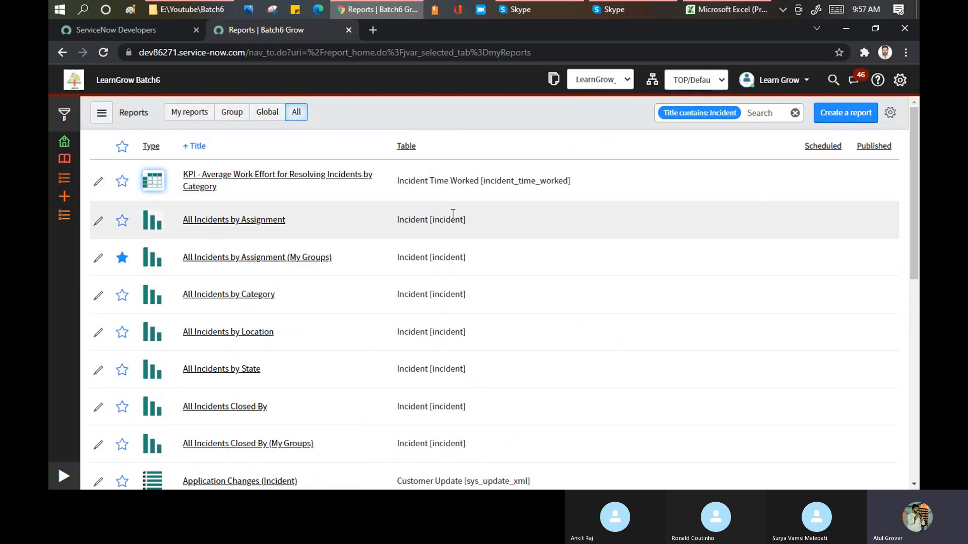
pyautogui.scroll(-1, 451, 216)
pyautogui.scroll(-6, 457, 195)
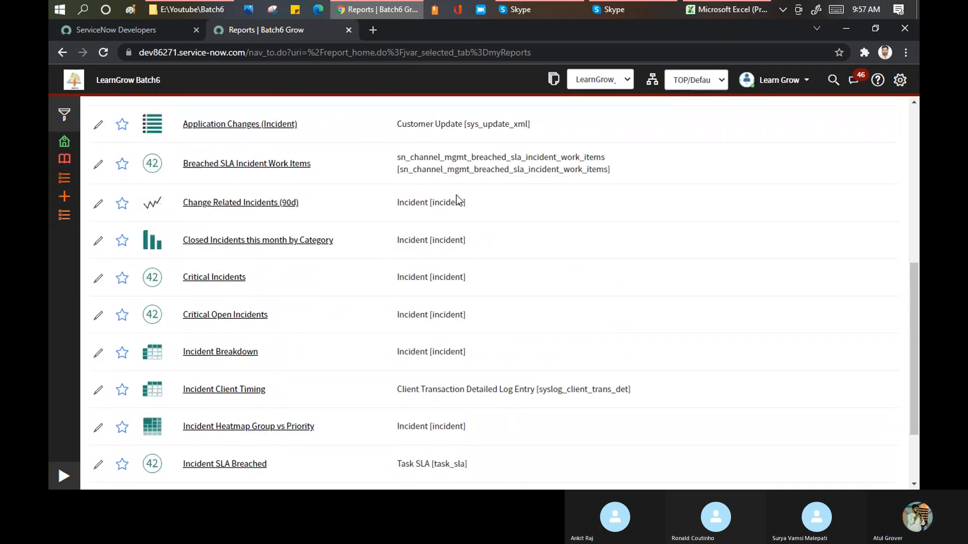
pyautogui.scroll(-1, 456, 195)
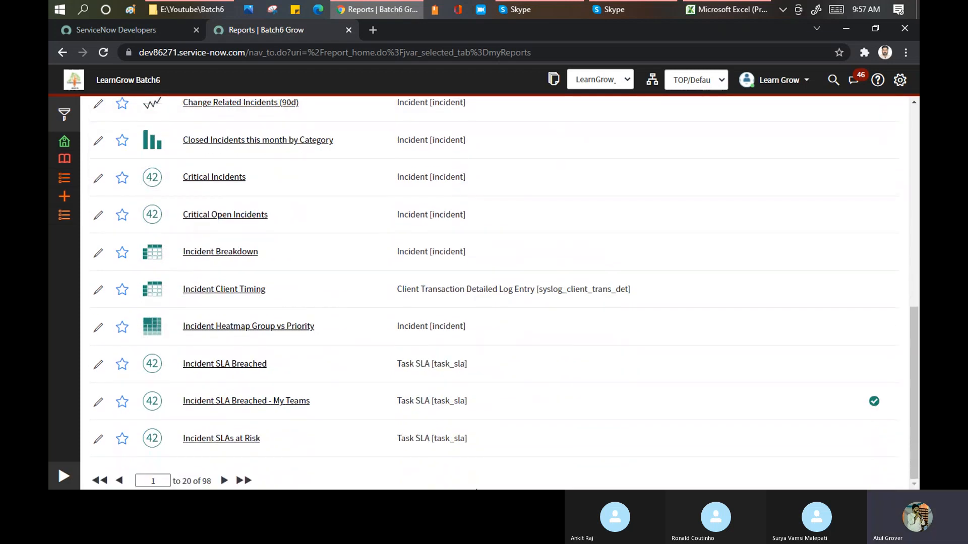
pyautogui.scroll(8, 436, 201)
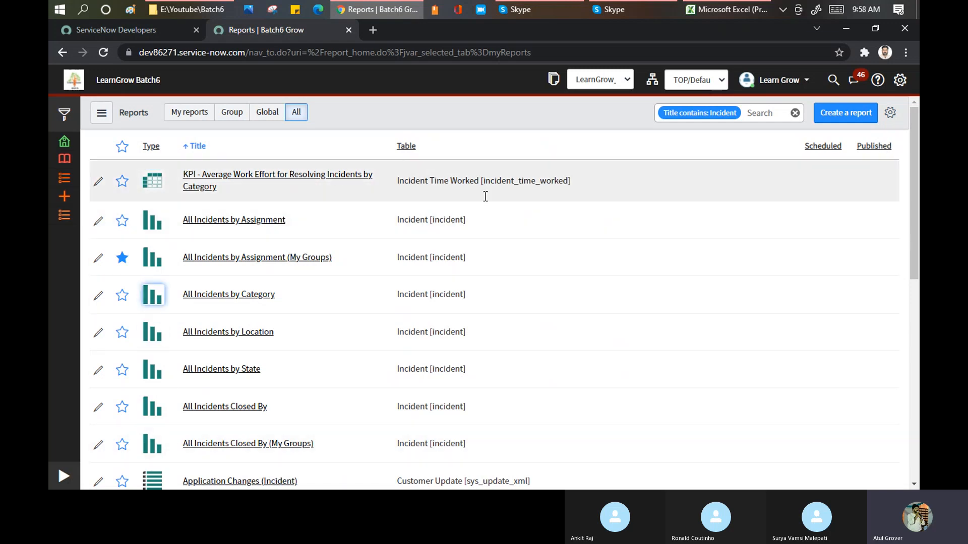
# Expand the application navigator and filter its entries by "report".
pyautogui.click(61, 476)
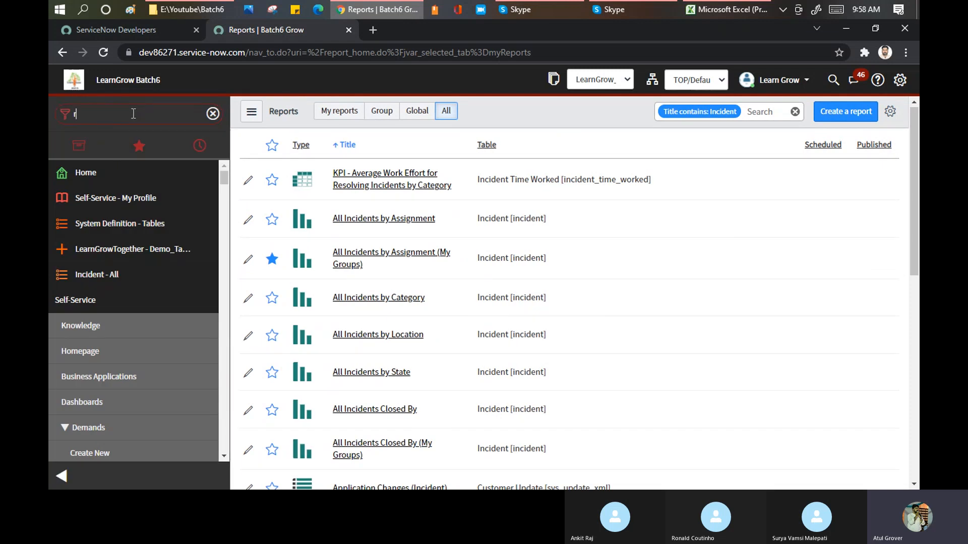
pyautogui.write('re')
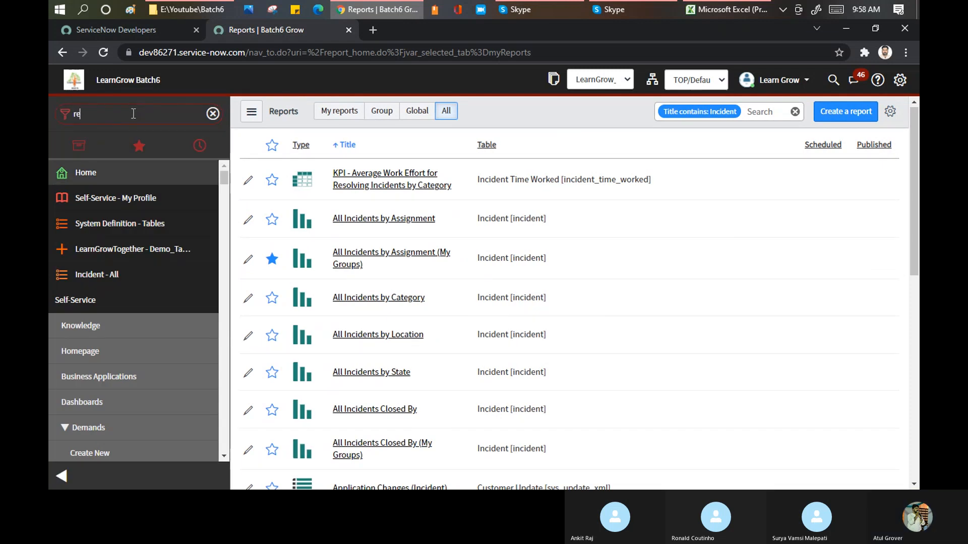
pyautogui.write('pot')
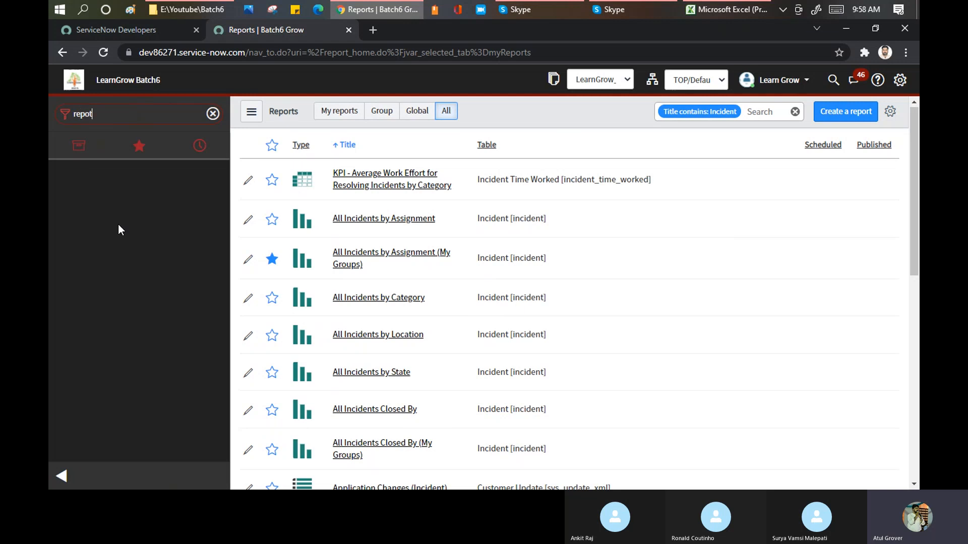
pyautogui.press('BackSpace')
pyautogui.write('rt')
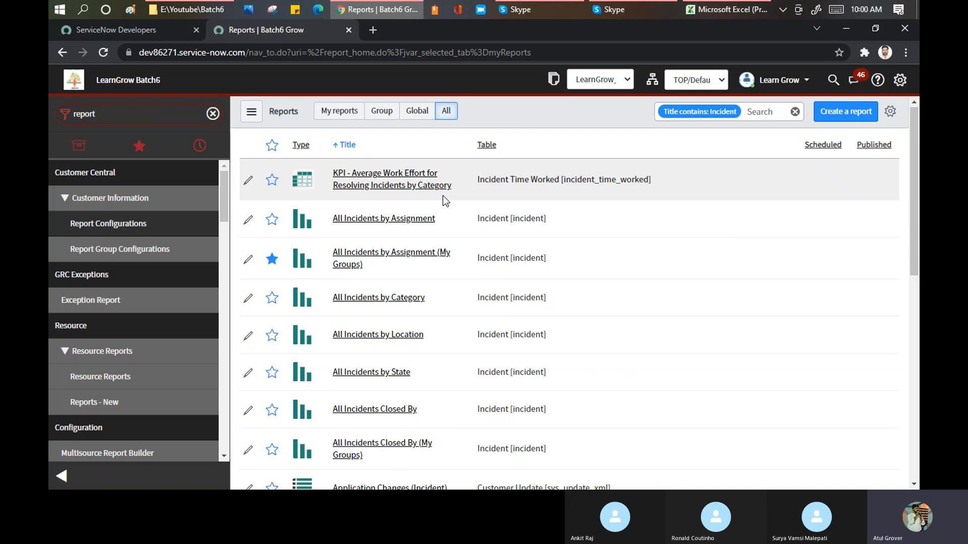
# Open the form for creating a new report and collapse the application navigator.
pyautogui.scroll(-15, 121, 252)
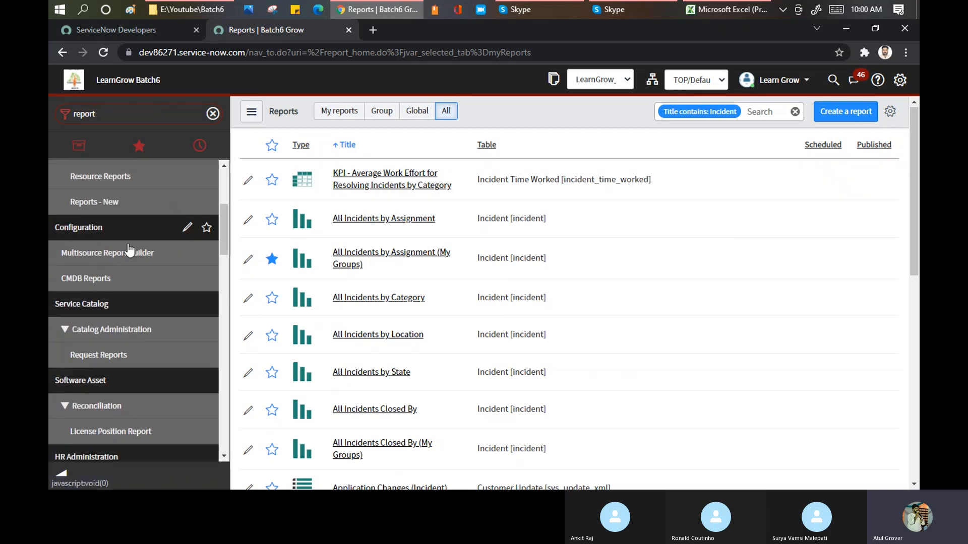
pyautogui.click(76, 225)
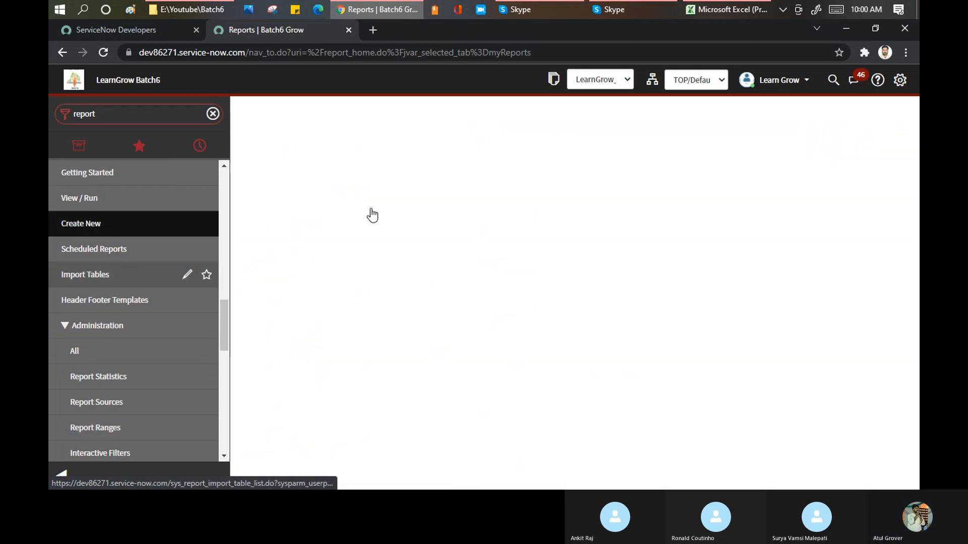
pyautogui.click(61, 473)
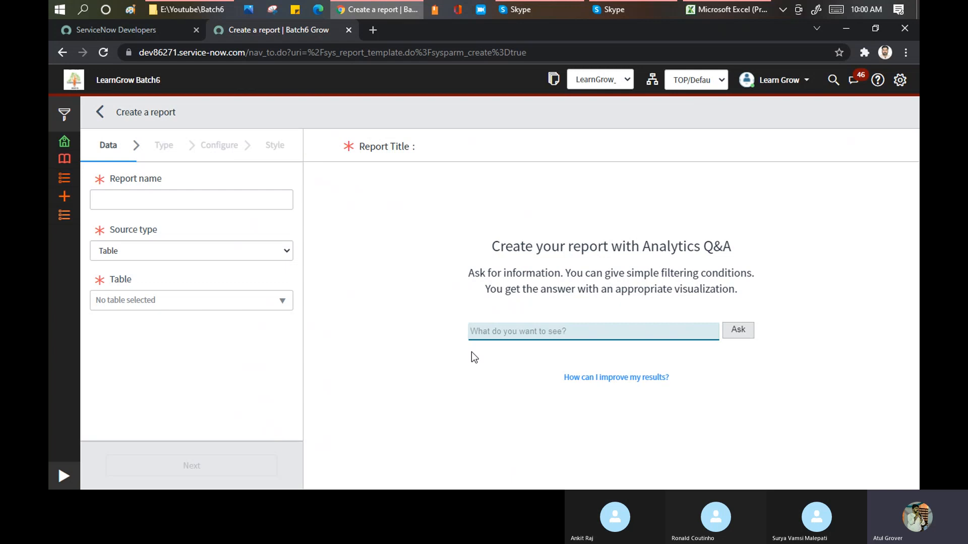
# Try to generate a report by asking Analytics Q&A "Incident priority is2".
pyautogui.click(614, 491)
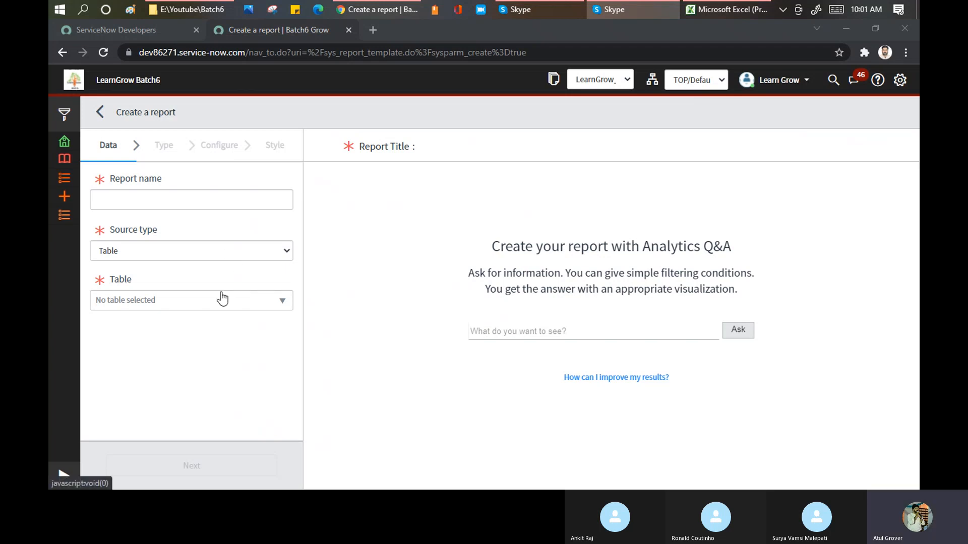
pyautogui.click(516, 329)
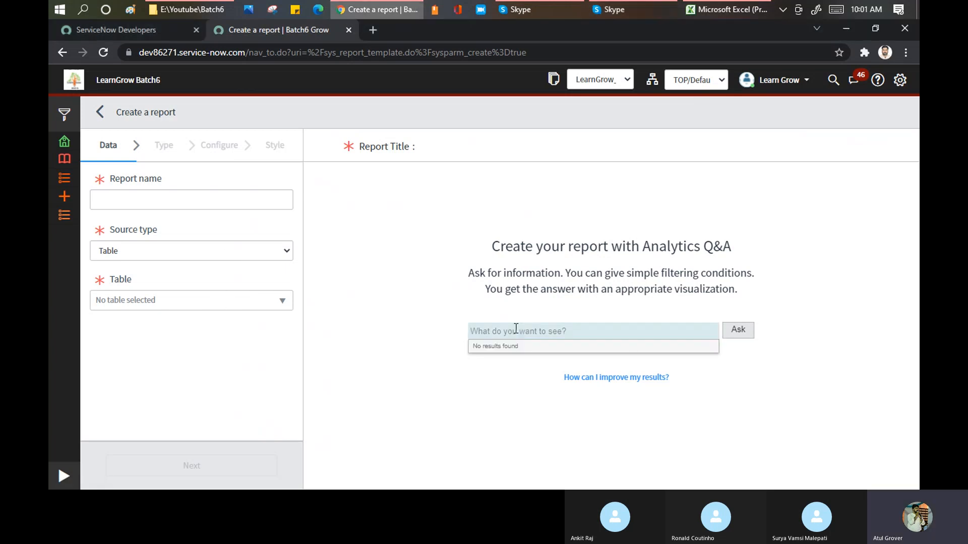
pyautogui.write('Incidne')
pyautogui.press('BackSpace')
pyautogui.press('BackSpace')
pyautogui.write('ent pr')
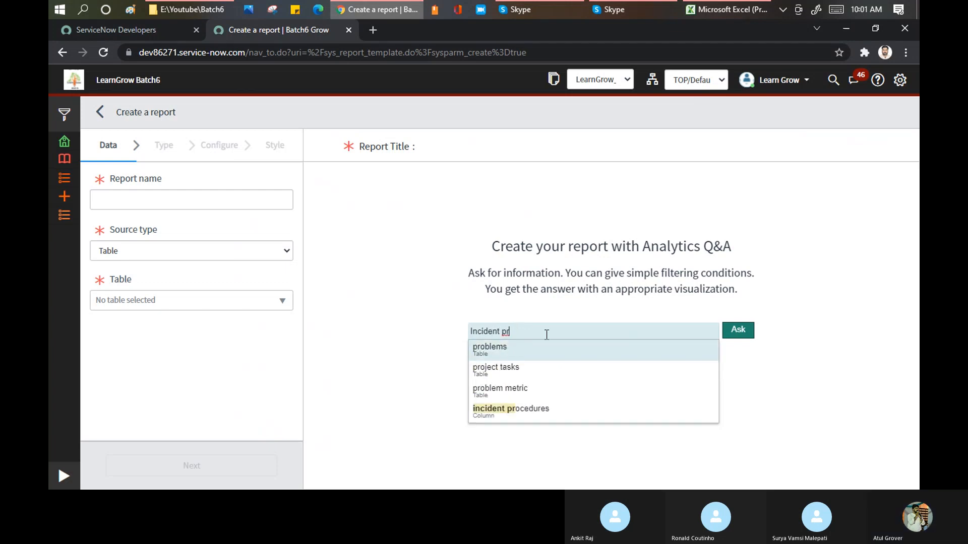
pyautogui.write('ipo')
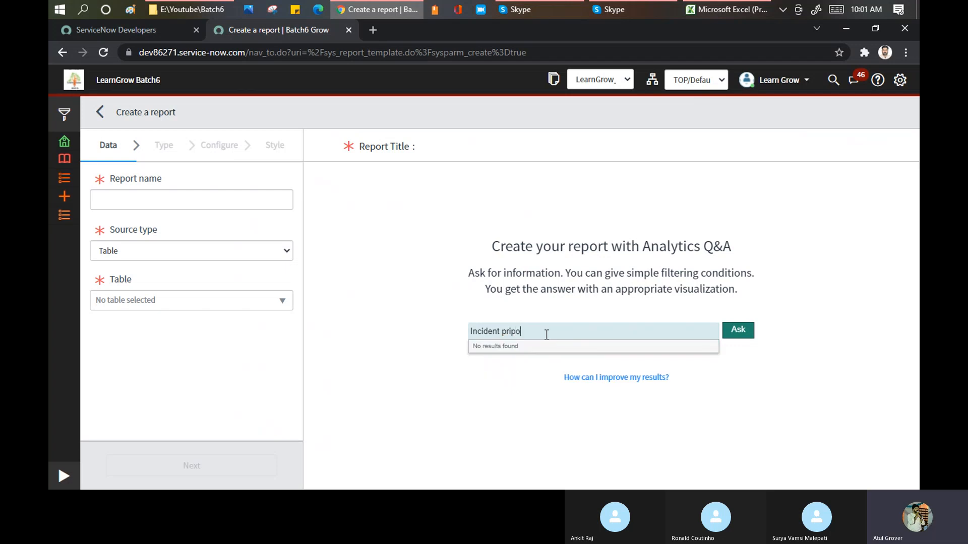
pyautogui.press('BackSpace')
pyautogui.press('BackSpace')
pyautogui.write('orty')
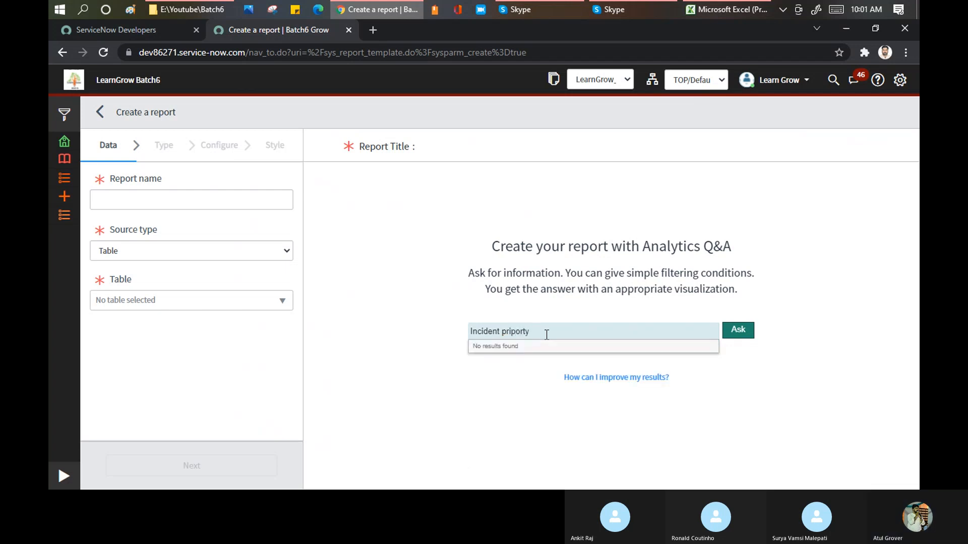
pyautogui.write(' is2')
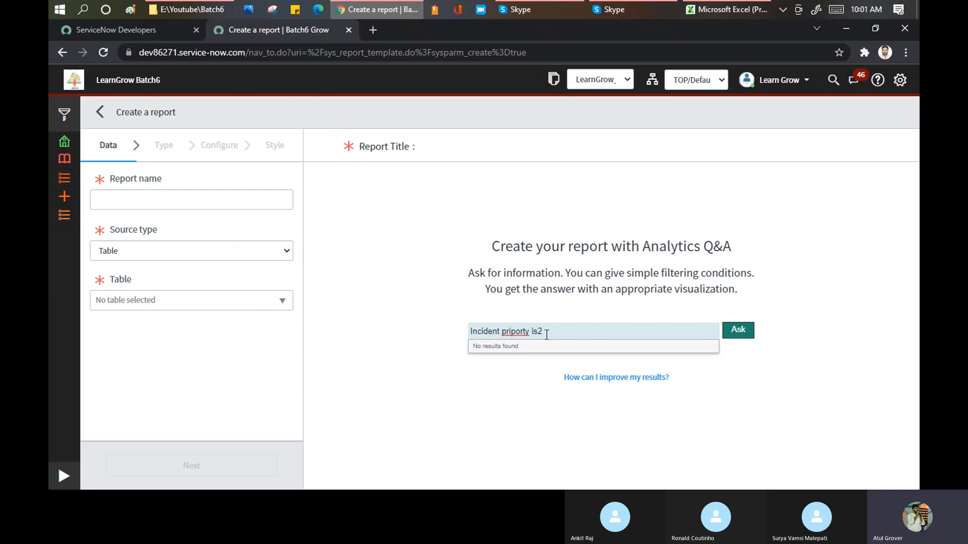
pyautogui.rightClick(515, 331)
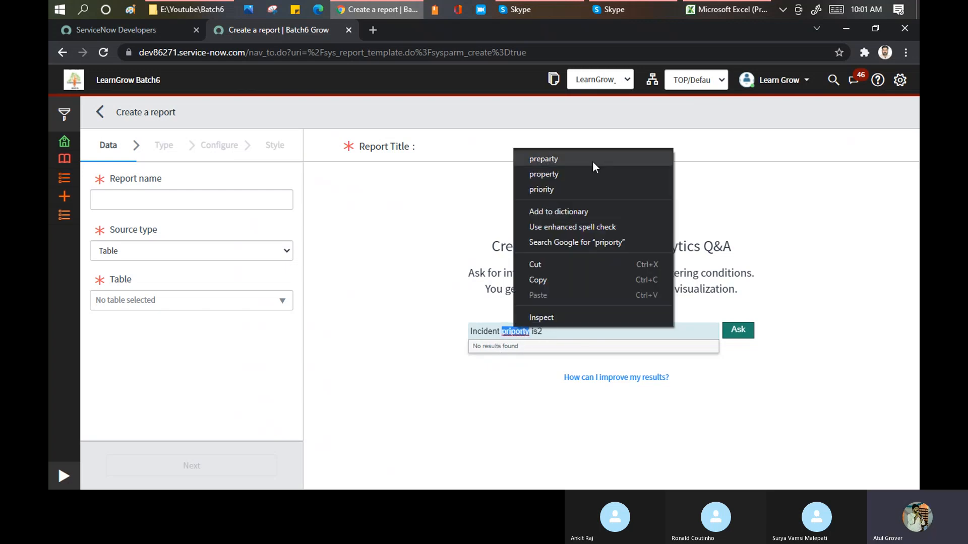
pyautogui.click(572, 190)
pyautogui.click(738, 330)
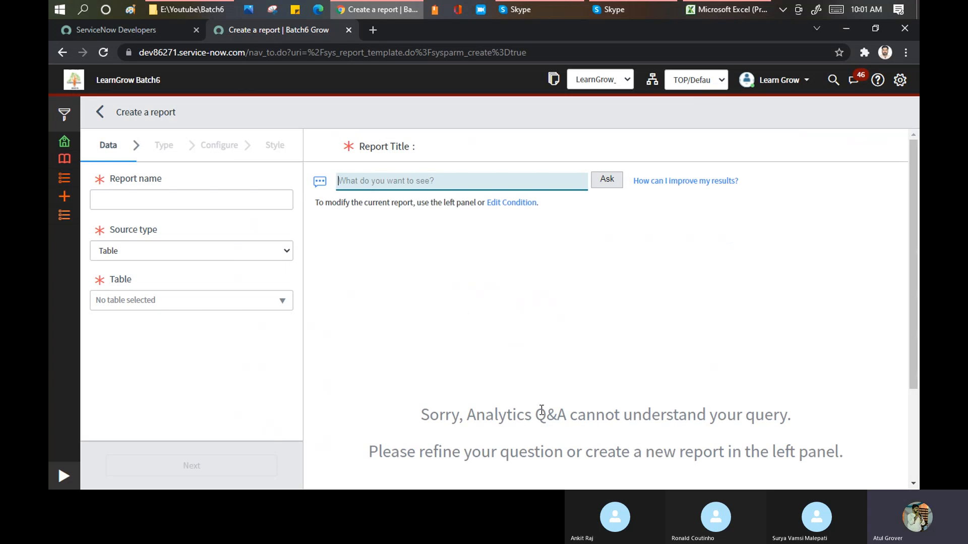
pyautogui.click(482, 414)
pyautogui.moveTo(482, 414); pyautogui.dragTo(803, 419)
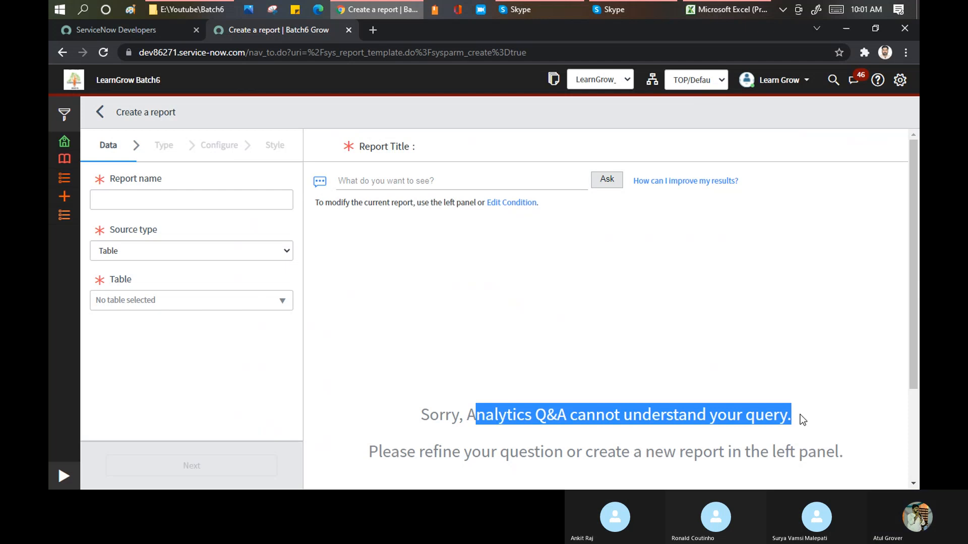
# Try asking Analytics Q&A "priority is 2", using the suggested priority column.
pyautogui.click(473, 180)
pyautogui.write('N')
pyautogui.press('BackSpace')
pyautogui.write('Pri')
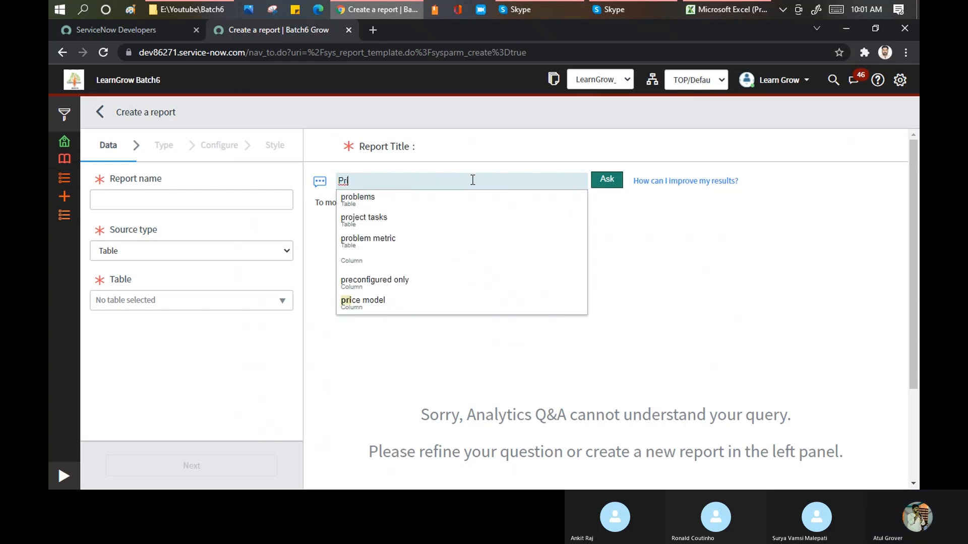
pyautogui.write('pority')
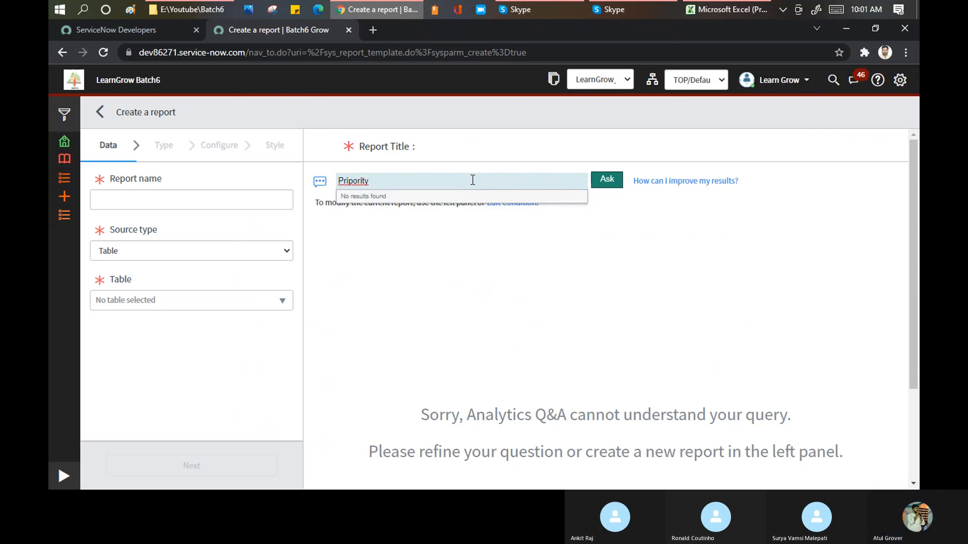
pyautogui.rightClick(362, 180)
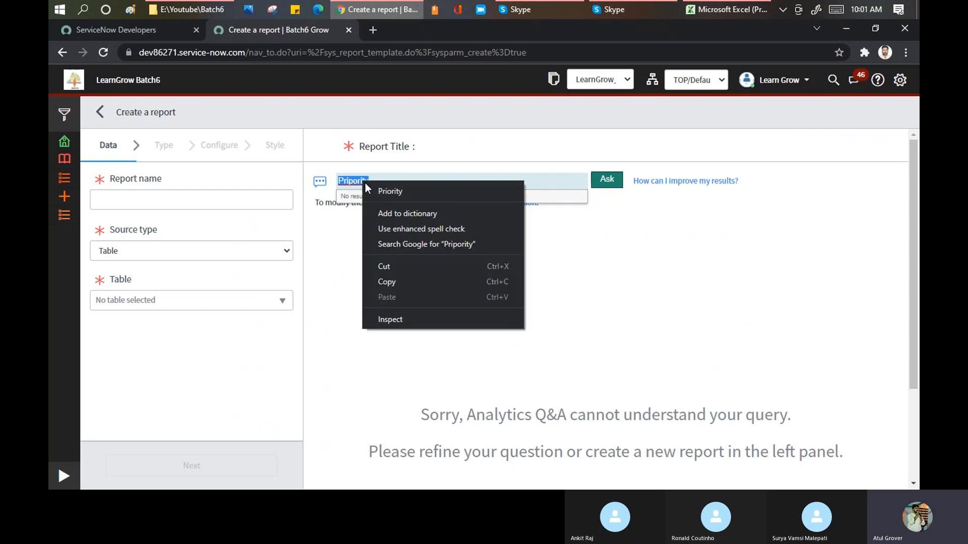
pyautogui.click(390, 191)
pyautogui.write('is')
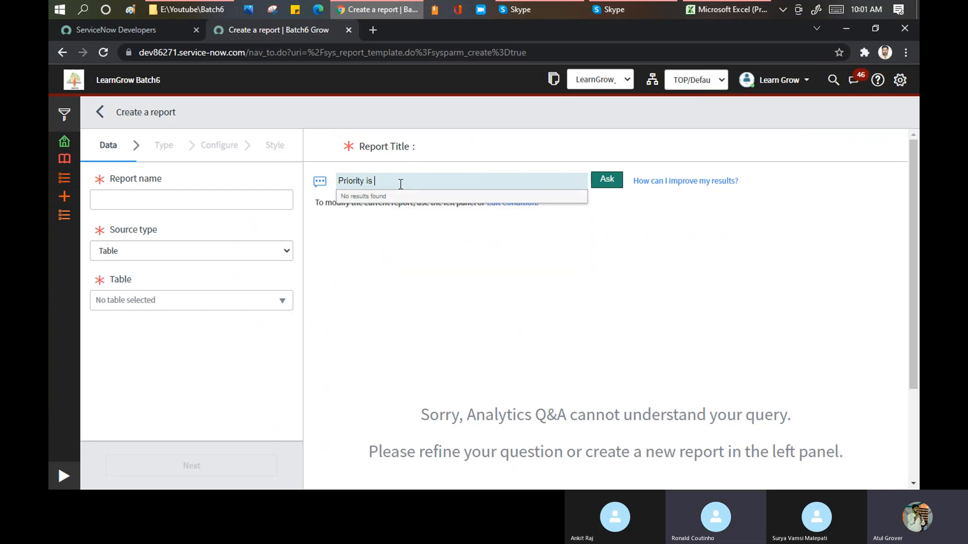
pyautogui.press('BackSpace')
pyautogui.press('BackSpace')
pyautogui.press('BackSpace')
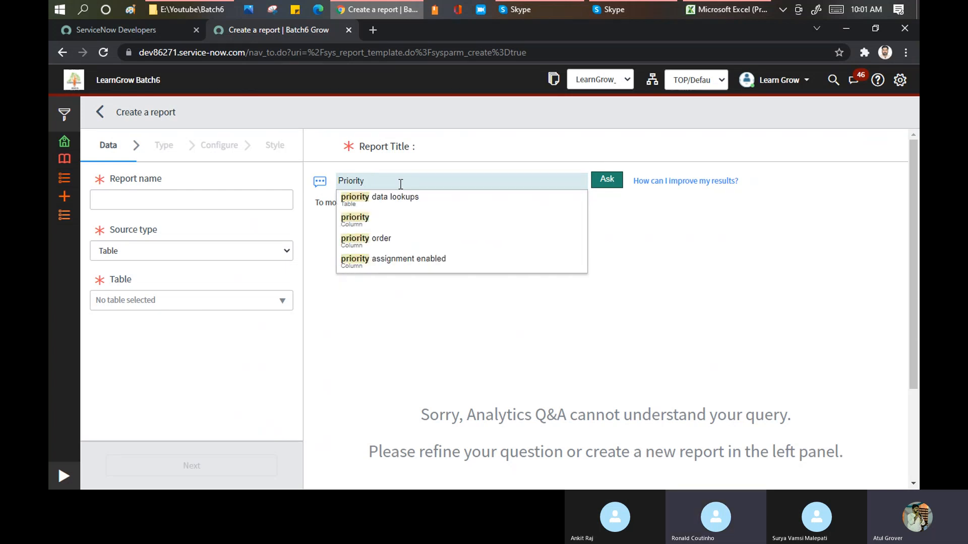
pyautogui.click(365, 223)
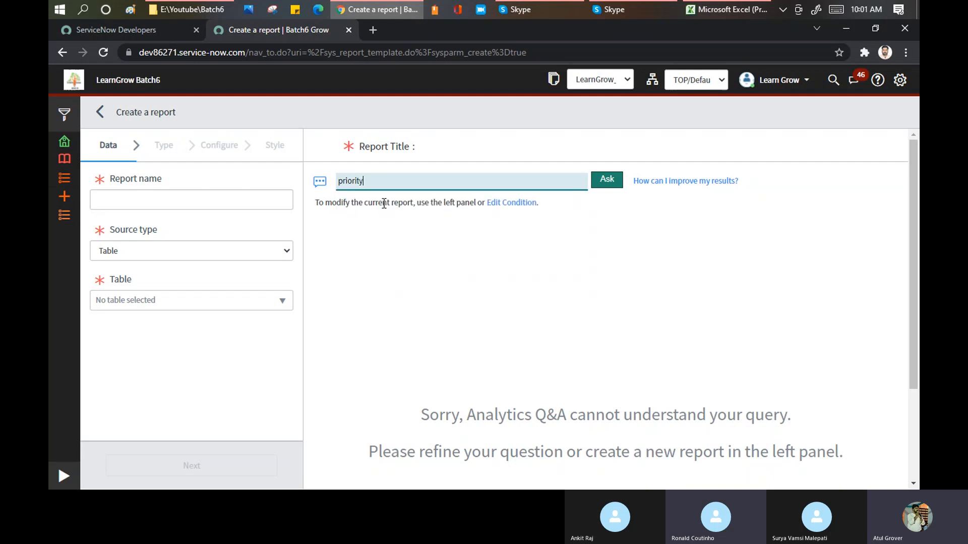
pyautogui.write('is 2')
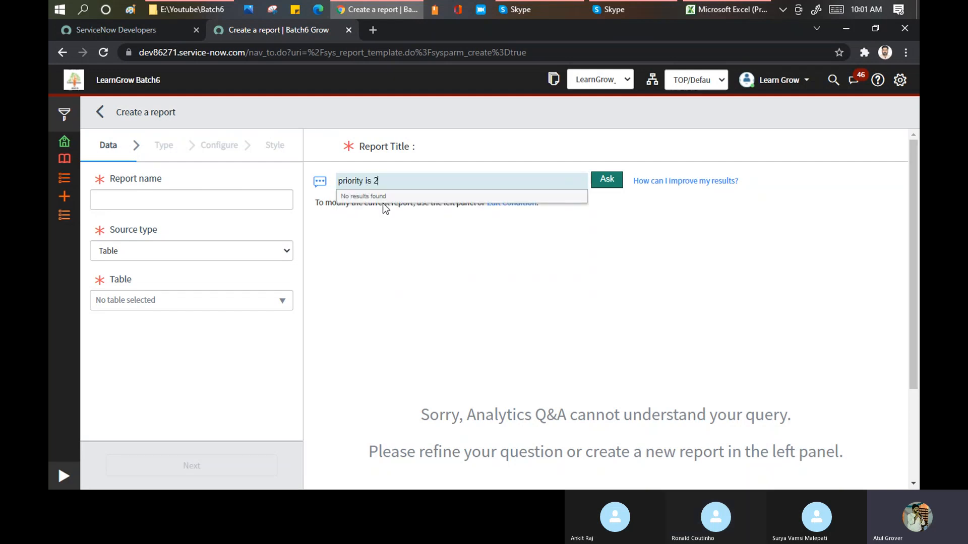
pyautogui.click(616, 188)
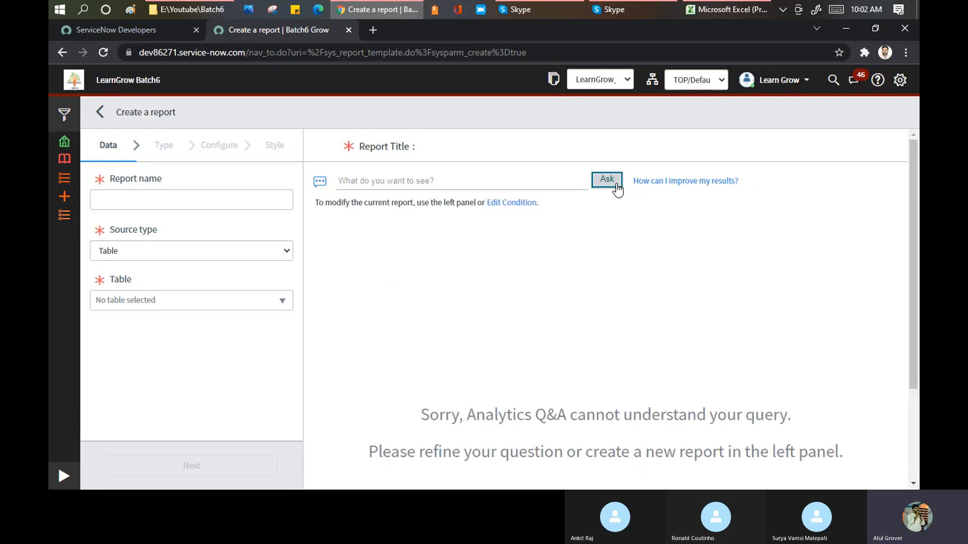
# Start a new Analytics Q&A question using the suggested urgency column.
pyautogui.click(433, 180)
pyautogui.write('Urg')
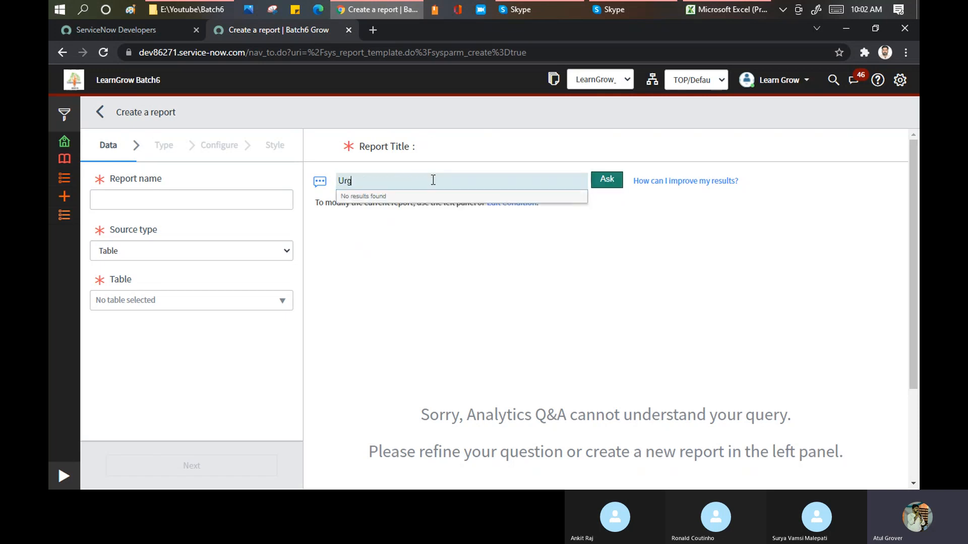
pyautogui.write('ency')
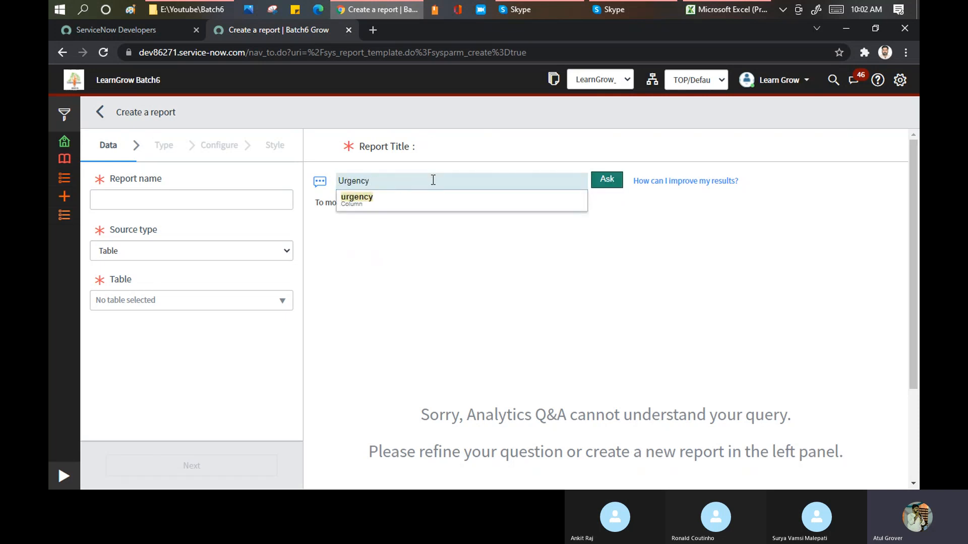
pyautogui.press('BackSpace')
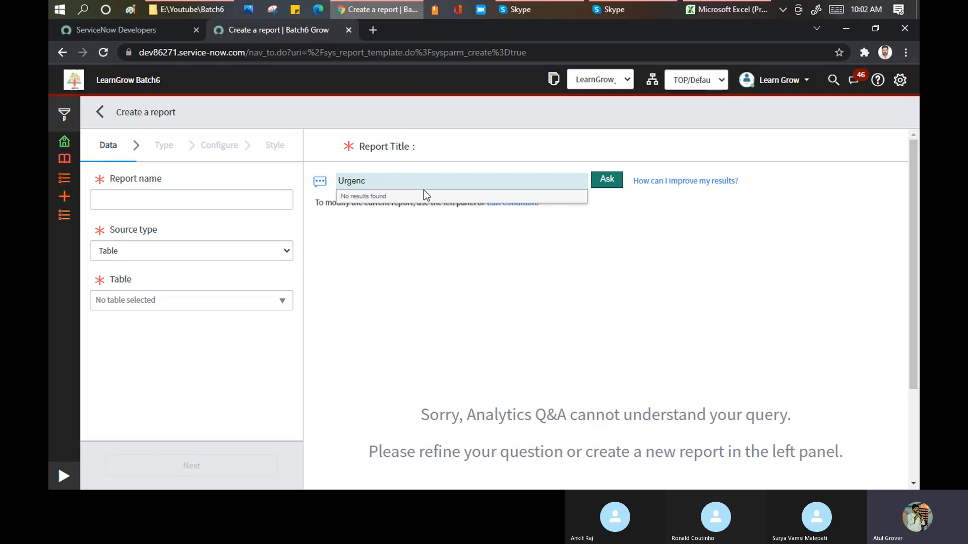
pyautogui.press('BackSpace')
pyautogui.press('BackSpace')
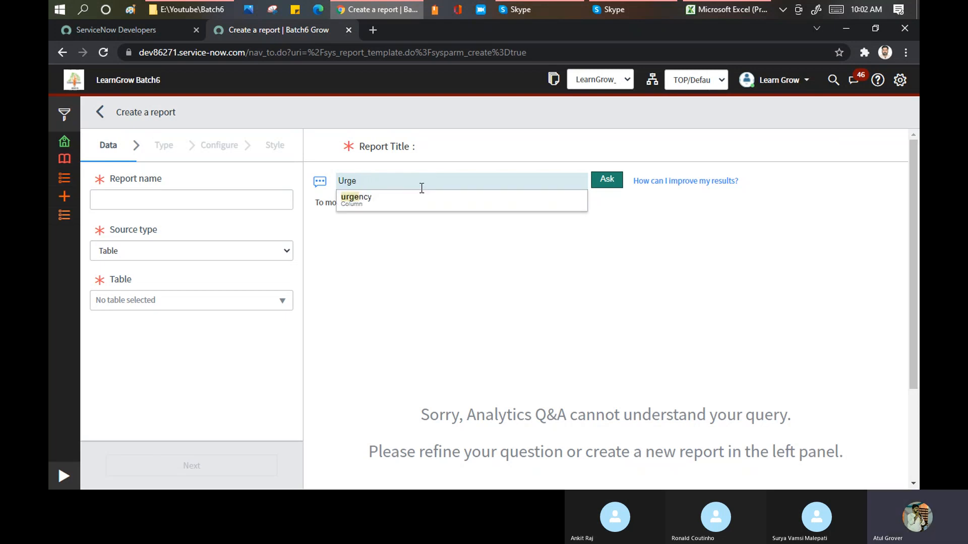
pyautogui.click(359, 207)
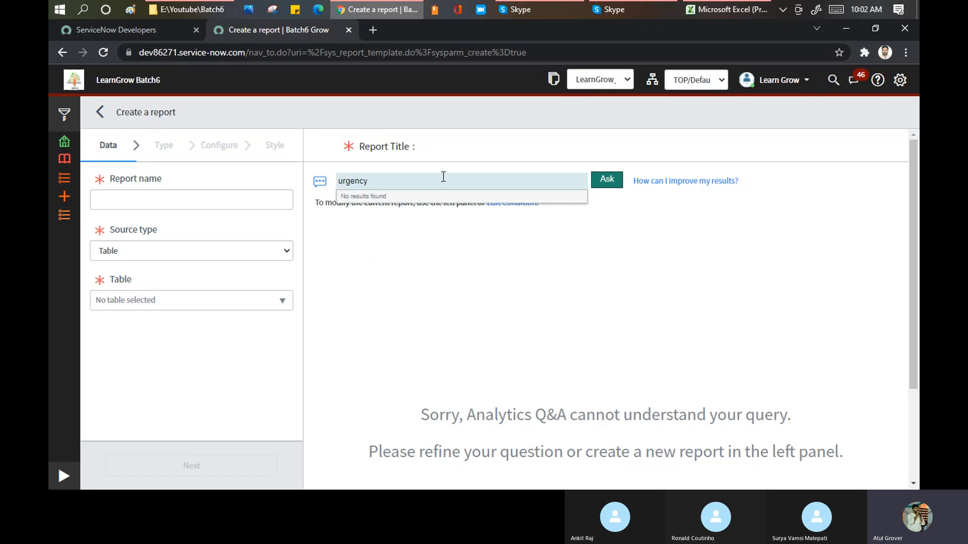
# Try asking Analytics Q&A the completed question "urgency equal 3".
pyautogui.write('eq')
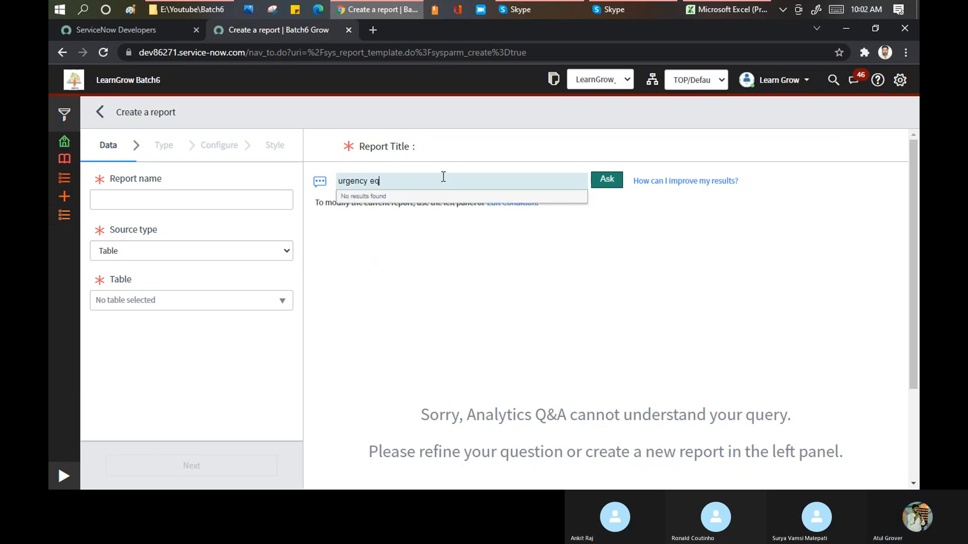
pyautogui.write('a')
pyautogui.press('BackSpace')
pyautogui.press('BackSpace')
pyautogui.write('qual ')
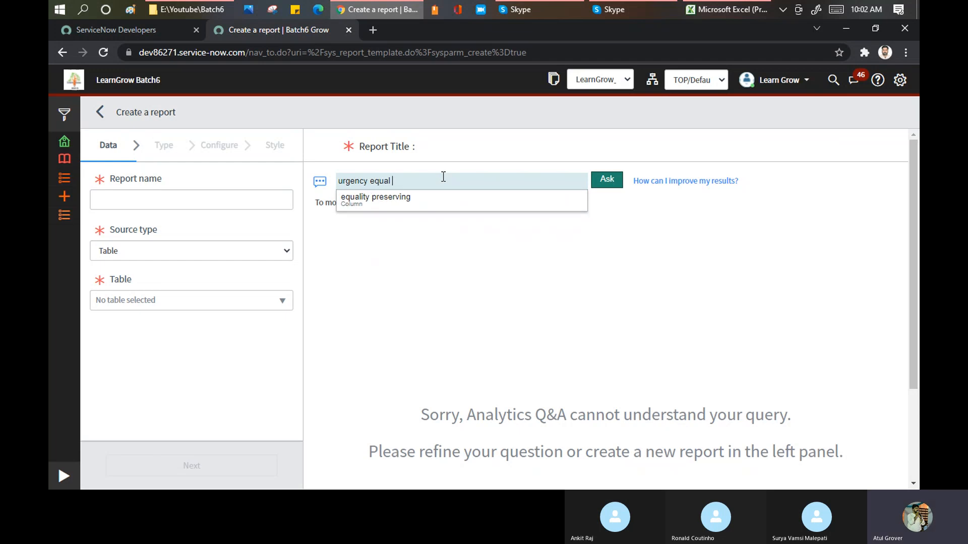
pyautogui.write('3')
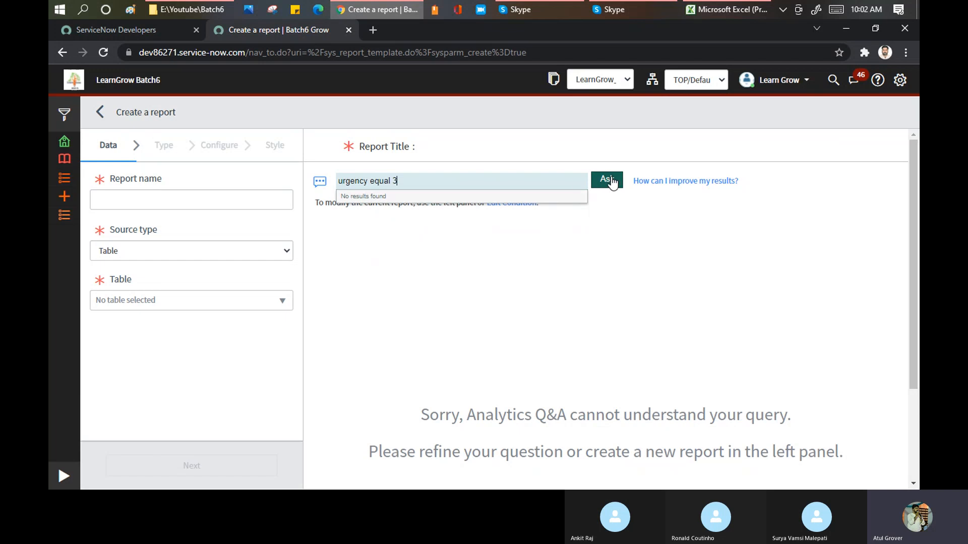
pyautogui.moveTo(408, 183); pyautogui.dragTo(338, 180)
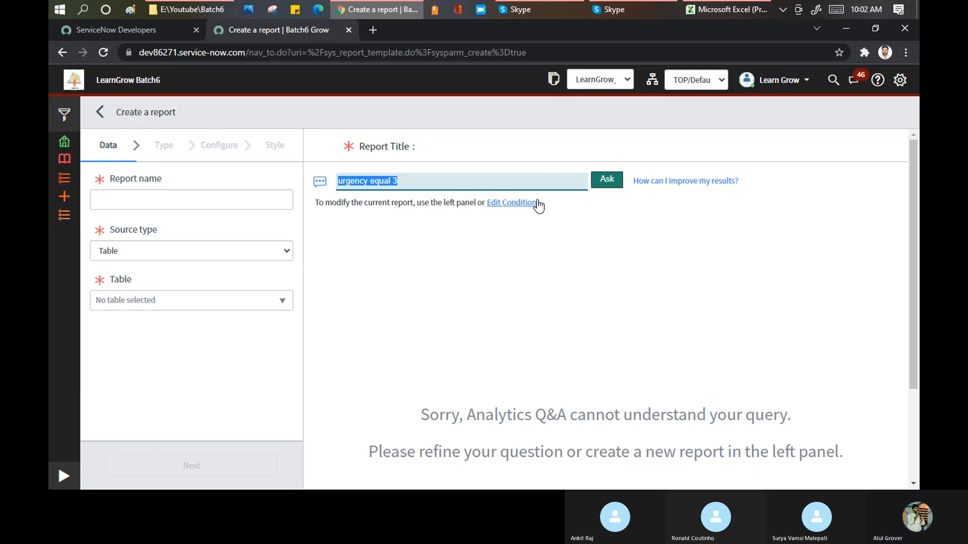
pyautogui.click(606, 180)
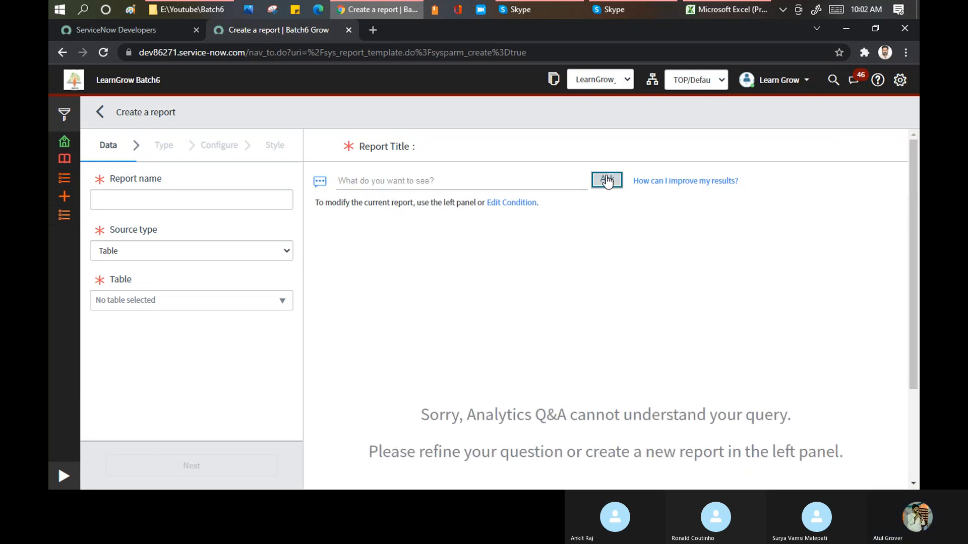
# Generate a report by asking Analytics Q&A for the suggested incidents table, and open the report's data settings.
pyautogui.click(463, 187)
pyautogui.write('inci')
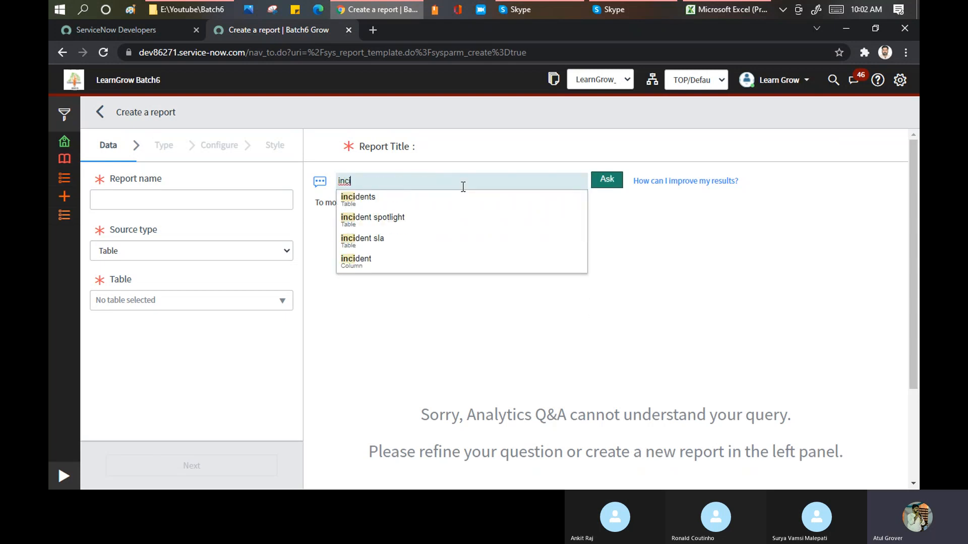
pyautogui.click(358, 198)
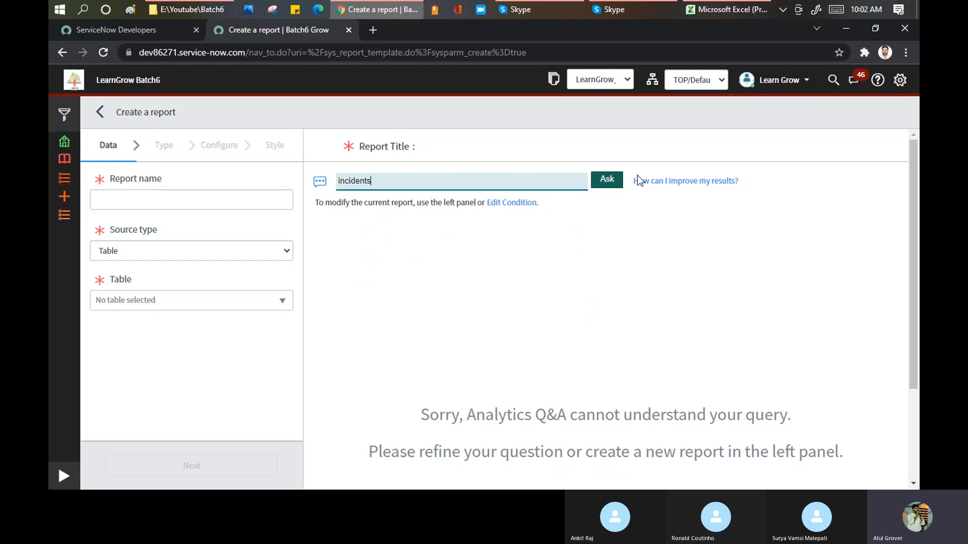
pyautogui.click(615, 186)
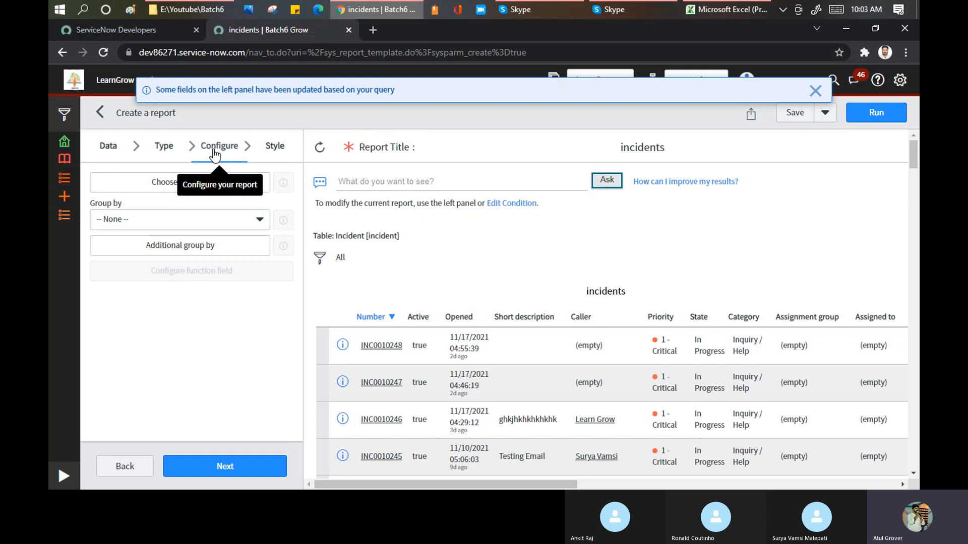
pyautogui.click(109, 156)
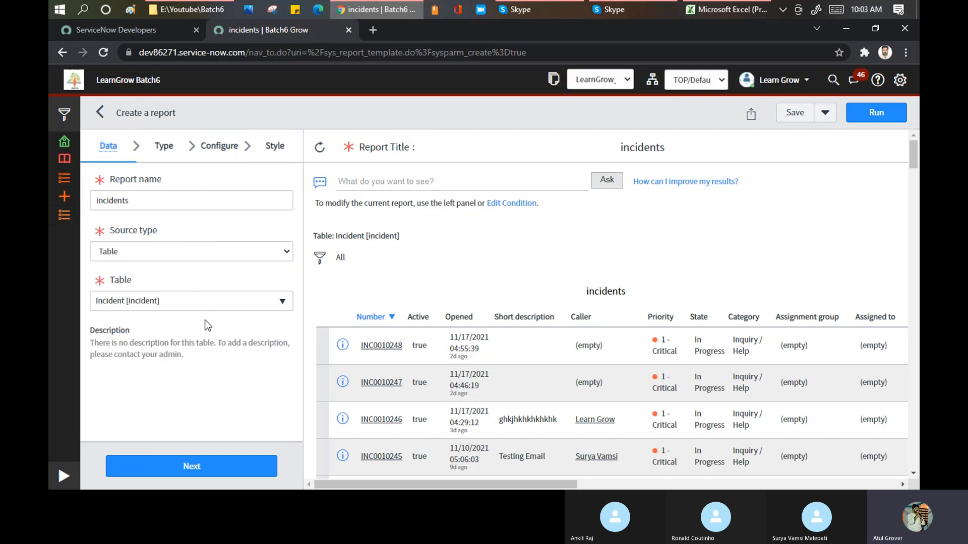
# Start a follow-up Analytics Q&A question on the incidents report using the suggested priority column.
pyautogui.click(429, 183)
pyautogui.write('Pr')
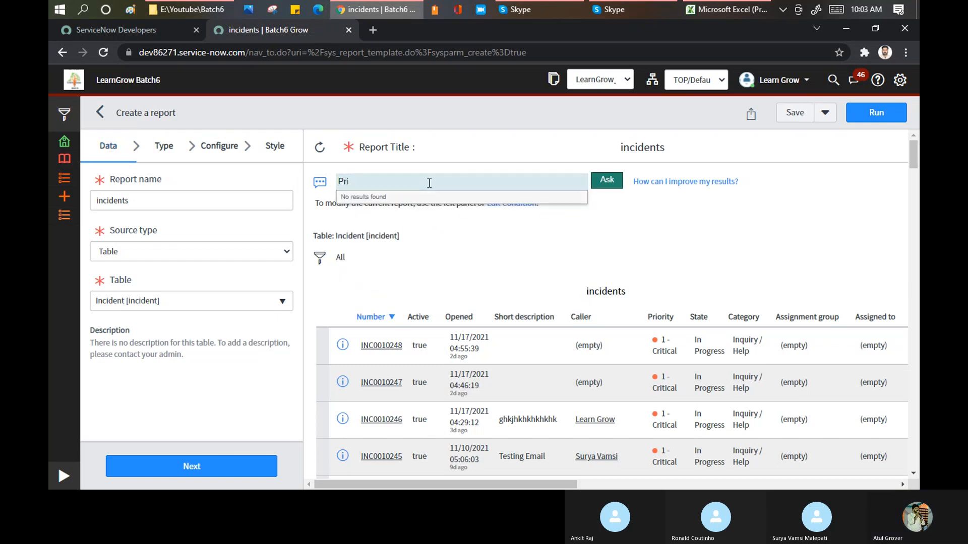
pyautogui.write('i')
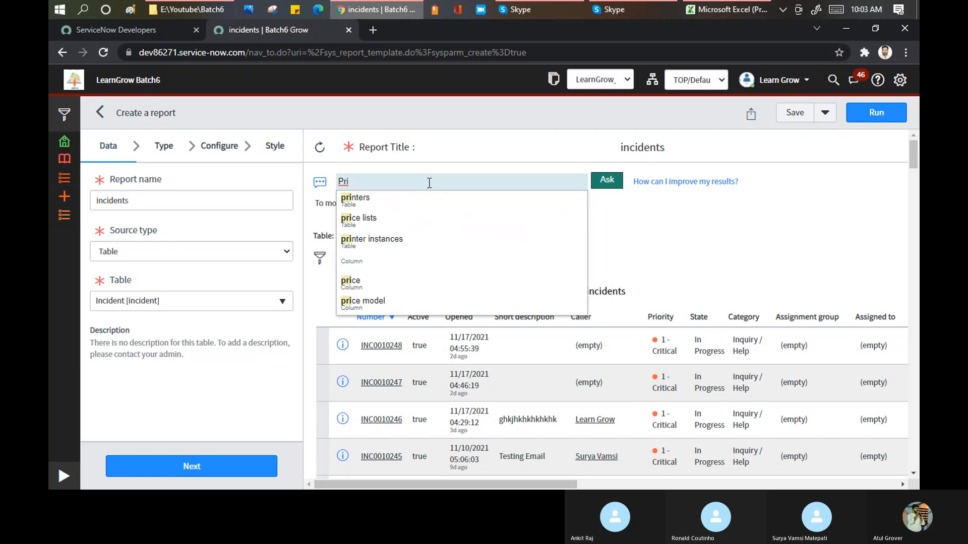
pyautogui.write('ority')
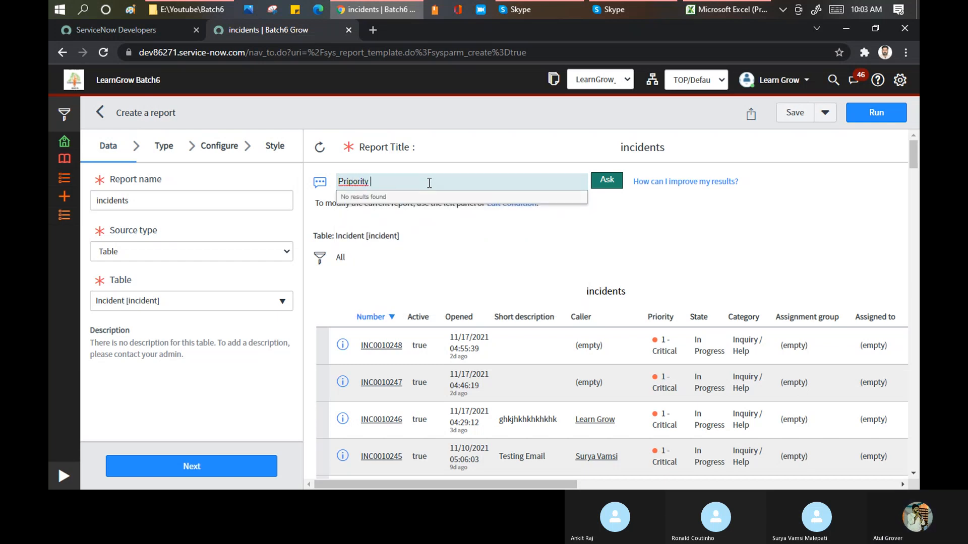
pyautogui.rightClick(356, 183)
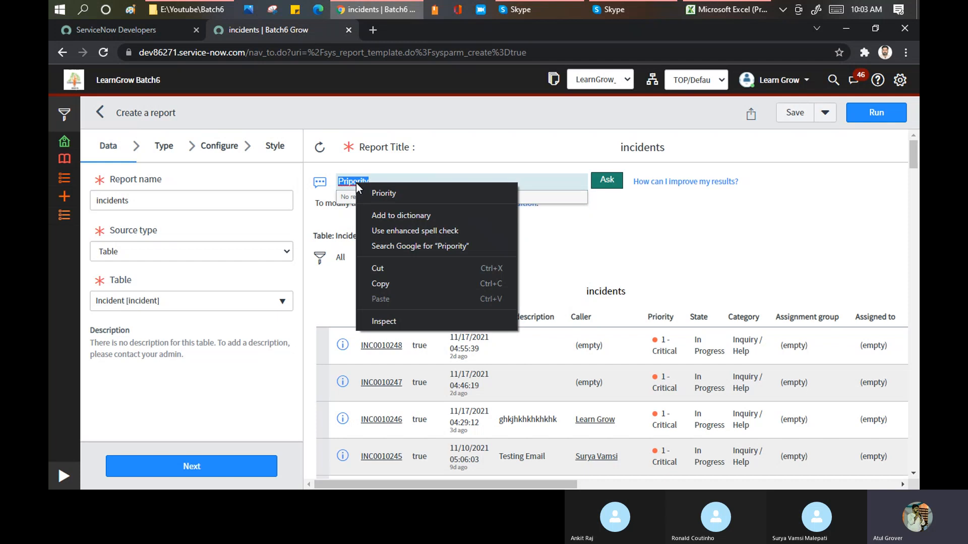
pyautogui.click(386, 193)
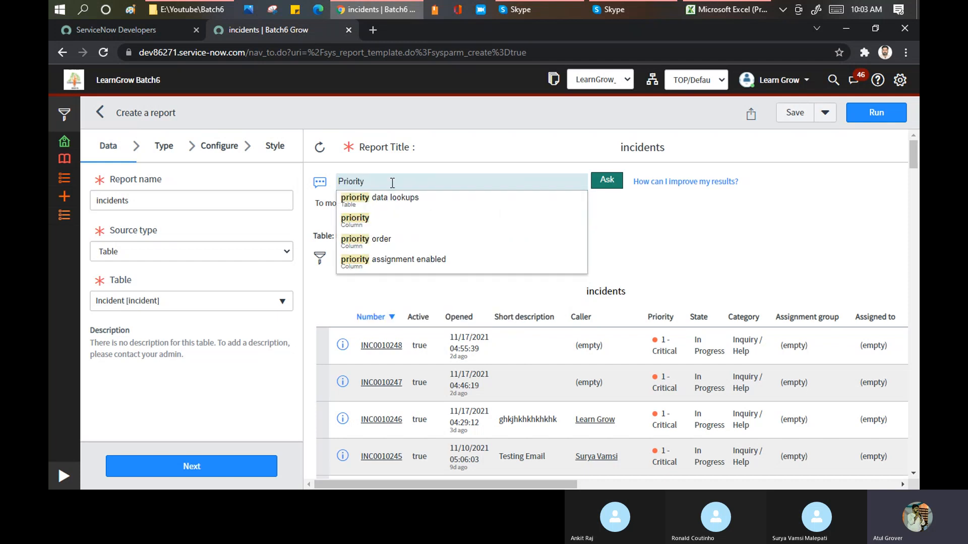
pyautogui.click(355, 219)
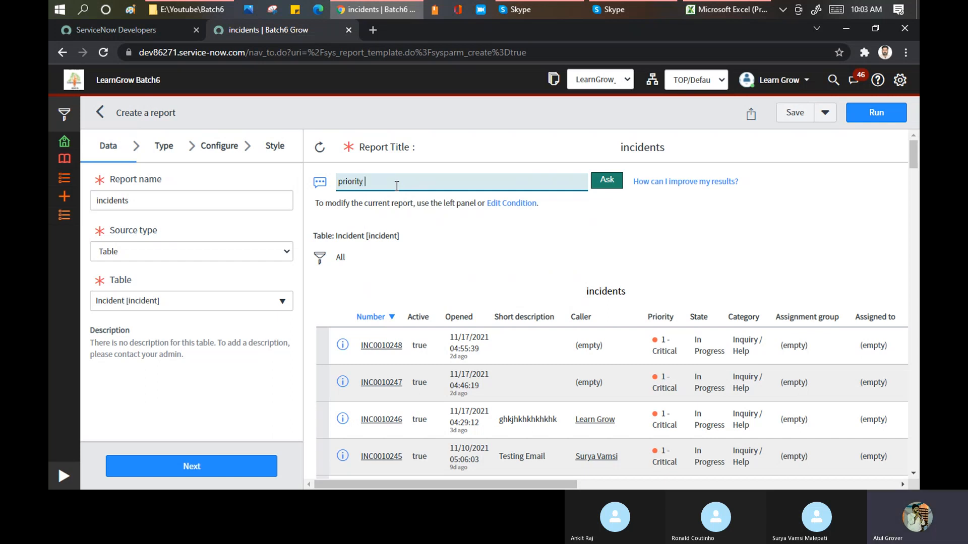
# Try asking Analytics Q&A the completed question "priority is Critical", correcting the spelling of Critical.
pyautogui.write('is Crit')
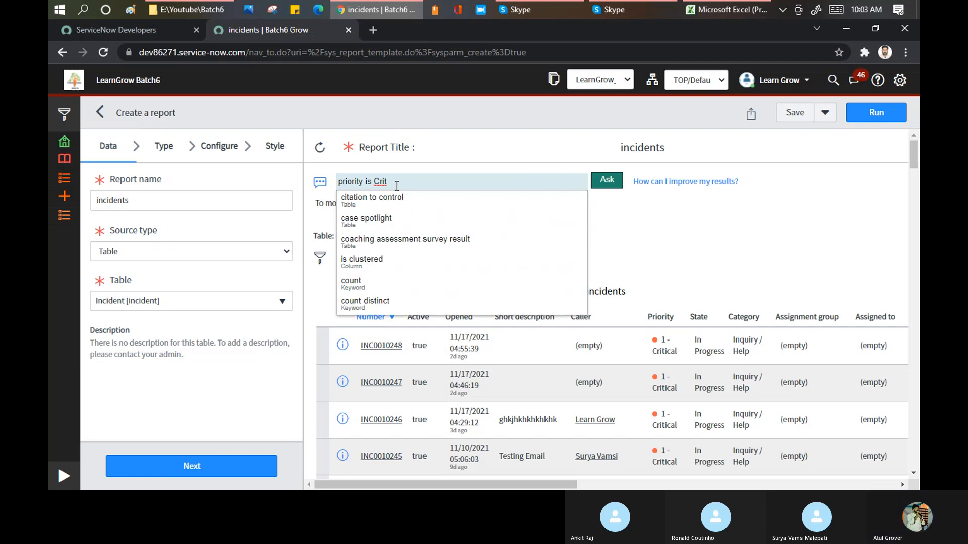
pyautogui.press('BackSpace')
pyautogui.press('BackSpace')
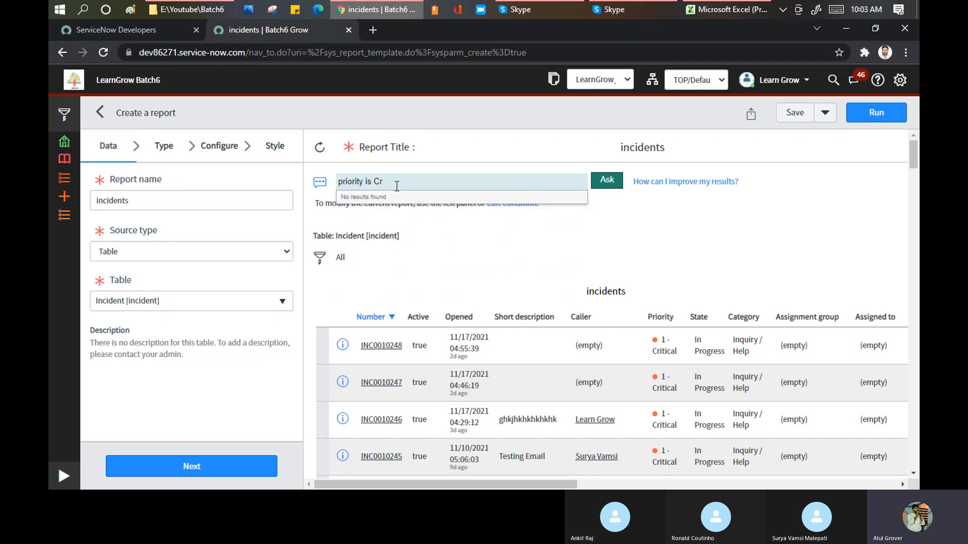
pyautogui.write('tical')
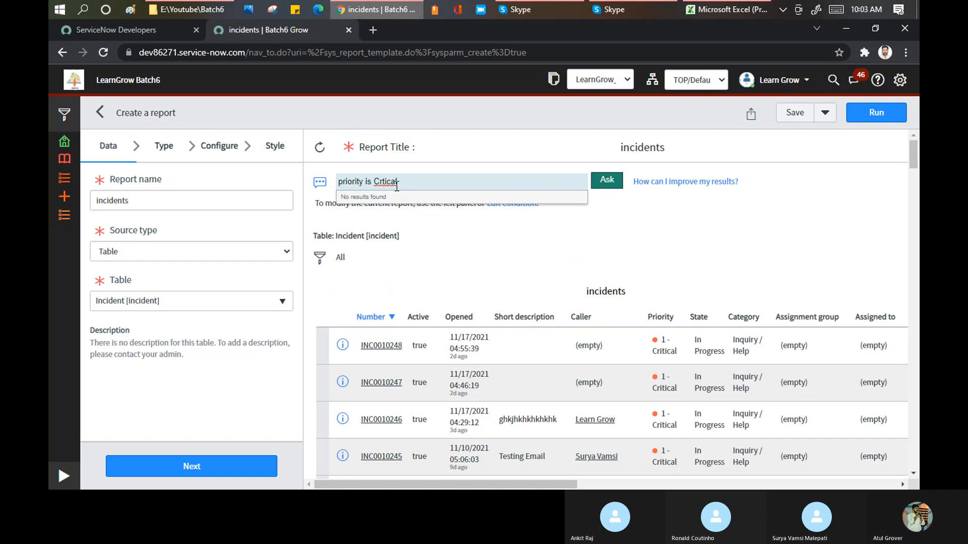
pyautogui.rightClick(377, 183)
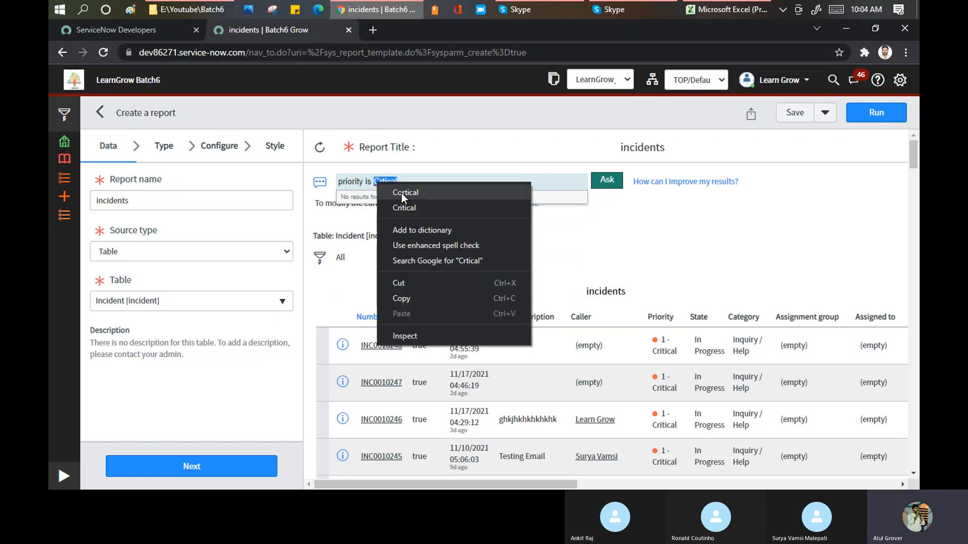
pyautogui.click(403, 208)
pyautogui.click(606, 189)
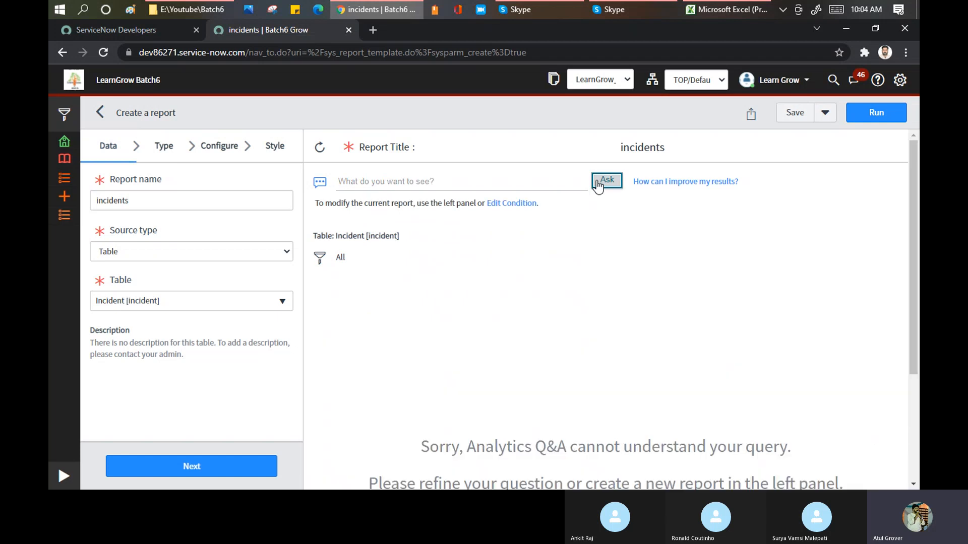
# Show the incidents report's filter conditions, rerun the report and reopen the Analytics Q&A question field.
pyautogui.click(408, 182)
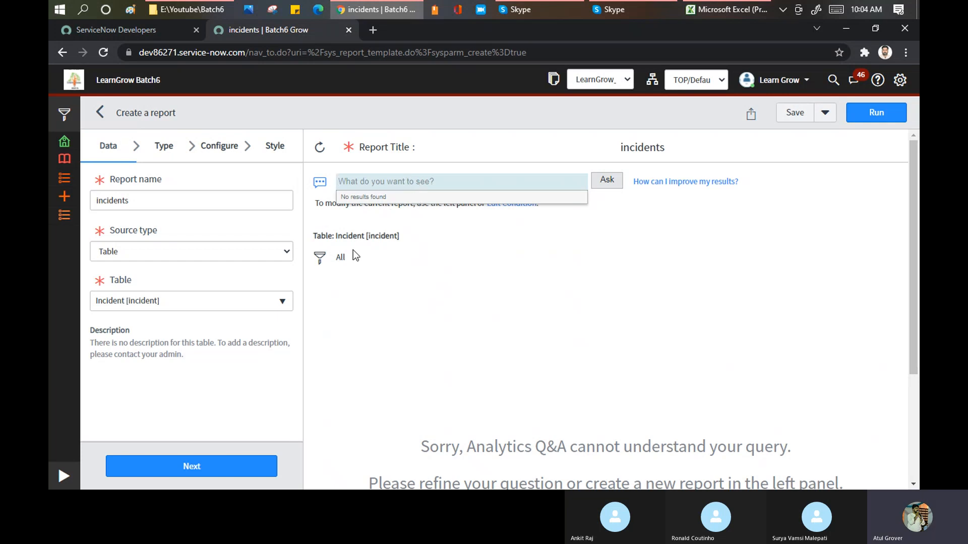
pyautogui.click(320, 257)
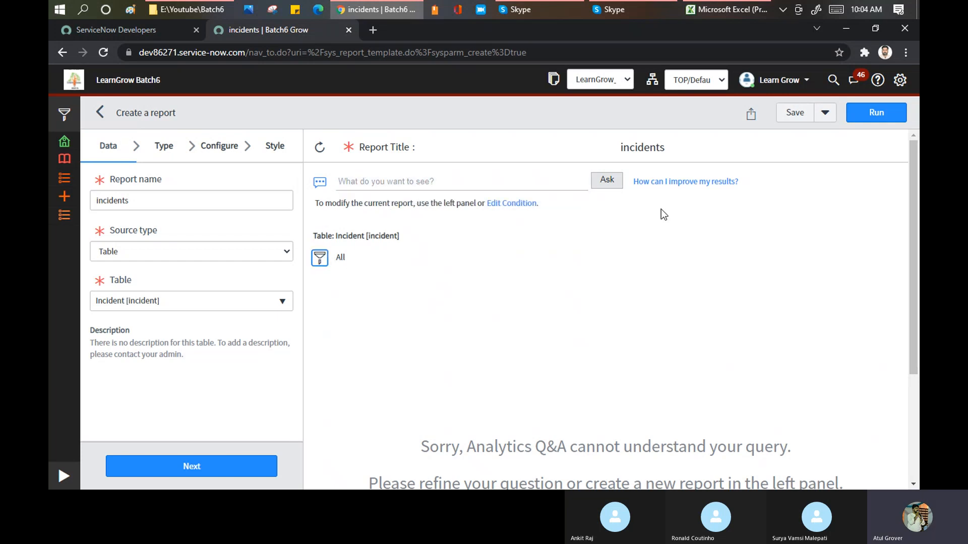
pyautogui.click(873, 115)
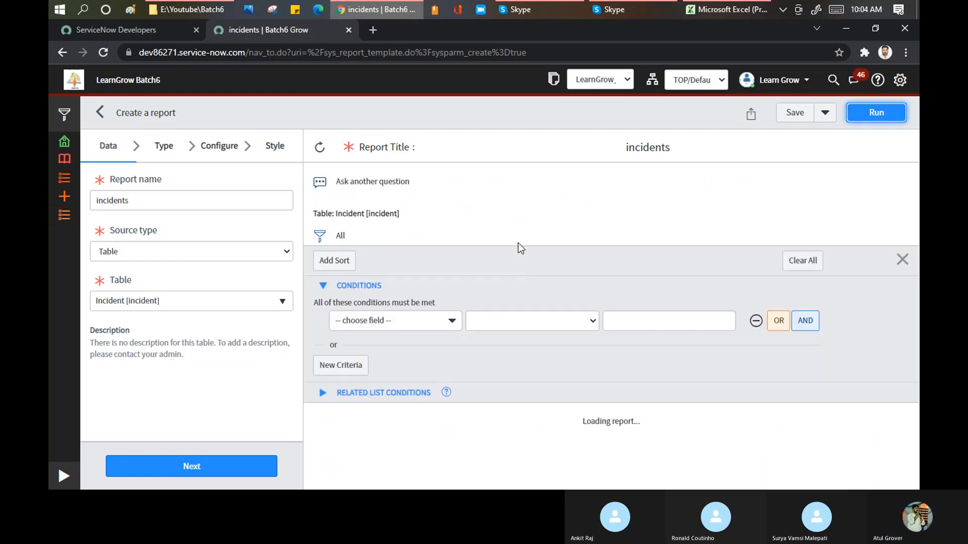
pyautogui.click(326, 186)
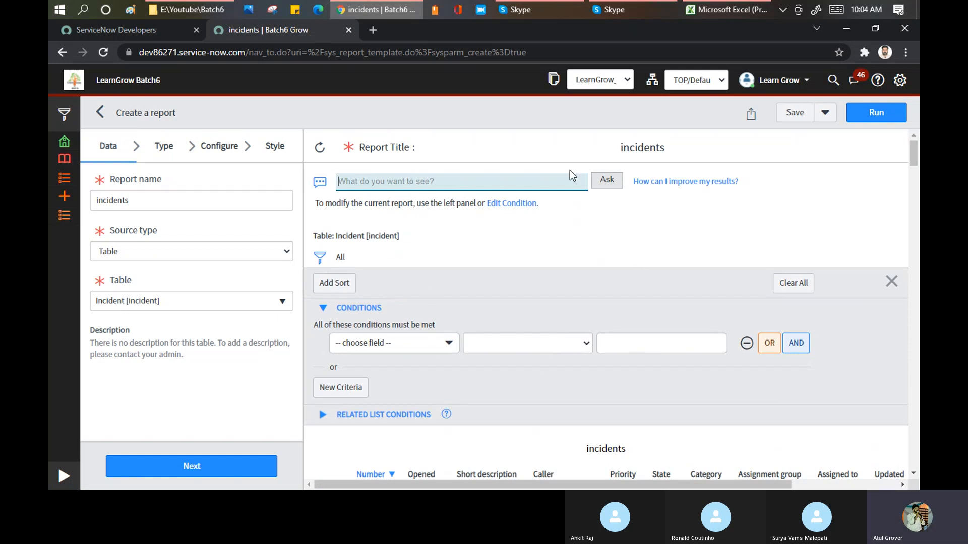
# Filter the application navigator by "reports" and open a blank form for creating a report.
pyautogui.click(63, 476)
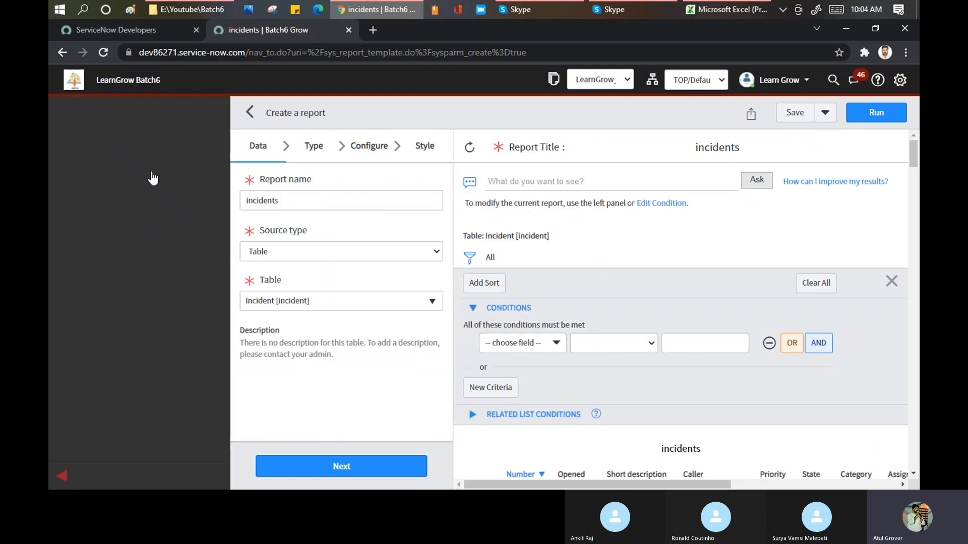
pyautogui.click(156, 118)
pyautogui.write('re')
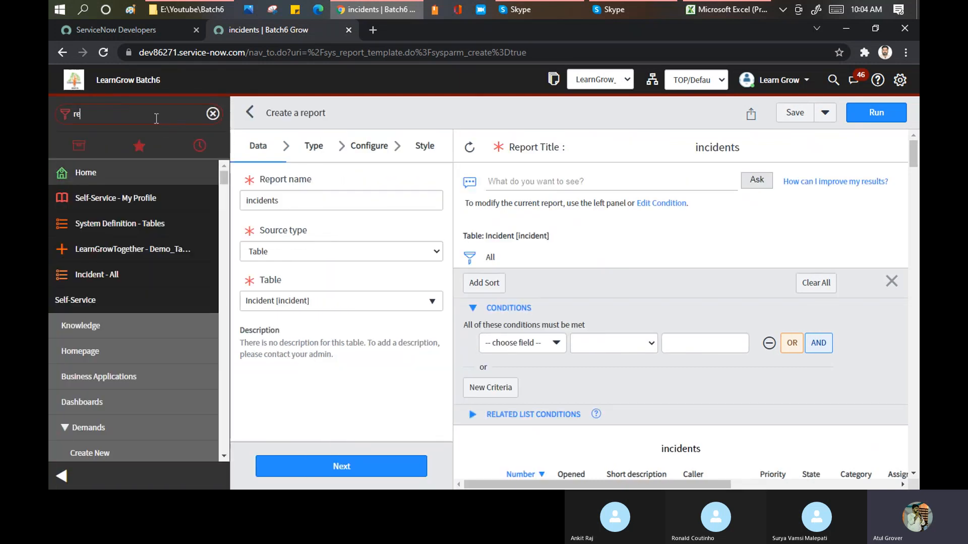
pyautogui.write('ports')
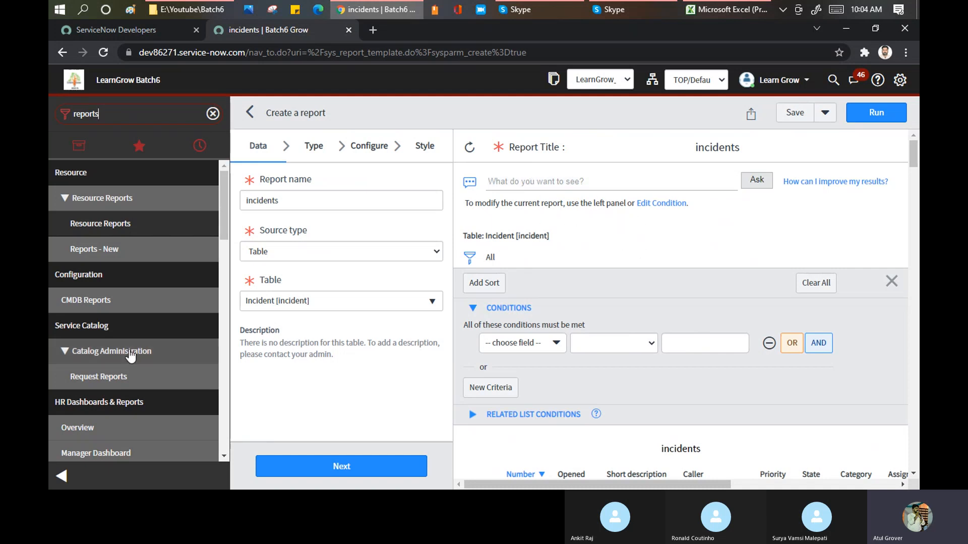
pyautogui.scroll(-5, 131, 371)
pyautogui.scroll(-3, 131, 371)
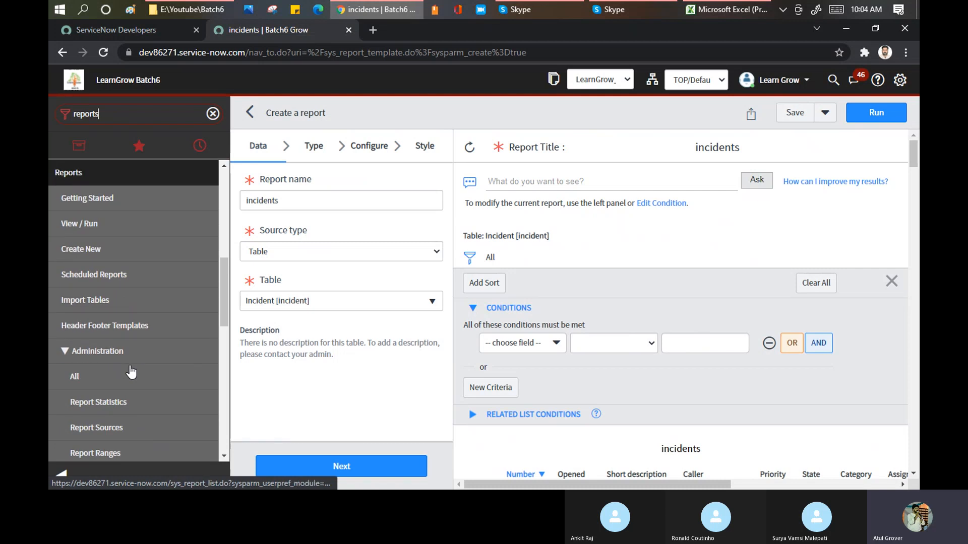
pyautogui.click(95, 248)
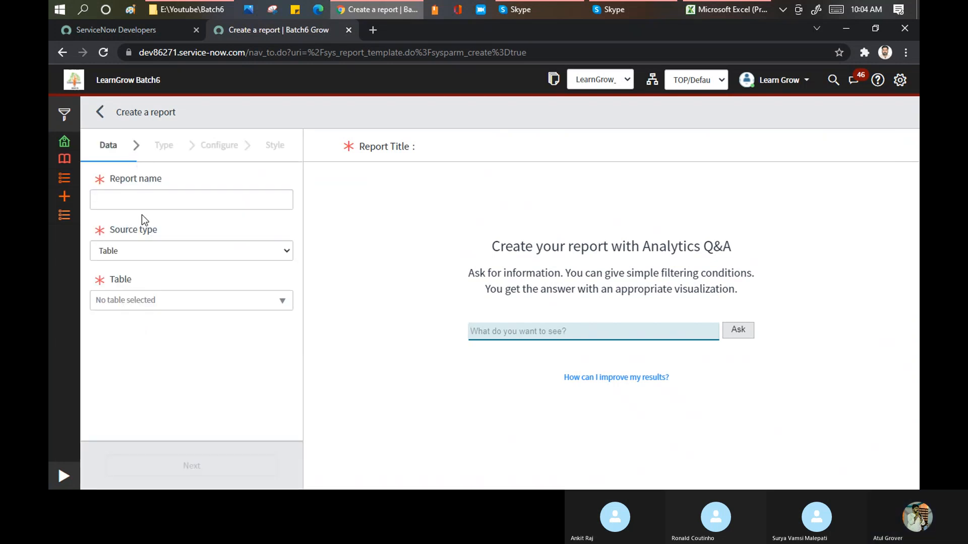
# Name the new report "Batch 6 Demo".
pyautogui.click(140, 202)
pyautogui.write('V')
pyautogui.press('BackSpace')
pyautogui.write('Batch')
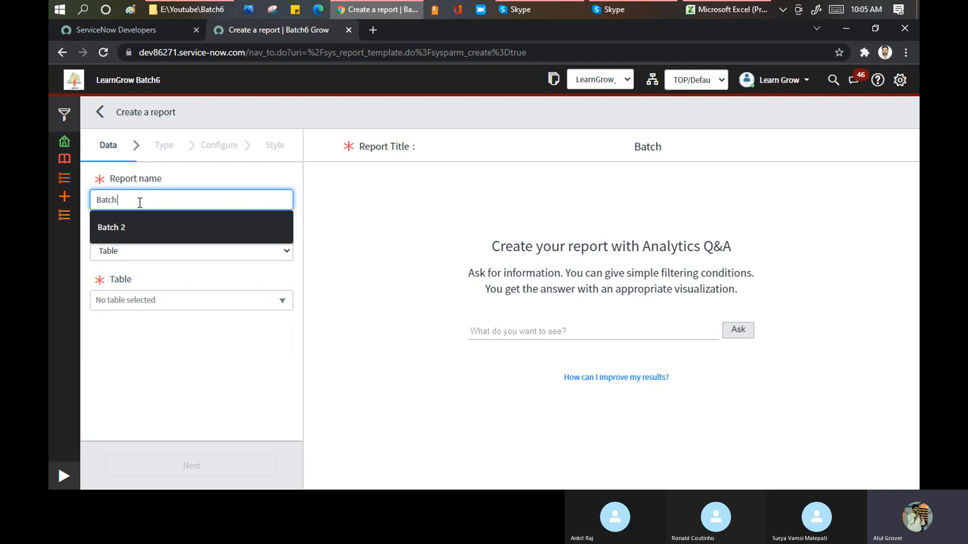
pyautogui.write(' 6 Demo')
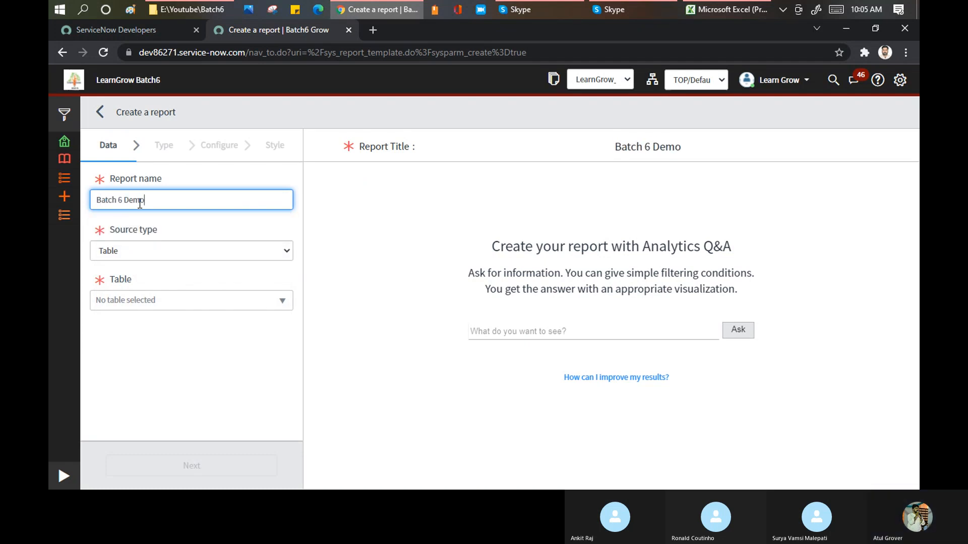
# Try Data source as the report's source type and list the data sources available for it.
pyautogui.click(151, 250)
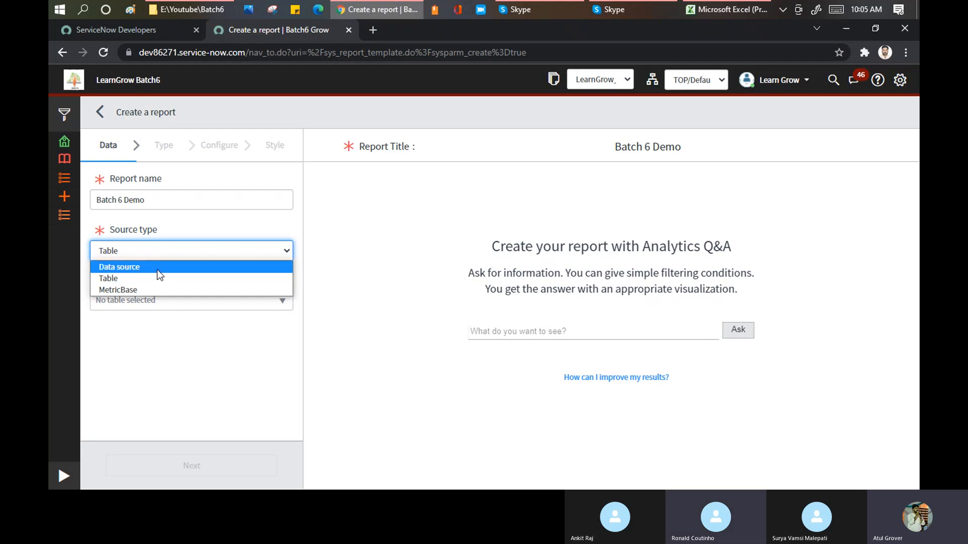
pyautogui.click(157, 268)
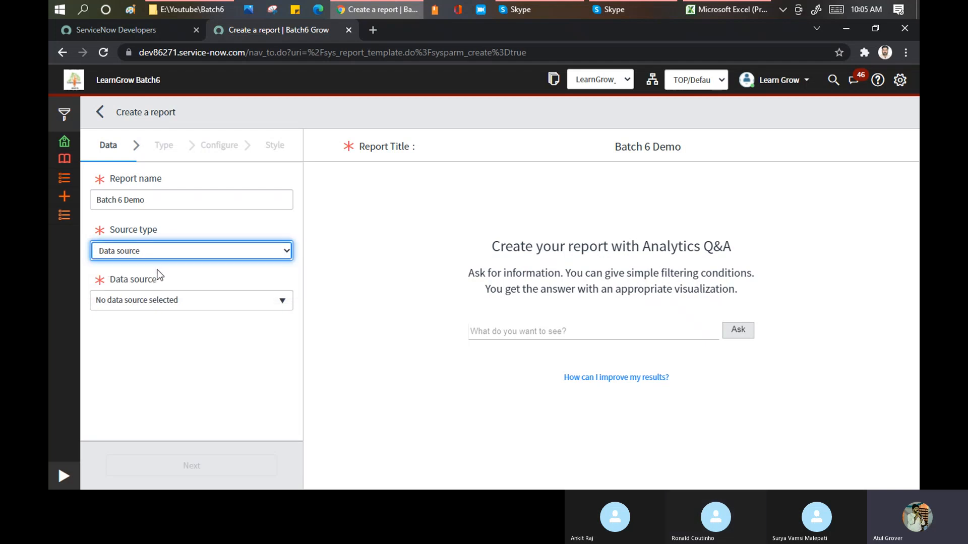
pyautogui.click(172, 301)
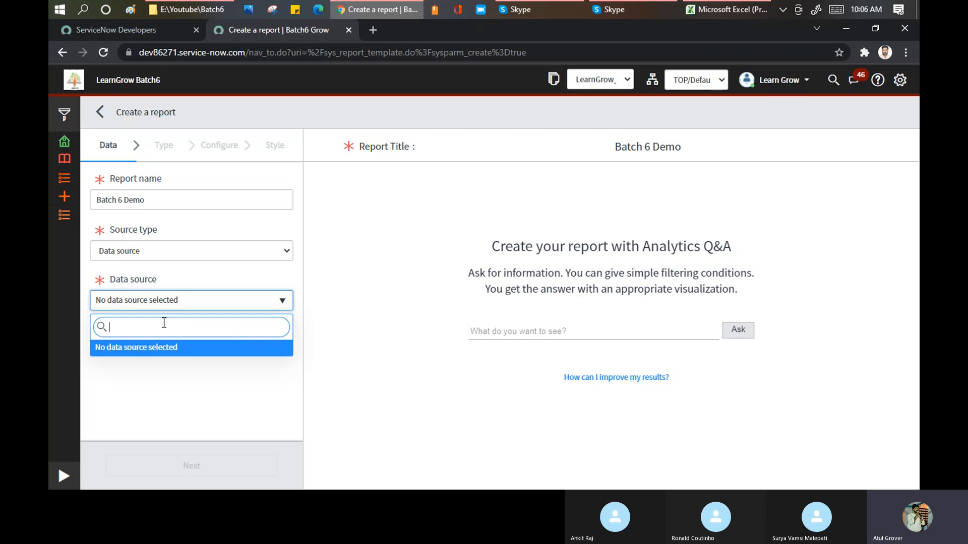
pyautogui.click(197, 248)
# Set the report's source type to MetricBase and choose Group as its table.
pyautogui.click(147, 254)
pyautogui.click(137, 290)
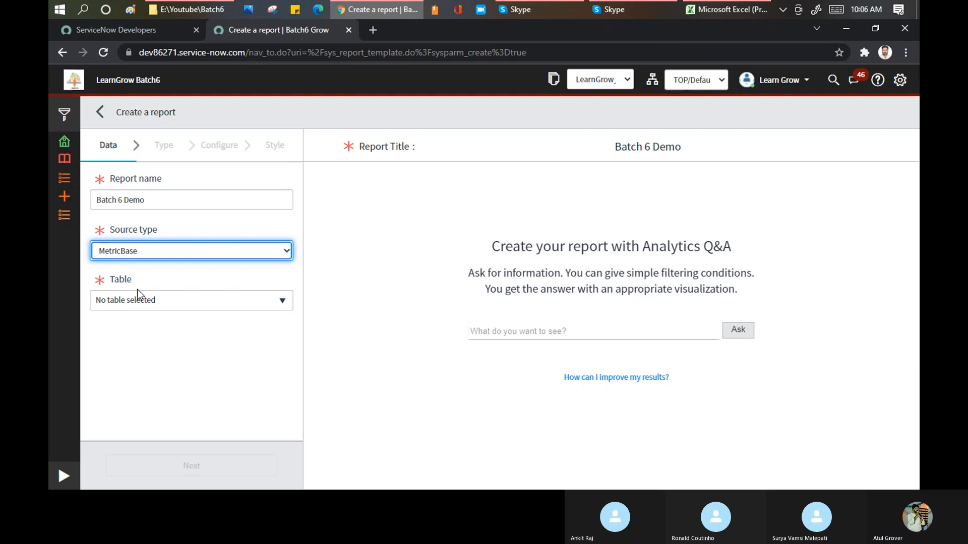
pyautogui.click(153, 249)
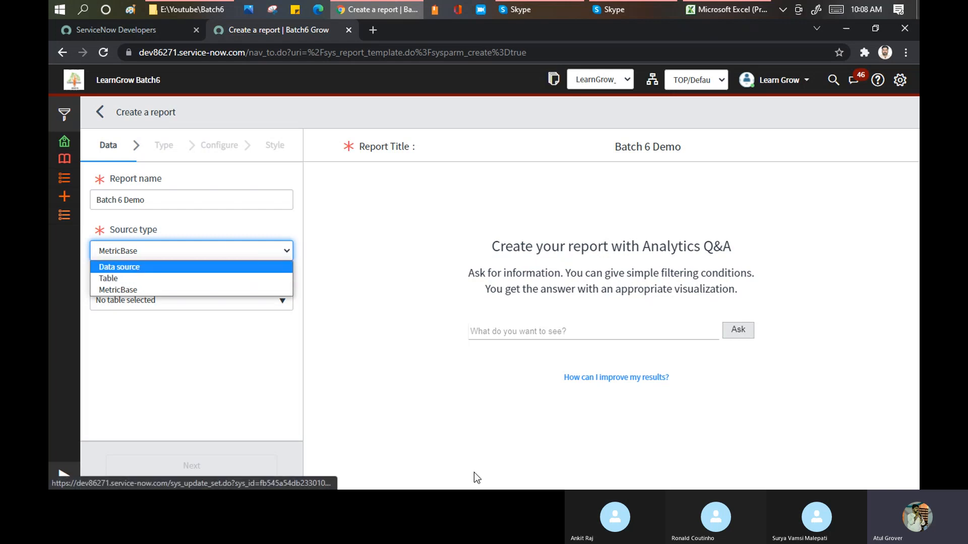
pyautogui.click(135, 291)
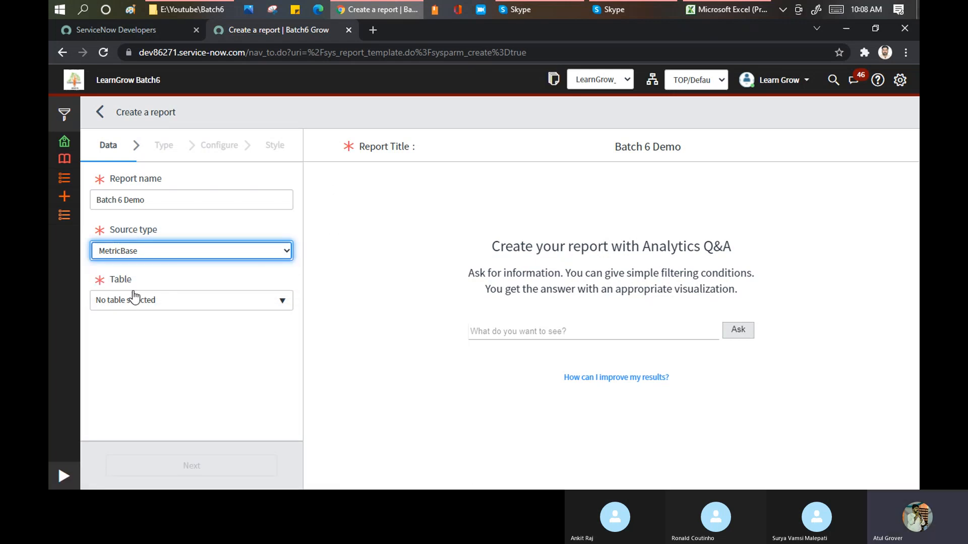
pyautogui.click(148, 310)
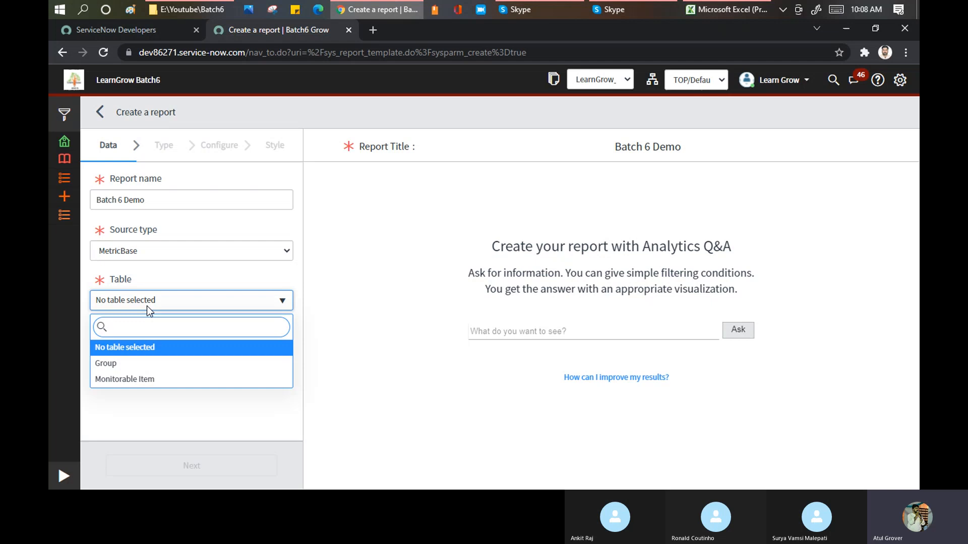
pyautogui.click(126, 364)
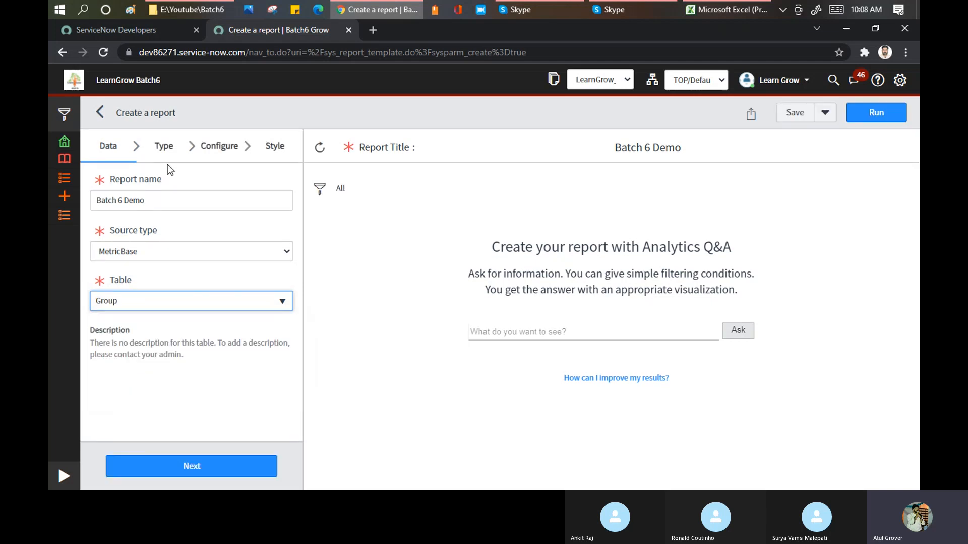
# Open the dev86271 instance in a new browser tab, filter the navigator by "metric" and look through the MetricBase modules.
pyautogui.click(368, 30)
pyautogui.write('dev')
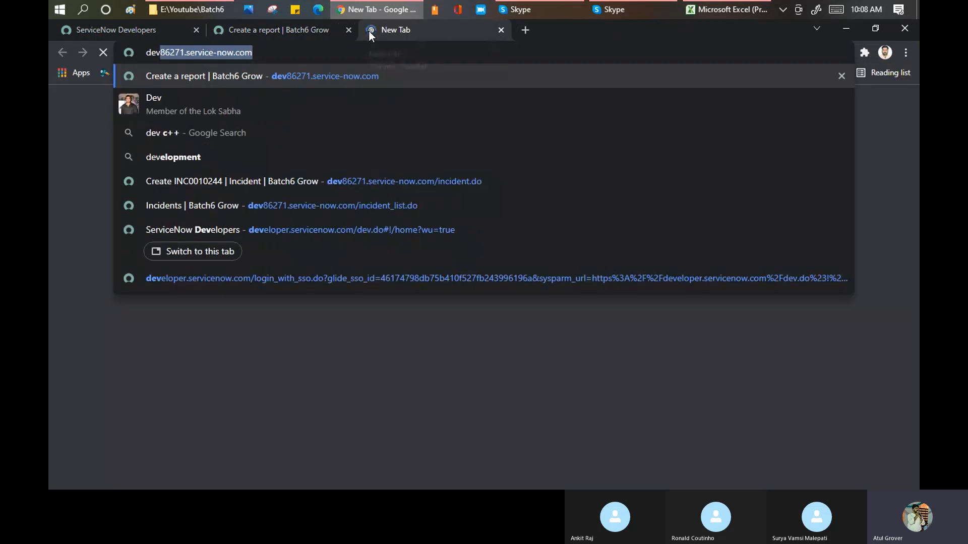
pyautogui.press('Return')
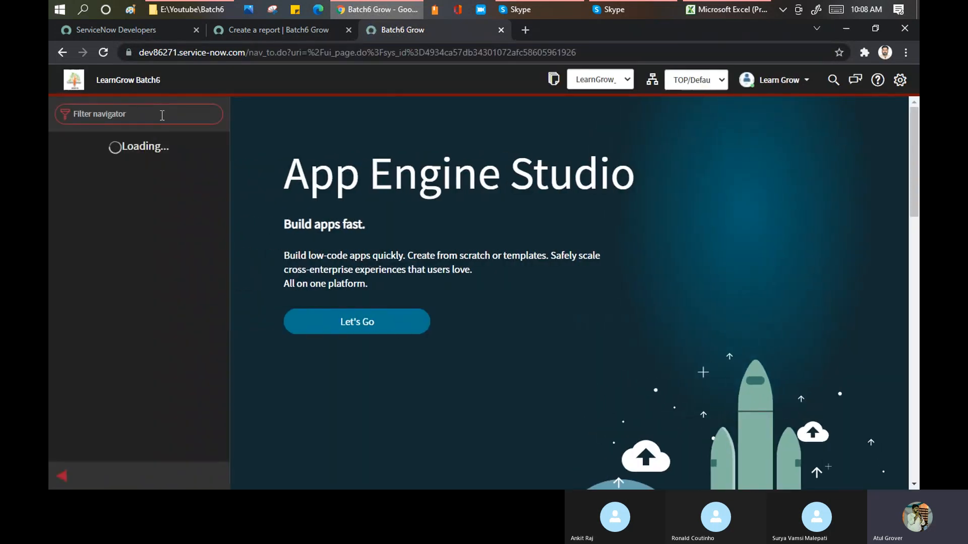
pyautogui.write('metric')
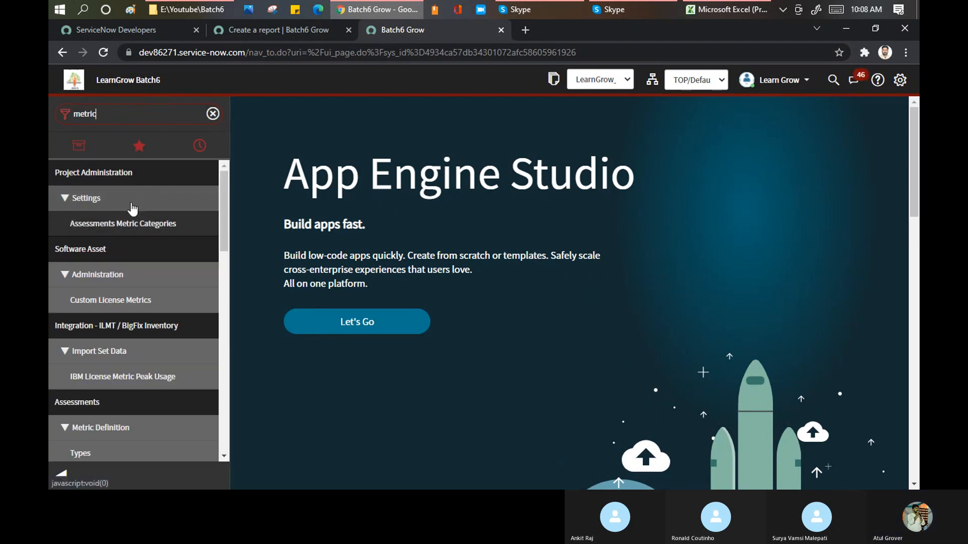
pyautogui.scroll(-3, 119, 222)
pyautogui.scroll(-12, 121, 245)
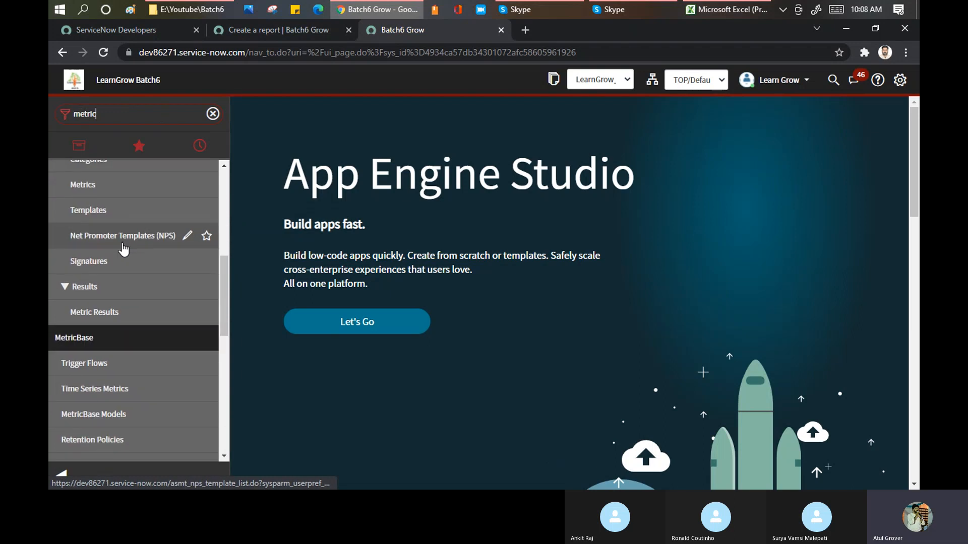
pyautogui.scroll(5, 106, 252)
pyautogui.scroll(2, 107, 251)
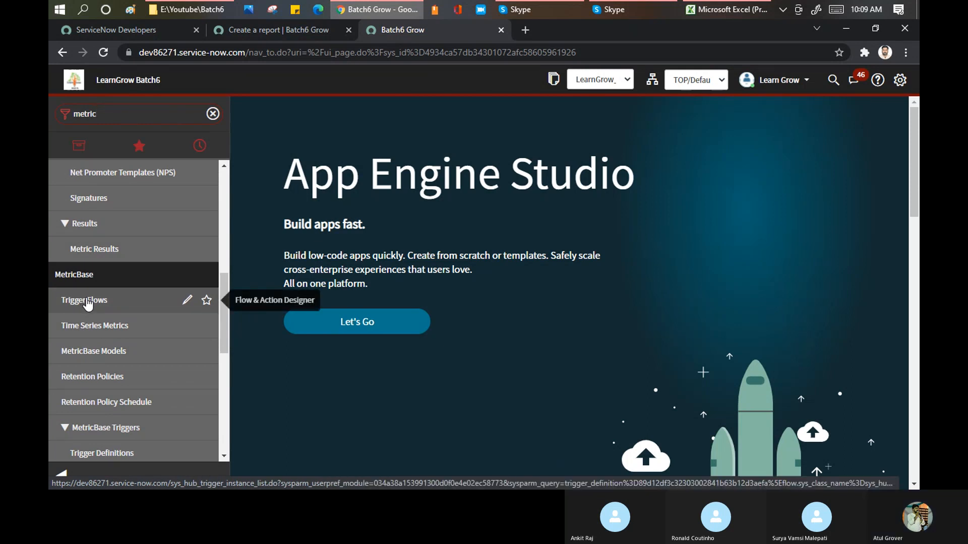
# Open the instance's incident_list.do page in another new browser tab.
pyautogui.click(526, 29)
pyautogui.write('dev')
pyautogui.press('Right')
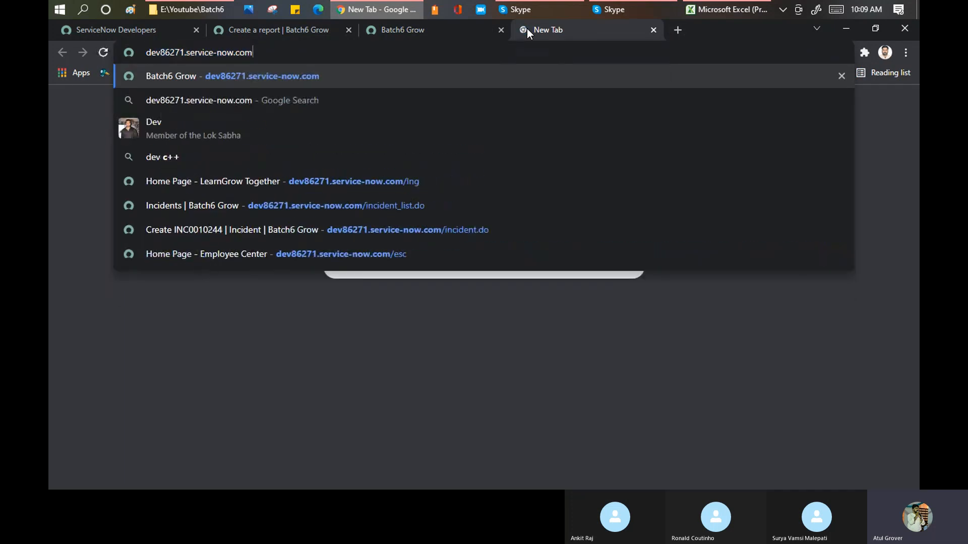
pyautogui.write('/in')
pyautogui.press('Down')
pyautogui.press('Down')
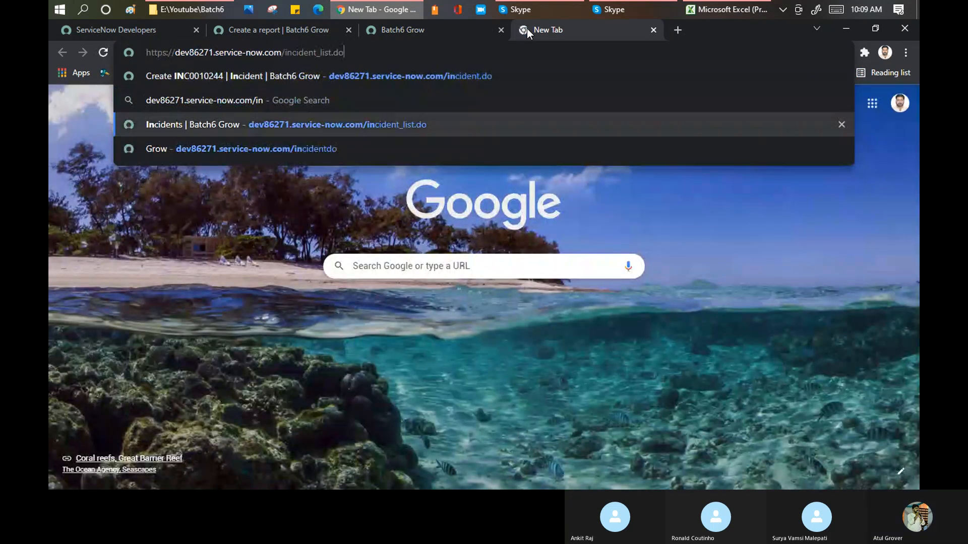
pyautogui.press('Return')
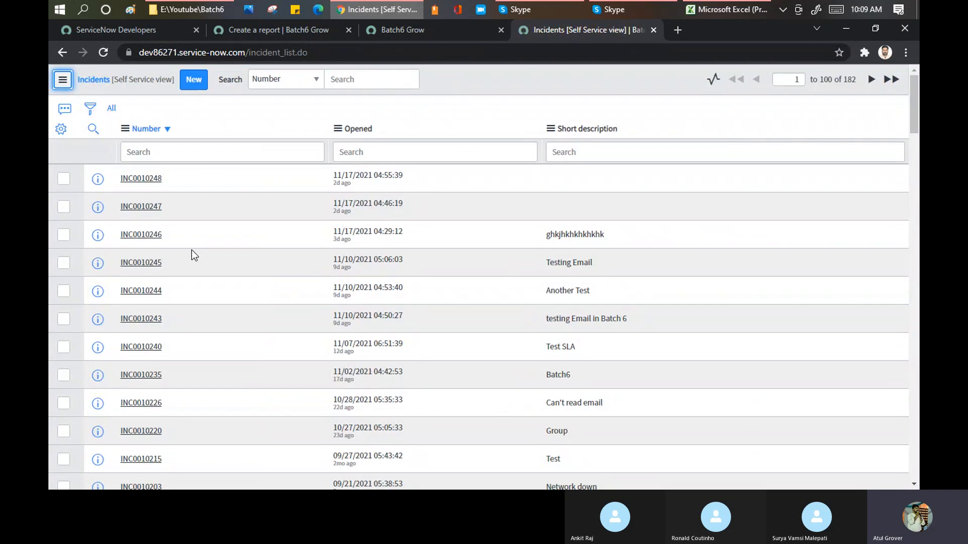
# Switch the incident list to the Default view.
pyautogui.click(65, 82)
pyautogui.moveTo(129, 101)
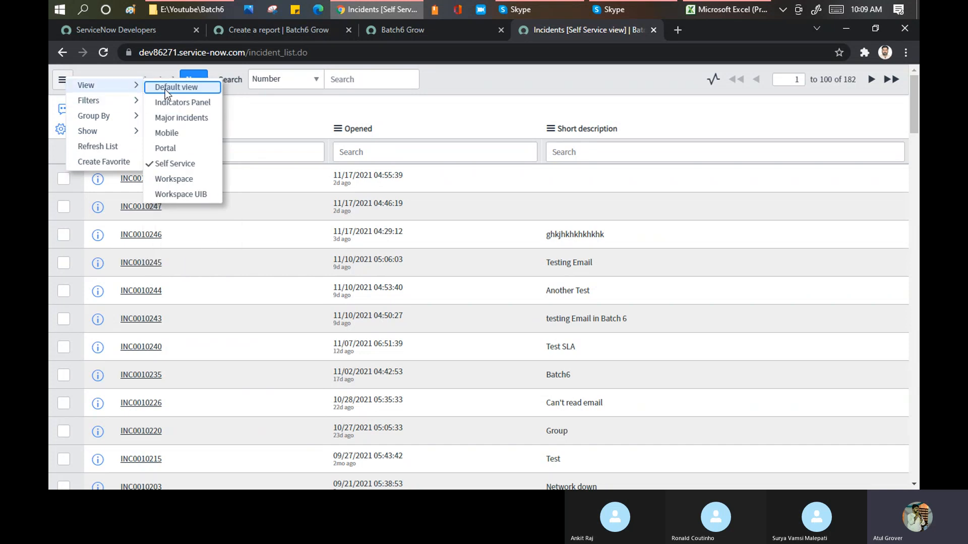
pyautogui.click(165, 89)
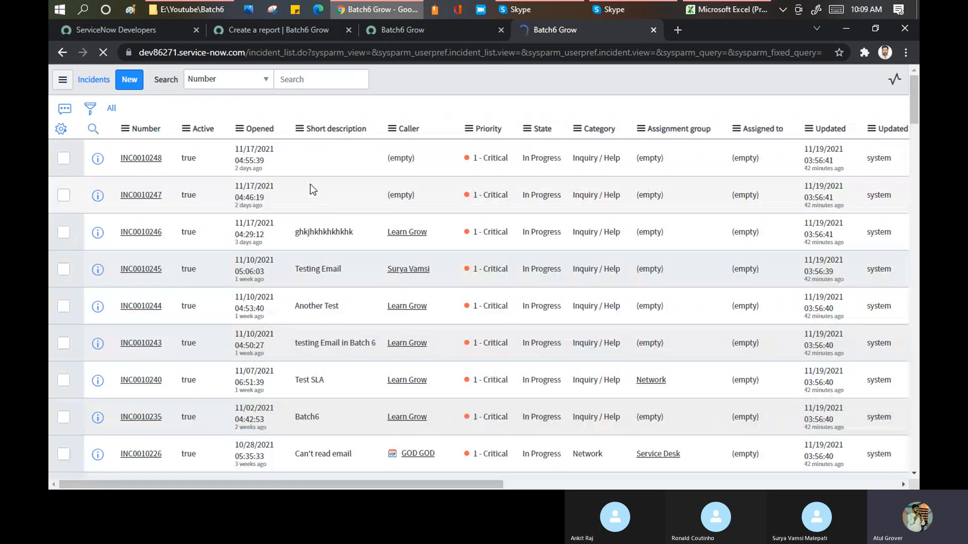
# Open incident INC0010190 from the list and examine the related lists below its form, including Task SLAs.
pyautogui.scroll(-3, 468, 222)
pyautogui.scroll(-6, 468, 222)
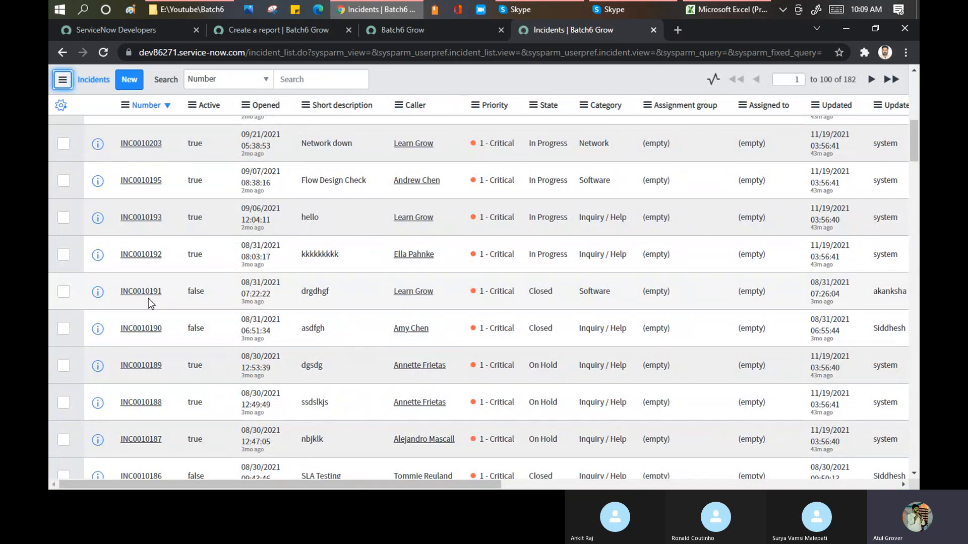
pyautogui.click(143, 328)
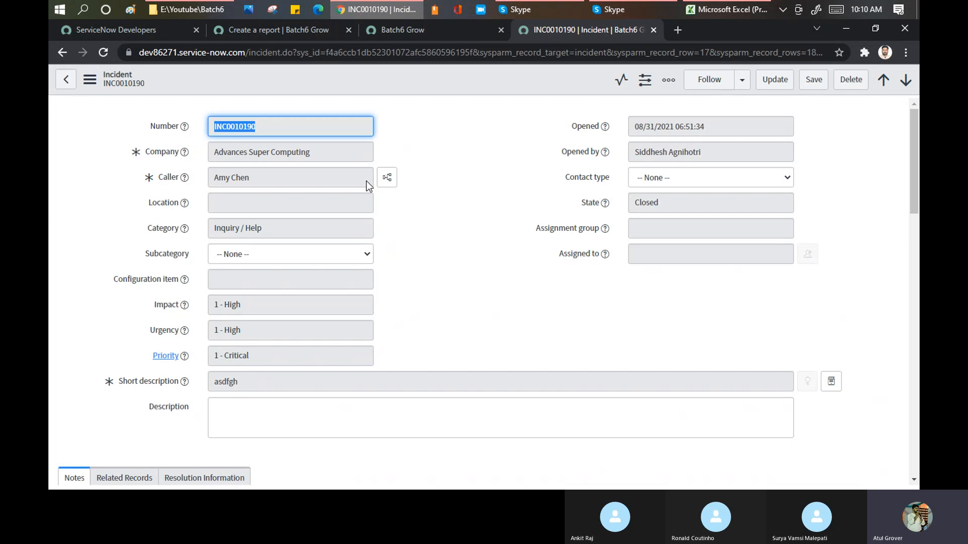
pyautogui.click(443, 150)
pyautogui.scroll(-15, 443, 149)
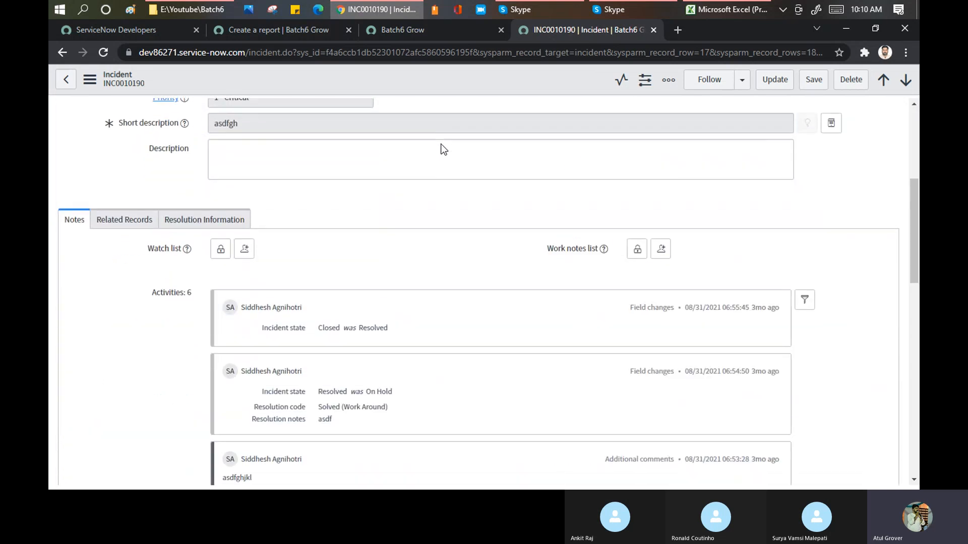
pyautogui.scroll(-5, 442, 149)
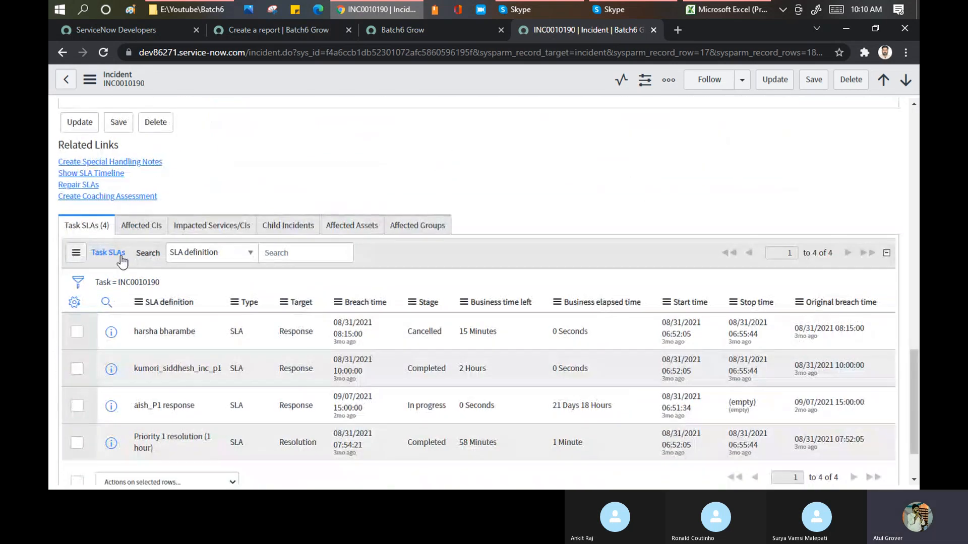
pyautogui.scroll(-2, 219, 273)
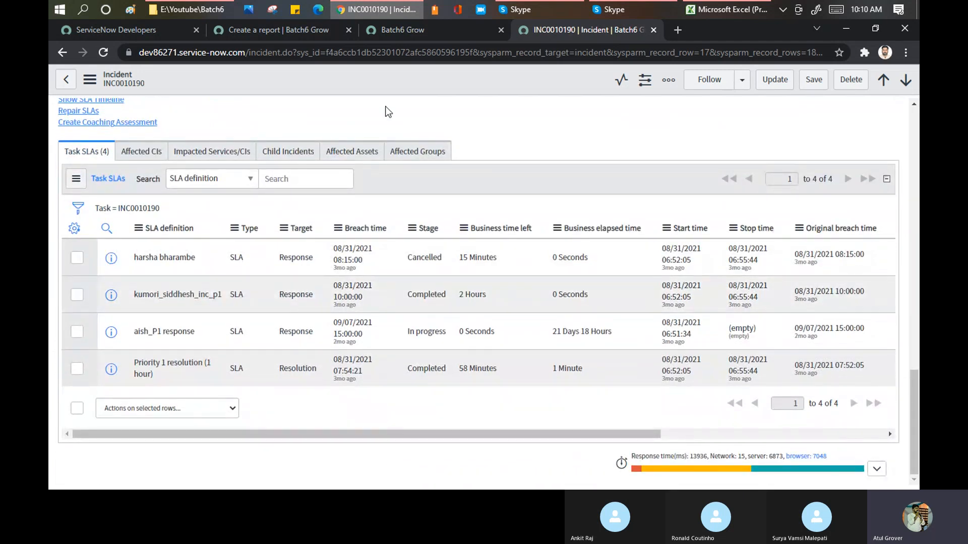
# Open the related lists configuration for the Incident form.
pyautogui.rightClick(379, 83)
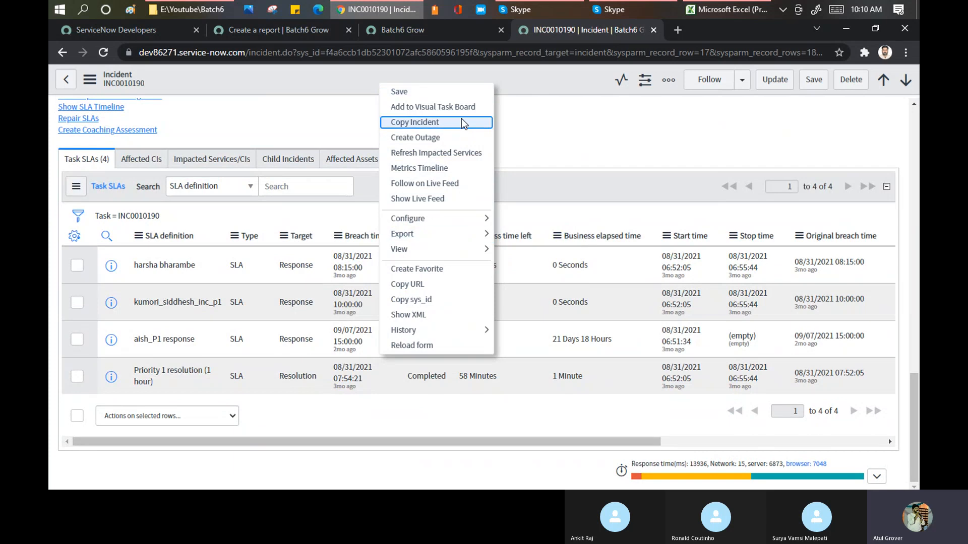
pyautogui.moveTo(481, 221)
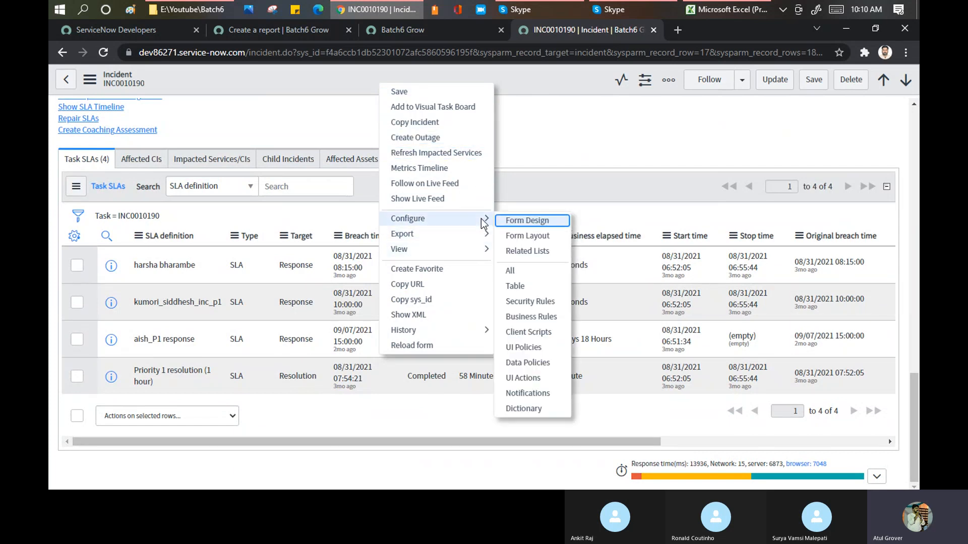
pyautogui.click(533, 252)
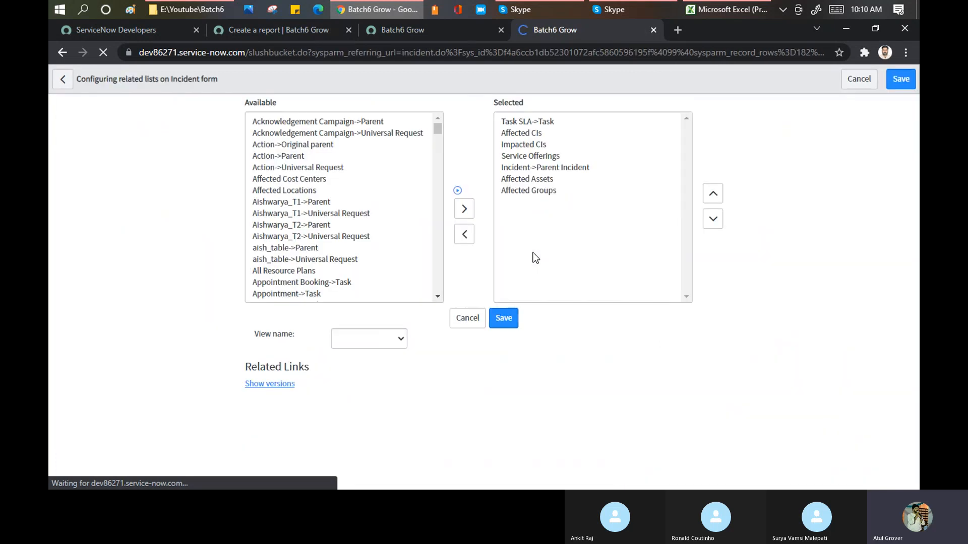
# Examine the available related lists for the Incident form, from the Acknowledgement Campaign entries through the HR Benefits Case entries.
pyautogui.click(304, 133)
pyautogui.press('Down')
pyautogui.press('Down')
pyautogui.press('Down')
pyautogui.press('Down')
pyautogui.press('Down')
pyautogui.press('Down')
pyautogui.press('Down')
pyautogui.press('Down')
pyautogui.press('Down')
pyautogui.press('Down')
pyautogui.press('Down')
pyautogui.press('Down')
pyautogui.press('Down')
pyautogui.press('Down')
pyautogui.press('Down')
pyautogui.press('Down')
pyautogui.press('Down')
pyautogui.press('Down')
pyautogui.press('Down')
pyautogui.press('Down')
pyautogui.press('Down')
pyautogui.press('Down')
pyautogui.press('Down')
pyautogui.press('Down')
pyautogui.press('Down')
pyautogui.press('Down')
pyautogui.press('Down')
pyautogui.press('pageup')
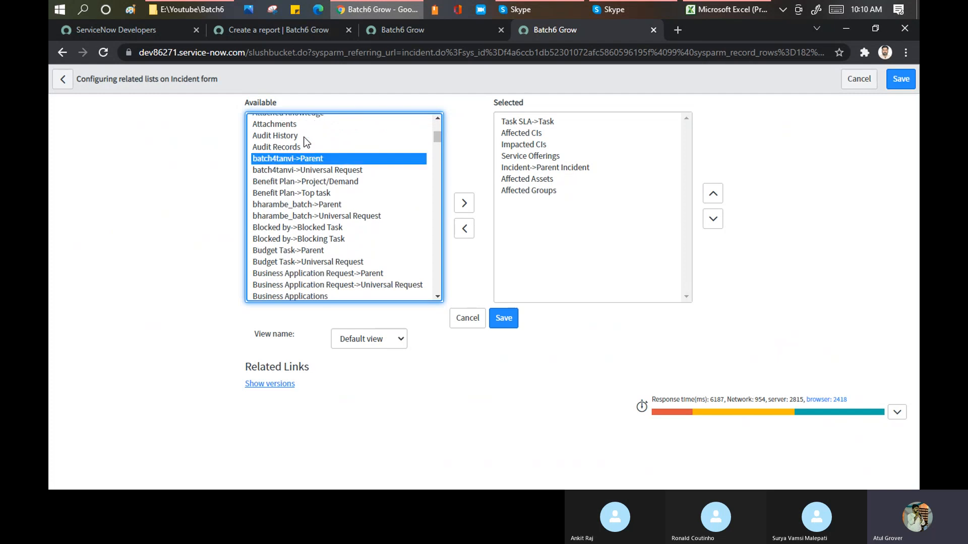
pyautogui.press('Down')
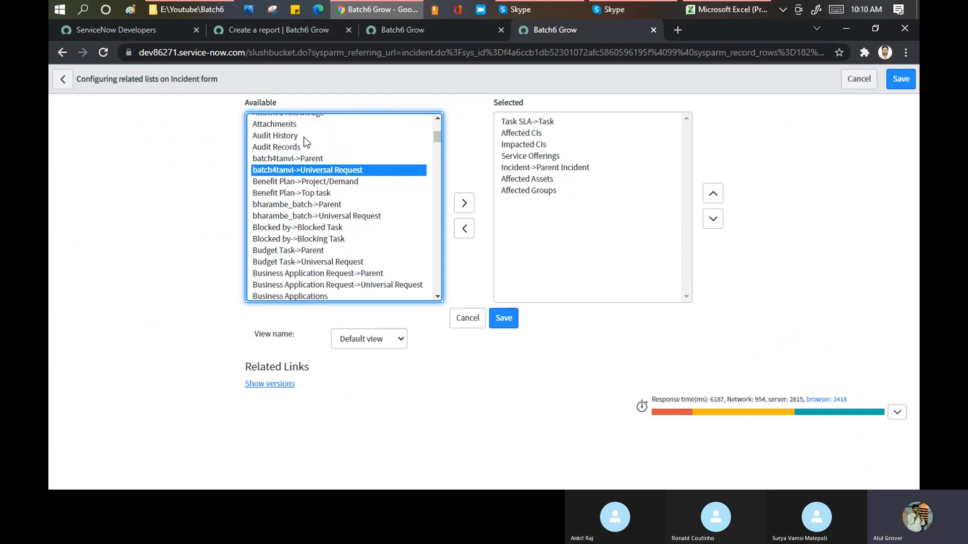
pyautogui.scroll(2, 323, 200)
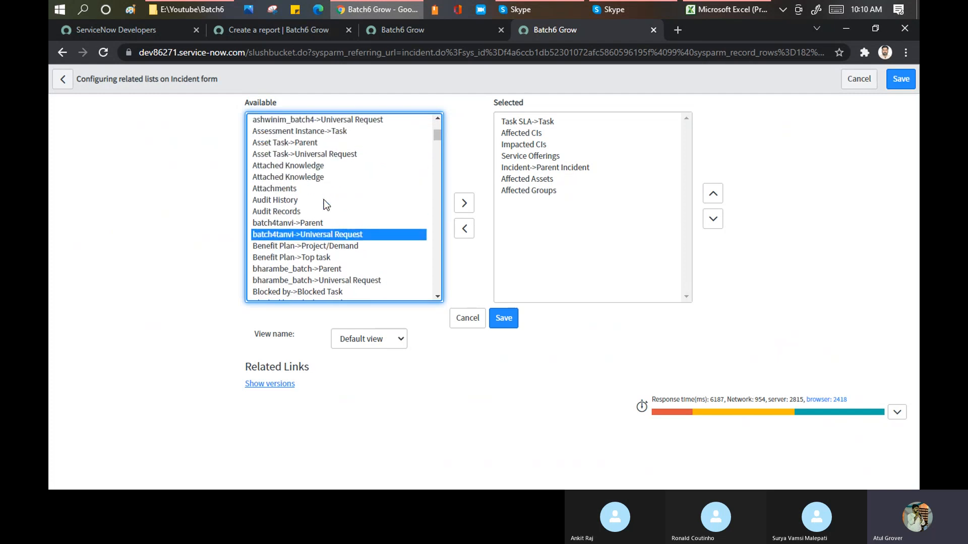
pyautogui.scroll(3, 324, 199)
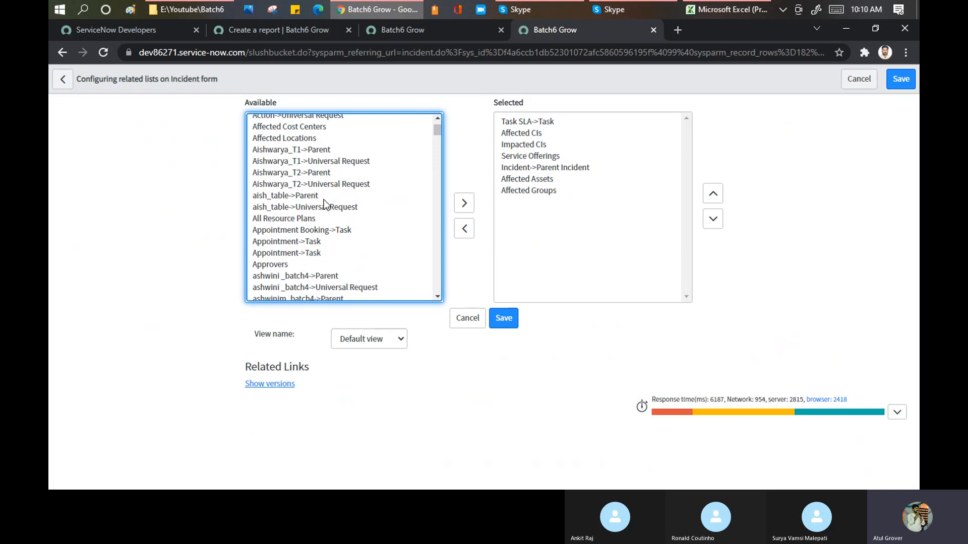
pyautogui.scroll(2, 324, 200)
pyautogui.scroll(-6, 324, 200)
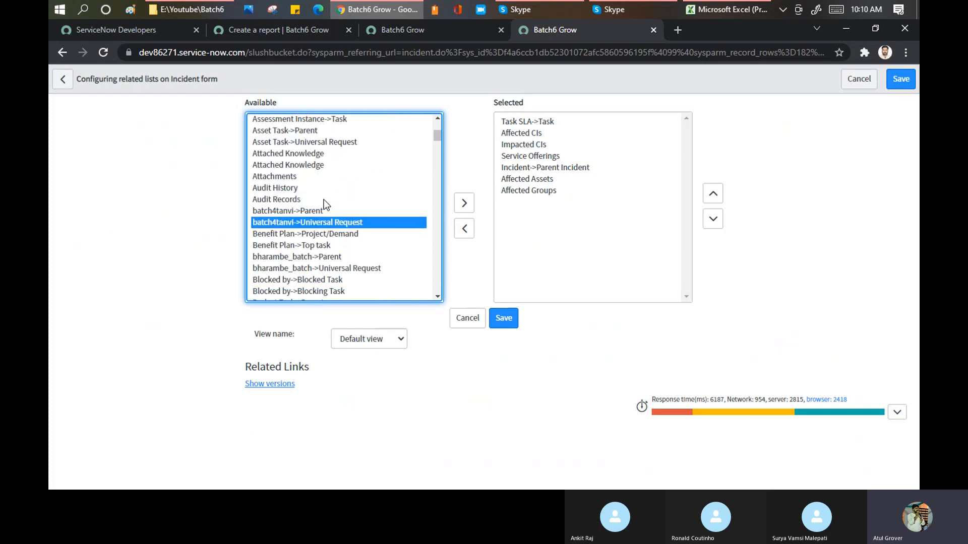
pyautogui.press('Home')
pyautogui.press('Down')
pyautogui.press('Down')
pyautogui.press('Down')
pyautogui.press('Down')
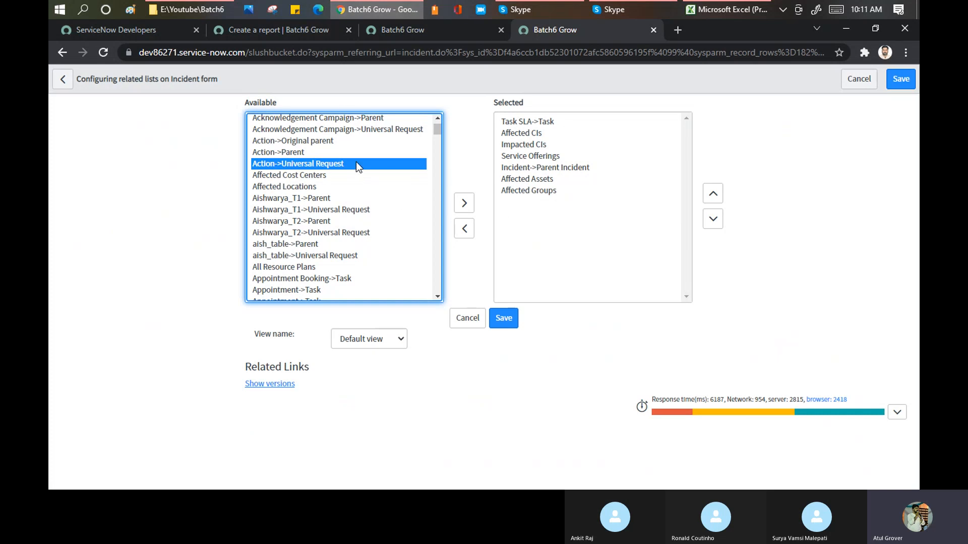
pyautogui.scroll(-5, 346, 194)
pyautogui.scroll(-10, 346, 193)
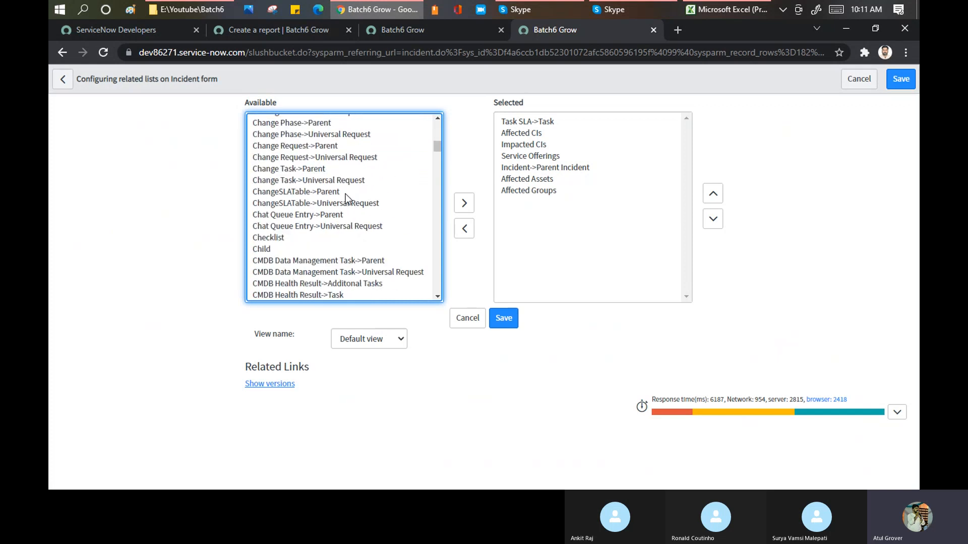
pyautogui.scroll(-4, 348, 175)
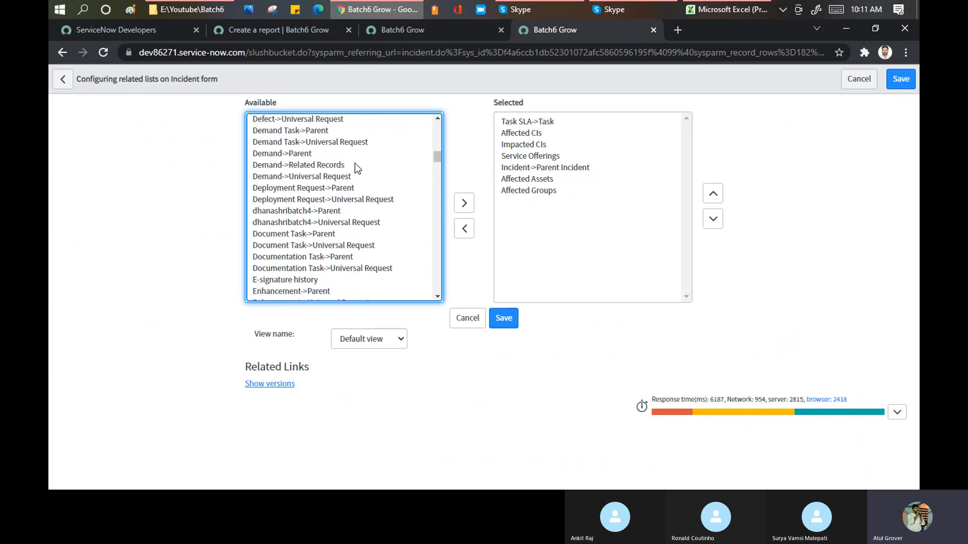
pyautogui.scroll(-4, 358, 168)
pyautogui.scroll(-4, 357, 168)
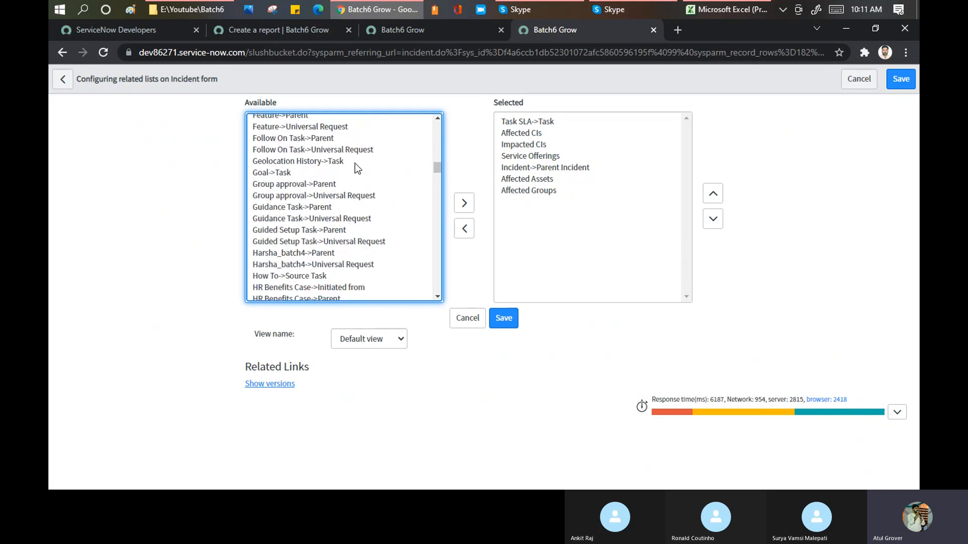
# Return to the Batch 6 Demo report and run it with the MetricBase source and the Group table.
pyautogui.click(268, 32)
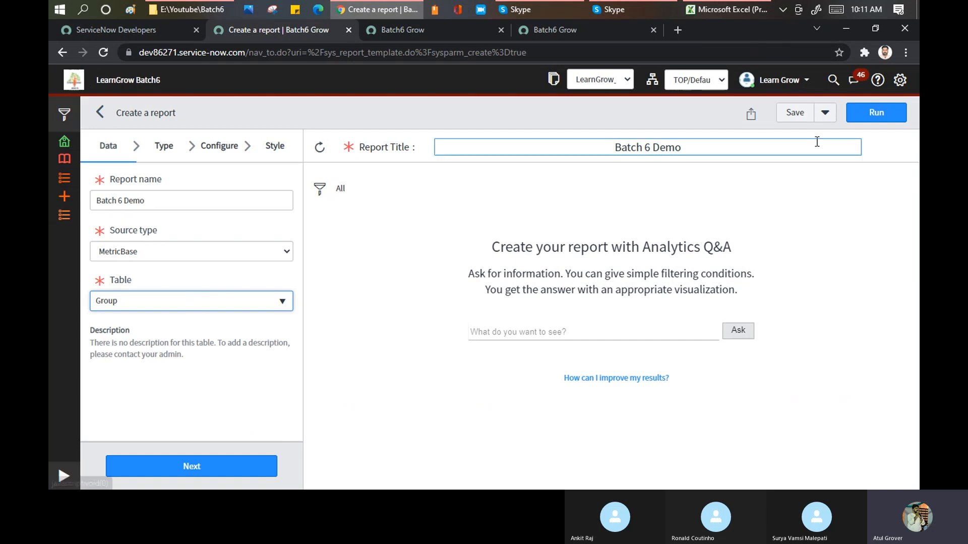
pyautogui.click(870, 119)
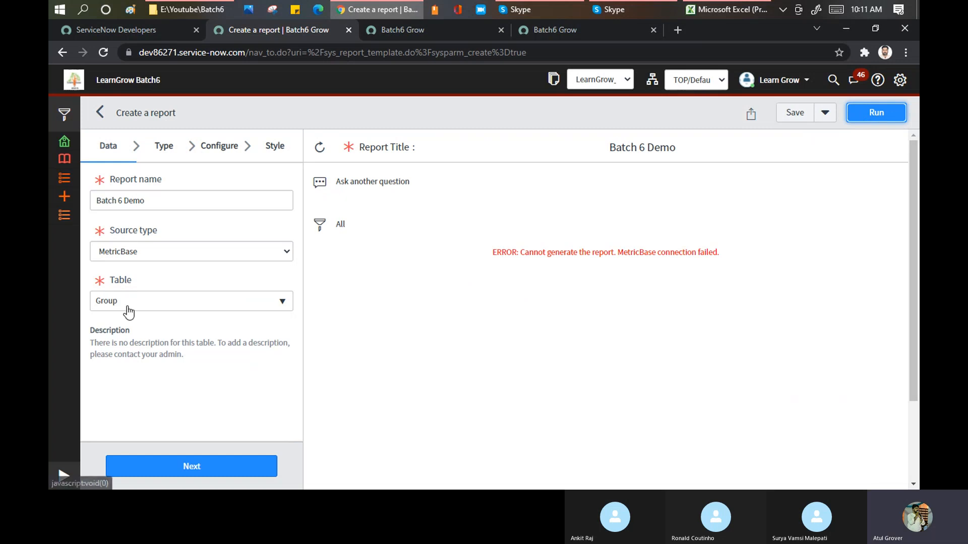
pyautogui.moveTo(655, 266); pyautogui.dragTo(726, 257)
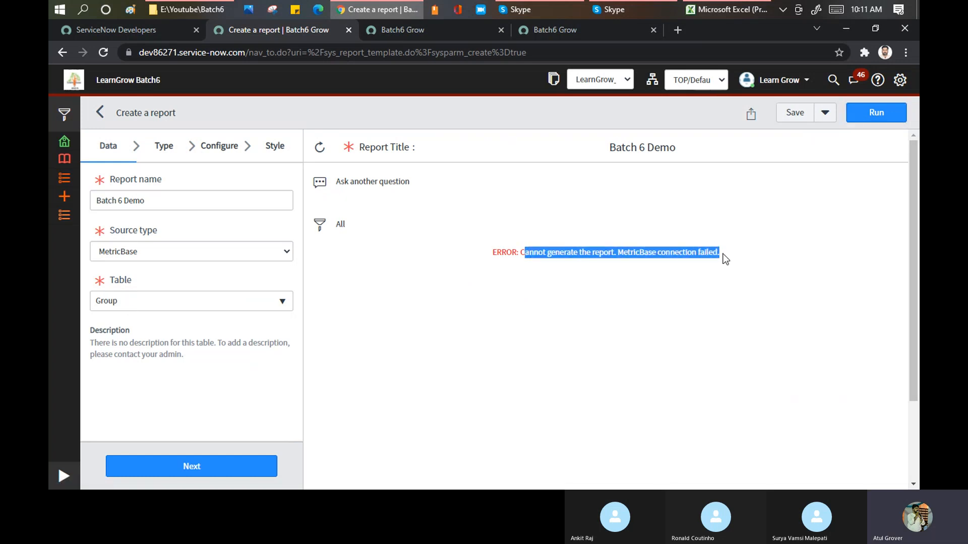
# Set the MetricBase table to Monitorable Item and run the report.
pyautogui.click(206, 308)
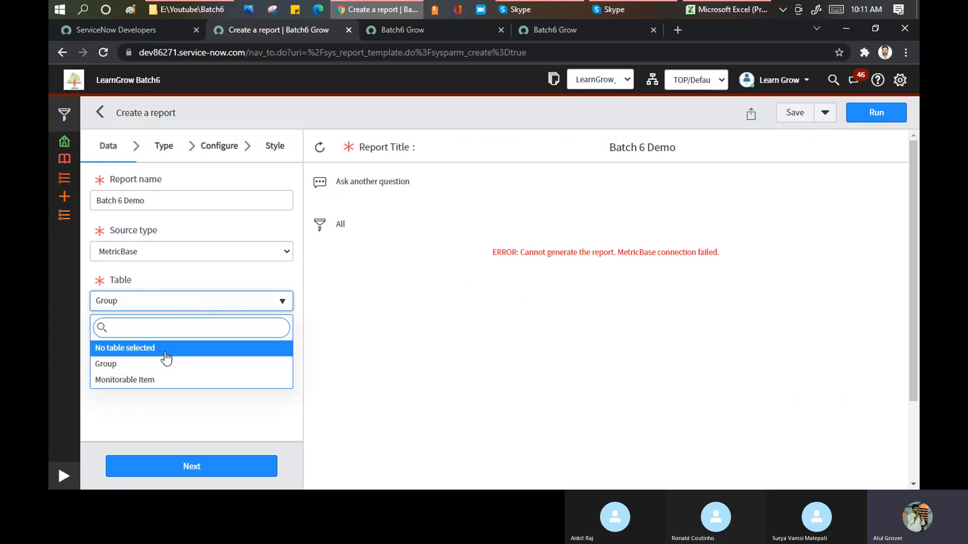
pyautogui.click(159, 384)
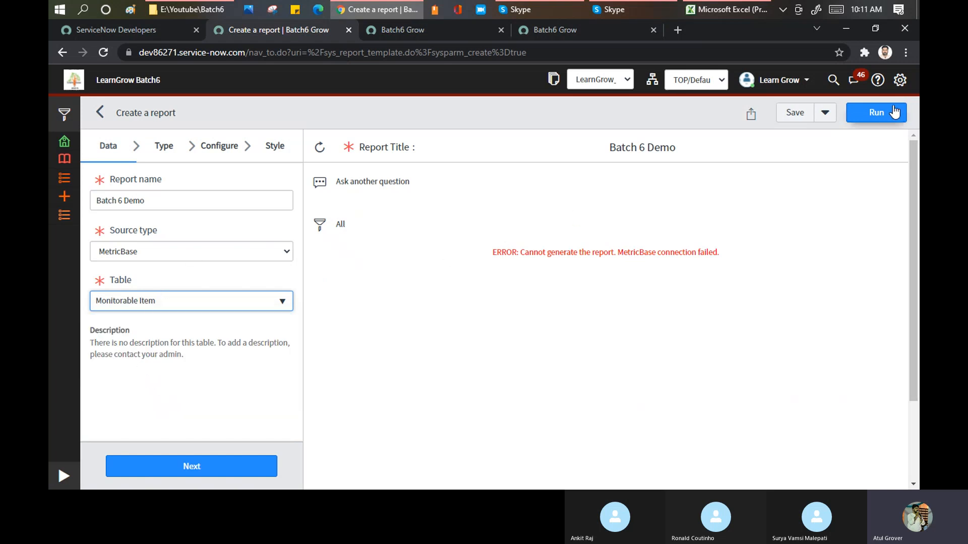
pyautogui.click(875, 113)
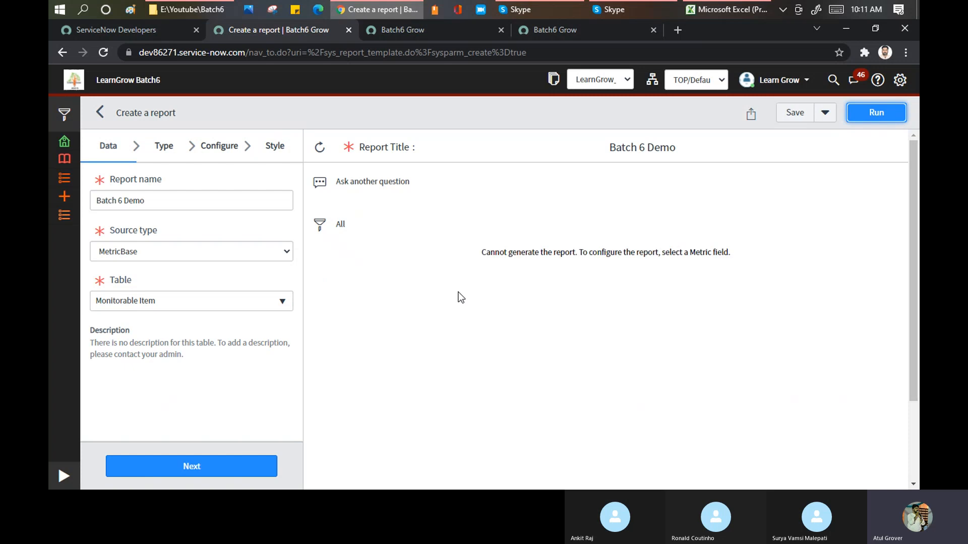
pyautogui.moveTo(521, 252); pyautogui.dragTo(736, 253)
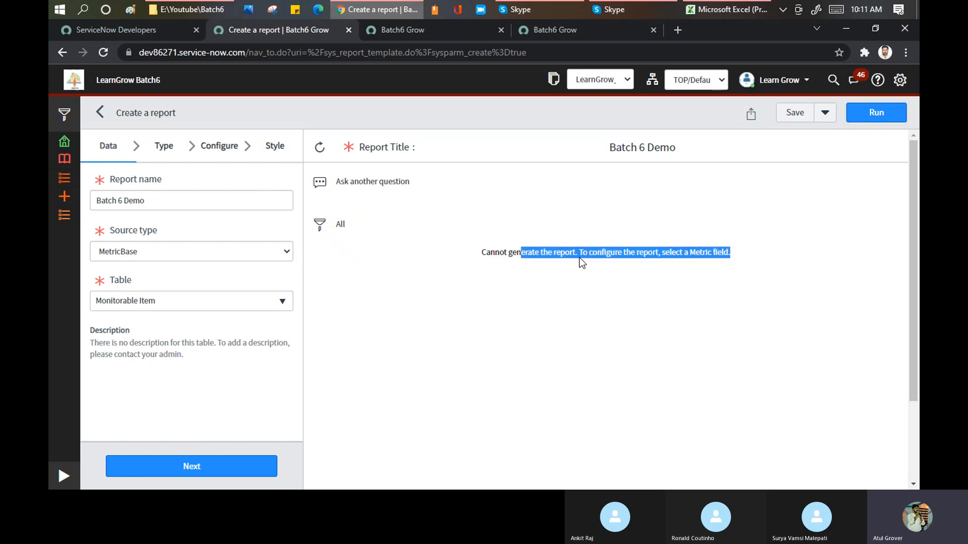
# Set the report's source type to Table and select the Incident [incident] table.
pyautogui.click(171, 252)
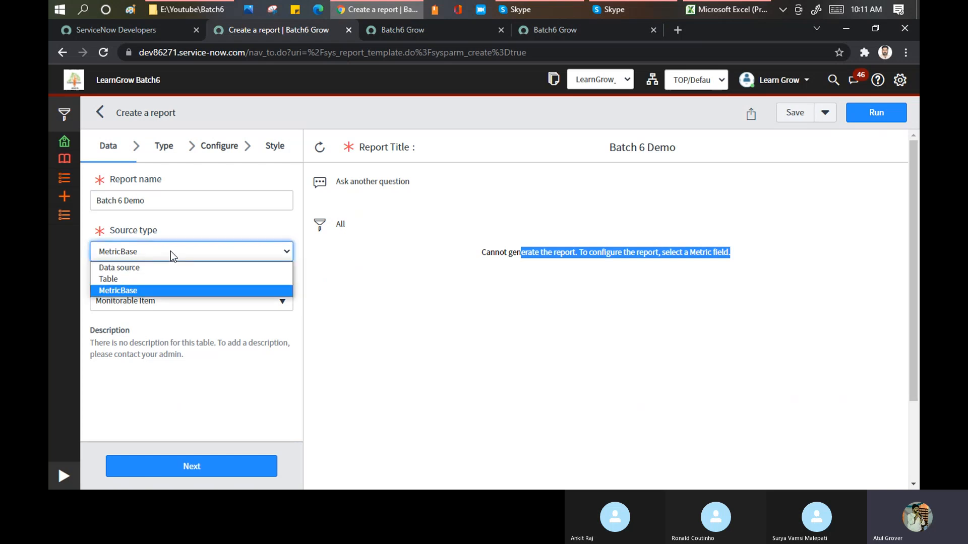
pyautogui.click(149, 279)
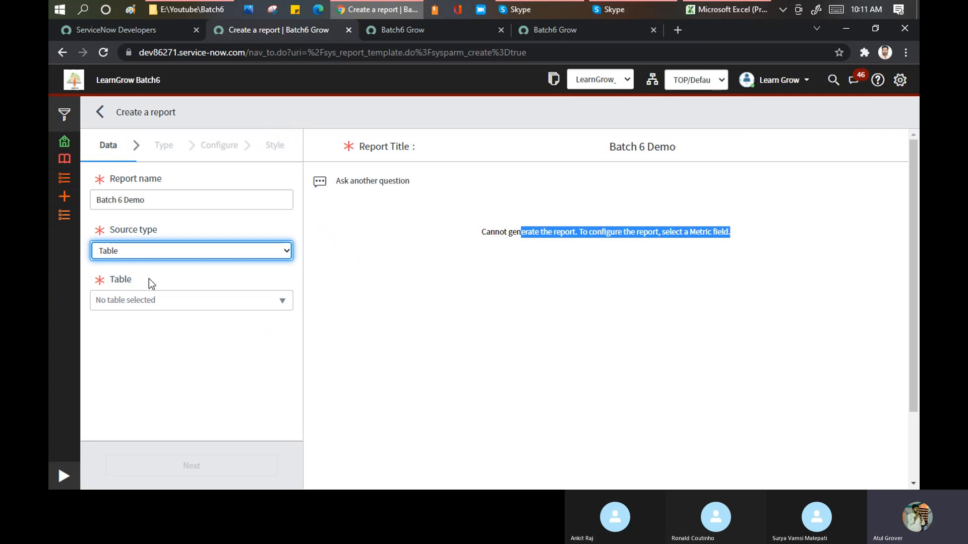
pyautogui.click(154, 306)
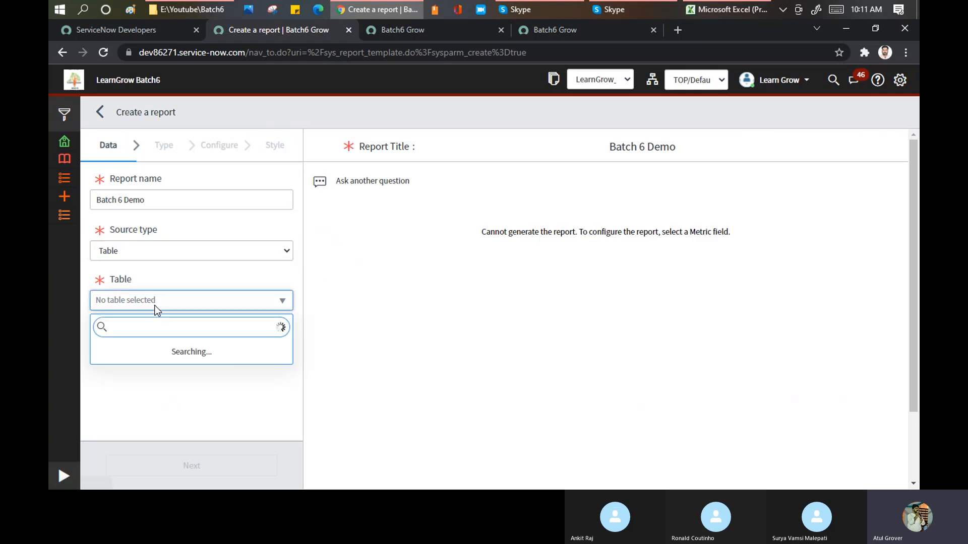
pyautogui.write('incident')
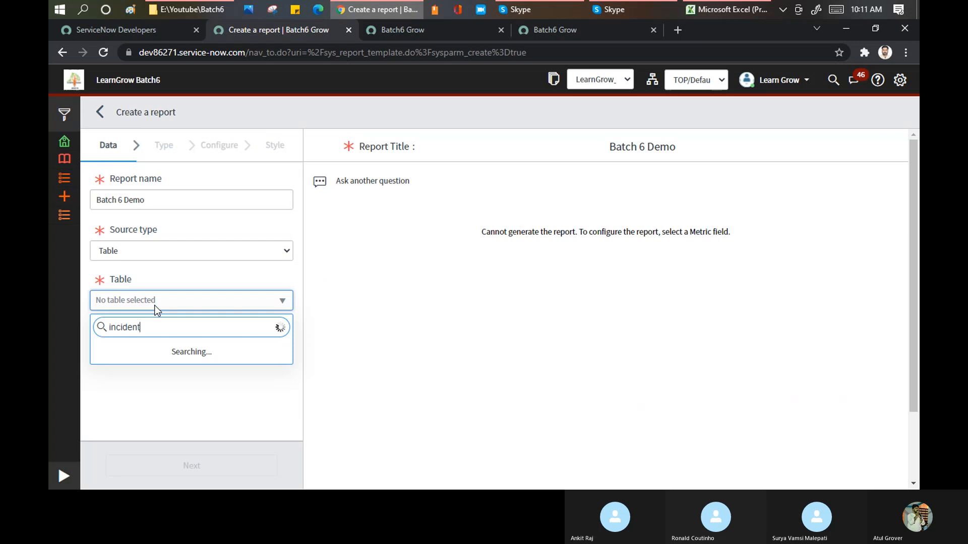
pyautogui.click(122, 361)
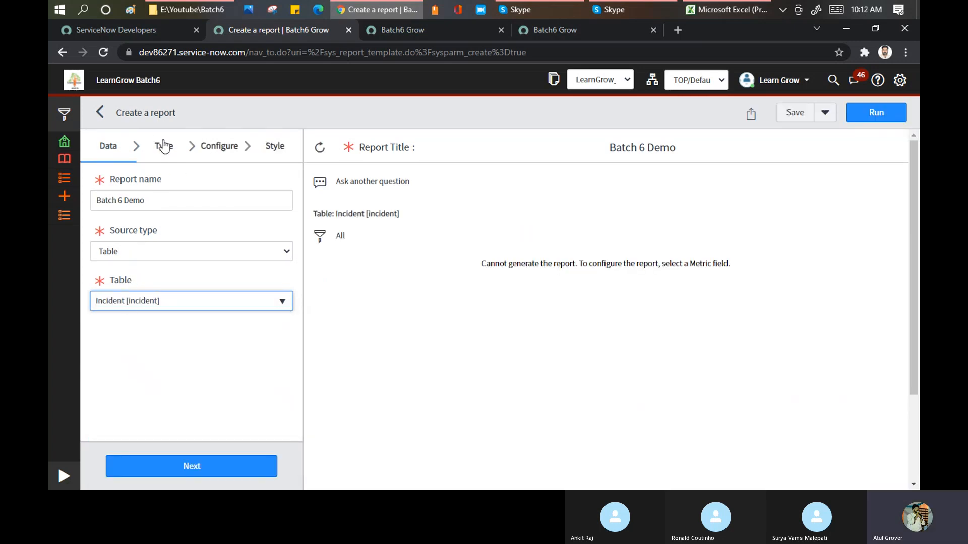
# Examine the report visualization types by category: Bars, Pies and Donuts, Time Series, Multidimensional reports, Scores and Other.
pyautogui.click(171, 151)
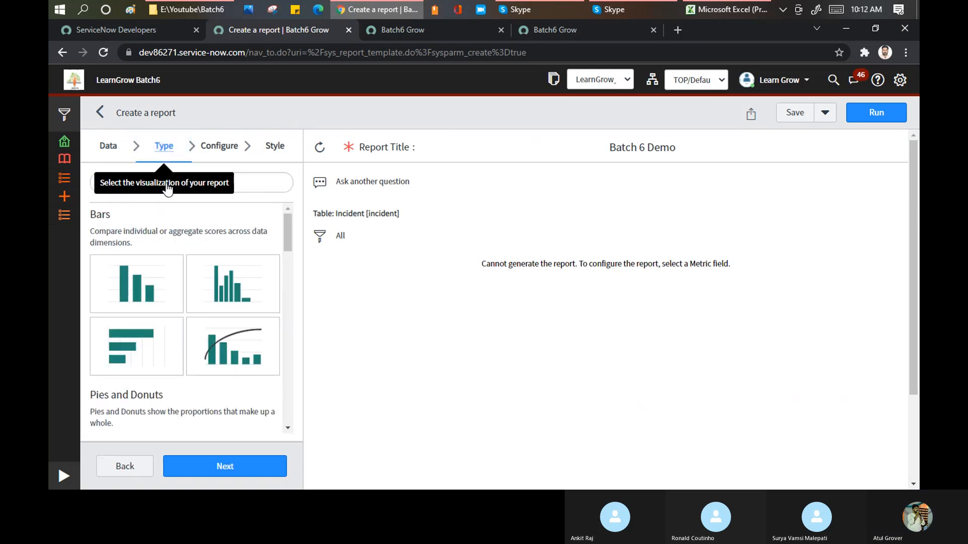
pyautogui.click(285, 223)
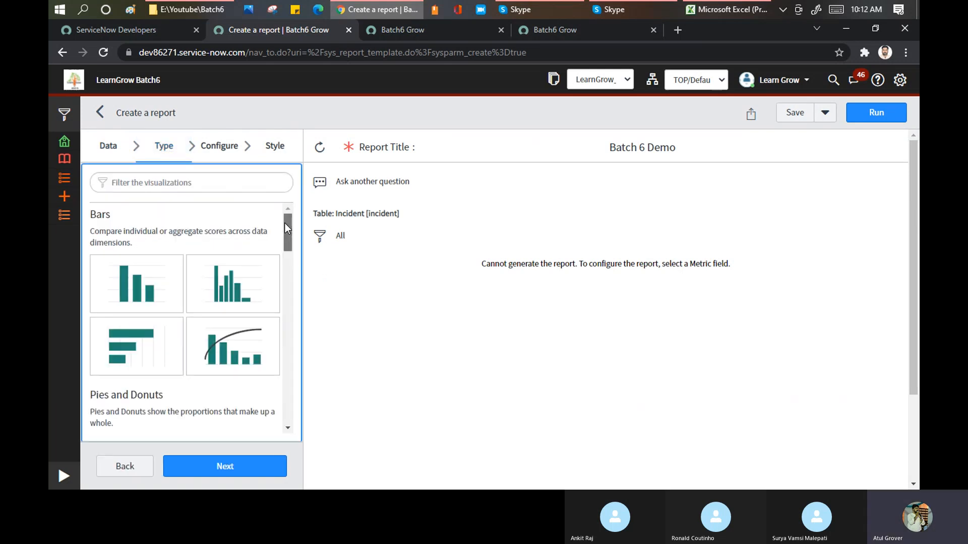
pyautogui.doubleClick(108, 215)
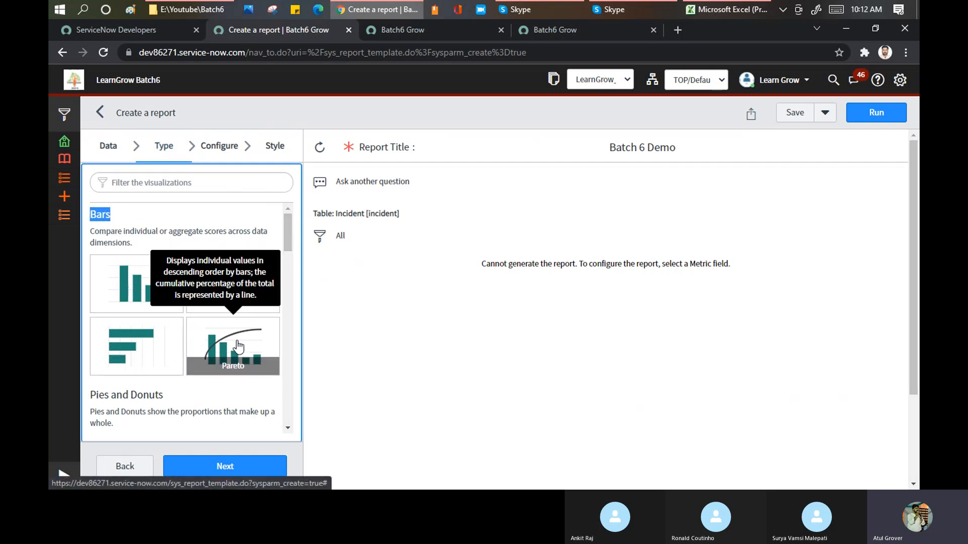
pyautogui.scroll(-1, 223, 323)
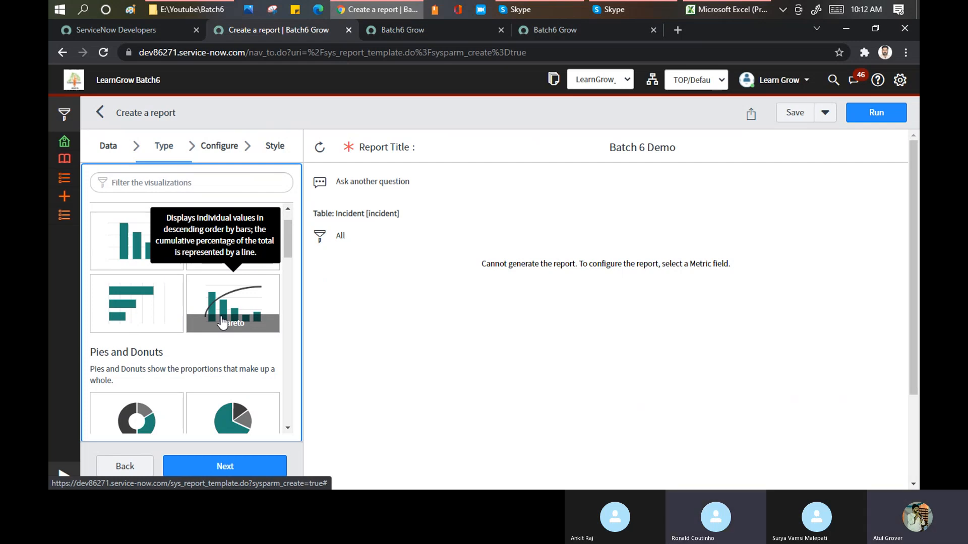
pyautogui.moveTo(289, 235); pyautogui.dragTo(288, 250)
pyautogui.moveTo(176, 258); pyautogui.dragTo(91, 260)
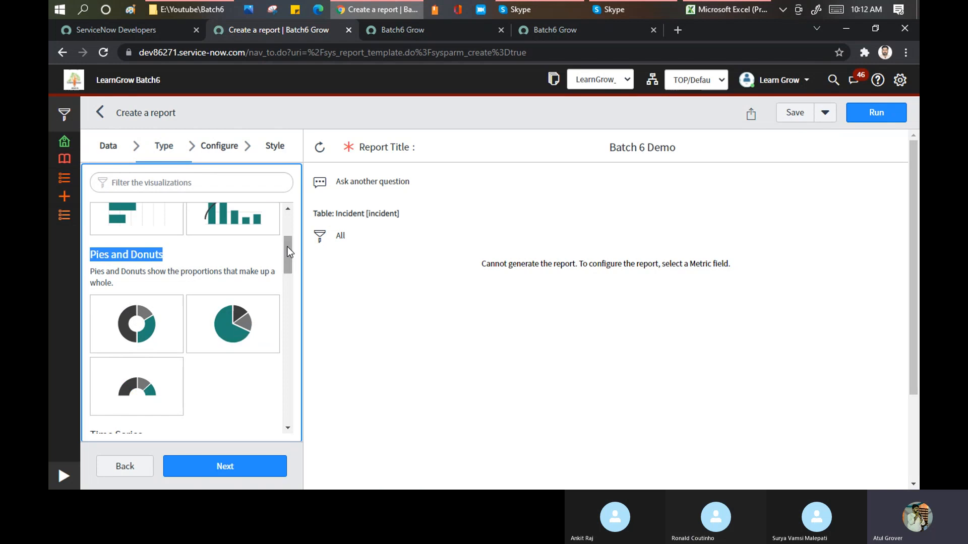
pyautogui.moveTo(287, 247); pyautogui.dragTo(282, 274)
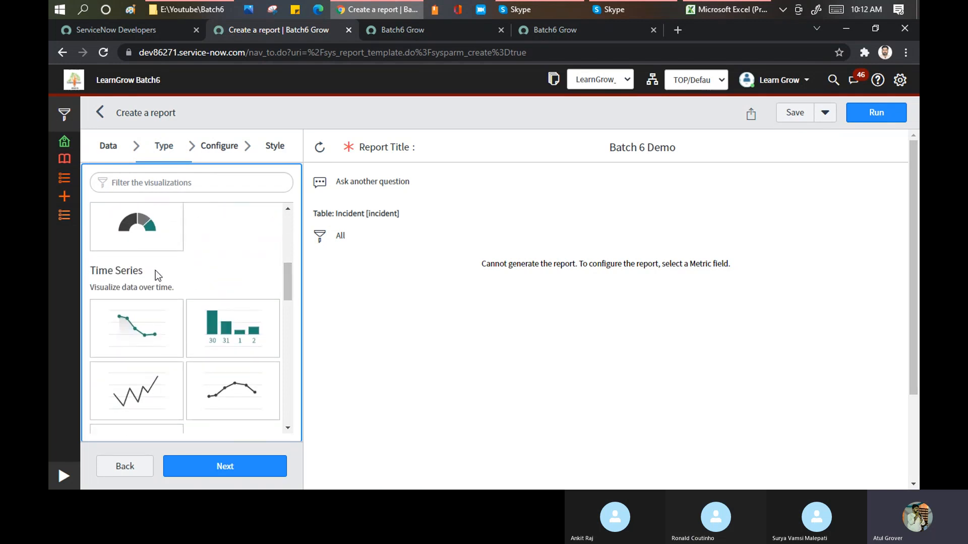
pyautogui.moveTo(150, 269); pyautogui.dragTo(92, 272)
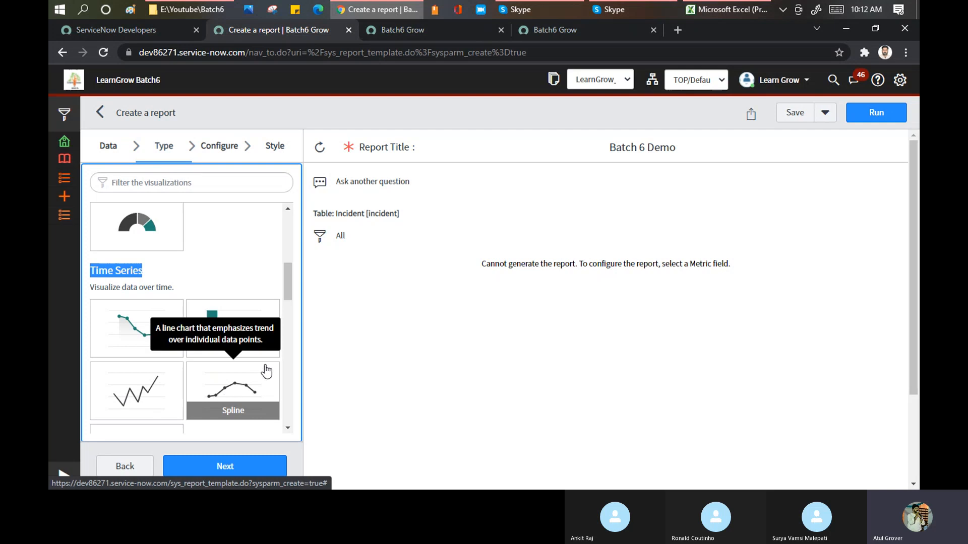
pyautogui.moveTo(290, 269); pyautogui.dragTo(288, 309)
pyautogui.moveTo(154, 260); pyautogui.dragTo(213, 276)
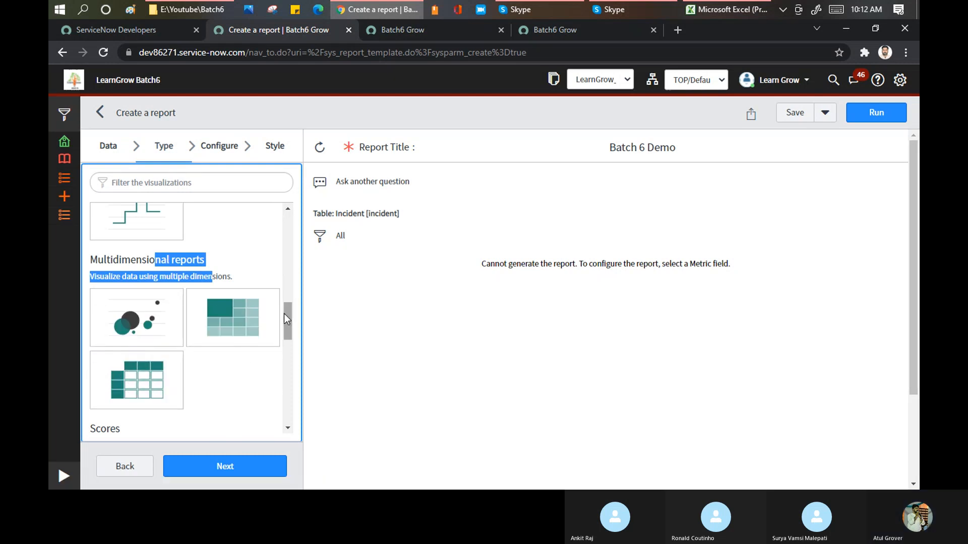
pyautogui.moveTo(290, 312); pyautogui.dragTo(290, 336)
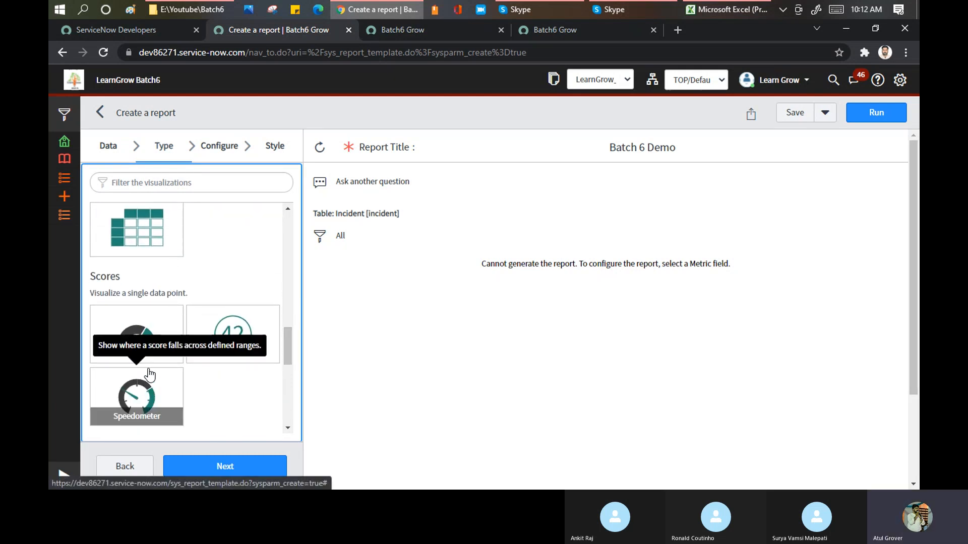
pyautogui.scroll(-3, 149, 375)
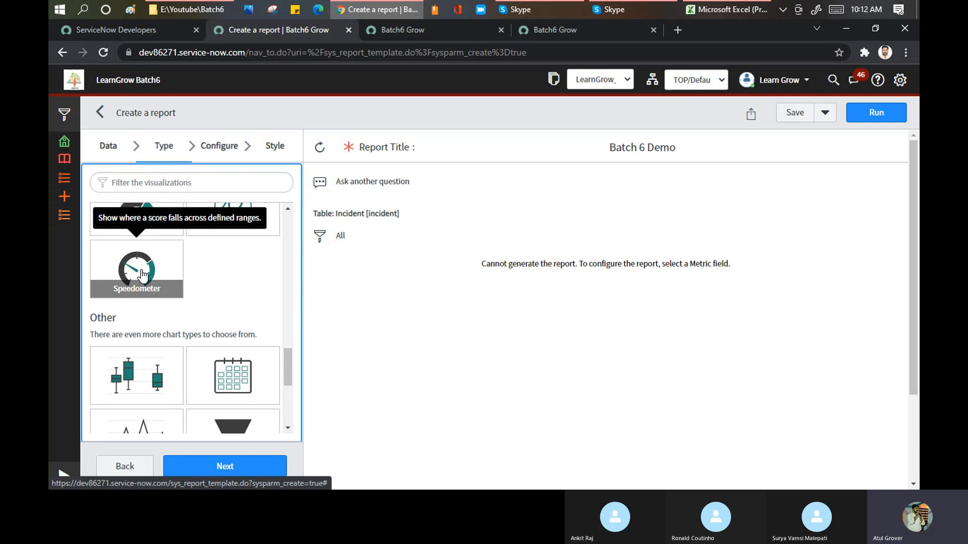
pyautogui.scroll(-3, 146, 326)
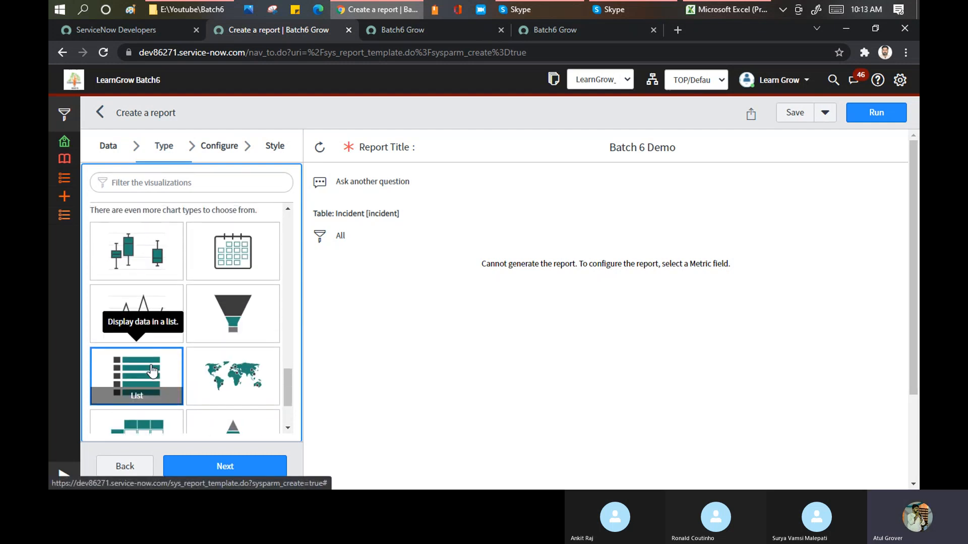
# Choose the Multi-level pivot table as the report's visualization and proceed to its configuration options.
pyautogui.scroll(1, 153, 372)
pyautogui.scroll(-3, 145, 384)
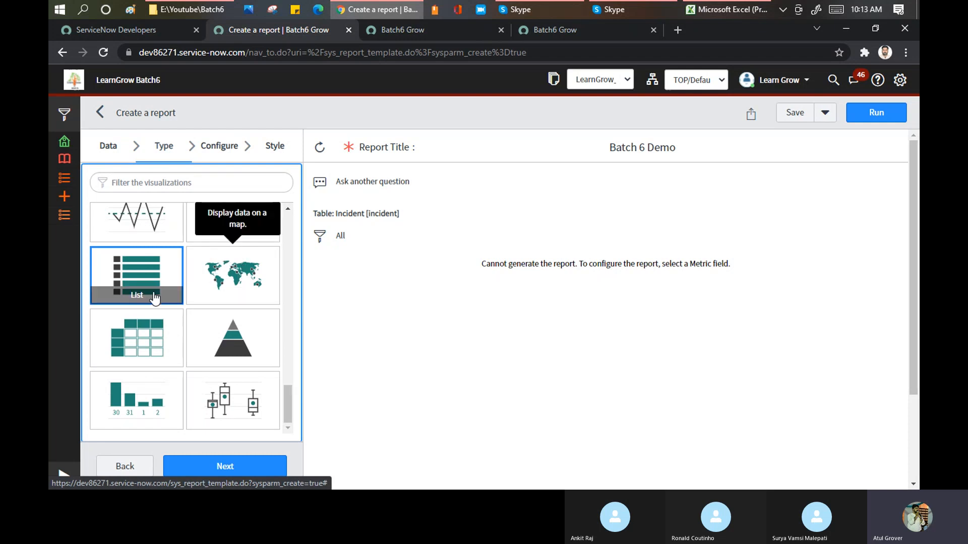
pyautogui.scroll(3, 138, 272)
pyautogui.scroll(1, 138, 268)
pyautogui.scroll(-4, 137, 267)
pyautogui.scroll(2, 138, 272)
pyautogui.scroll(-4, 144, 287)
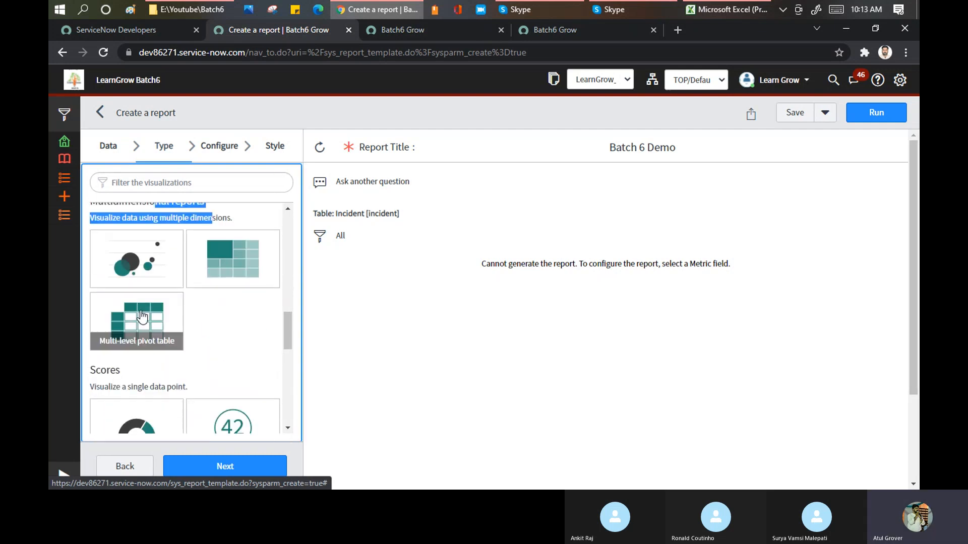
pyautogui.click(131, 301)
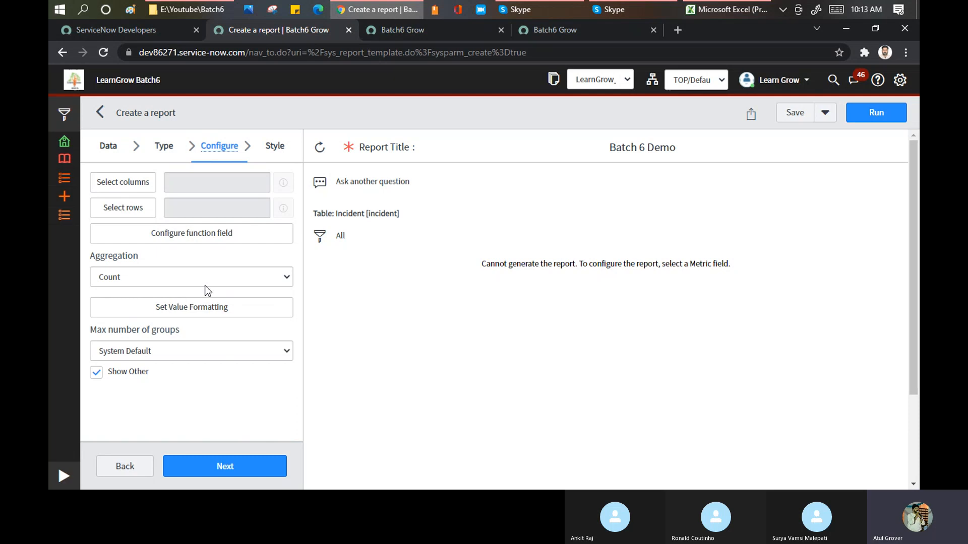
# Switch between the Heatmap and a time series visualization to compare their configuration options with the pivot table's.
pyautogui.click(166, 147)
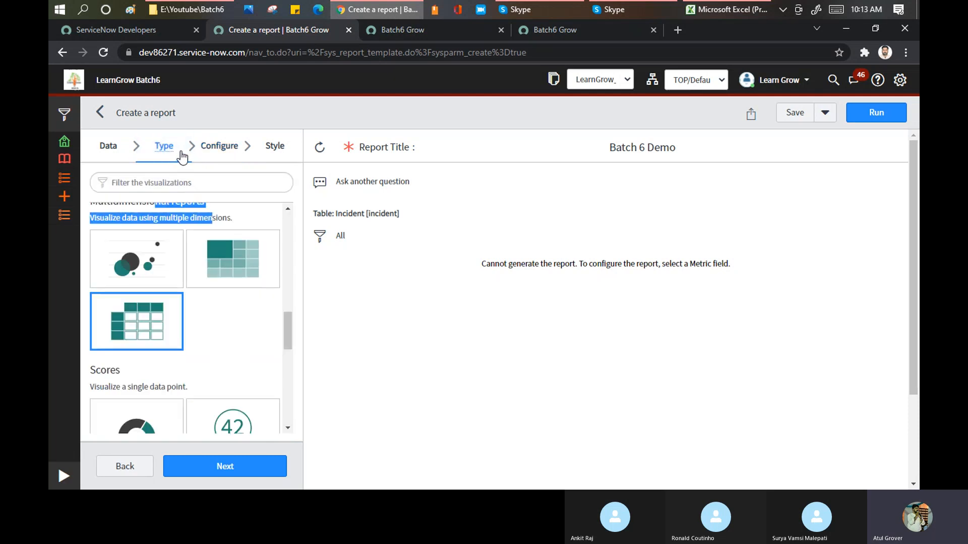
pyautogui.click(221, 151)
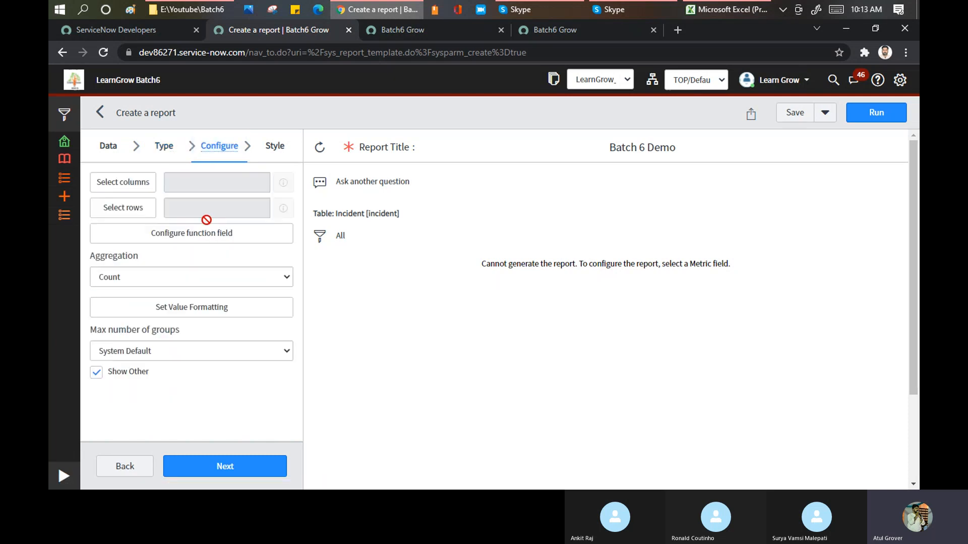
pyautogui.click(164, 147)
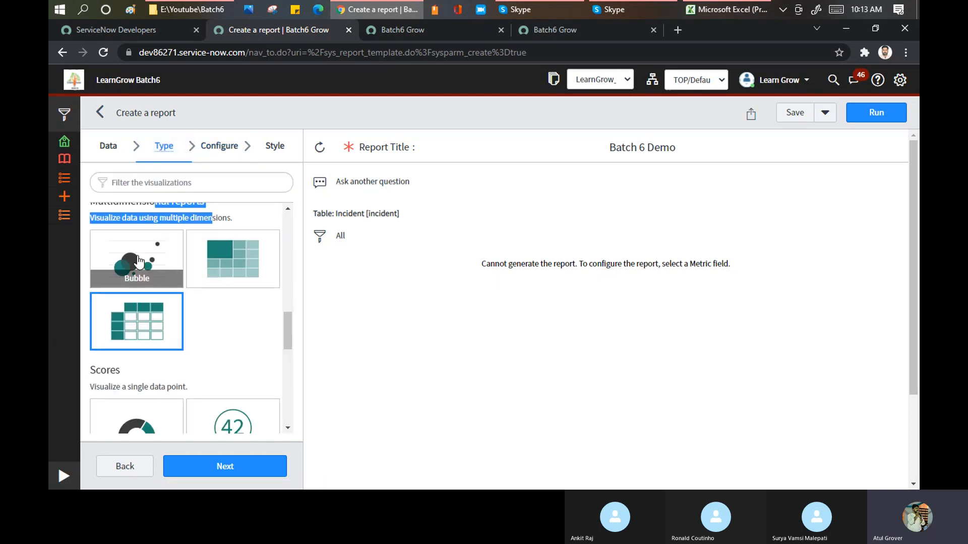
pyautogui.click(224, 147)
pyautogui.click(165, 147)
pyautogui.scroll(5, 172, 258)
pyautogui.click(137, 275)
pyautogui.click(218, 147)
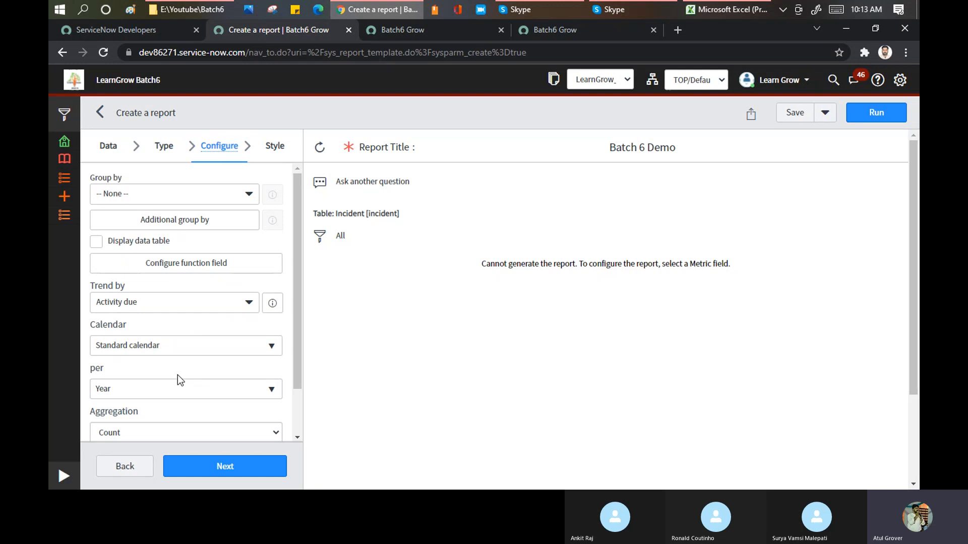
# Set the visualization back to the Multi-level pivot table under Multidimensional reports and open its configuration options.
pyautogui.click(176, 153)
pyautogui.scroll(-3, 214, 292)
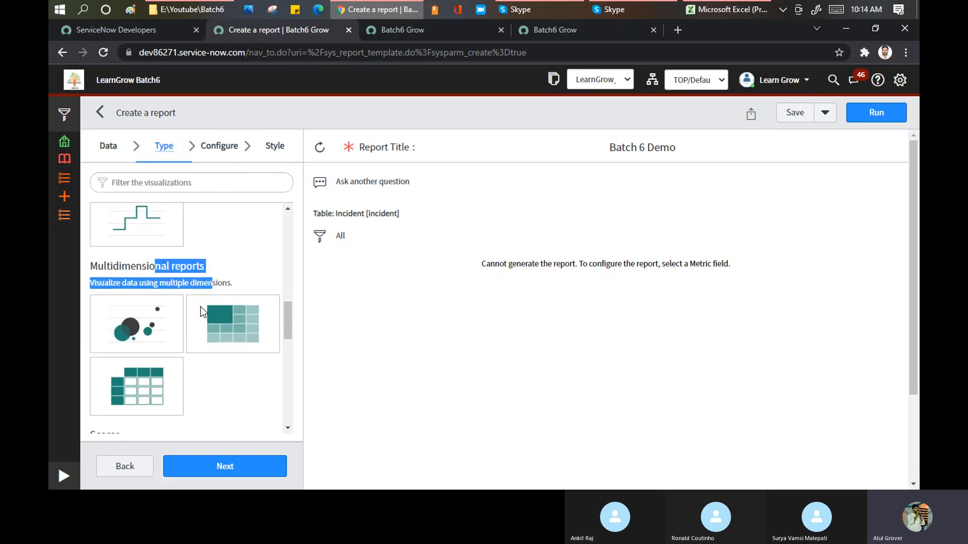
pyautogui.click(151, 376)
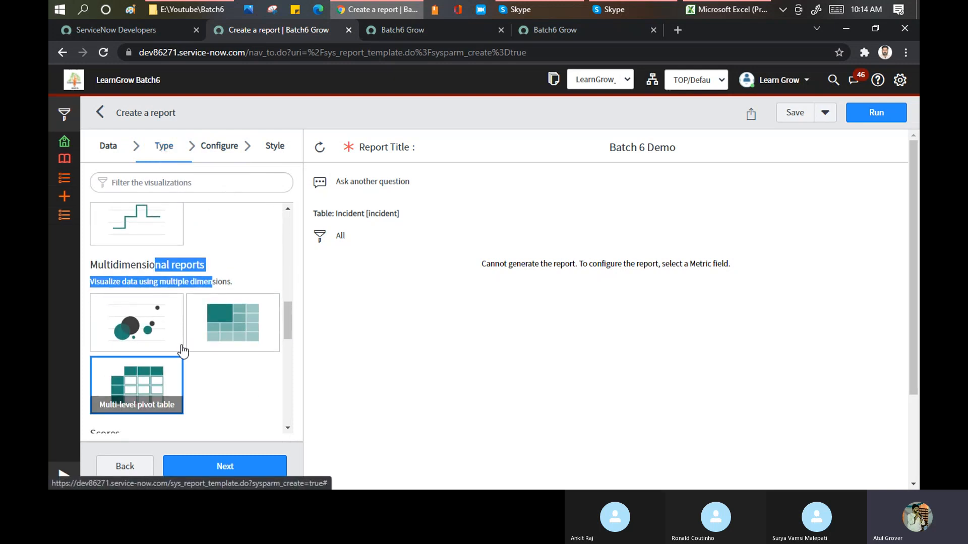
pyautogui.click(217, 151)
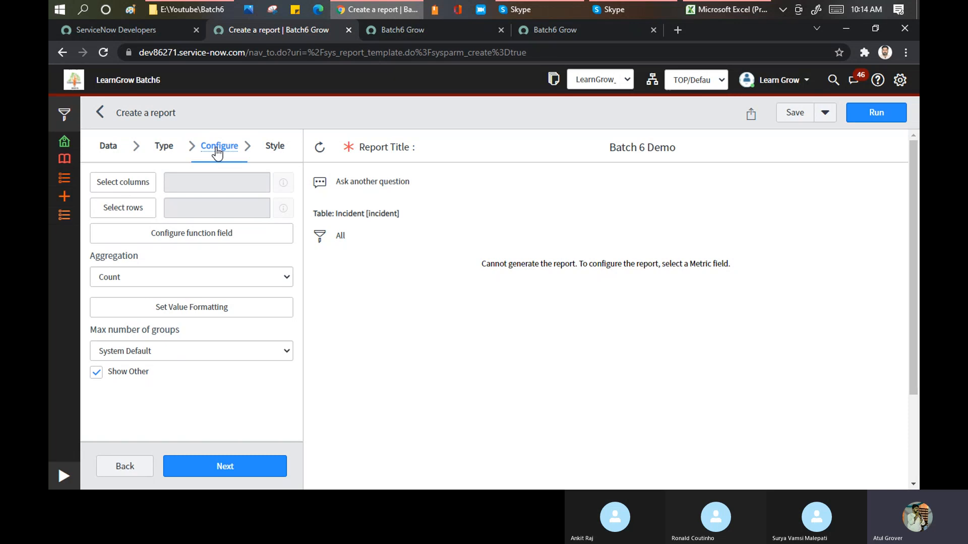
# Add Impact and Priority, in that order, as the columns of the multilevel pivot.
pyautogui.click(125, 183)
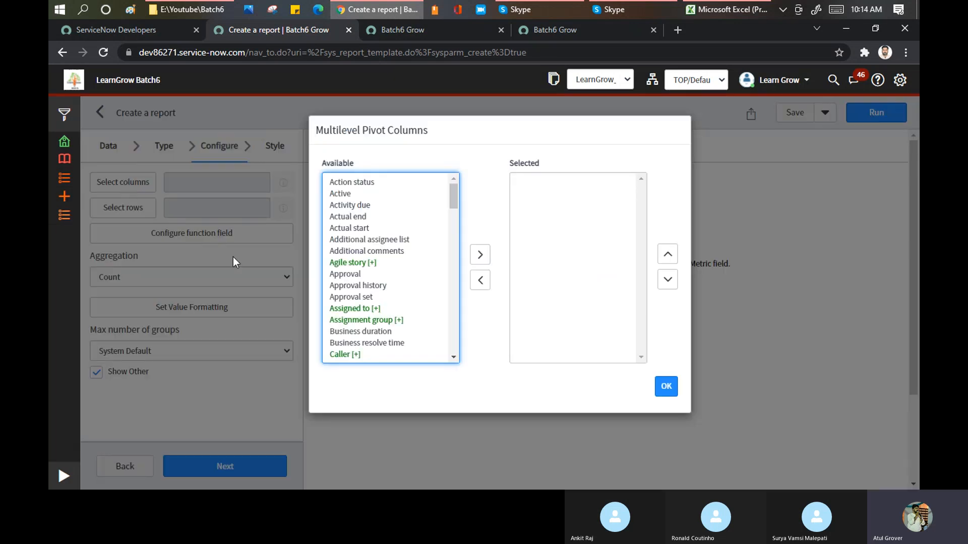
pyautogui.click(348, 207)
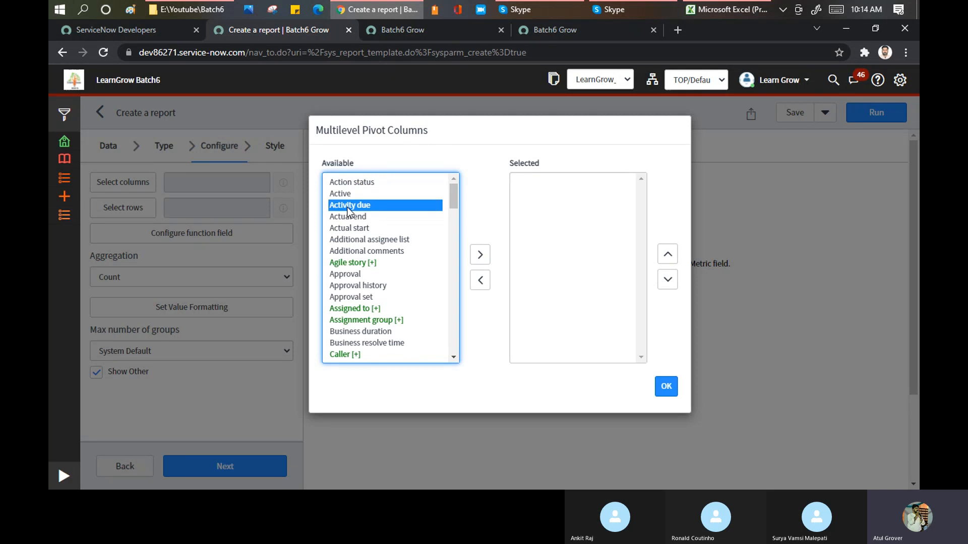
pyautogui.press('i')
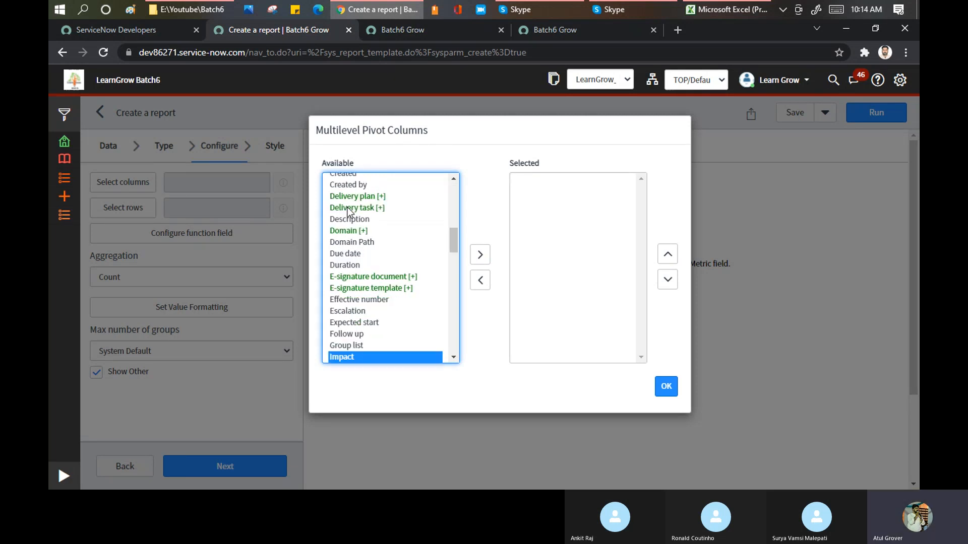
pyautogui.click(479, 255)
pyautogui.click(340, 257)
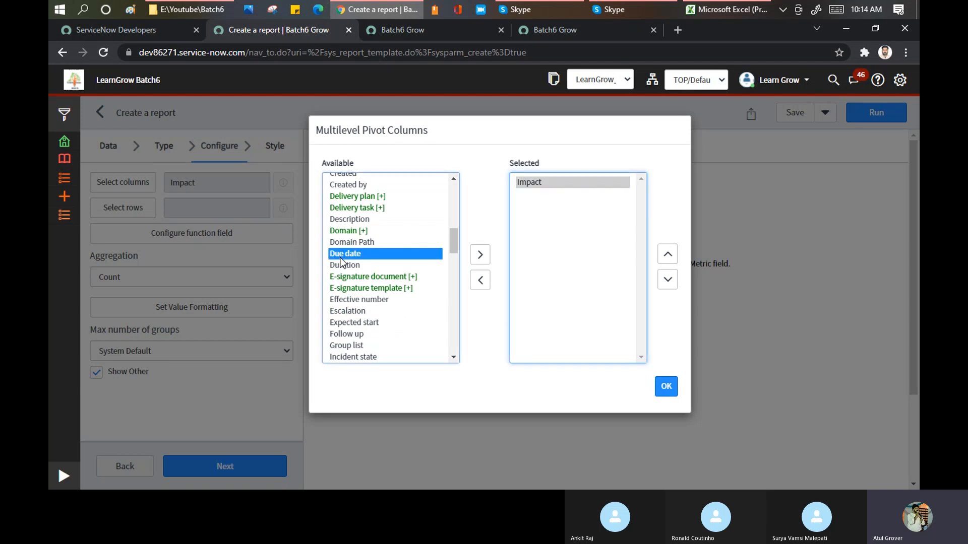
pyautogui.press('p')
pyautogui.press('r')
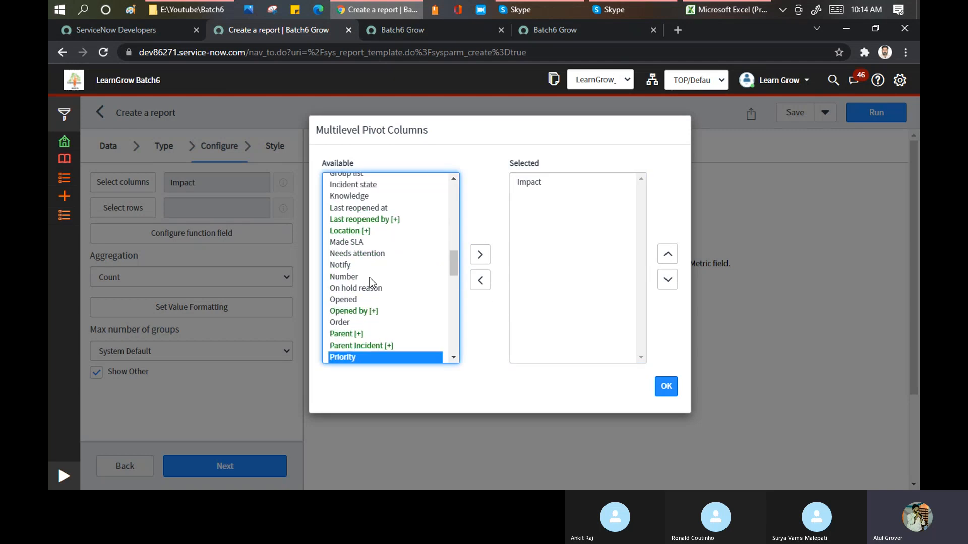
pyautogui.click(480, 254)
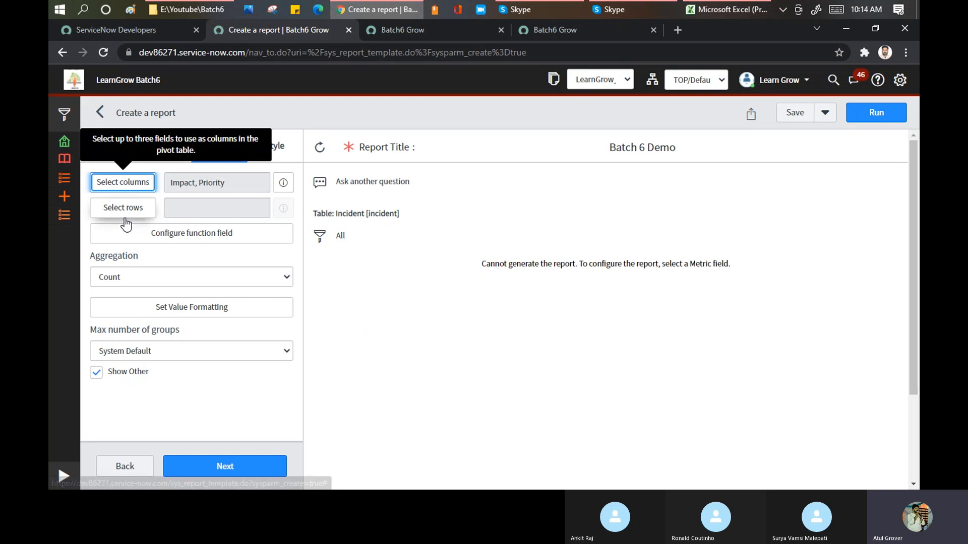
# Add State and Urgency, in that order, as the rows of the multilevel pivot and confirm the selection.
pyautogui.click(123, 209)
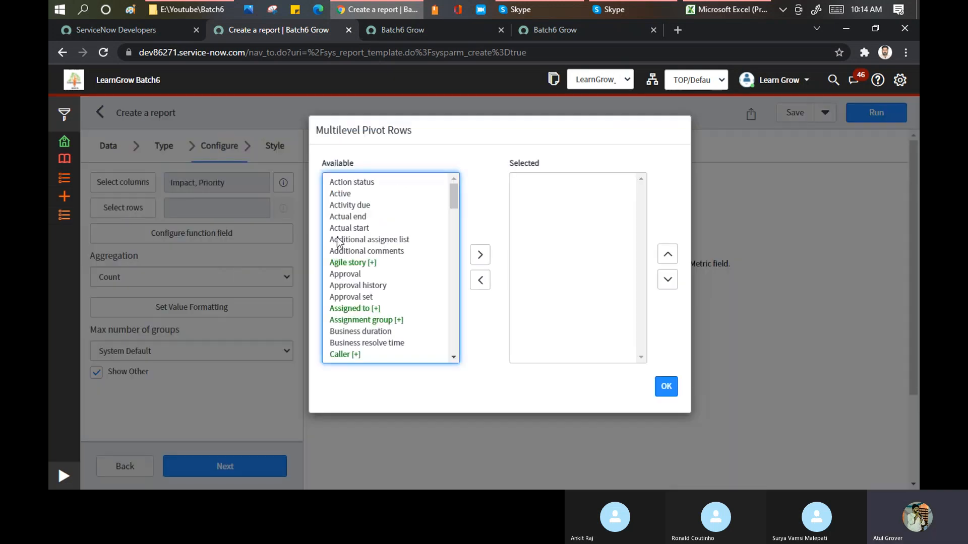
pyautogui.click(378, 228)
pyautogui.press('s')
pyautogui.press('t')
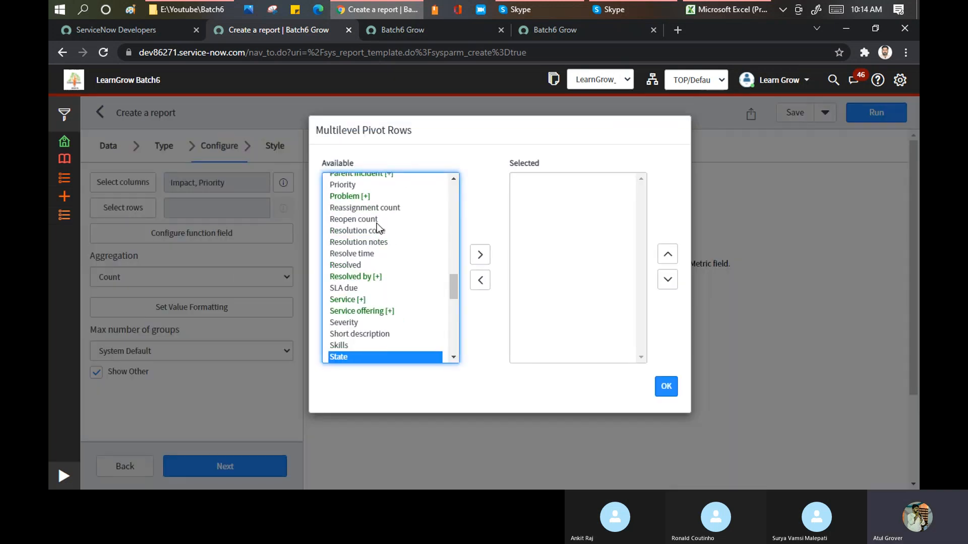
pyautogui.click(479, 255)
pyautogui.click(347, 232)
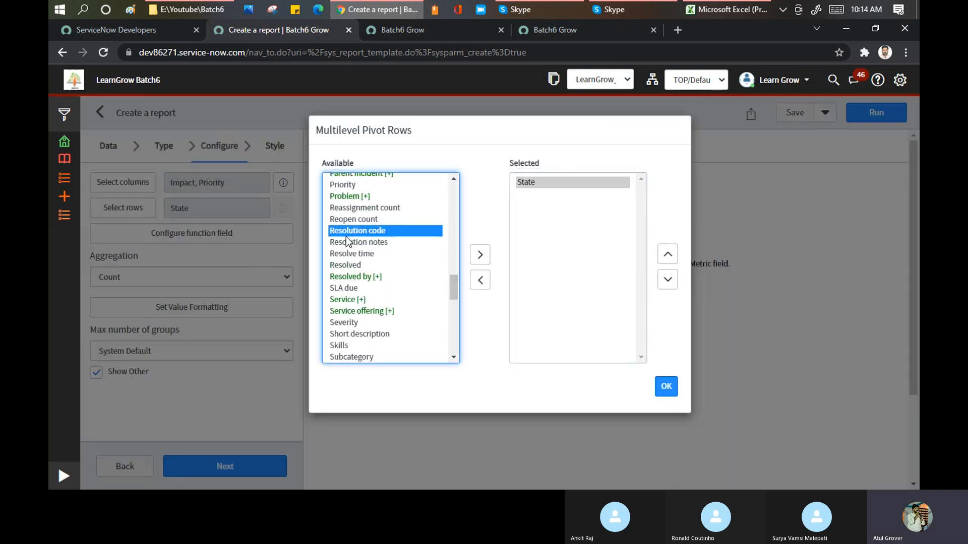
pyautogui.press('u')
pyautogui.press('r')
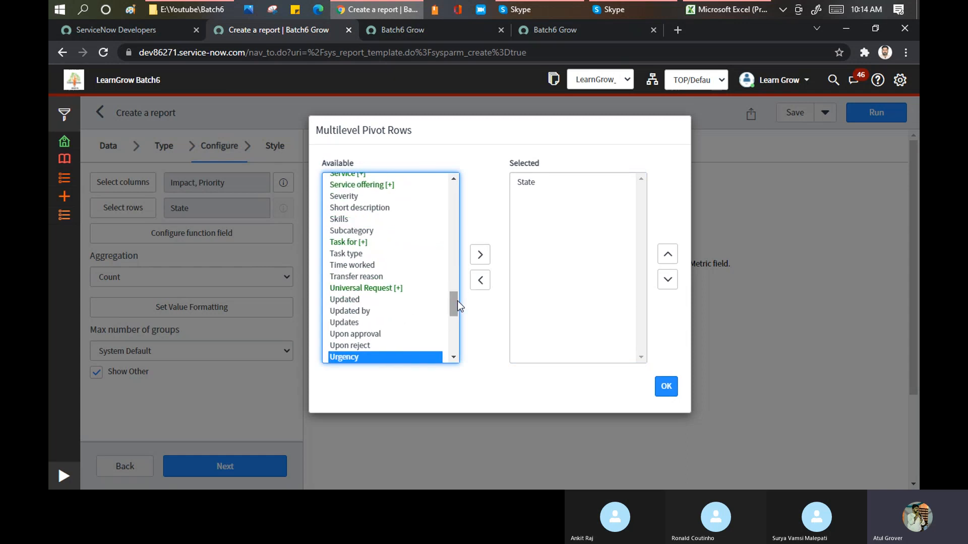
pyautogui.click(480, 254)
pyautogui.click(664, 391)
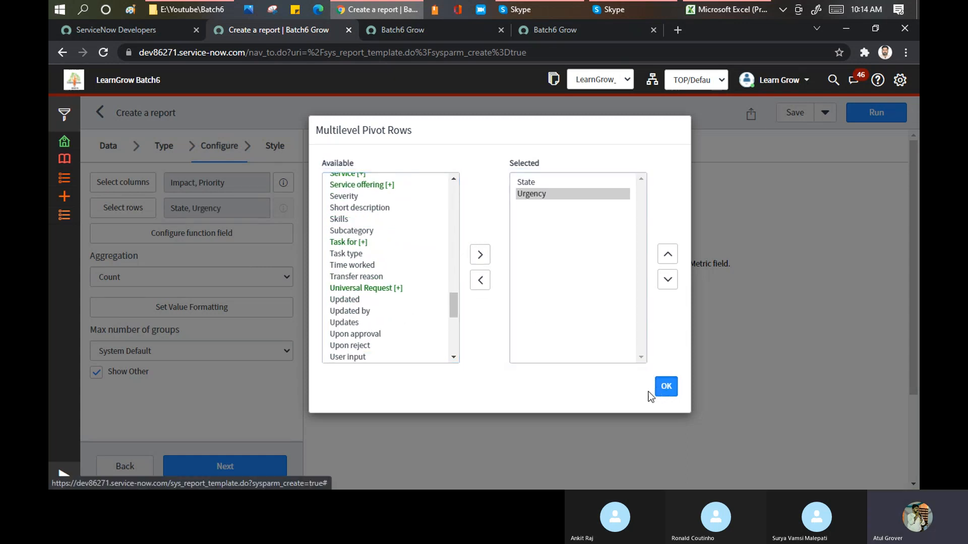
# Check the available aggregations, keep Count, and run the report to review the resulting pivot table.
pyautogui.click(133, 278)
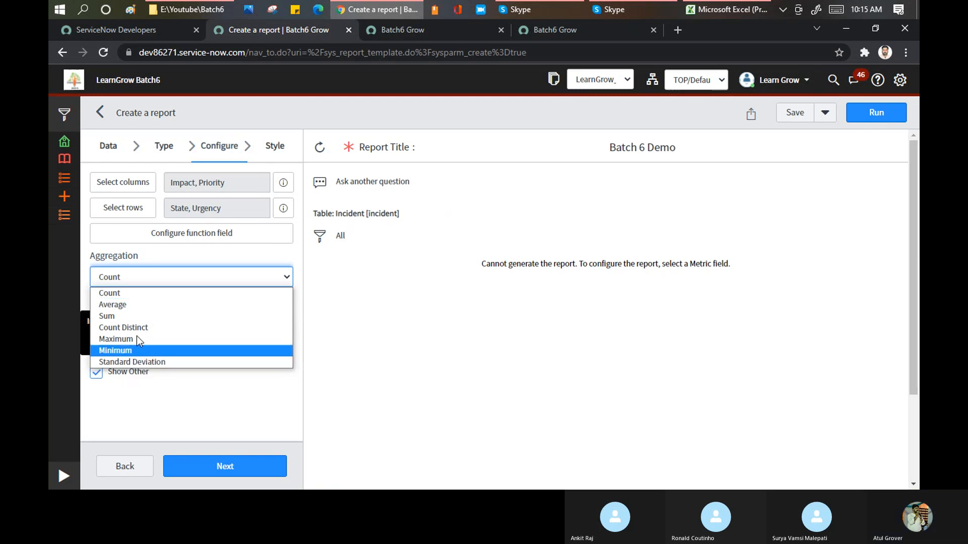
pyautogui.click(158, 250)
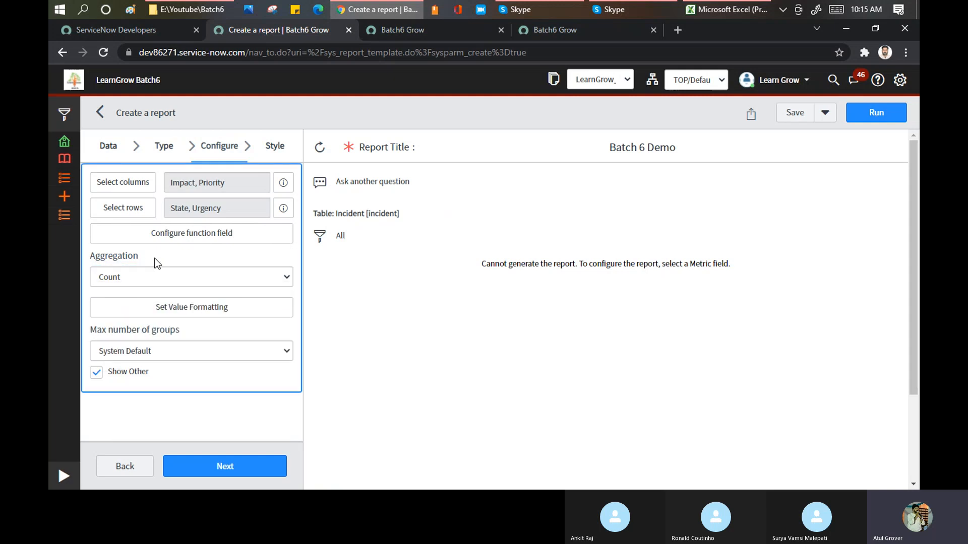
pyautogui.click(864, 114)
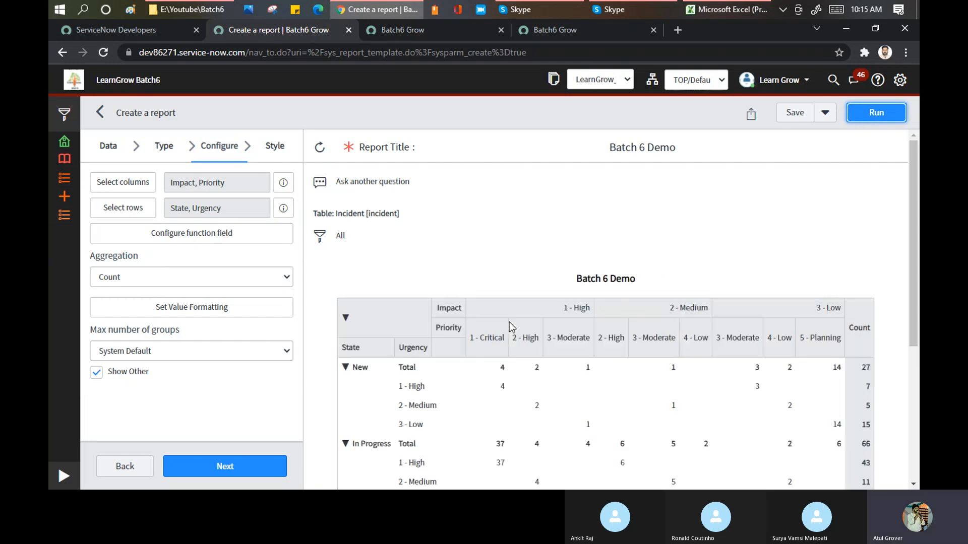
pyautogui.scroll(-1, 535, 252)
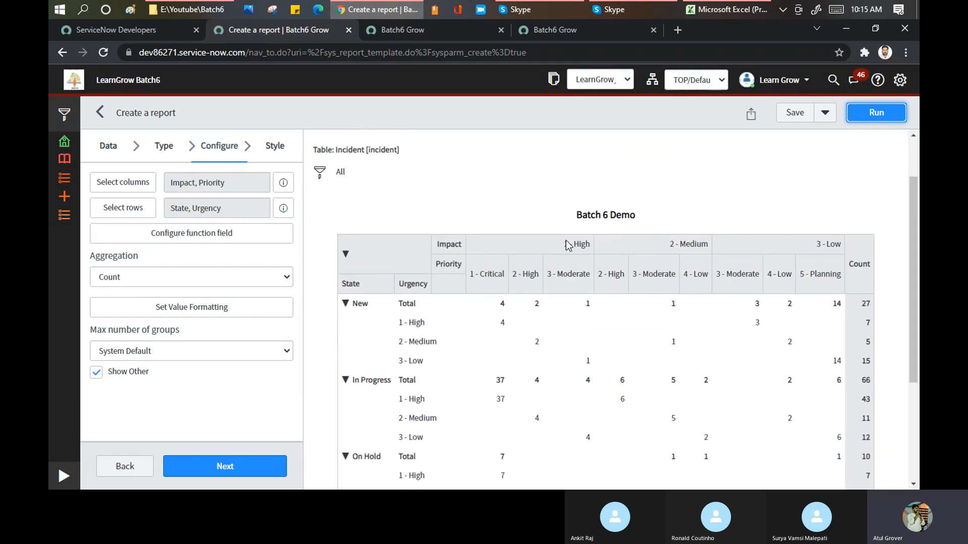
pyautogui.scroll(-3, 589, 288)
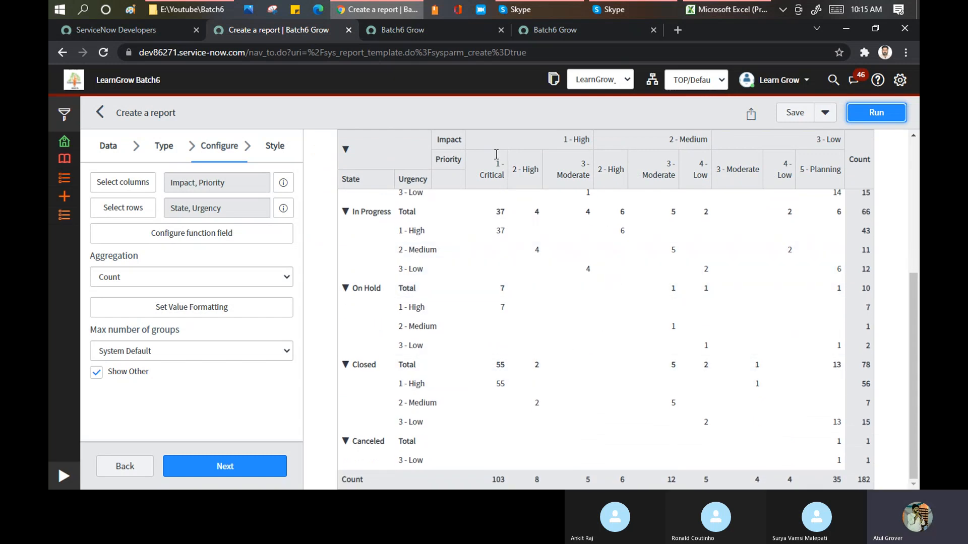
pyautogui.scroll(3, 480, 271)
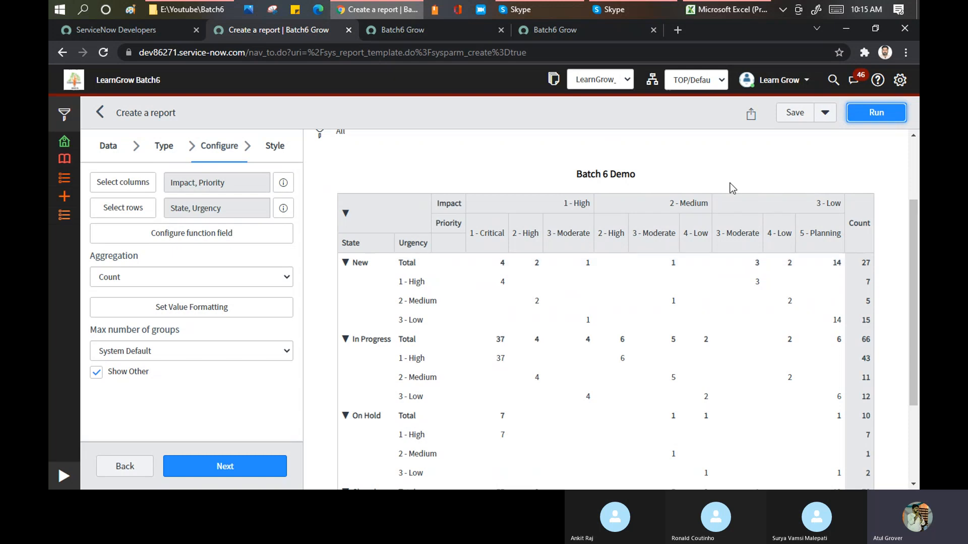
# Open the sharing options, back out of the PDF export of the unsaved report, and save the Batch 6 Demo report.
pyautogui.click(755, 121)
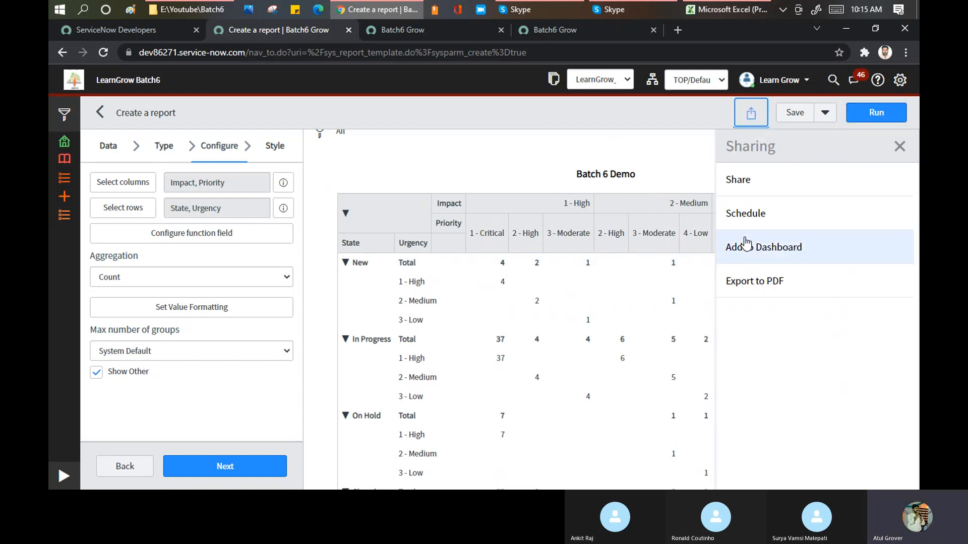
pyautogui.click(754, 285)
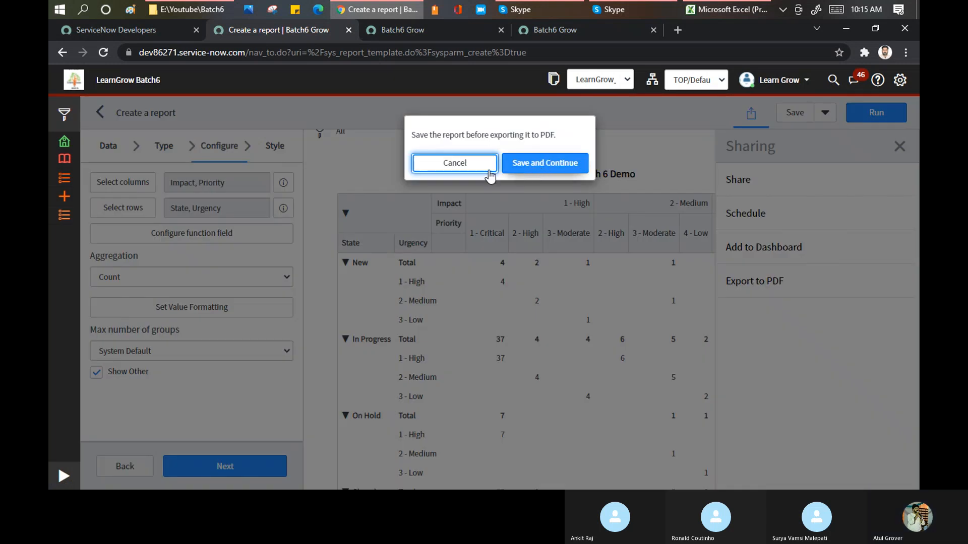
pyautogui.click(460, 167)
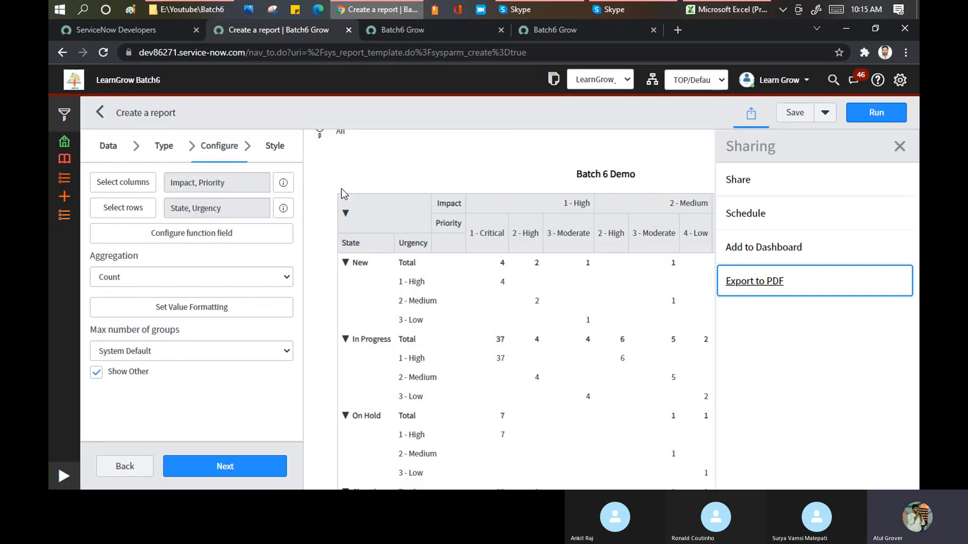
pyautogui.click(787, 113)
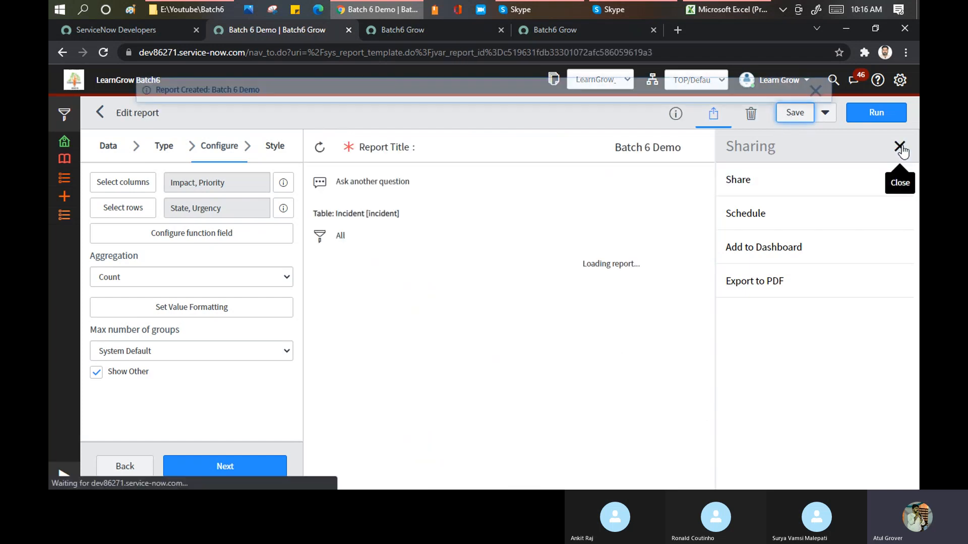
# Export the saved report to PDF with the Generate now delivery option and download the file.
pyautogui.click(768, 283)
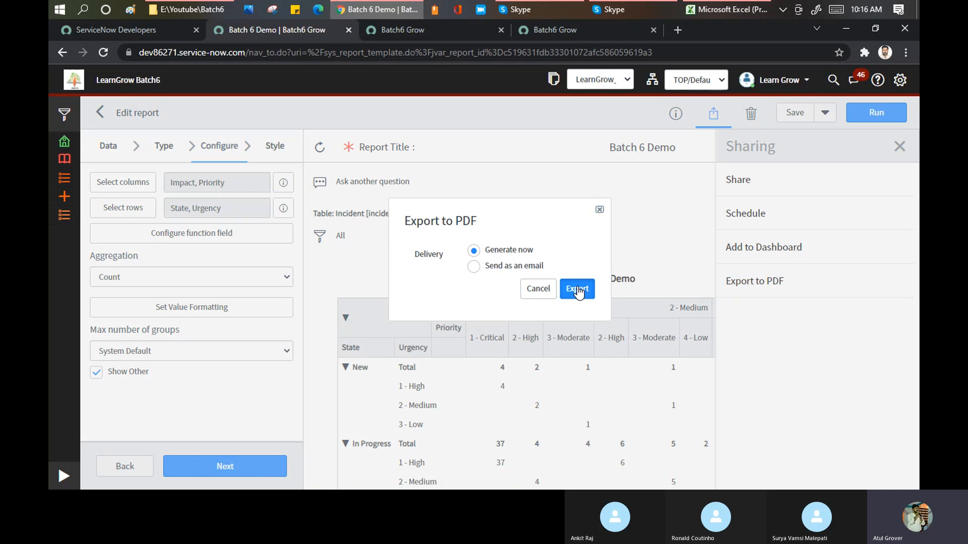
pyautogui.click(578, 291)
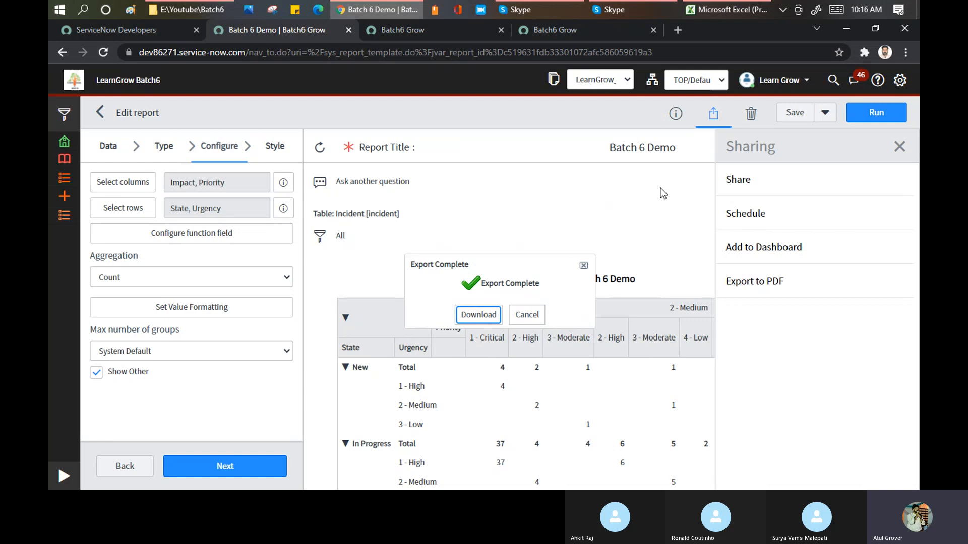
pyautogui.click(478, 315)
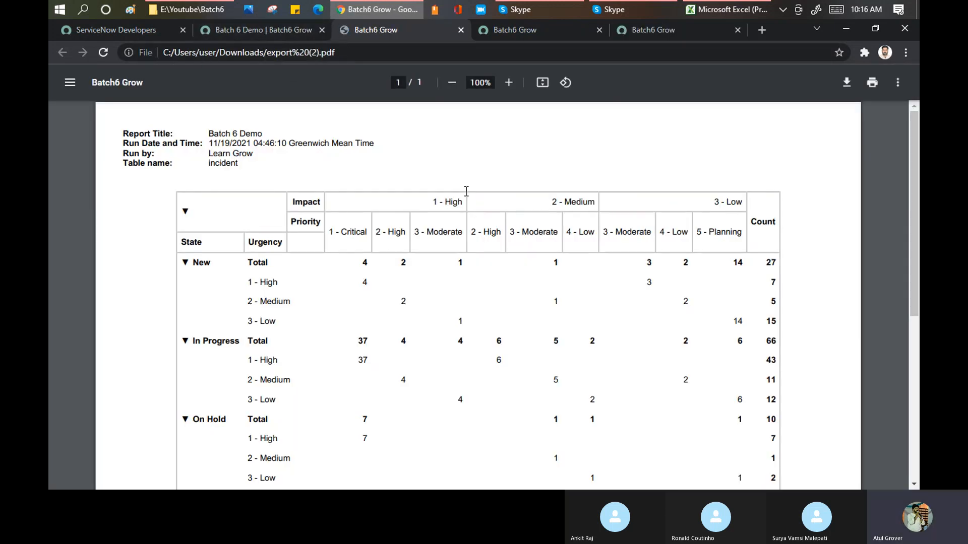
# Look through the exported PDF, return to the Batch 6 Demo report and close its sharing options.
pyautogui.scroll(-6, 463, 187)
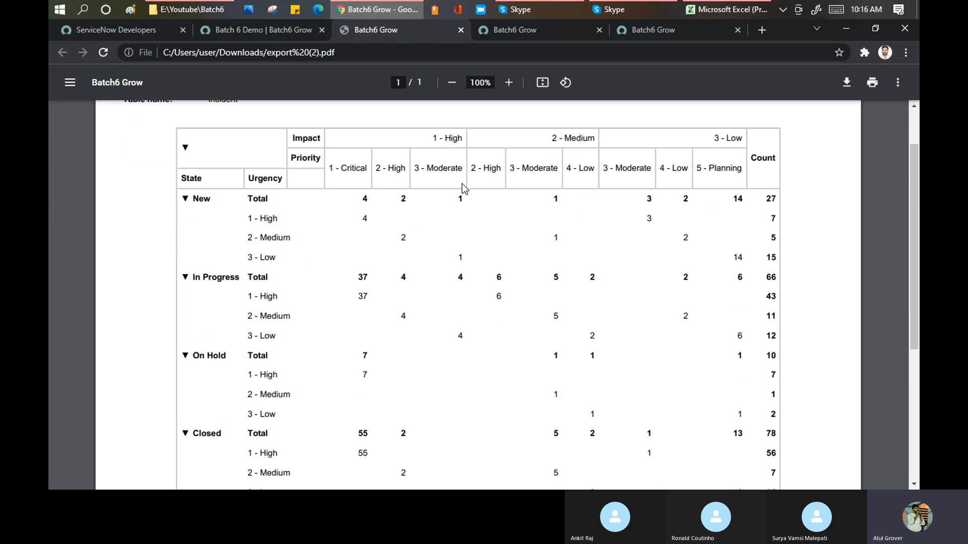
pyautogui.scroll(6, 462, 189)
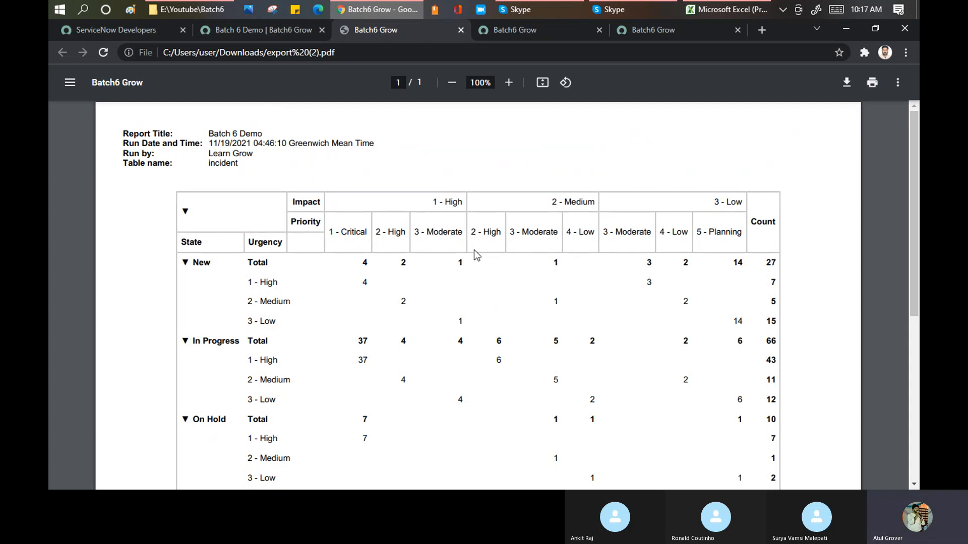
pyautogui.click(280, 31)
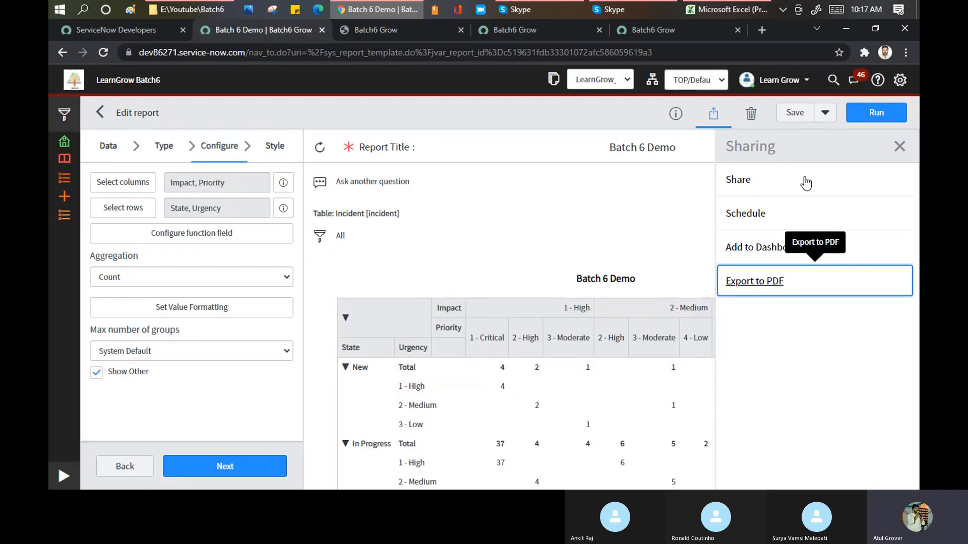
pyautogui.click(900, 146)
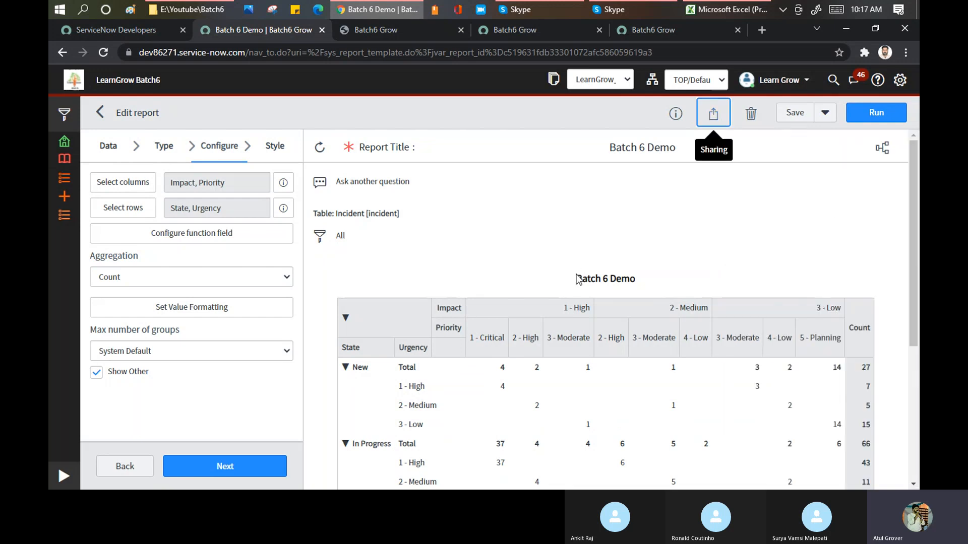
# Enable Display zero, Display row lines and Display column lines in the report's general style settings and run the report.
pyautogui.rightClick(533, 305)
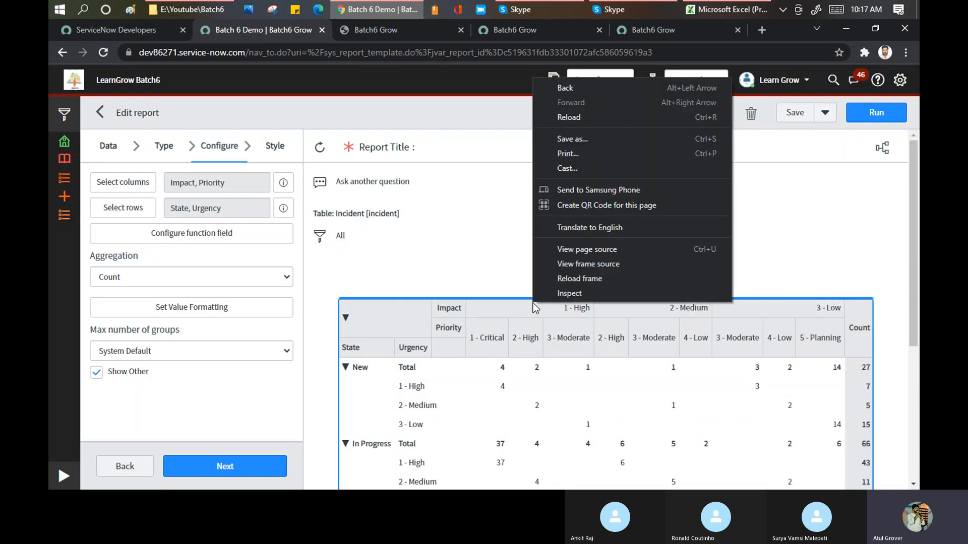
pyautogui.click(277, 150)
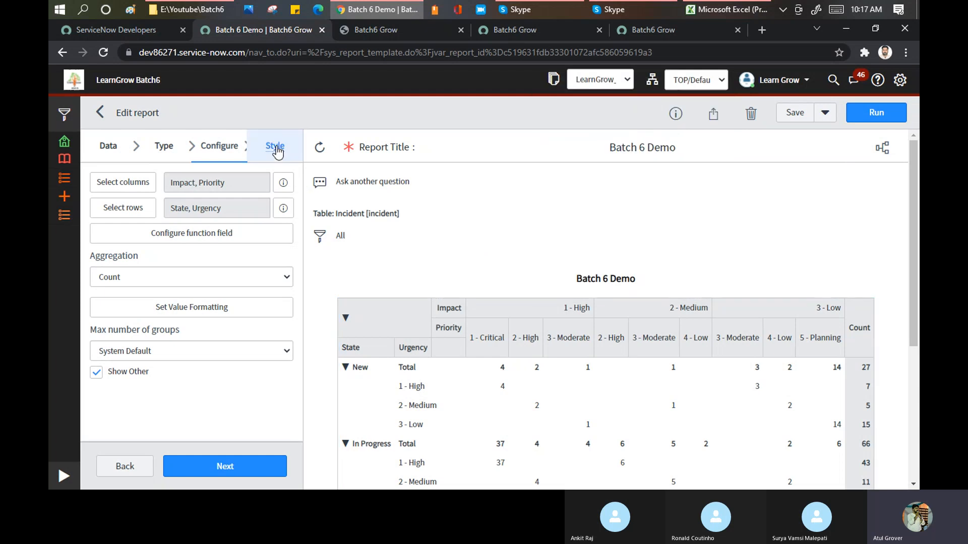
pyautogui.click(277, 151)
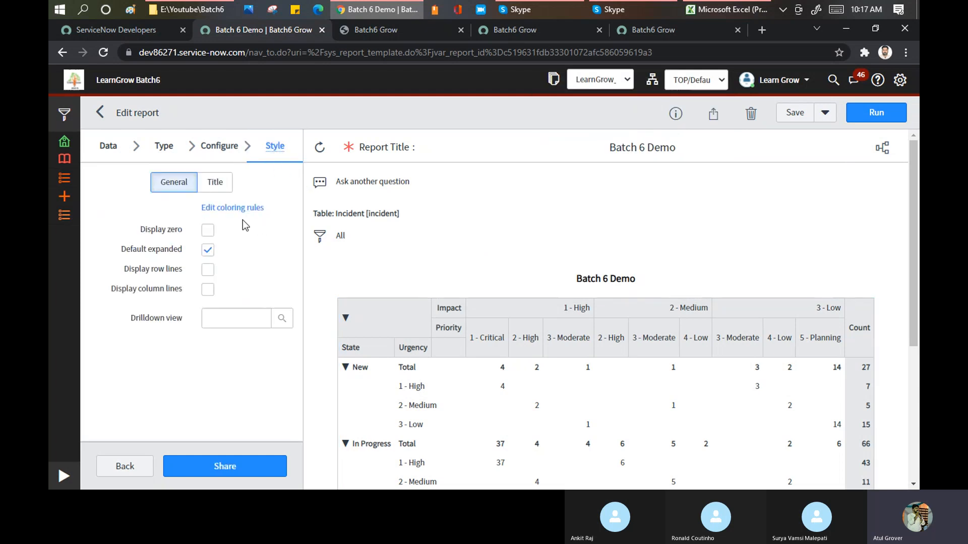
pyautogui.click(209, 233)
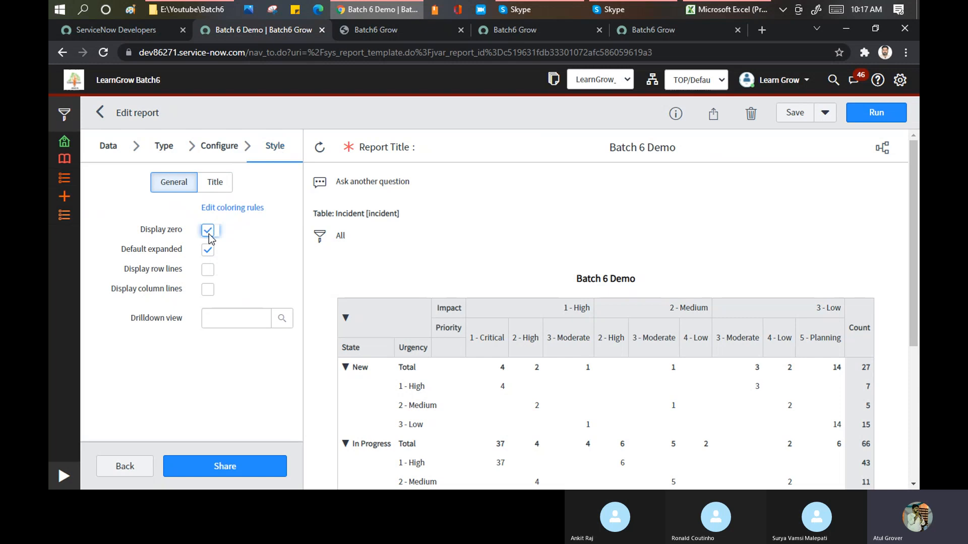
pyautogui.click(207, 270)
pyautogui.click(875, 112)
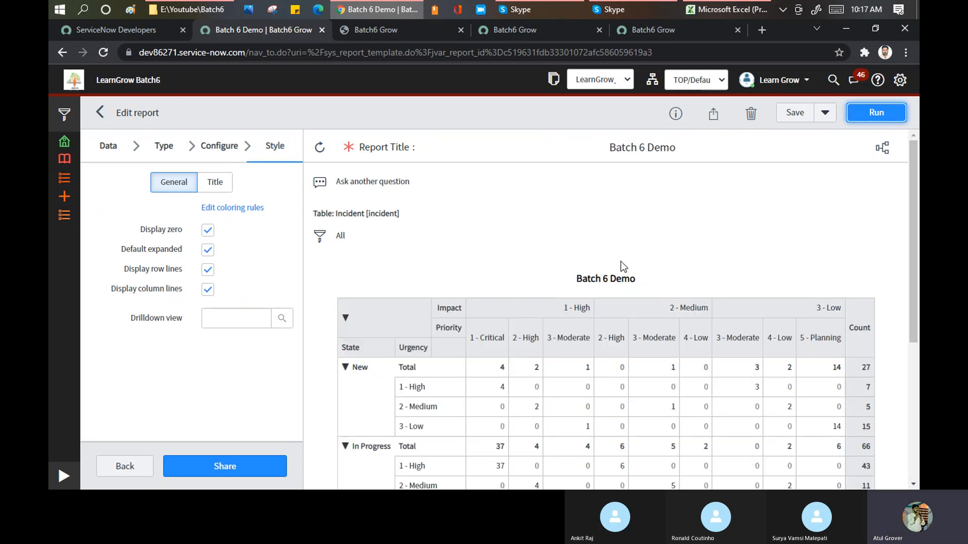
pyautogui.scroll(-5, 621, 261)
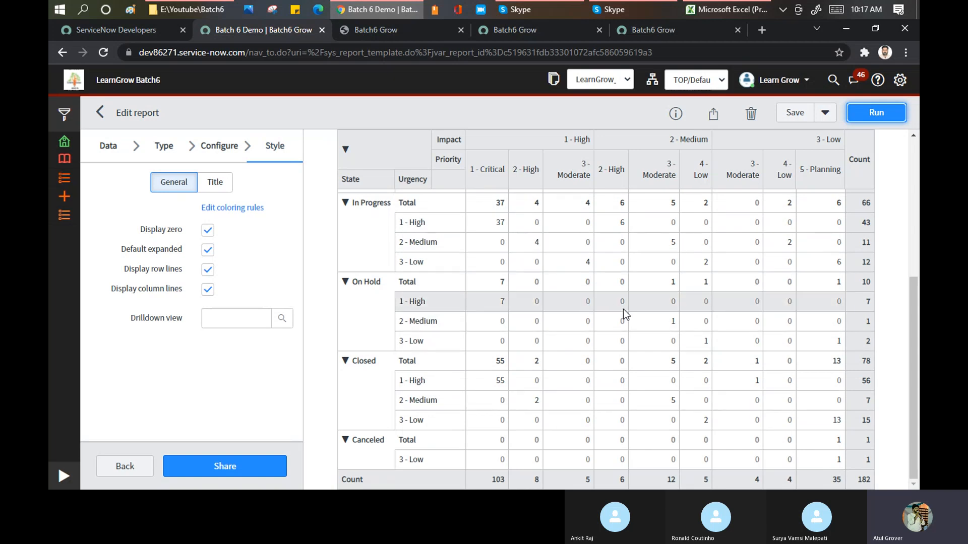
# Try the Accept view as the report's drilldown view and rerun the report to check the pivot table.
pyautogui.click(232, 323)
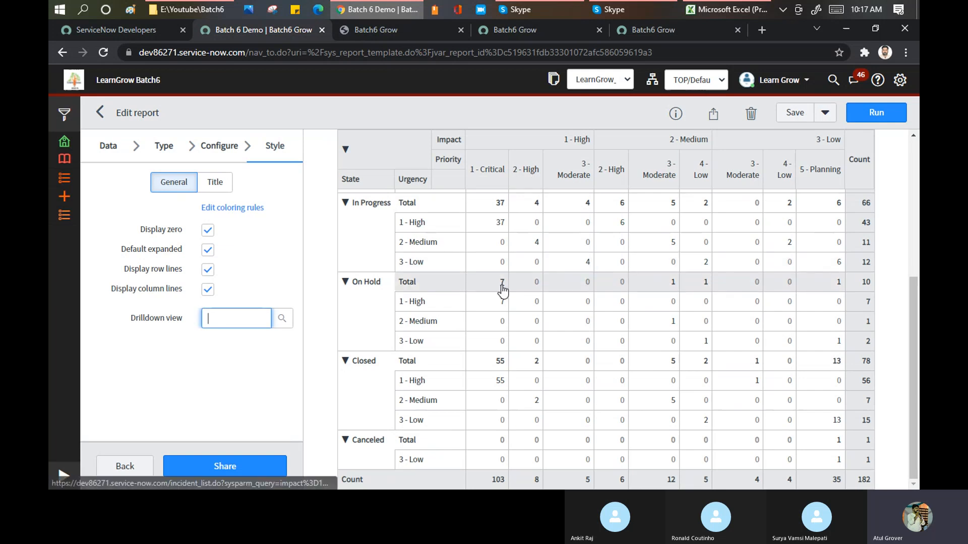
pyautogui.write('**')
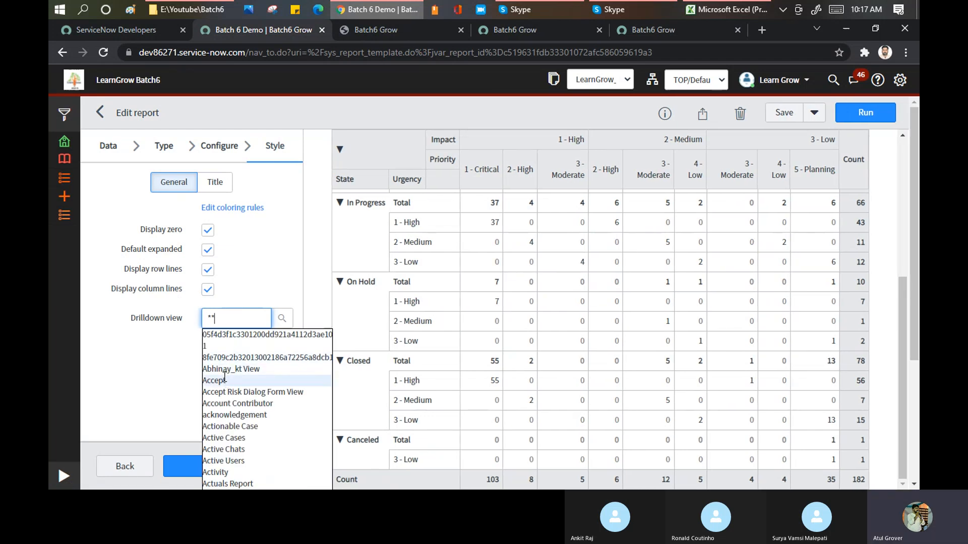
pyautogui.click(224, 383)
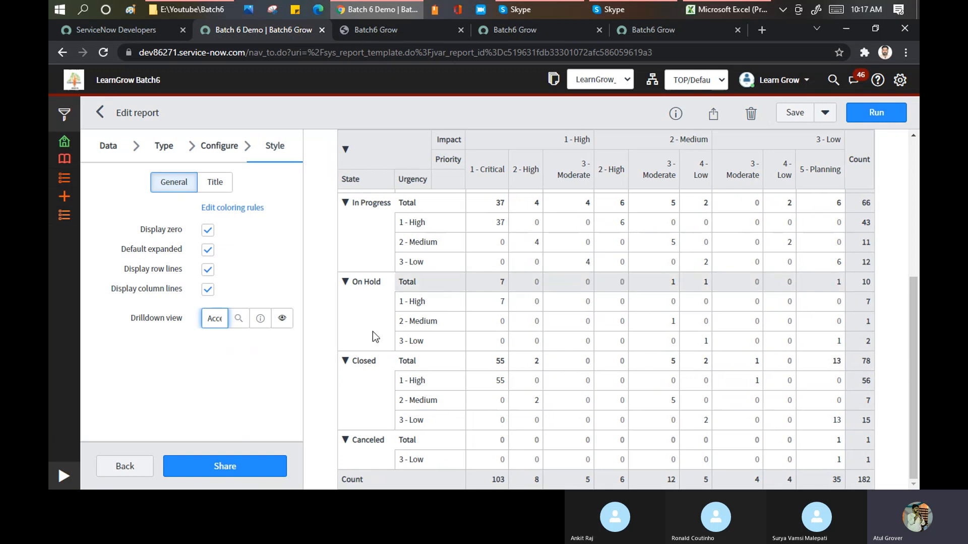
pyautogui.click(852, 116)
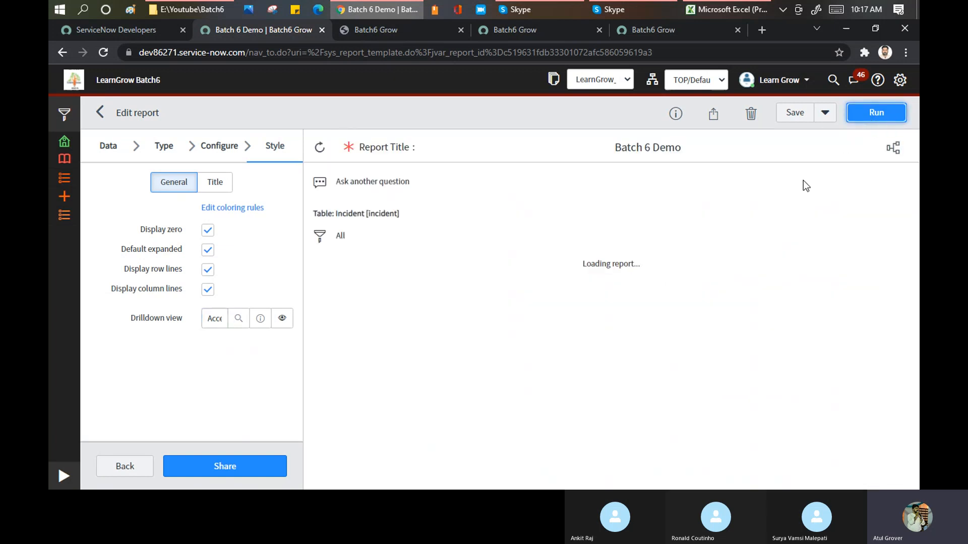
pyautogui.scroll(-5, 603, 283)
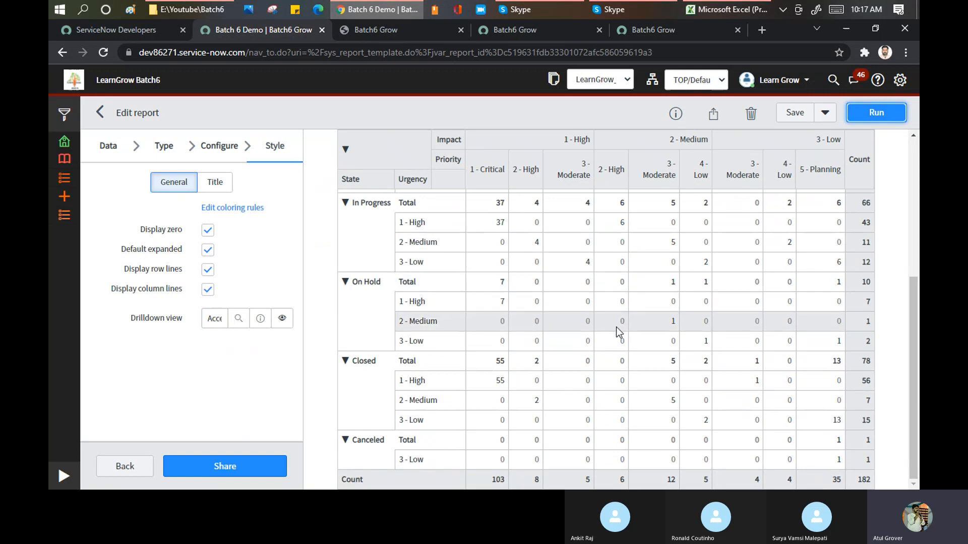
pyautogui.scroll(6, 616, 327)
# Clear the Accept view from the report's drilldown view setting.
pyautogui.doubleClick(218, 319)
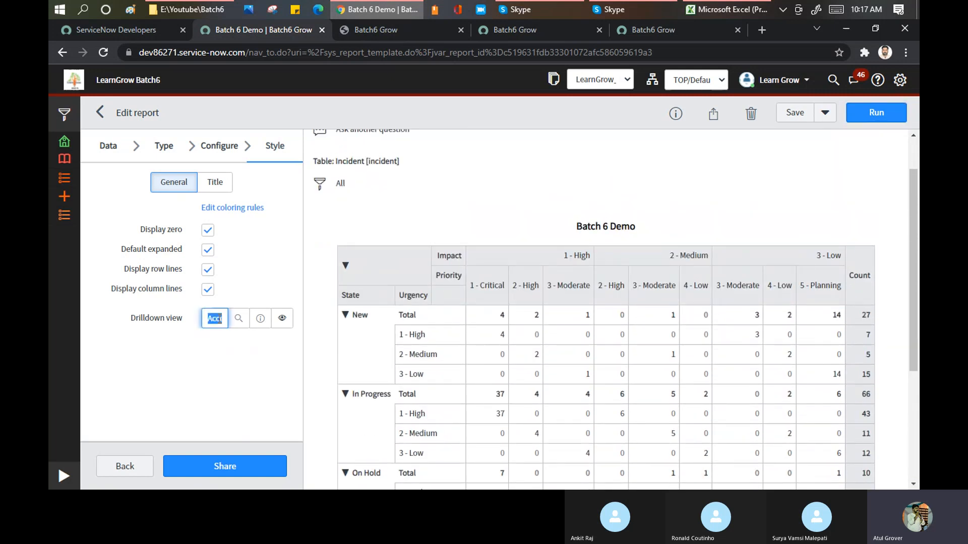
pyautogui.press('BackSpace')
pyautogui.scroll(1, 456, 187)
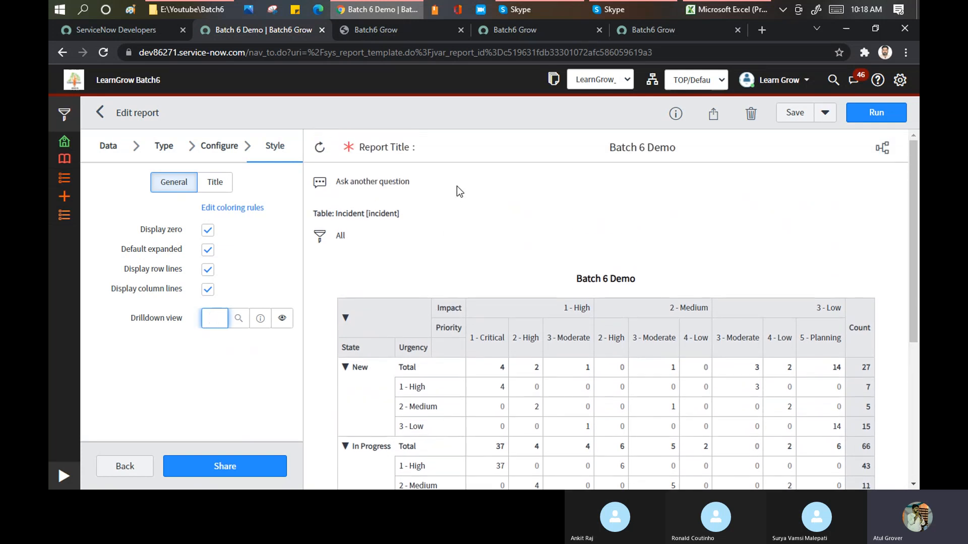
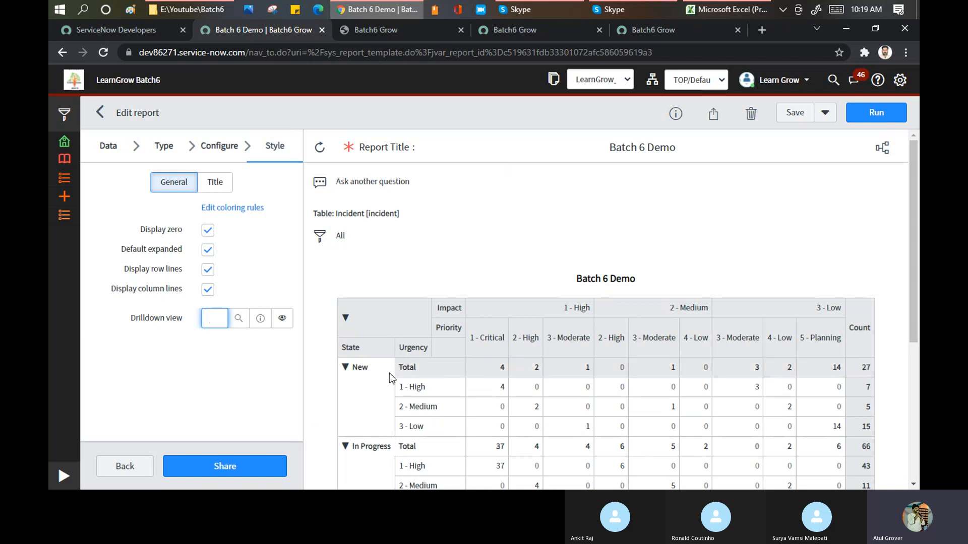
# Look at the report's Everyone and Groups and Users visibility options in the sharing settings, and close them without confirming.
pyautogui.moveTo(502, 372)
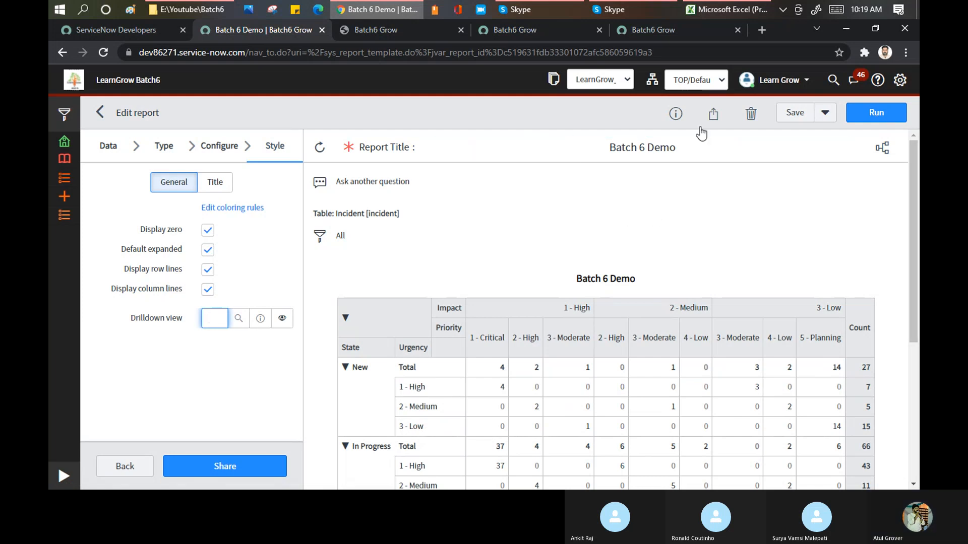
pyautogui.click(714, 113)
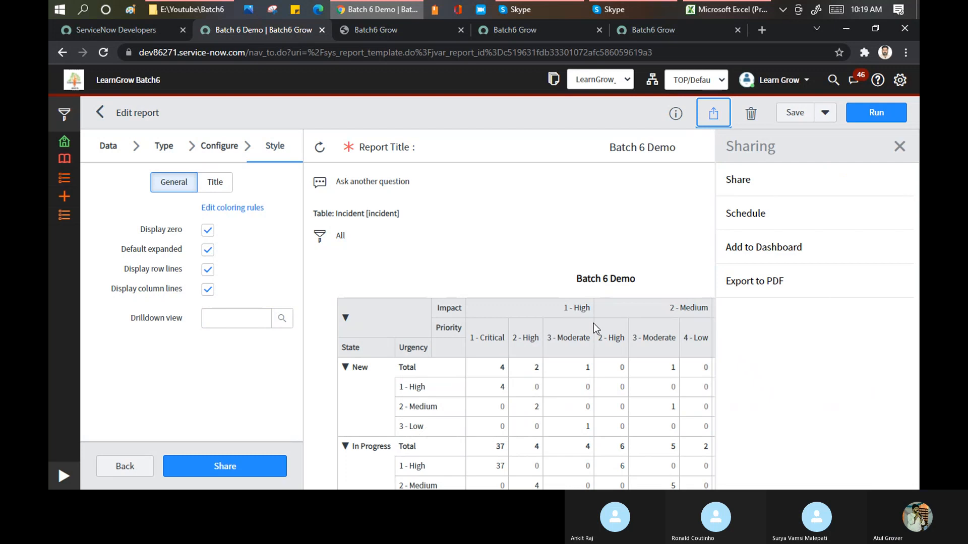
pyautogui.click(751, 180)
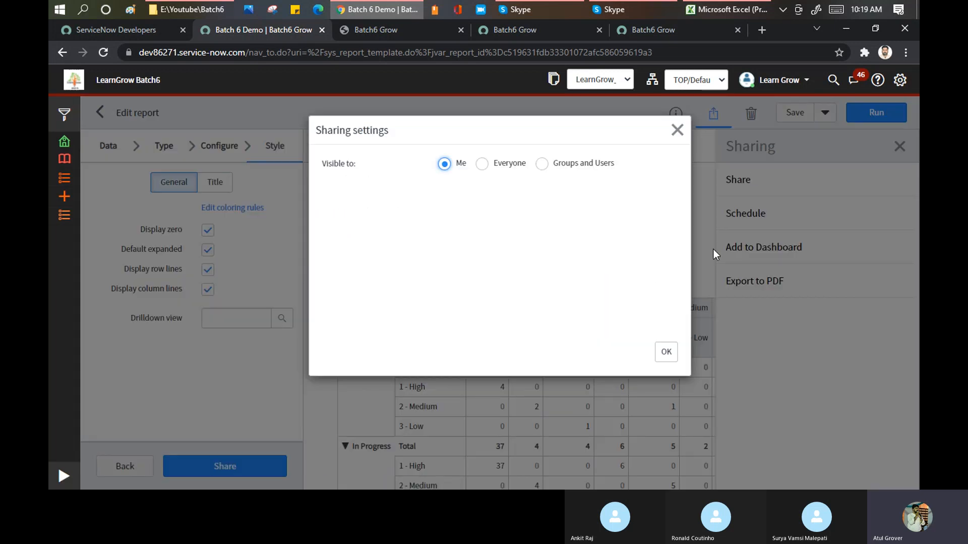
pyautogui.click(482, 164)
pyautogui.click(541, 166)
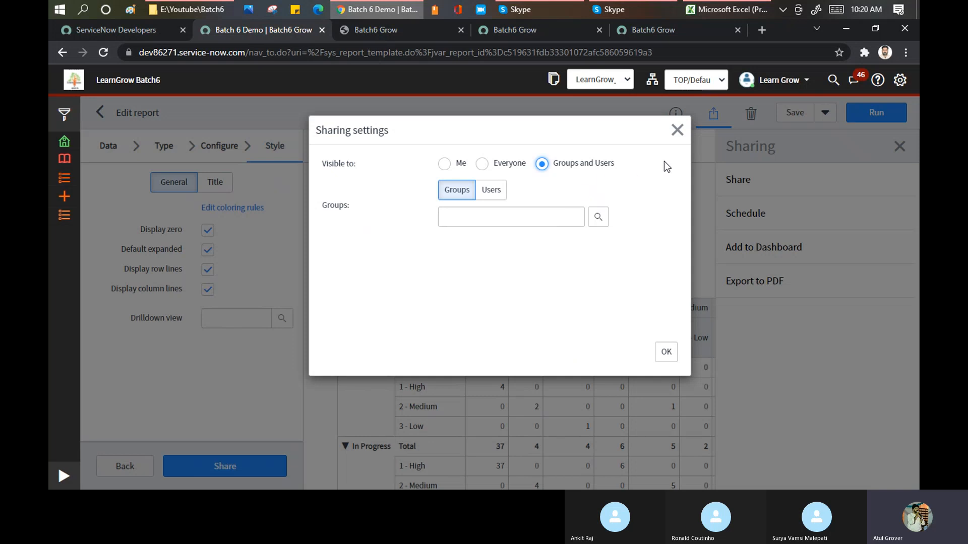
pyautogui.click(675, 131)
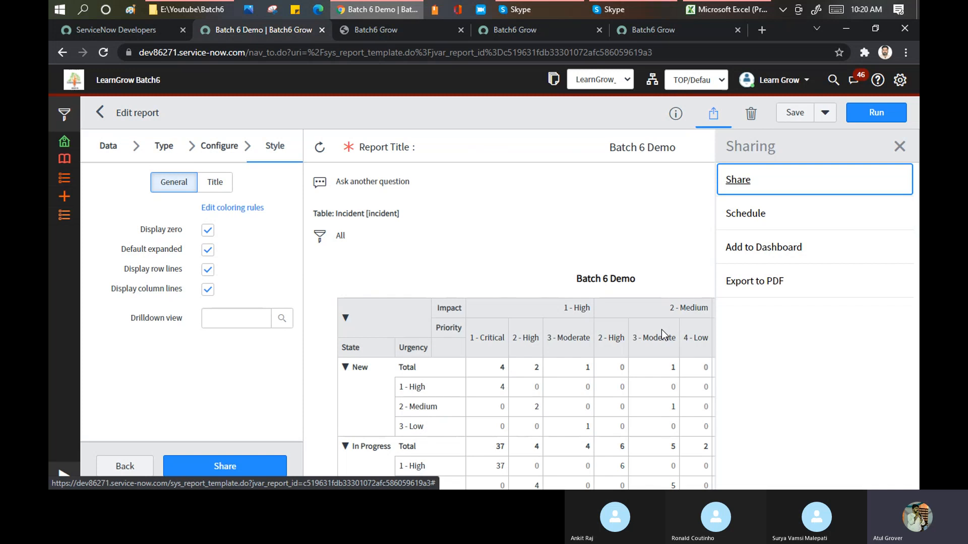
# Open the email schedule form for the report and go through its name, report and email address fields.
pyautogui.click(760, 217)
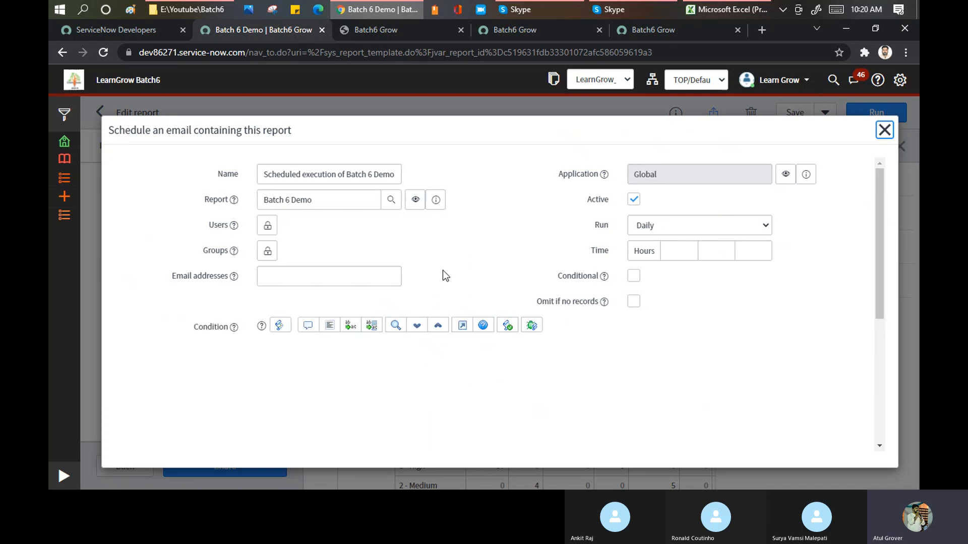
pyautogui.click(264, 176)
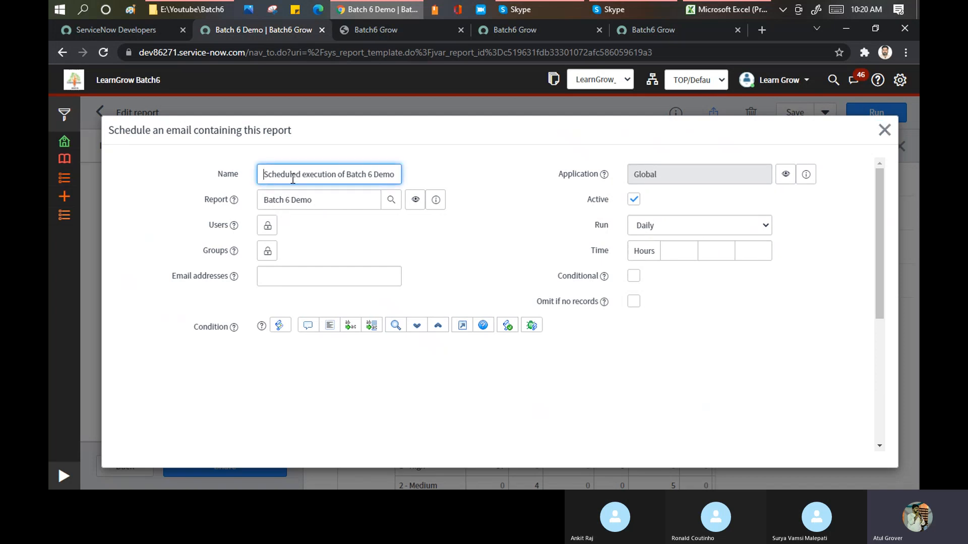
pyautogui.click(264, 199)
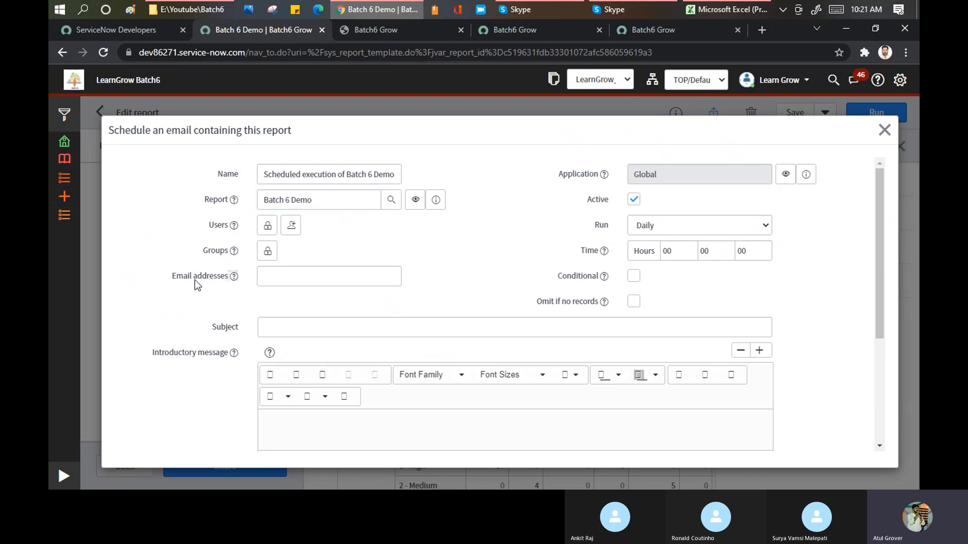
pyautogui.click(293, 275)
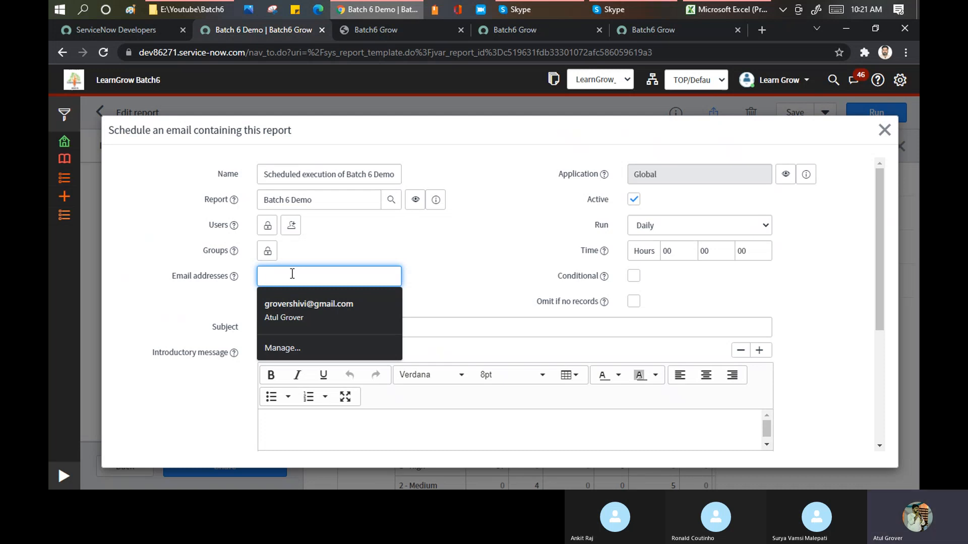
pyautogui.click(488, 238)
pyautogui.click(278, 278)
pyautogui.click(474, 252)
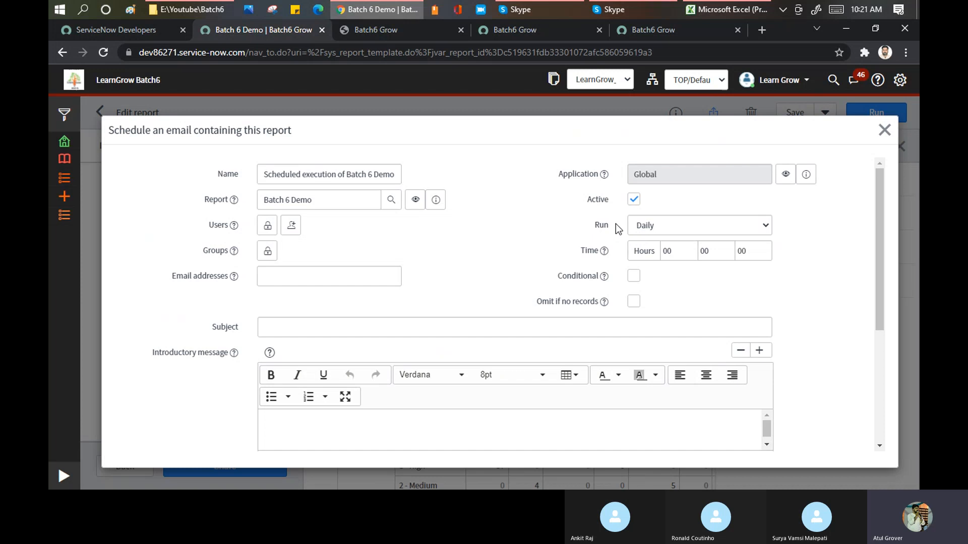
# Review the schedule's run frequency choices, keep Daily and go through its hours, minutes and seconds fields.
pyautogui.click(656, 230)
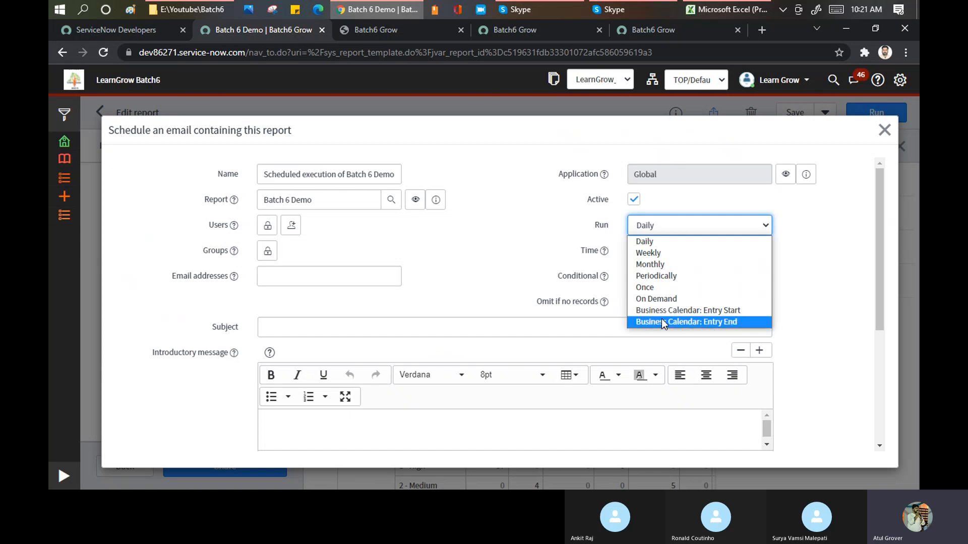
pyautogui.click(647, 243)
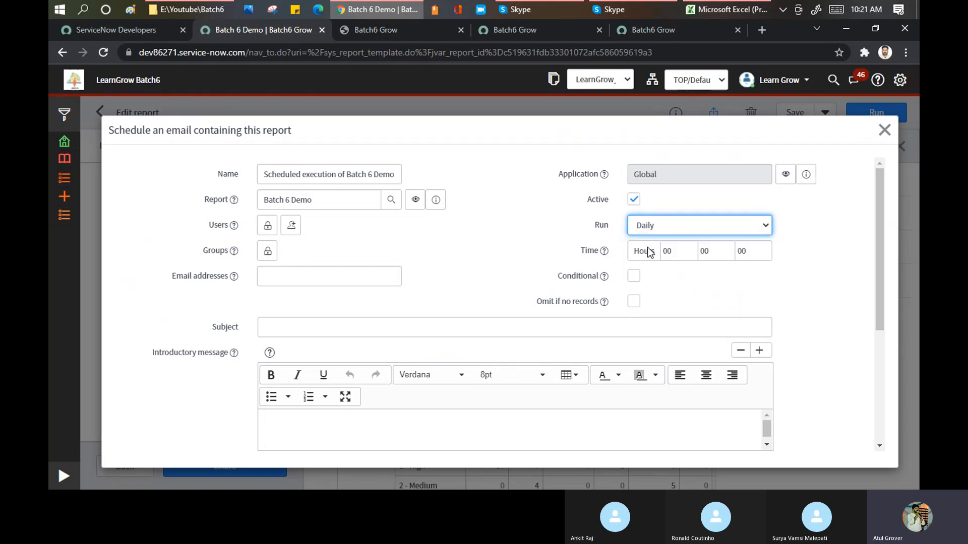
pyautogui.click(666, 255)
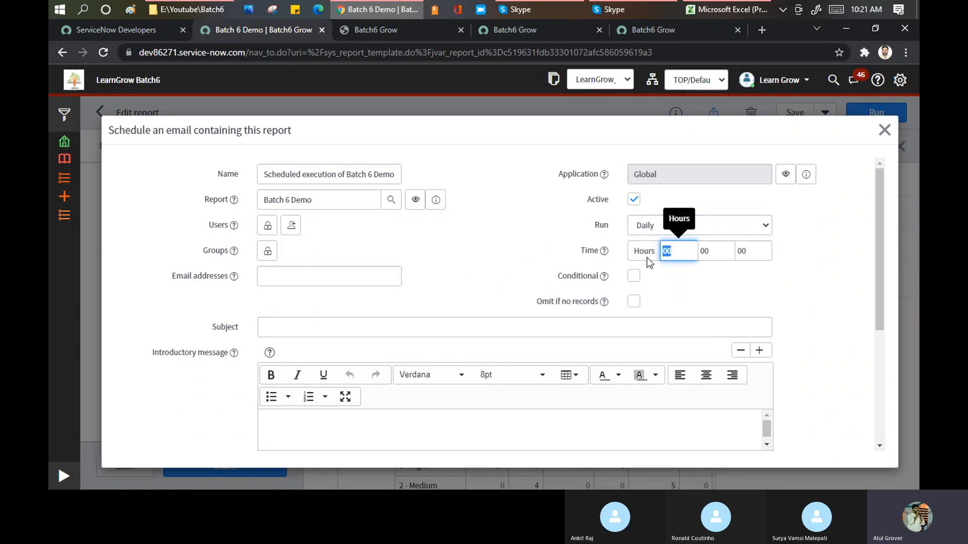
pyautogui.press('Tab')
pyautogui.press('Tab')
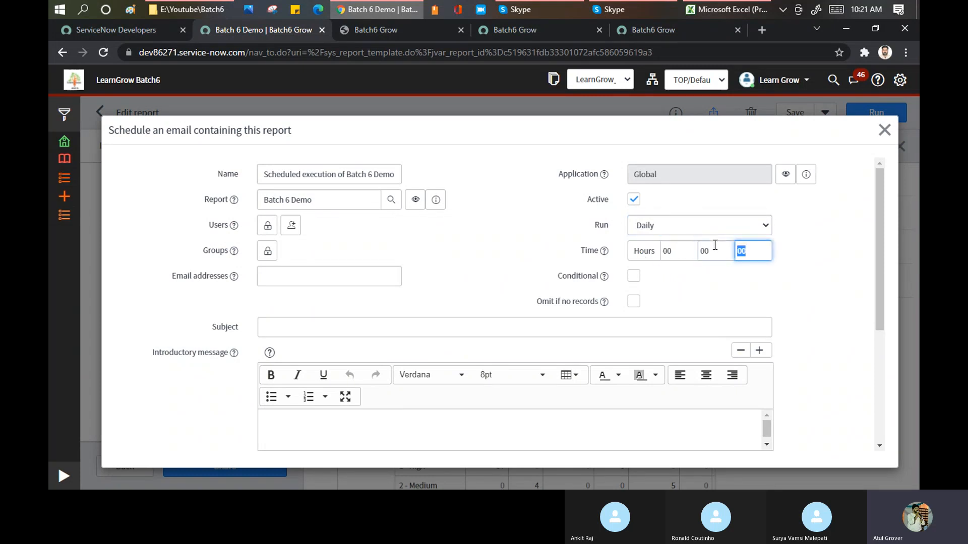
# Try a Weekly schedule that runs on Wednesday and go through its time fields.
pyautogui.click(702, 229)
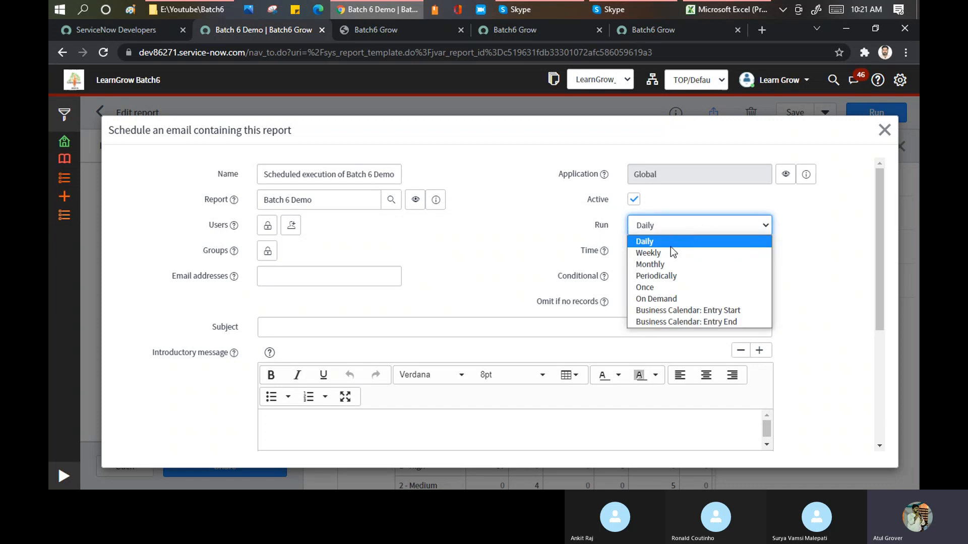
pyautogui.click(667, 254)
pyautogui.click(669, 256)
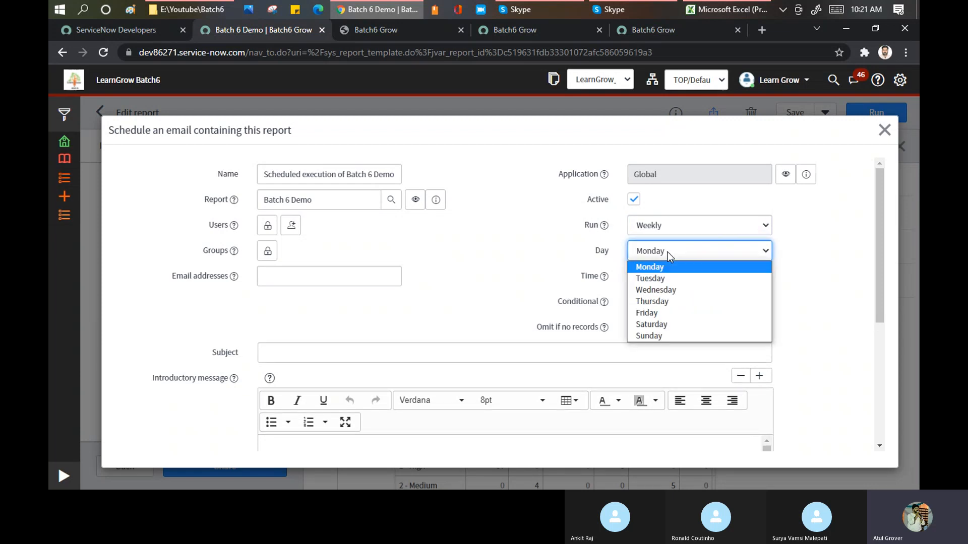
pyautogui.click(658, 294)
pyautogui.click(666, 277)
pyautogui.click(722, 279)
pyautogui.click(758, 279)
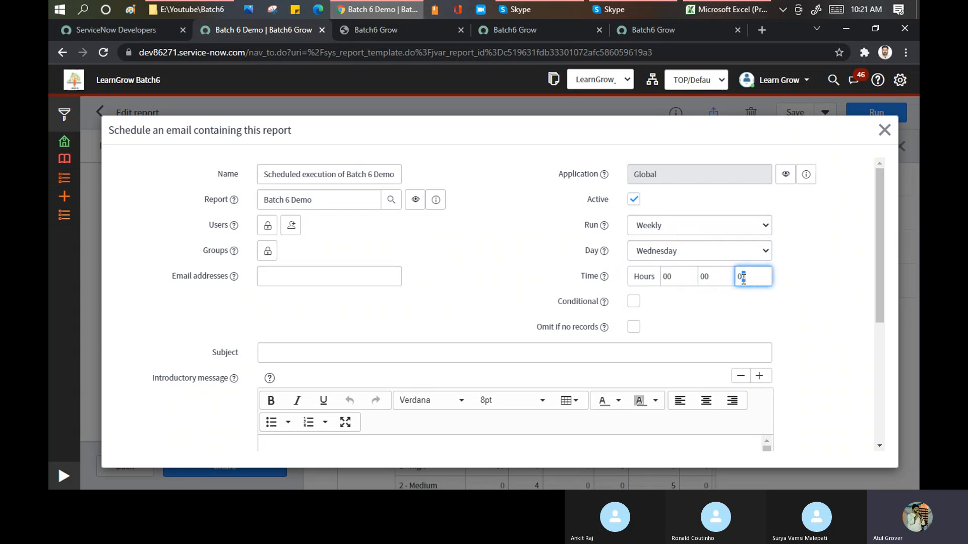
# Try a Monthly schedule that runs on day 30 and go through its time fields.
pyautogui.click(769, 222)
pyautogui.click(658, 263)
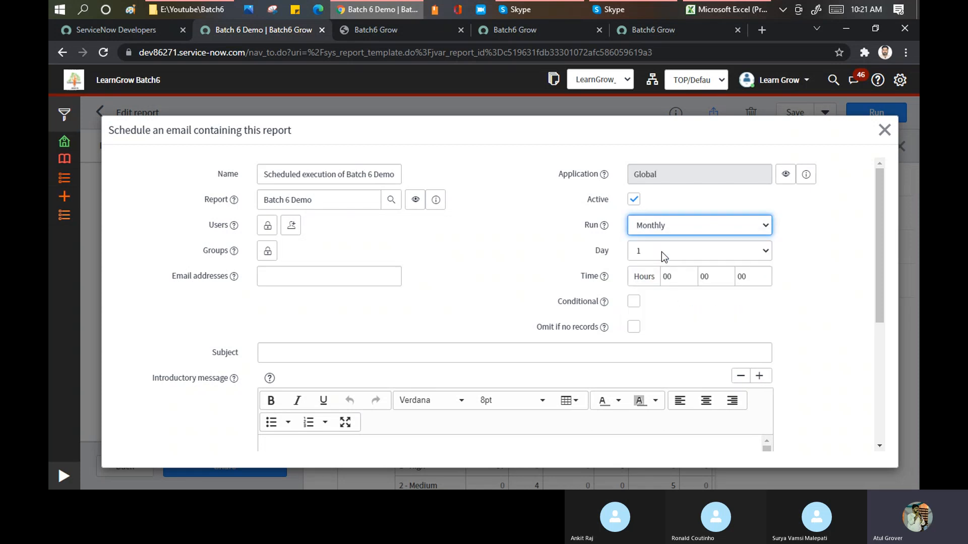
pyautogui.click(662, 252)
pyautogui.scroll(-4, 664, 299)
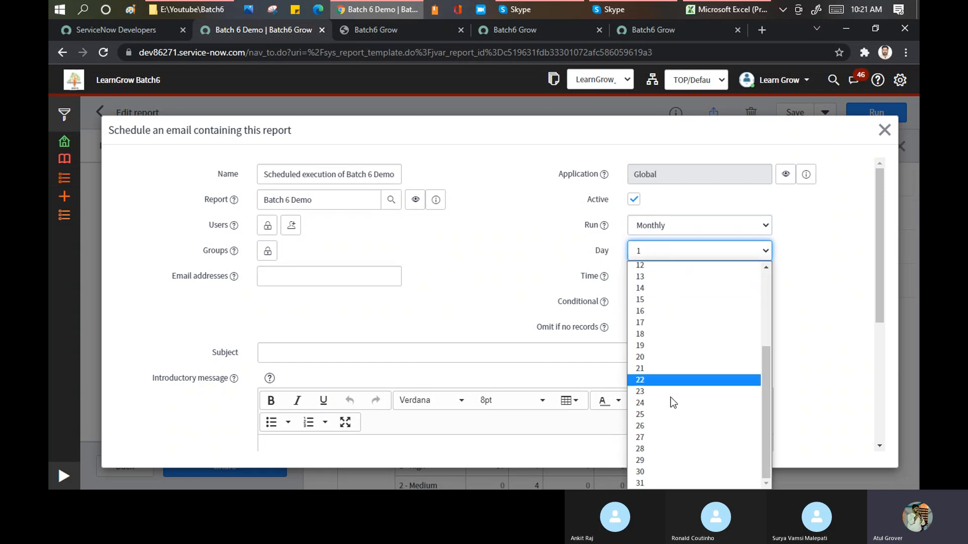
pyautogui.click(676, 471)
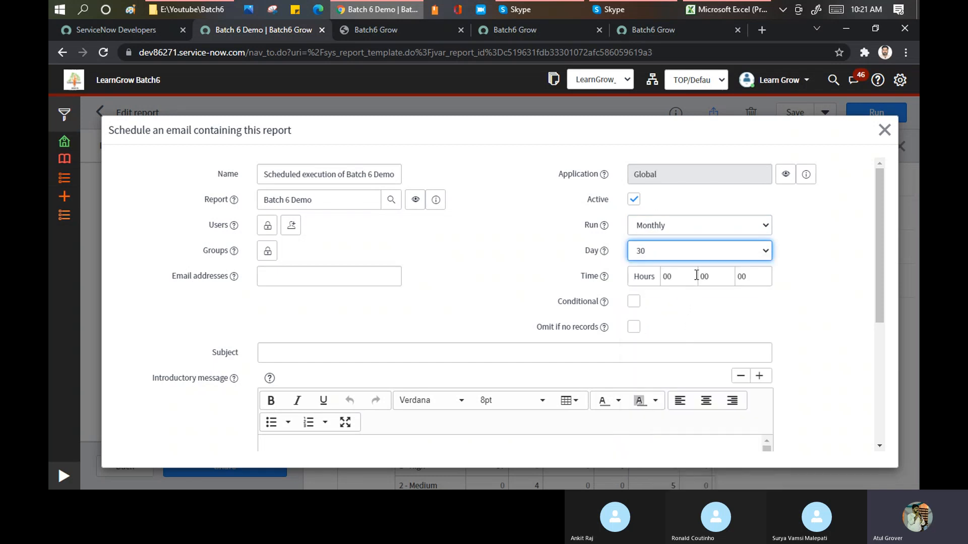
pyautogui.click(670, 277)
pyautogui.click(728, 272)
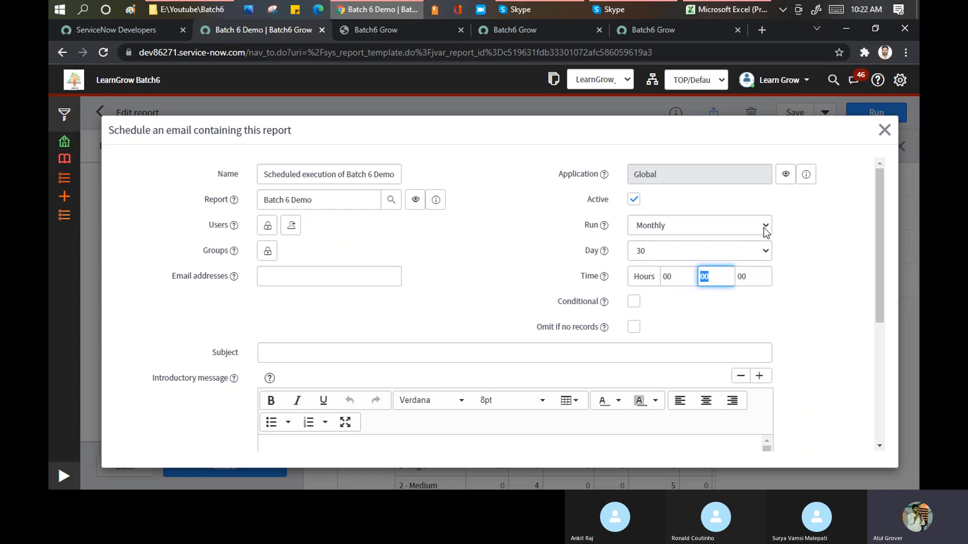
# Try running the schedule Periodically and go through its repeat interval and starting date fields.
pyautogui.click(769, 225)
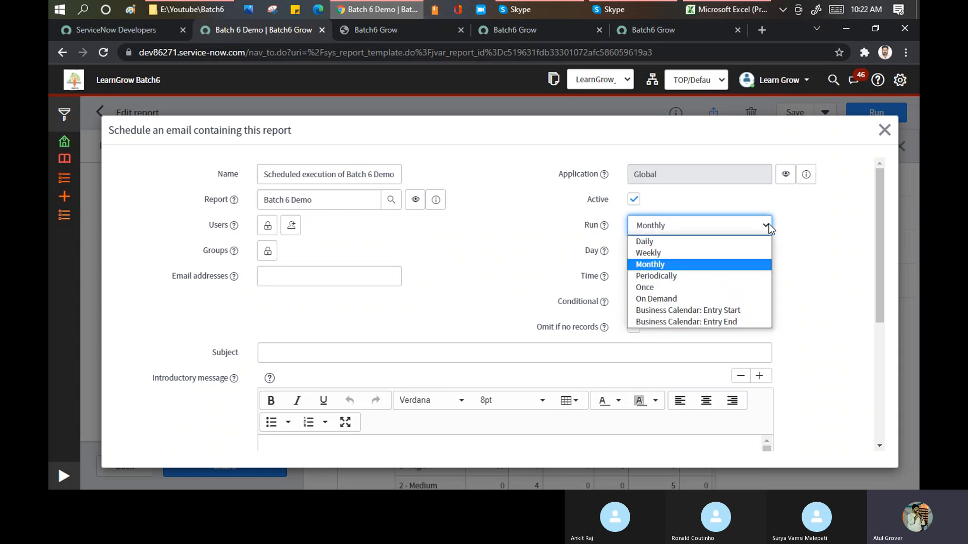
pyautogui.click(681, 275)
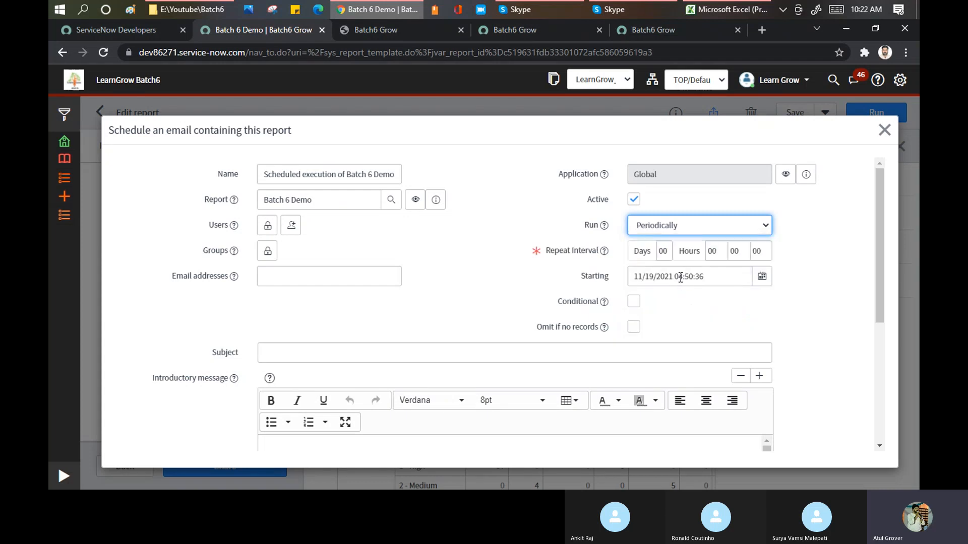
pyautogui.doubleClick(661, 251)
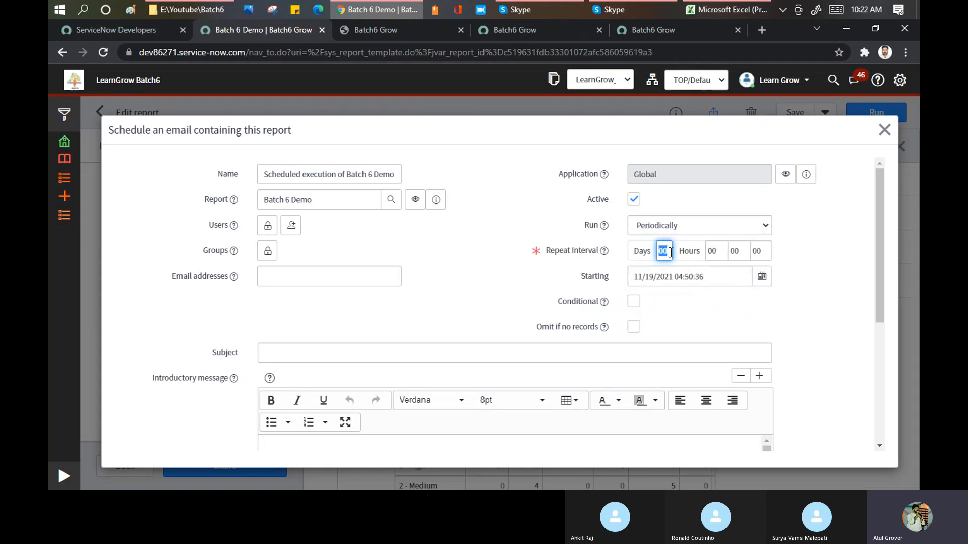
pyautogui.doubleClick(715, 253)
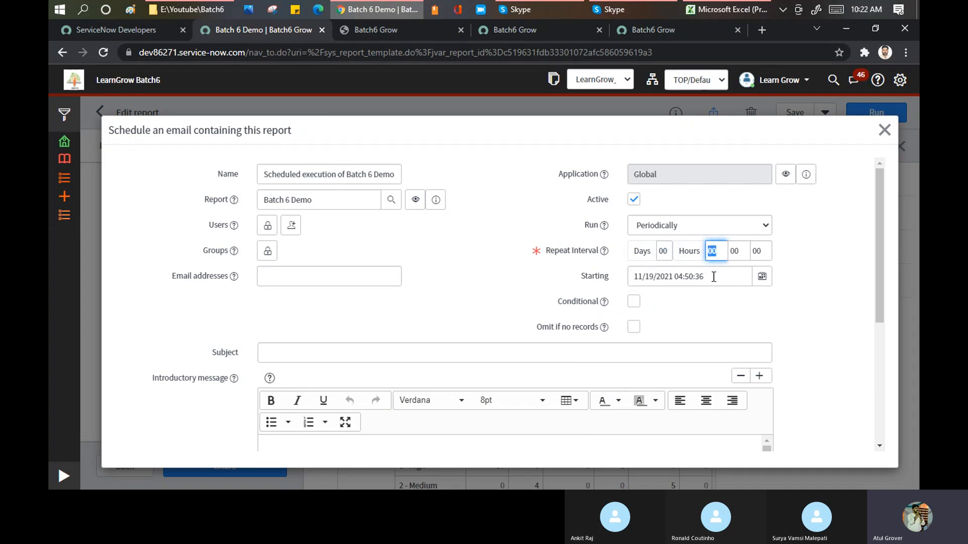
pyautogui.moveTo(705, 277); pyautogui.dragTo(632, 278)
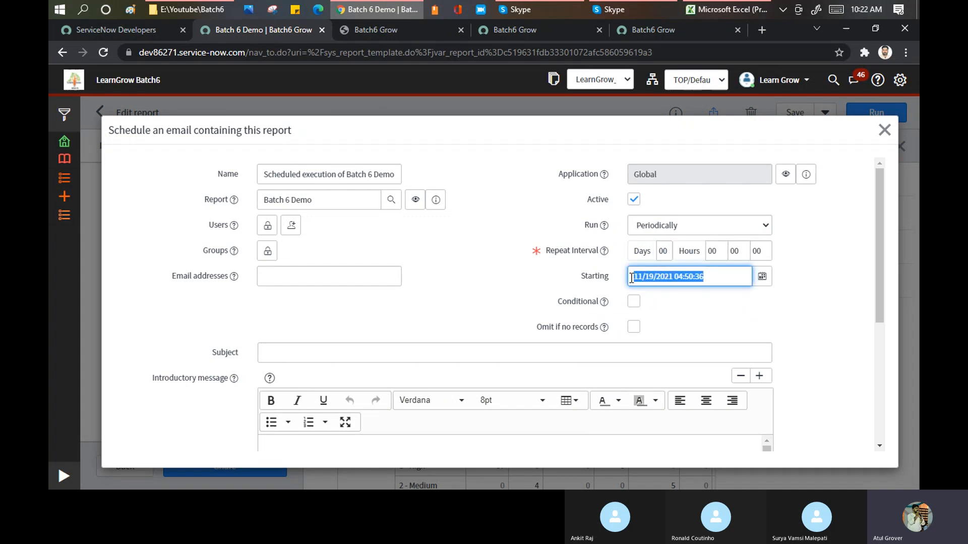
# Try running the schedule Once and examine its starting date and time.
pyautogui.click(669, 232)
pyautogui.click(666, 286)
pyautogui.moveTo(706, 251); pyautogui.dragTo(638, 248)
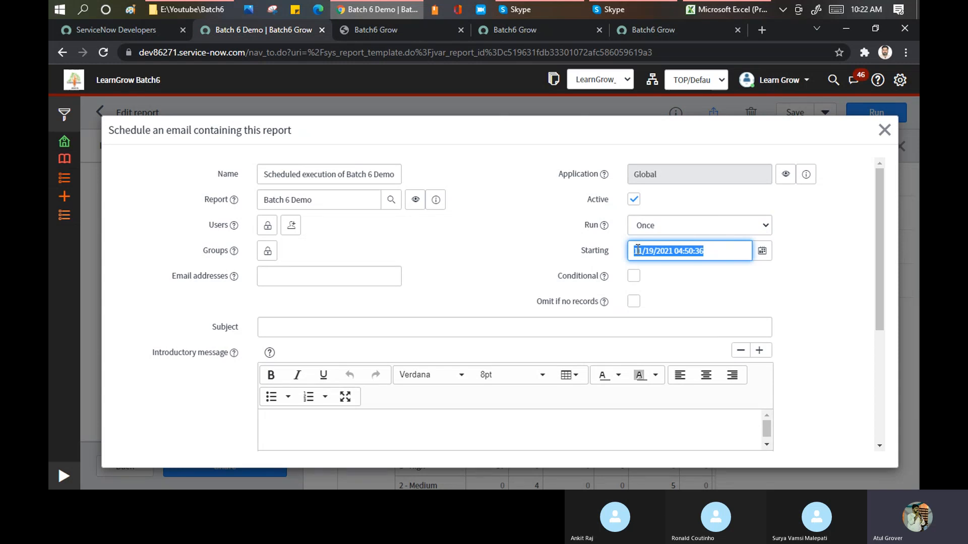
# Try the On Demand and Business Calendar: Entry Start run options and look at the calendar and offset type settings.
pyautogui.click(679, 227)
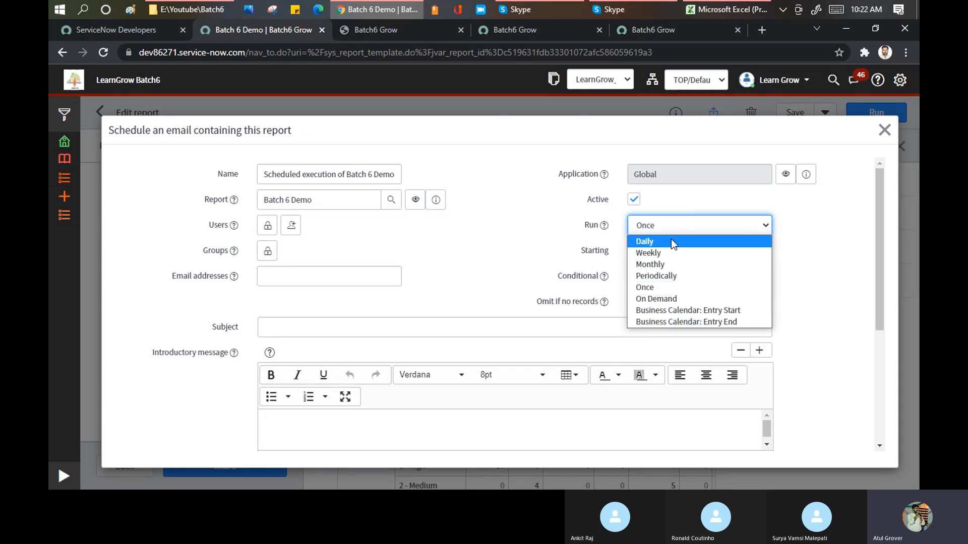
pyautogui.click(675, 299)
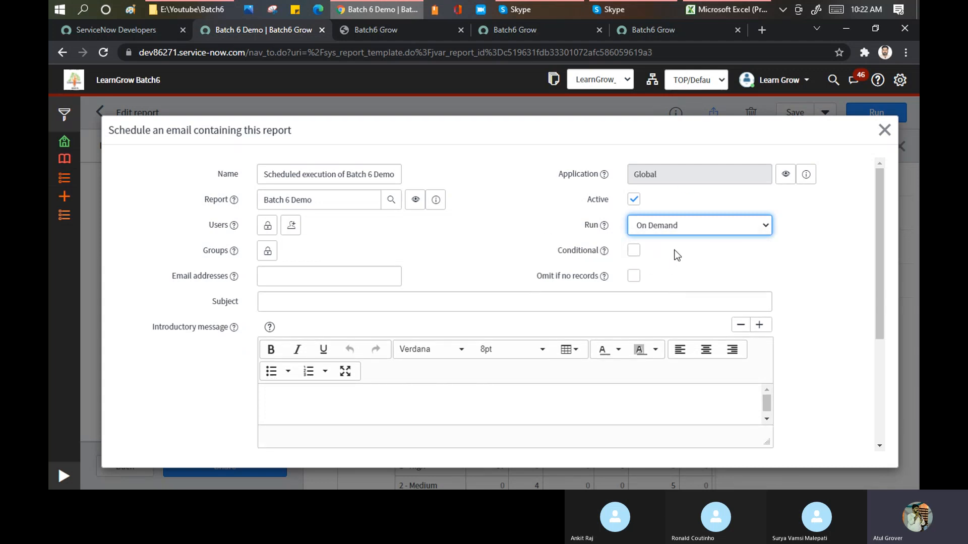
pyautogui.click(675, 227)
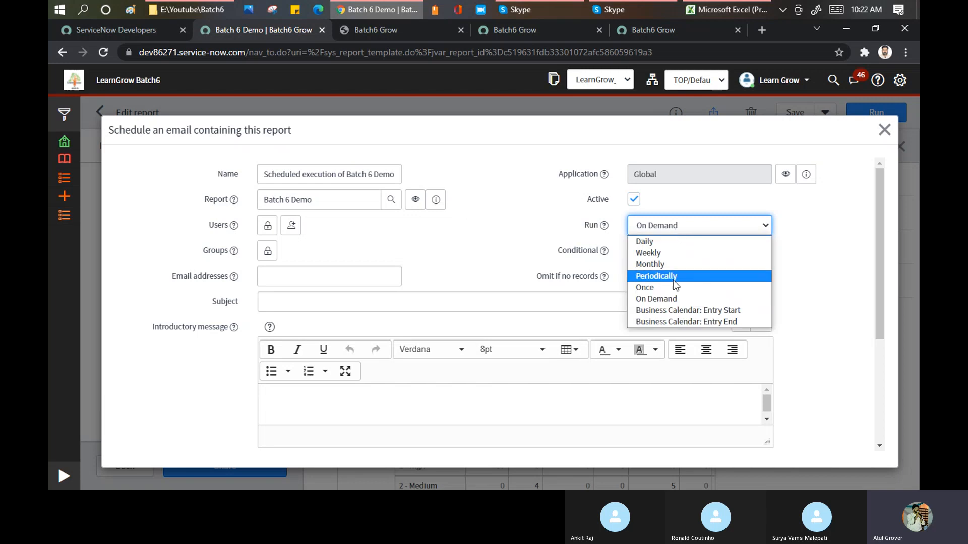
pyautogui.click(673, 310)
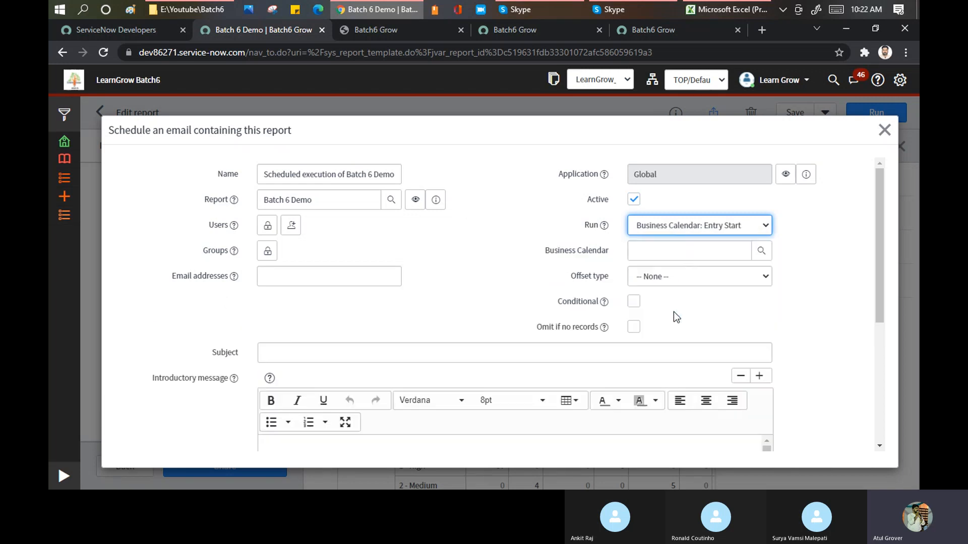
pyautogui.click(691, 253)
pyautogui.click(695, 279)
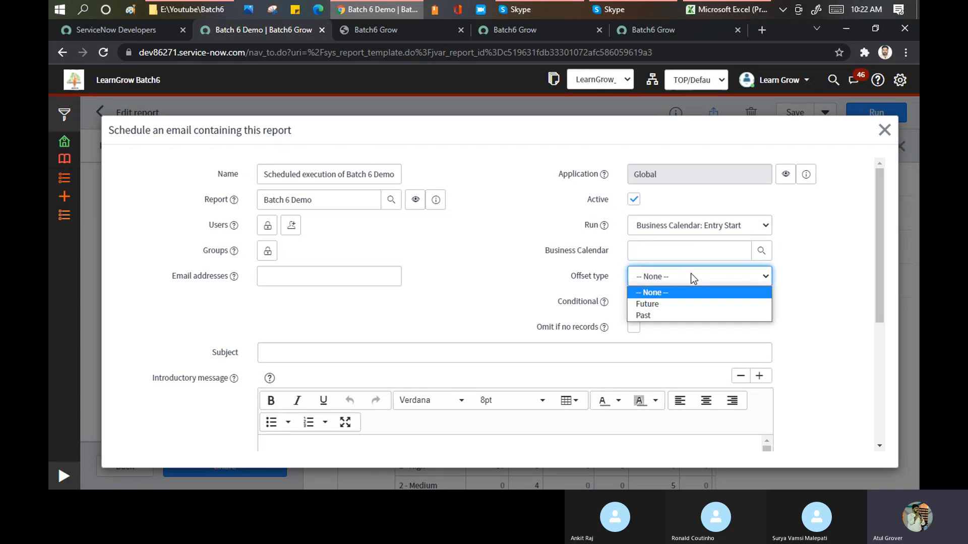
# Set the schedule's run frequency to Daily and open the email's Subject field for editing.
pyautogui.click(697, 225)
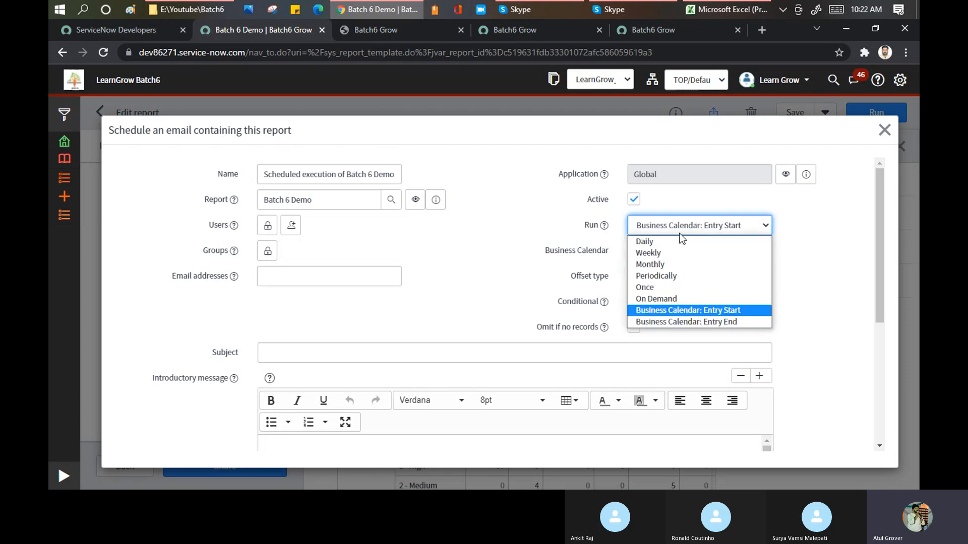
pyautogui.click(644, 244)
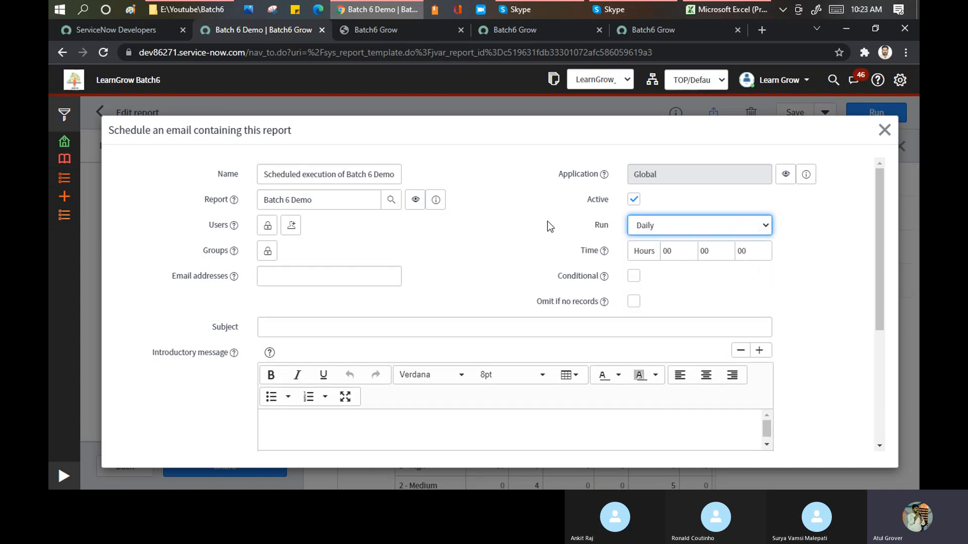
pyautogui.scroll(-2, 512, 224)
pyautogui.click(356, 269)
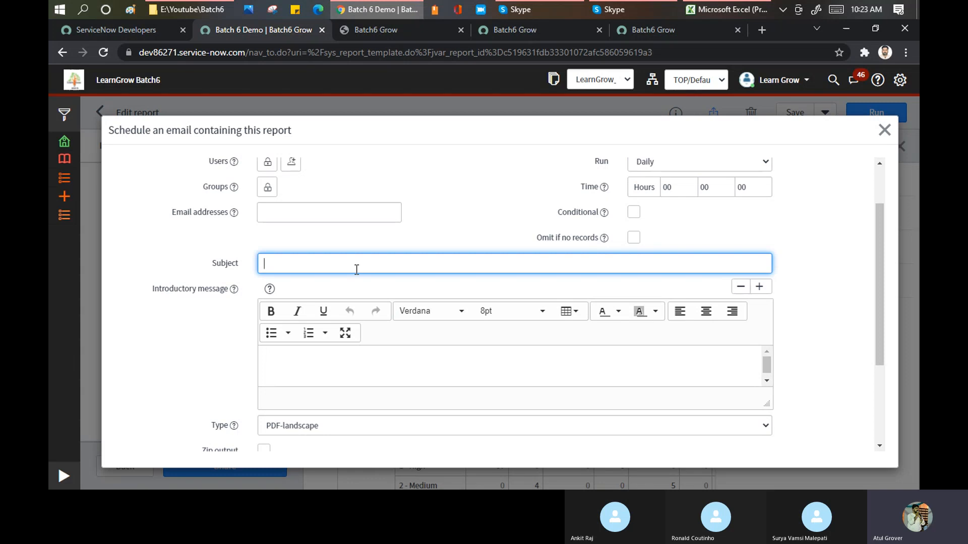
# Go through the scheduled email's introductory message, PDF type options, Zip output and Include with settings.
pyautogui.click(331, 367)
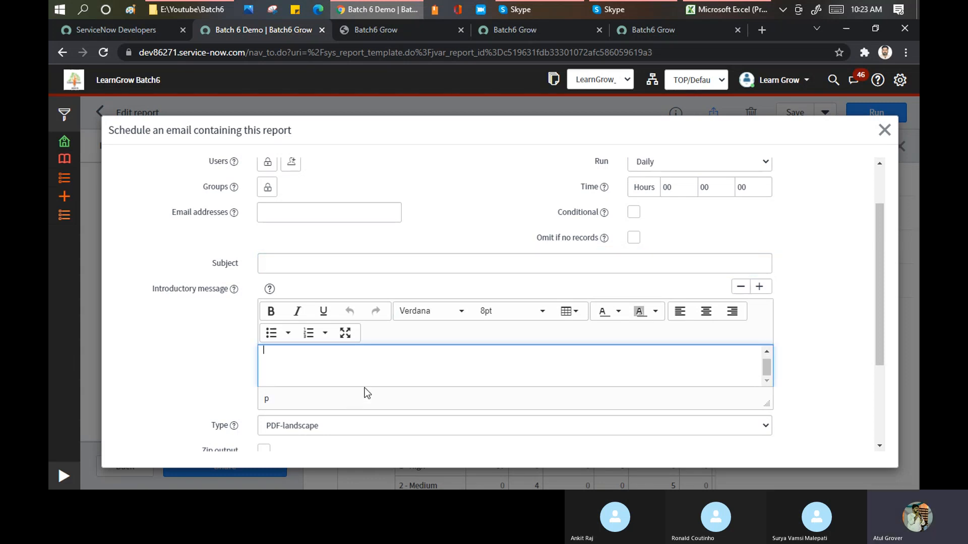
pyautogui.scroll(-4, 351, 404)
pyautogui.click(356, 289)
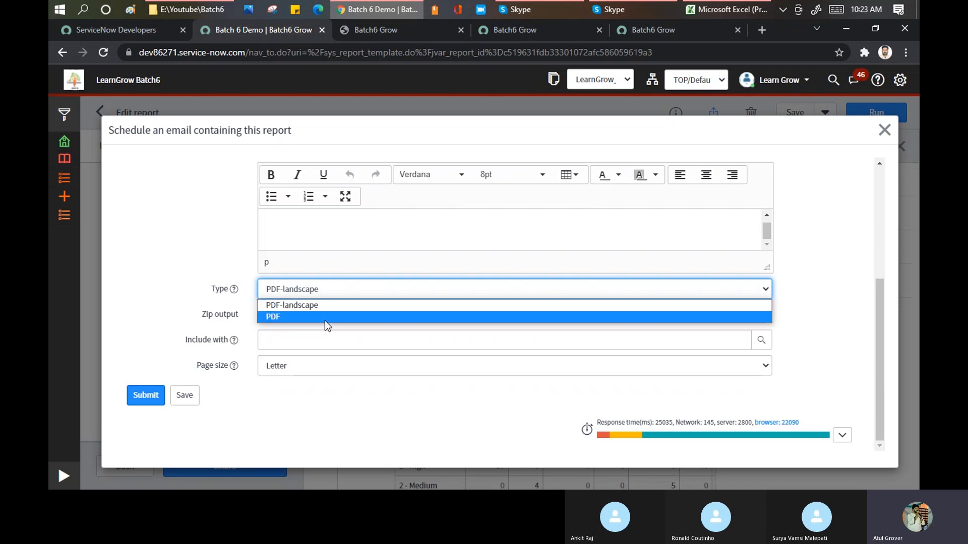
pyautogui.click(187, 266)
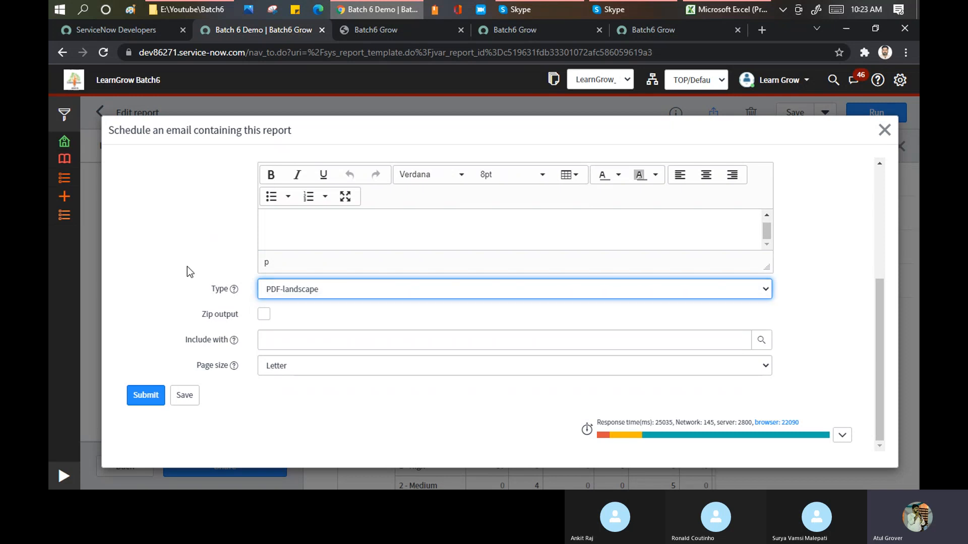
pyautogui.click(264, 314)
pyautogui.click(267, 314)
pyautogui.click(278, 337)
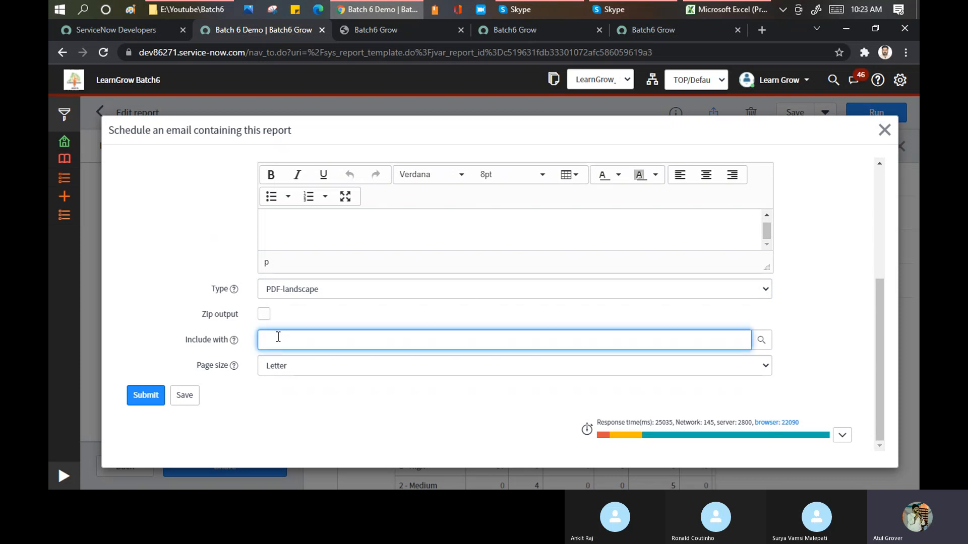
# Try the A4 page size for the scheduled email and close the scheduling form without submitting it.
pyautogui.click(298, 368)
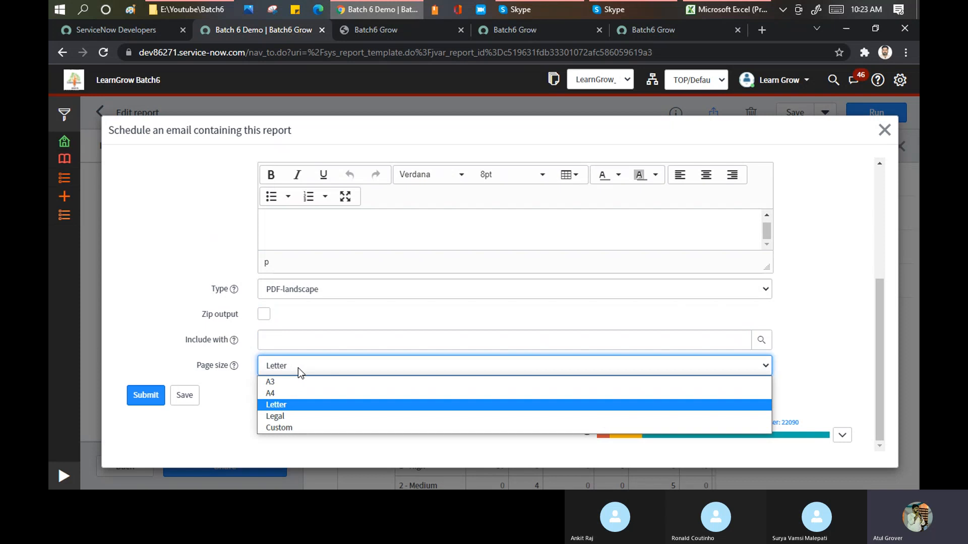
pyautogui.click(289, 393)
pyautogui.scroll(3, 183, 262)
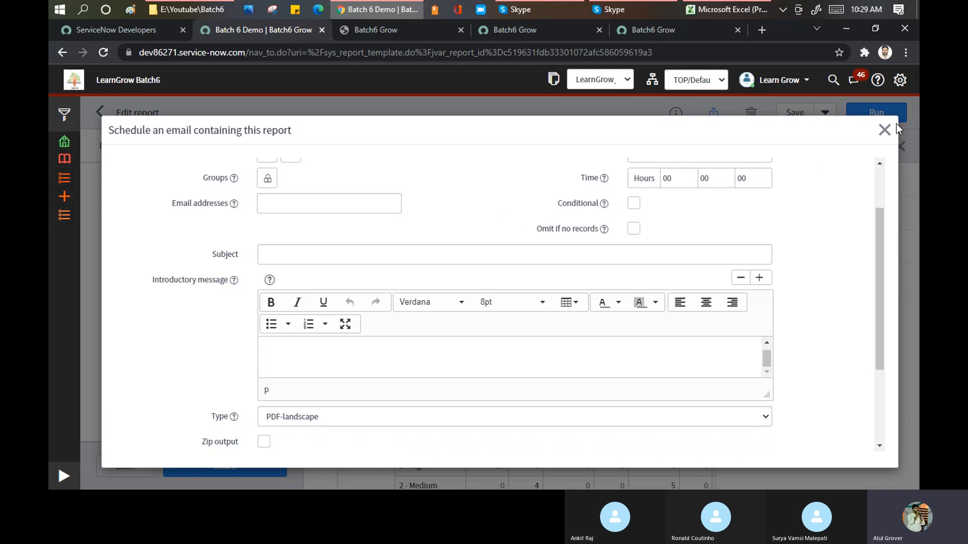
pyautogui.click(884, 130)
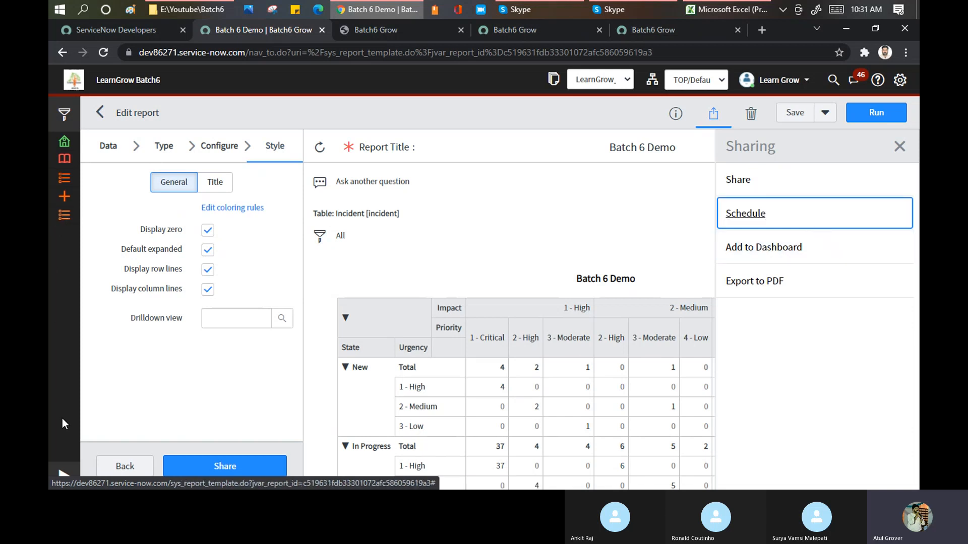
# Search the application navigator for "dashb" and open the Self-Service Dashboards overview.
pyautogui.click(62, 478)
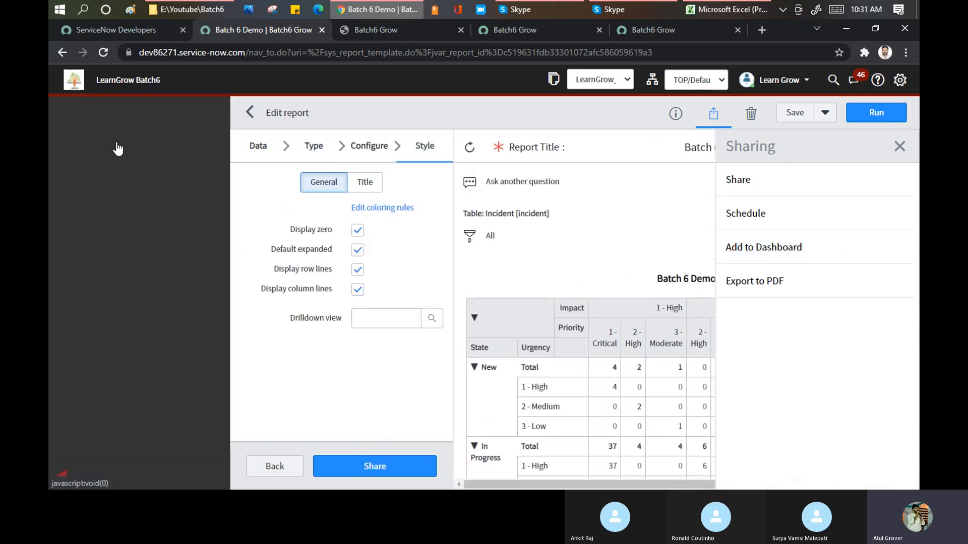
pyautogui.write('da')
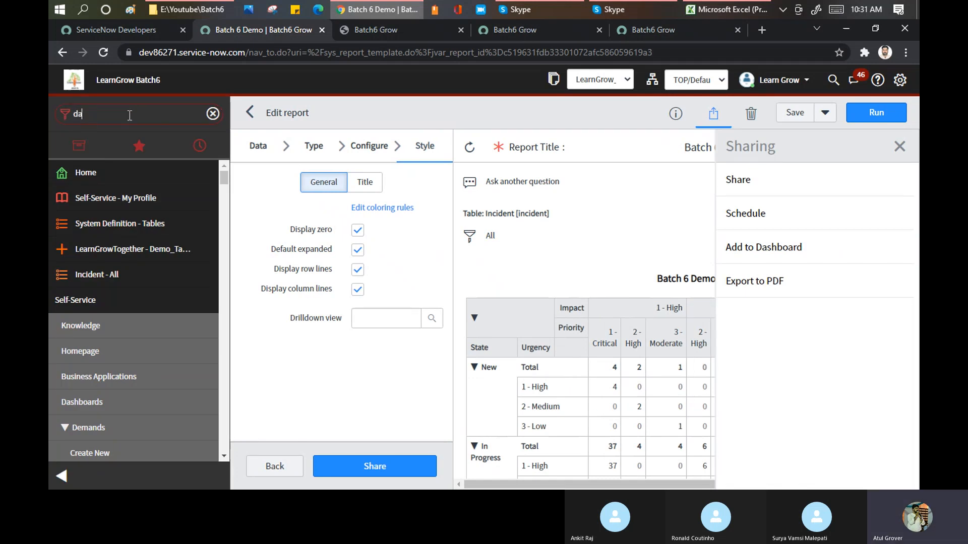
pyautogui.write('shb')
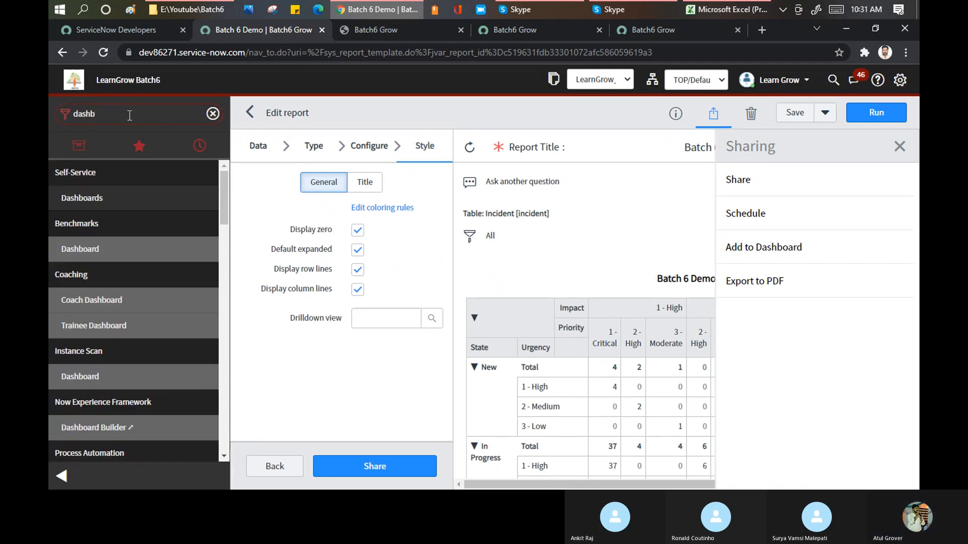
pyautogui.click(83, 199)
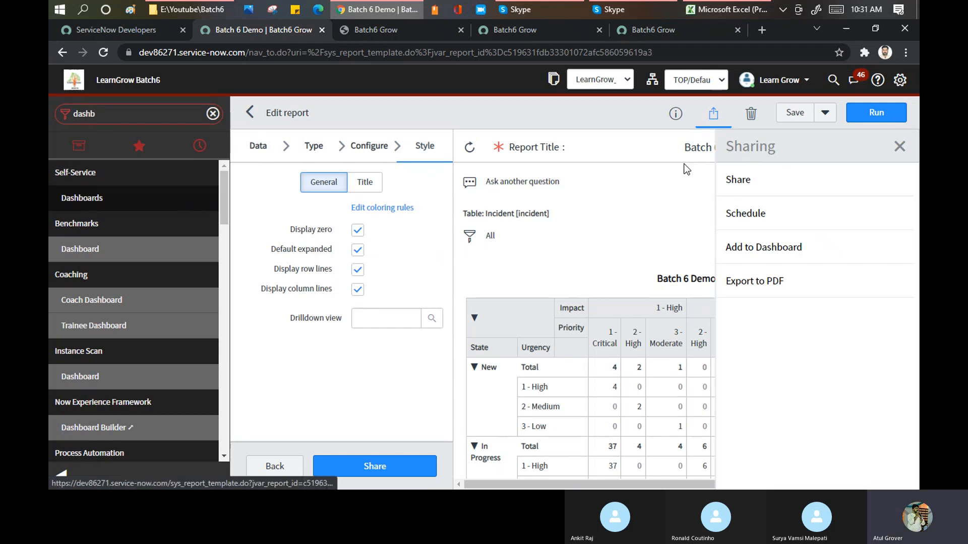
pyautogui.click(61, 476)
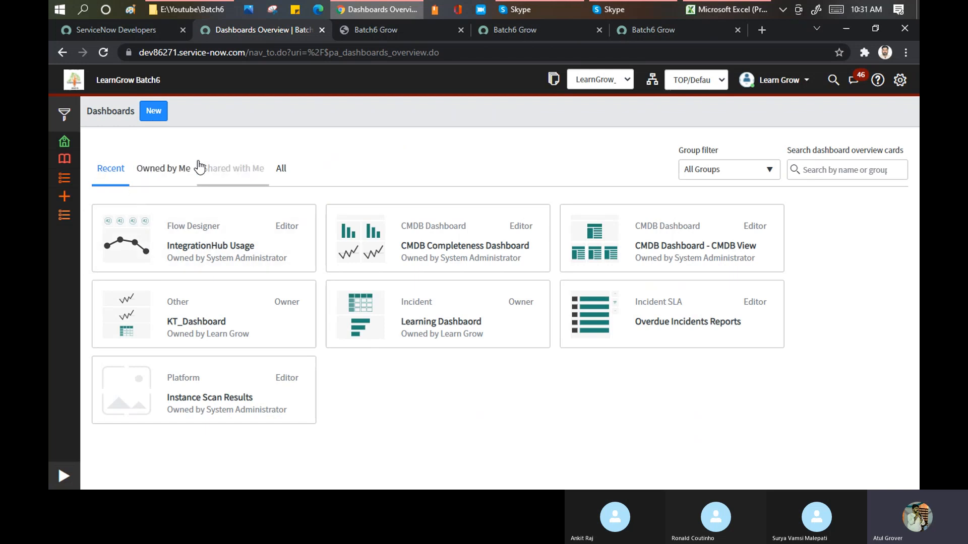
# Create and save a new dashboard named "Unix Team", leaving its Group field empty.
pyautogui.click(150, 112)
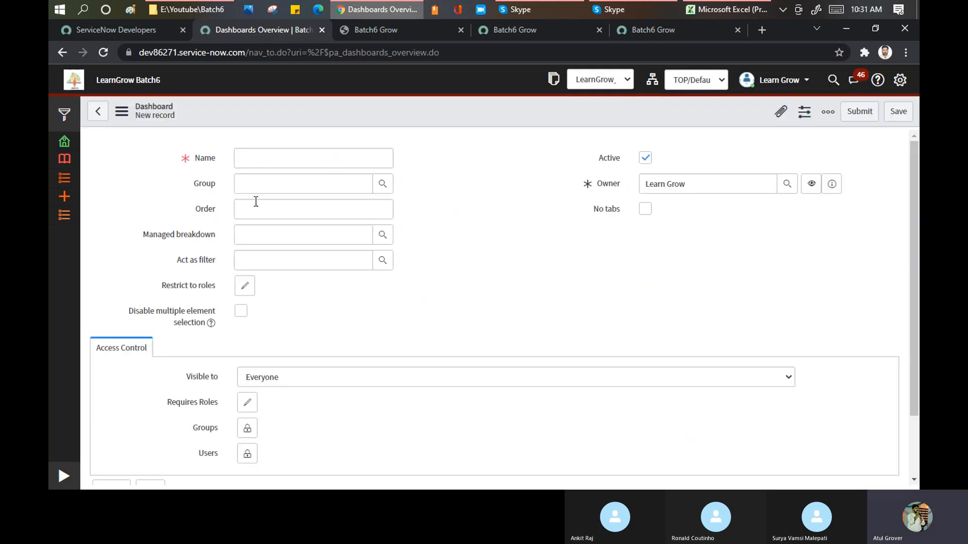
pyautogui.click(268, 160)
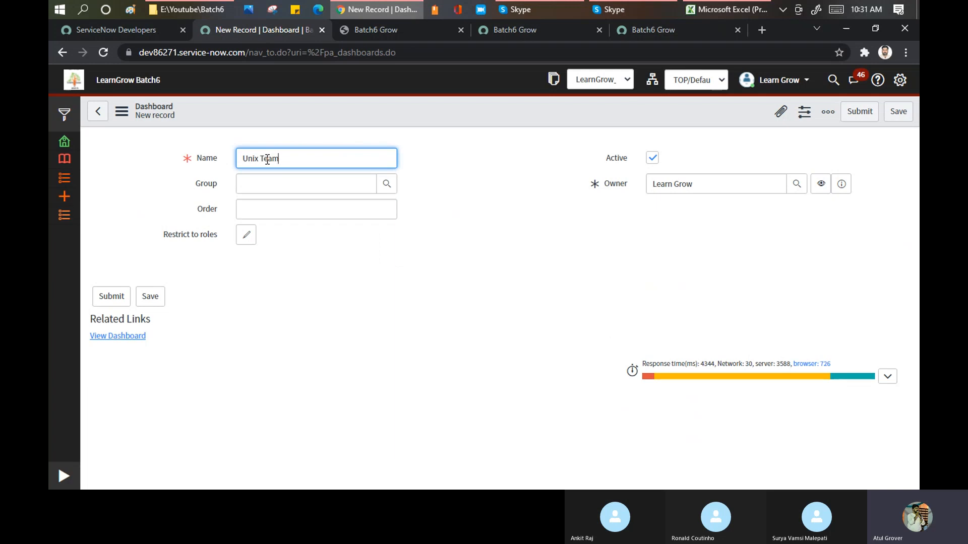
pyautogui.click(263, 188)
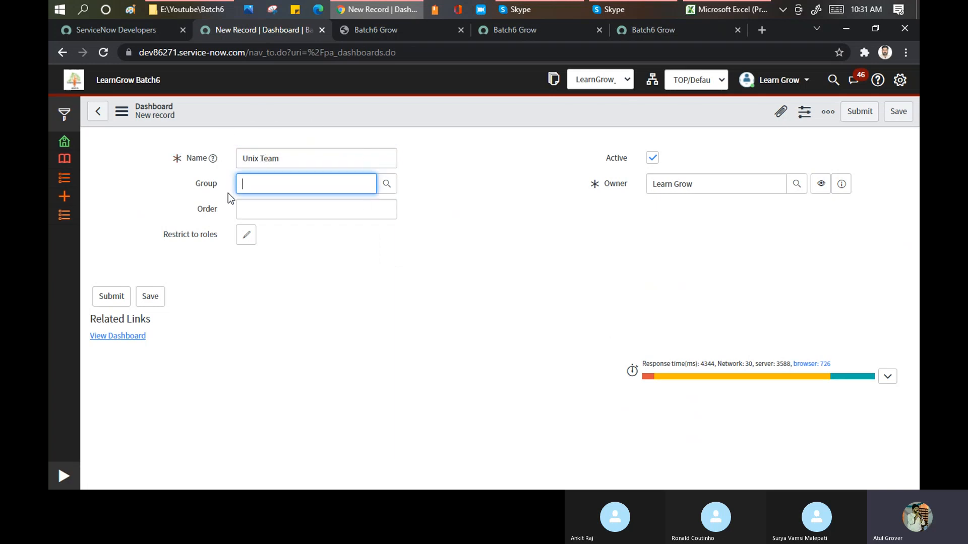
pyautogui.click(271, 214)
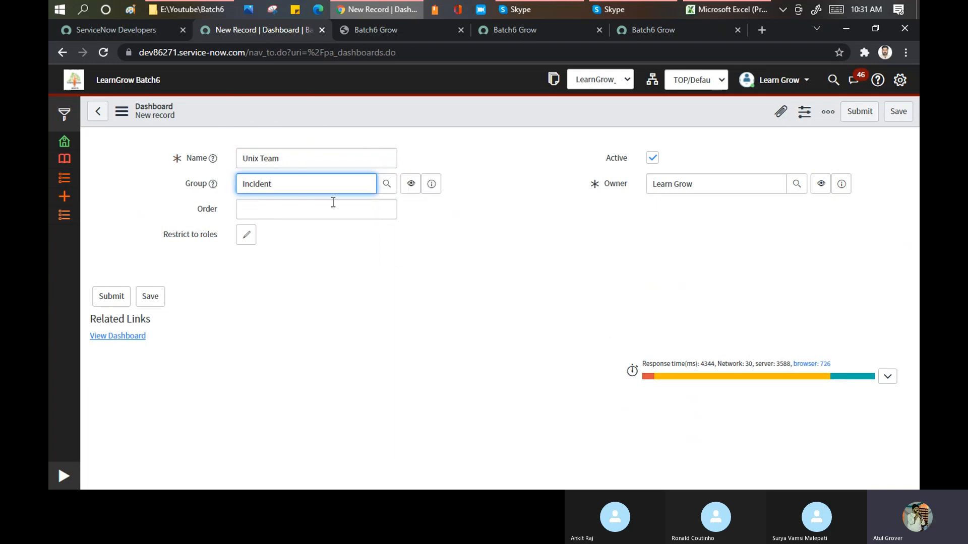
pyautogui.moveTo(296, 182); pyautogui.dragTo(207, 182)
pyautogui.press('BackSpace')
pyautogui.click(266, 269)
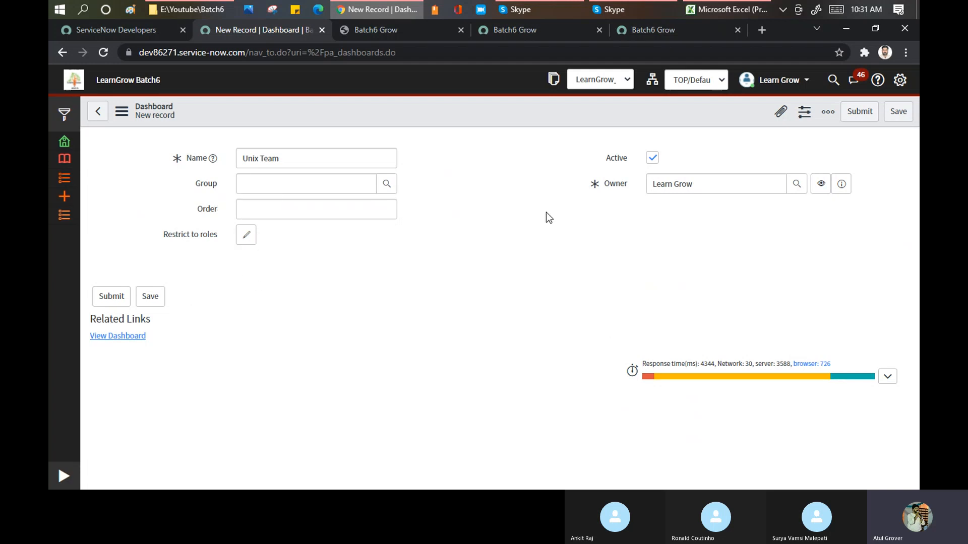
pyautogui.click(897, 111)
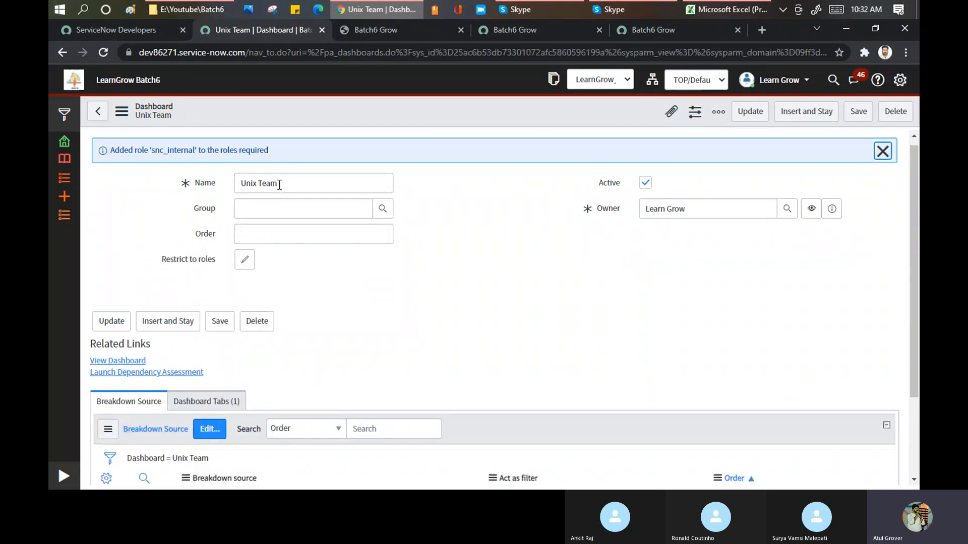
# Search the navigator for "dash" and return to the Self-Service Dashboards overview.
pyautogui.scroll(-2, 279, 185)
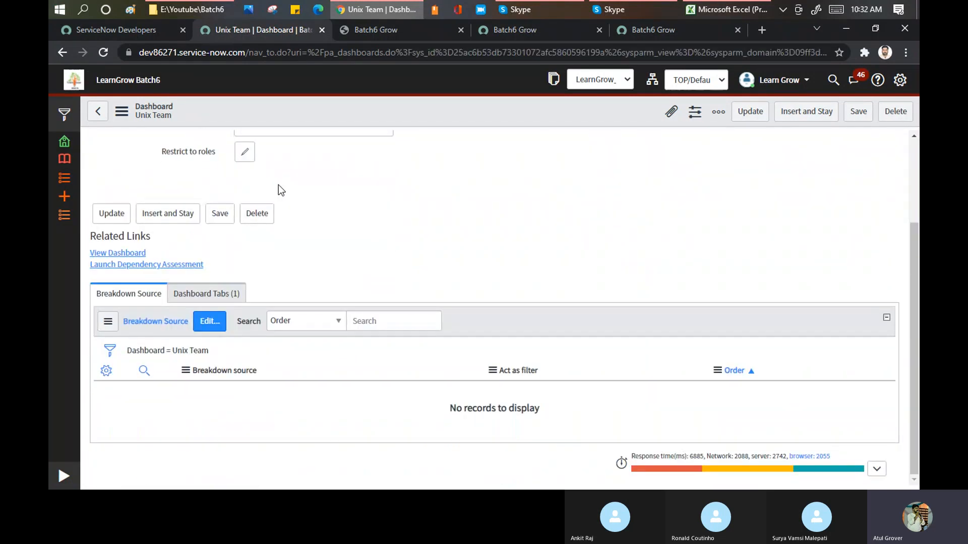
pyautogui.click(64, 476)
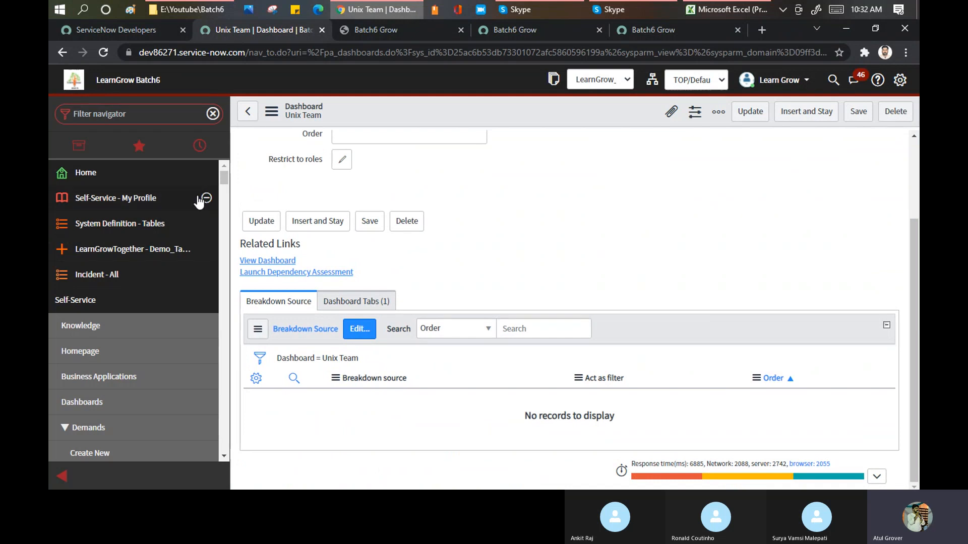
pyautogui.click(124, 116)
pyautogui.write('dash')
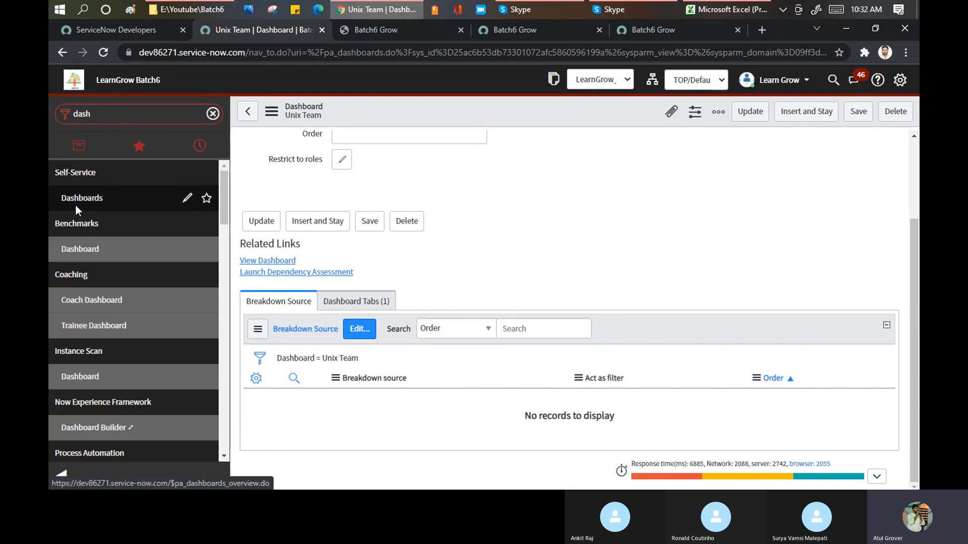
pyautogui.click(75, 206)
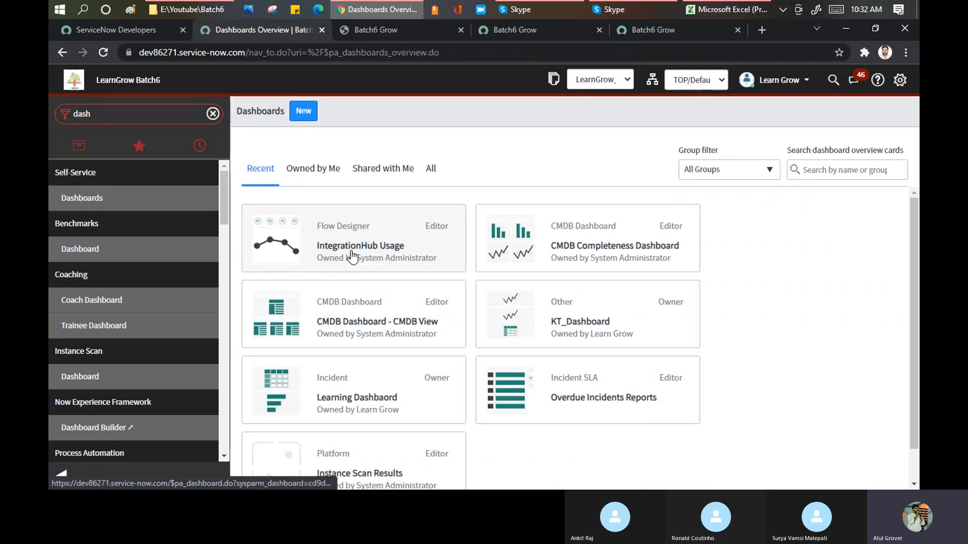
# Filter the overview to dashboards owned by the current account and open the Unix Team dashboard.
pyautogui.scroll(-1, 383, 257)
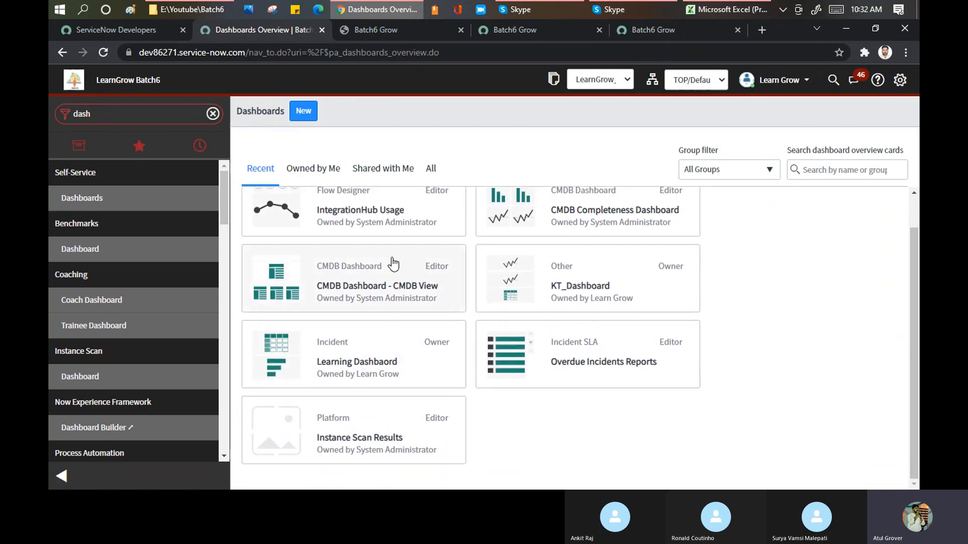
pyautogui.click(318, 169)
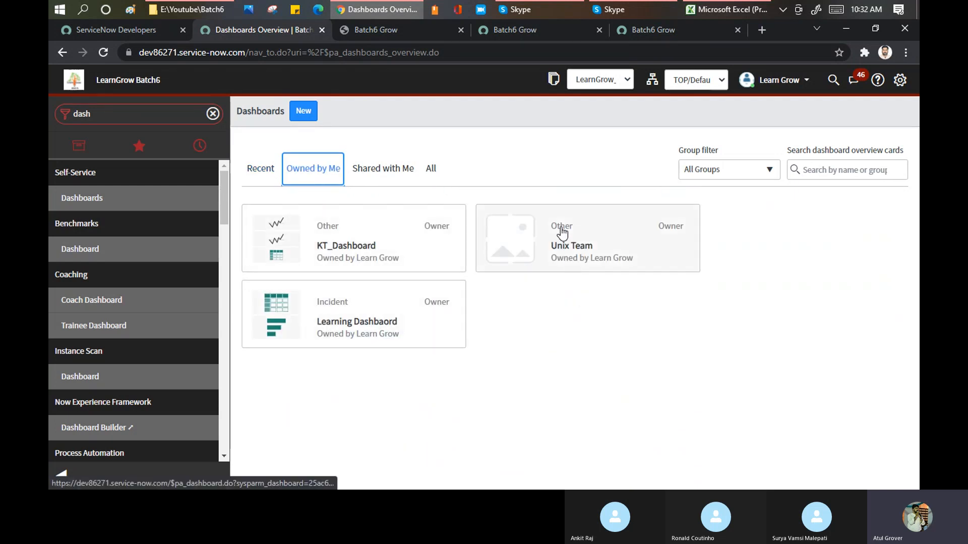
pyautogui.click(562, 233)
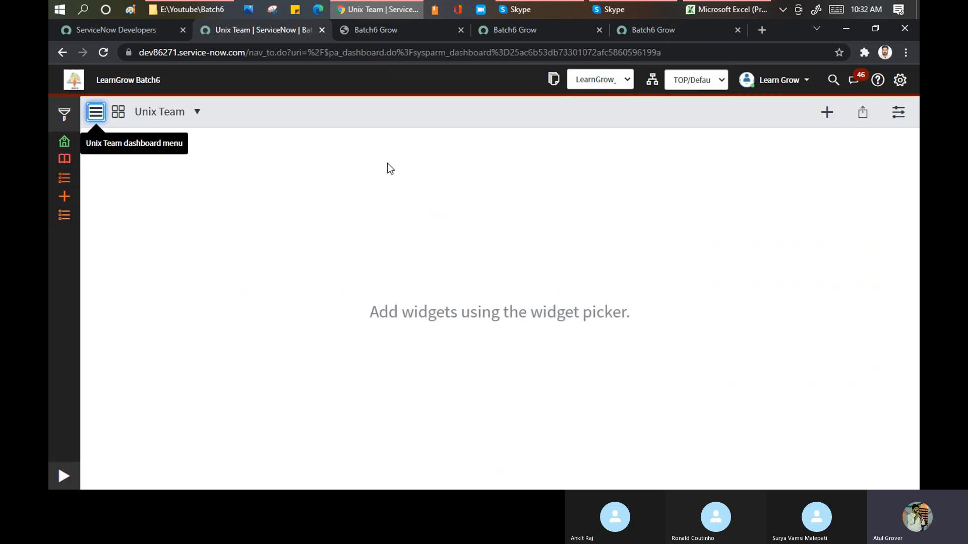
# Create an additional tab on the Unix Team dashboard.
pyautogui.click(196, 113)
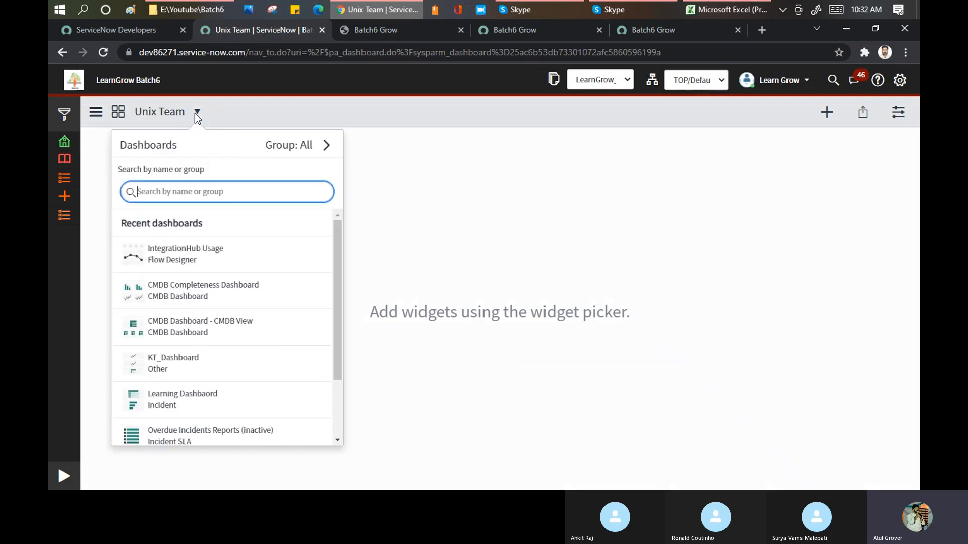
pyautogui.click(91, 113)
pyautogui.click(95, 112)
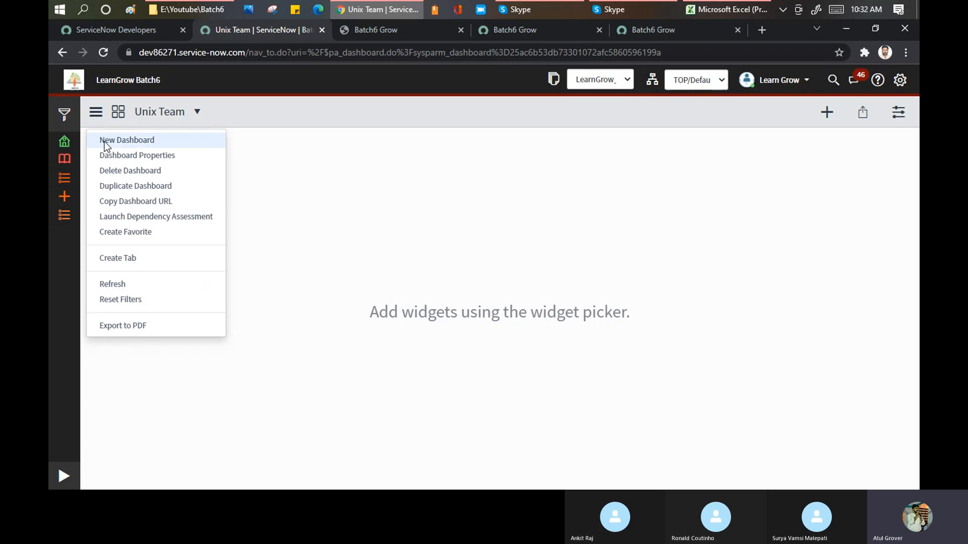
pyautogui.click(138, 260)
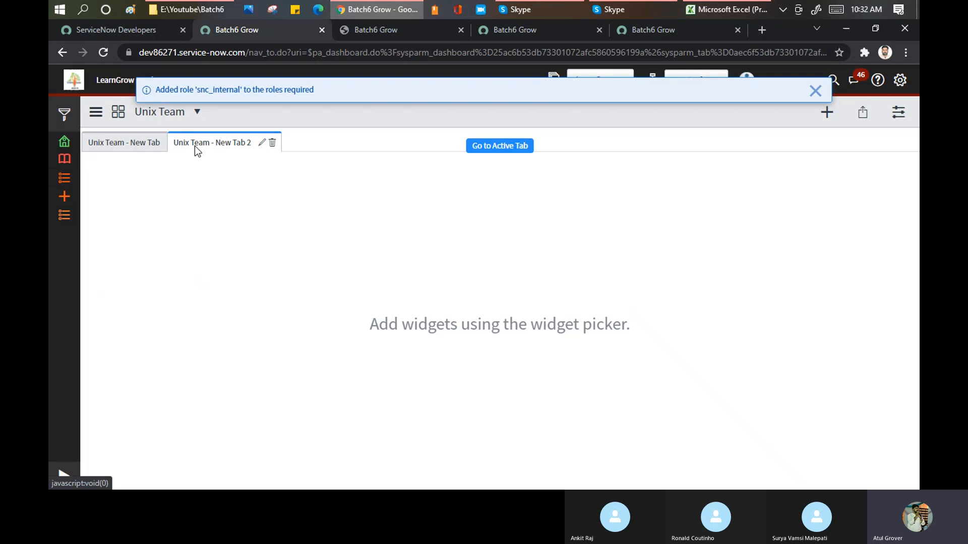
# Switch to the dashboard's first tab and open the widget picker with the Reports category.
pyautogui.click(135, 145)
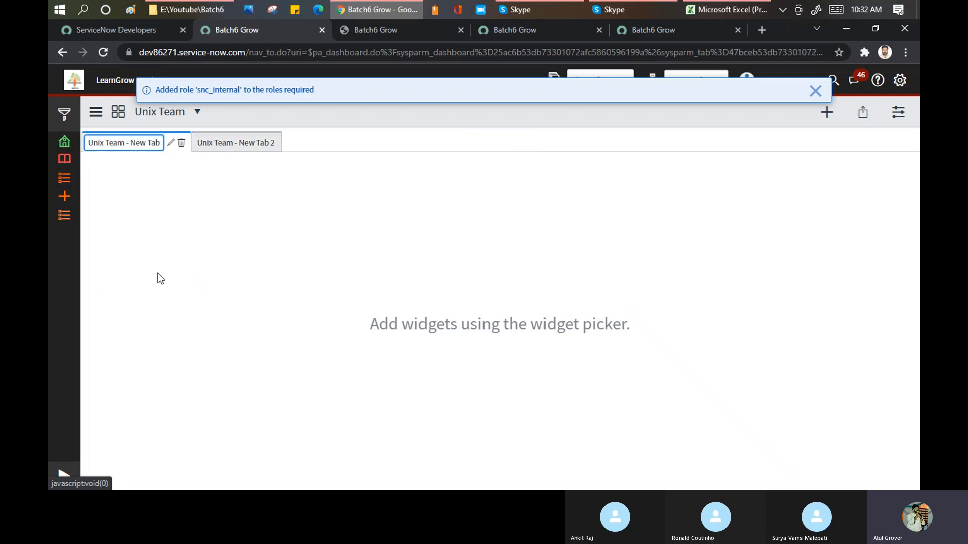
pyautogui.moveTo(368, 325); pyautogui.dragTo(663, 296)
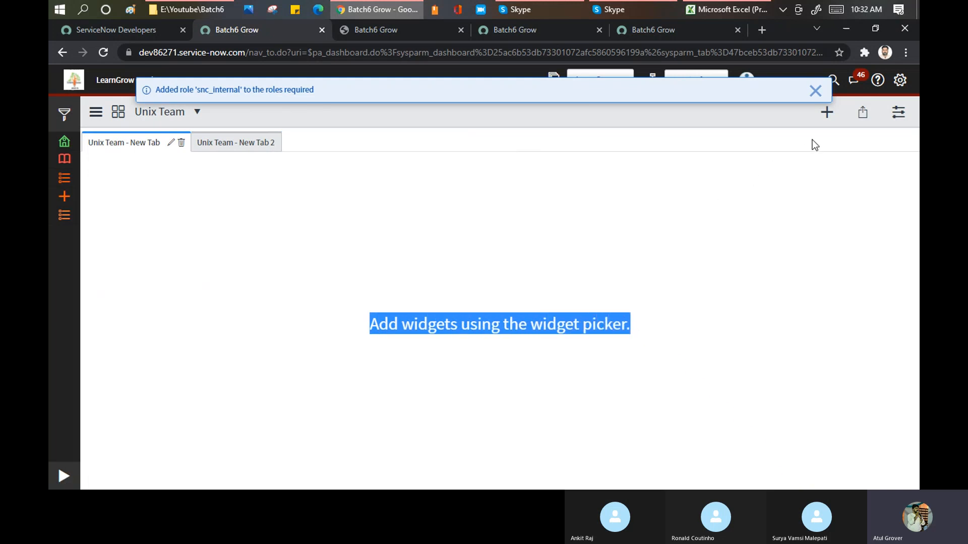
pyautogui.click(827, 114)
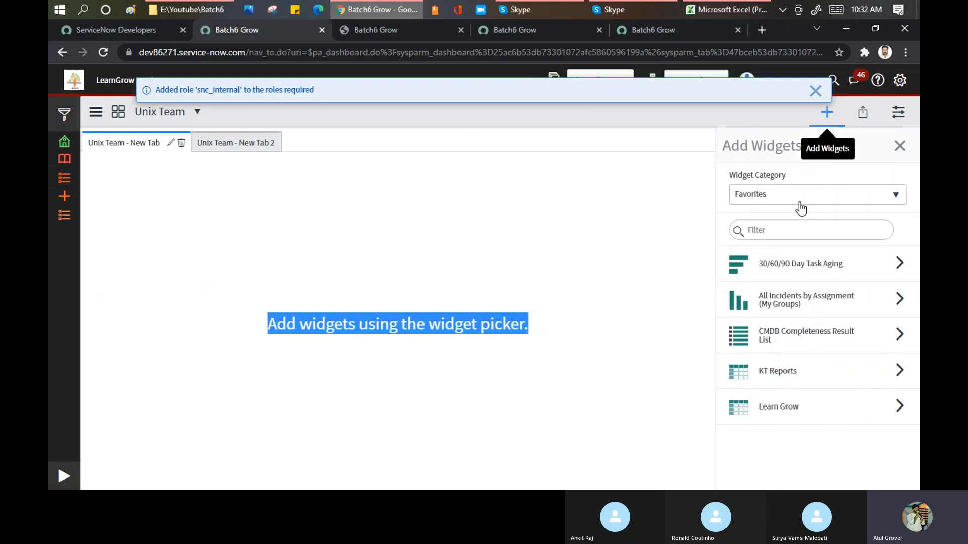
pyautogui.click(782, 200)
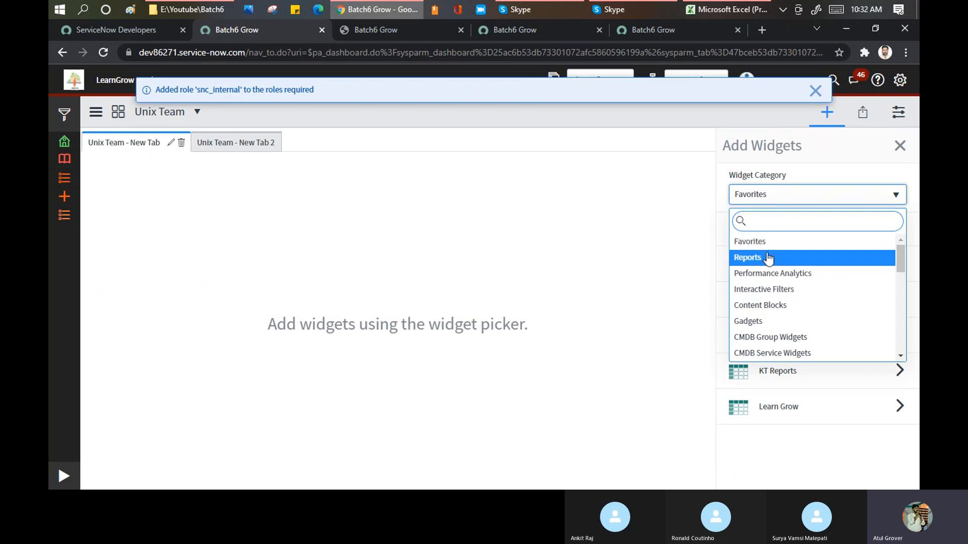
pyautogui.click(768, 256)
# Look through the available widget categories in the picker and keep Reports as the category.
pyautogui.click(766, 194)
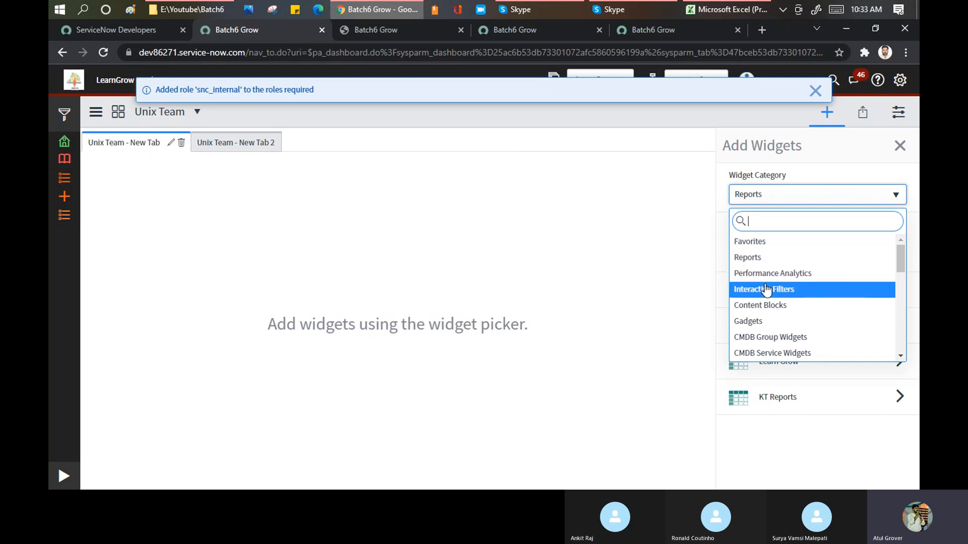
pyautogui.scroll(-1, 758, 303)
pyautogui.scroll(-6, 758, 302)
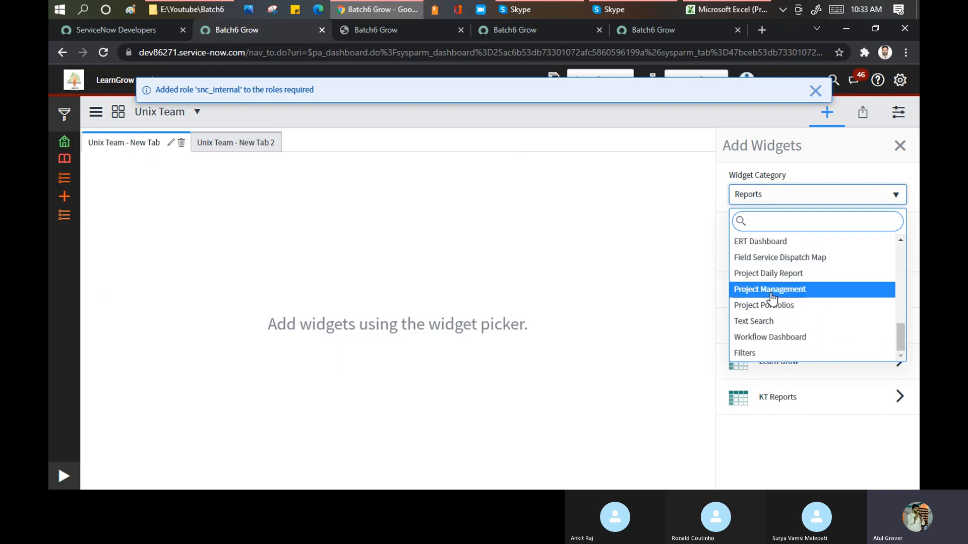
pyautogui.scroll(2, 773, 266)
pyautogui.scroll(5, 773, 266)
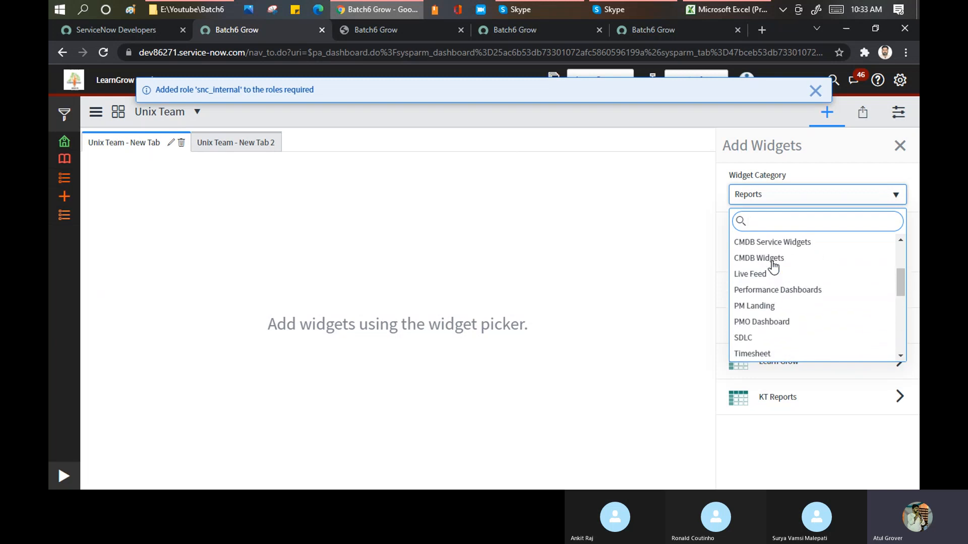
pyautogui.click(770, 257)
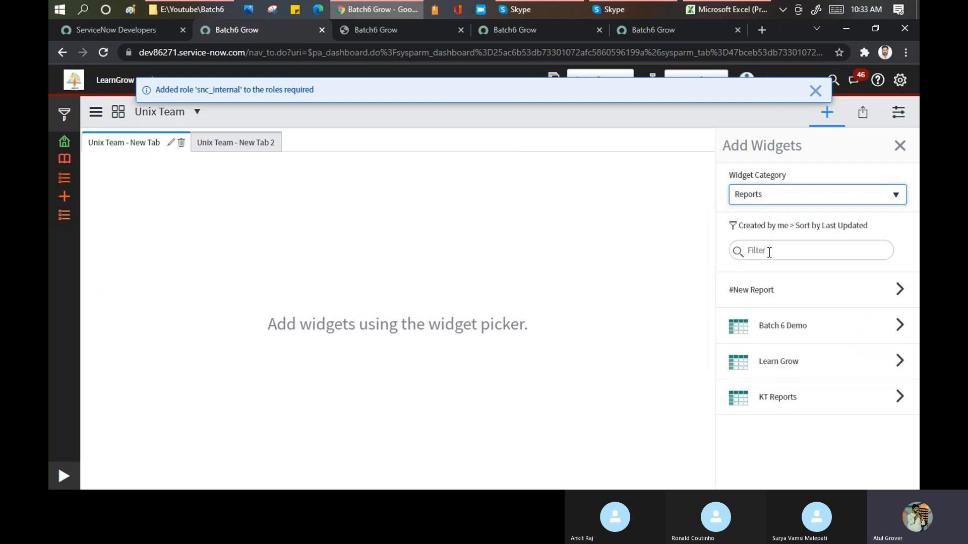
# Add the Batch 6 Demo report to the first tab, then close the widget picker and dismiss the notification.
pyautogui.click(788, 331)
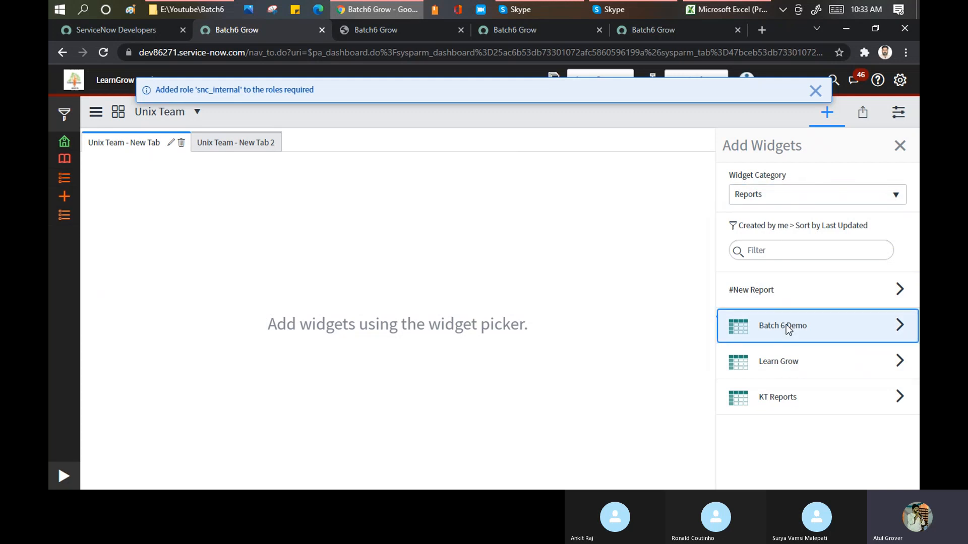
pyautogui.click(794, 419)
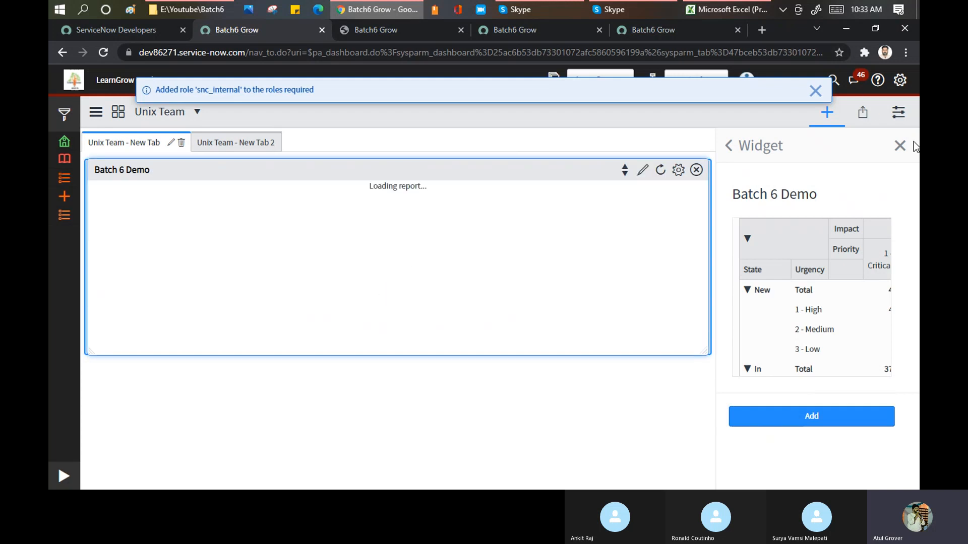
pyautogui.click(900, 147)
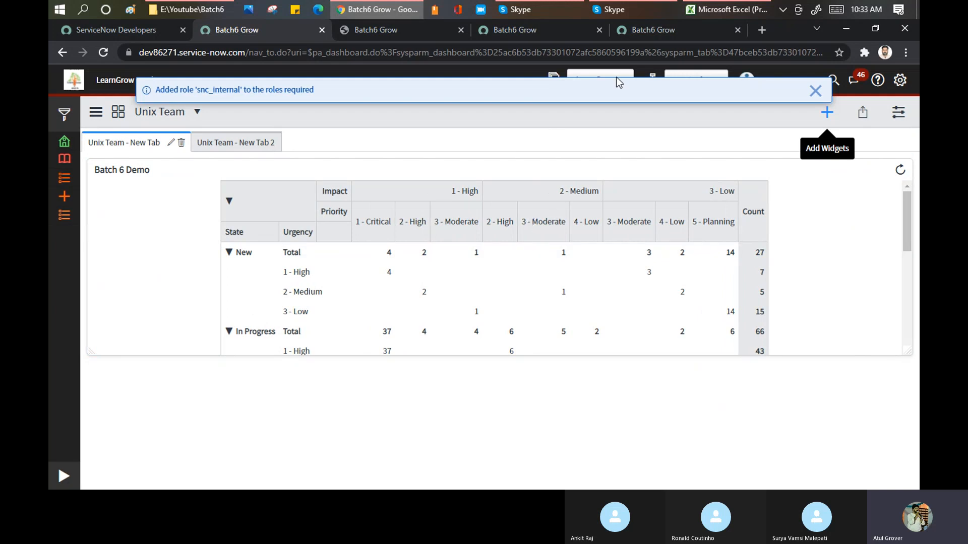
pyautogui.click(814, 91)
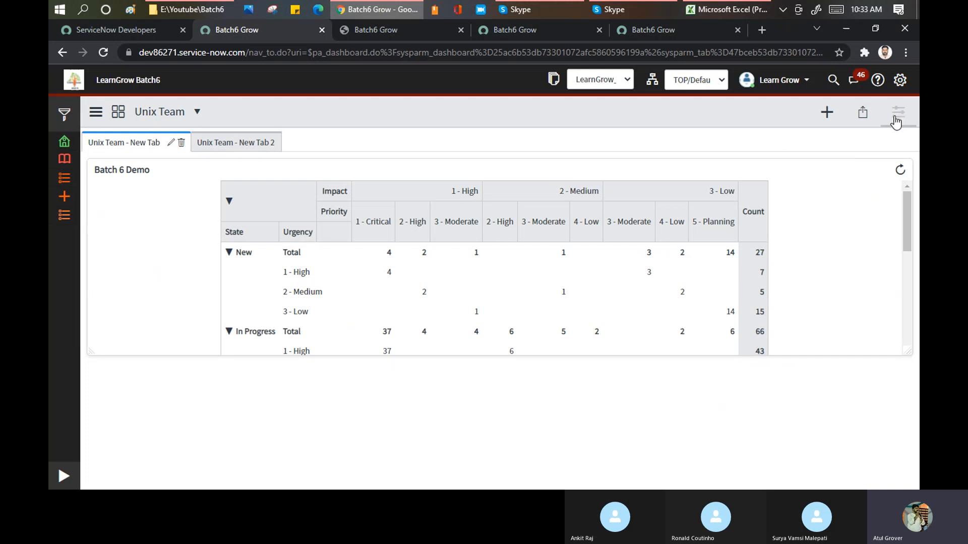
# Open sharing for the Unix Team dashboard and add the Batch6 group as a recipient.
pyautogui.click(860, 113)
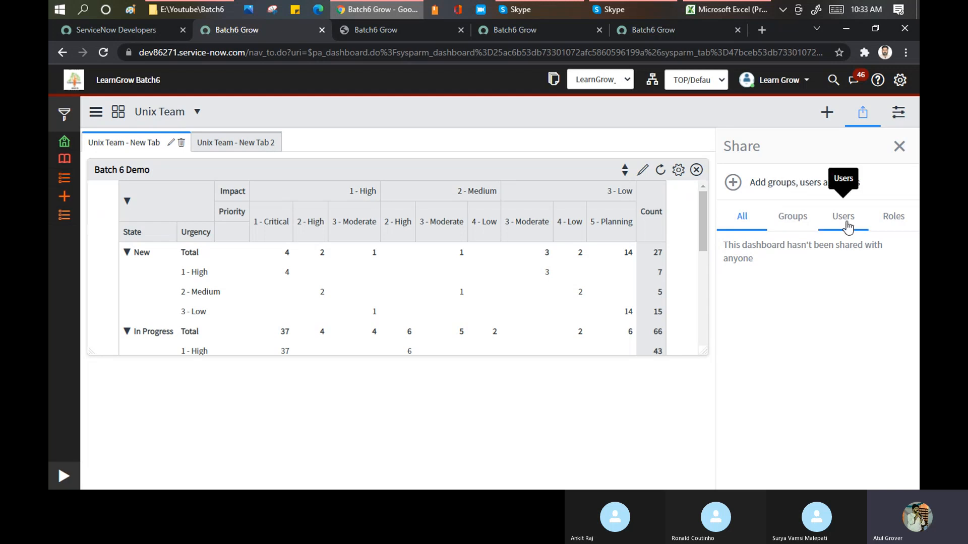
pyautogui.click(795, 218)
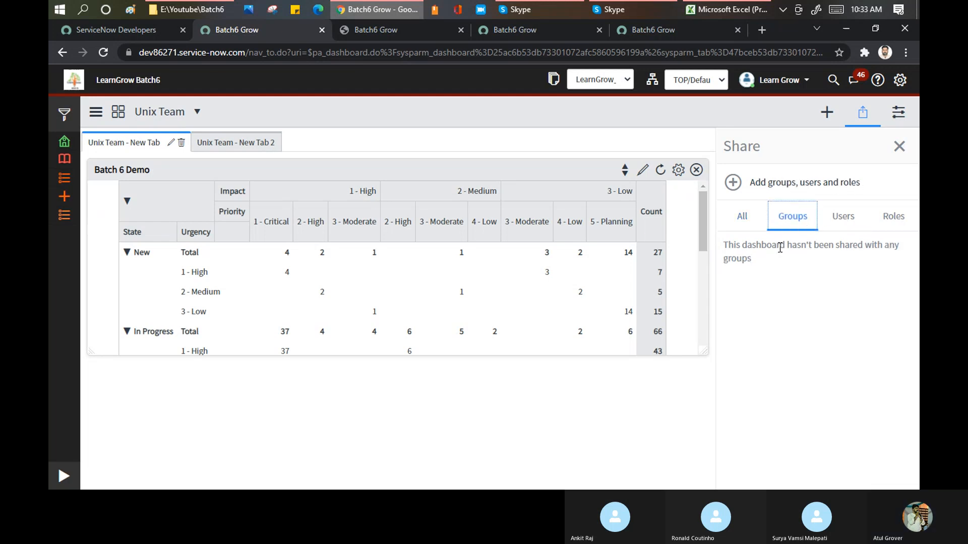
pyautogui.click(782, 190)
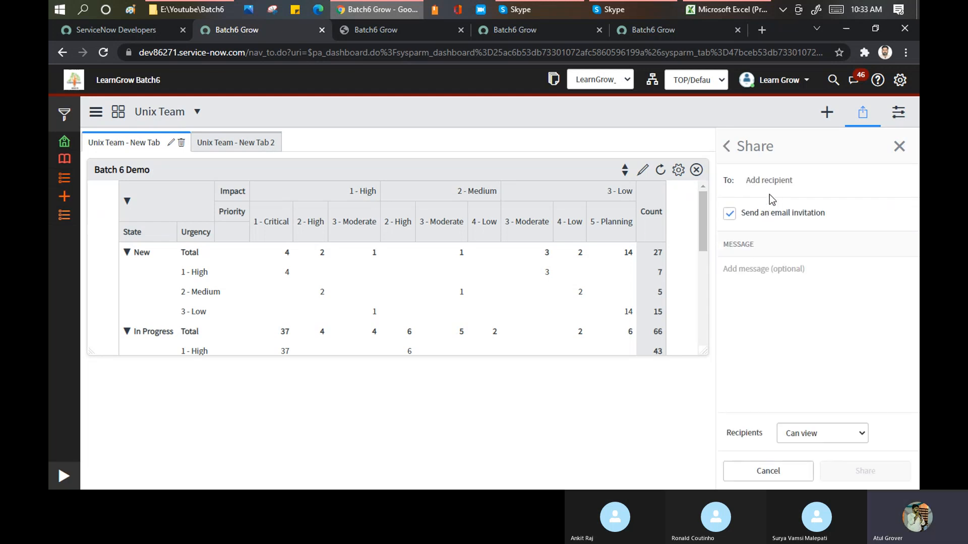
pyautogui.write('ba')
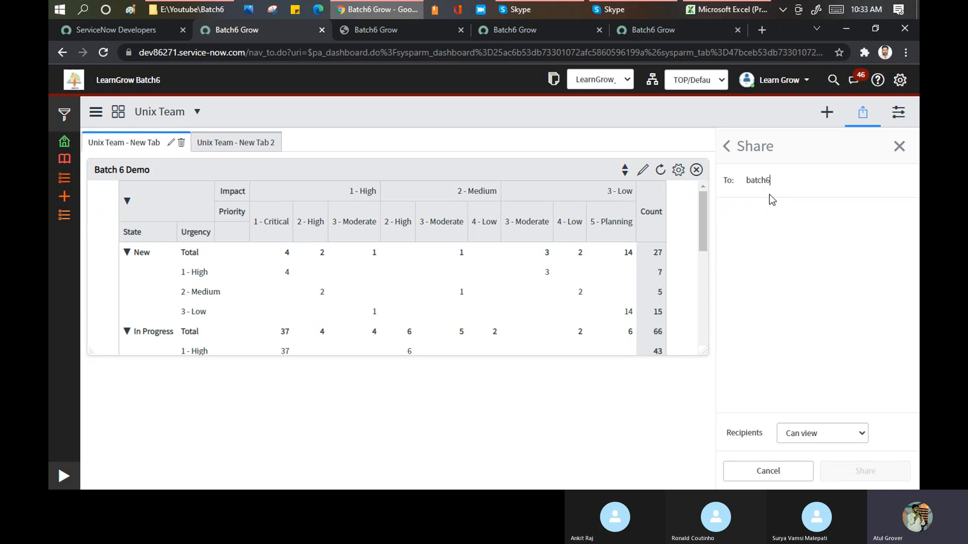
pyautogui.write('tch6')
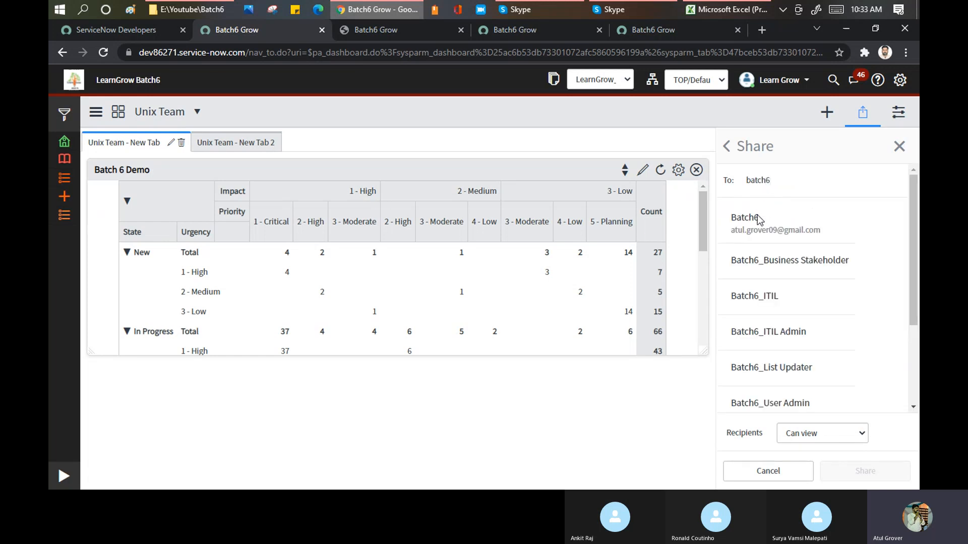
pyautogui.click(797, 223)
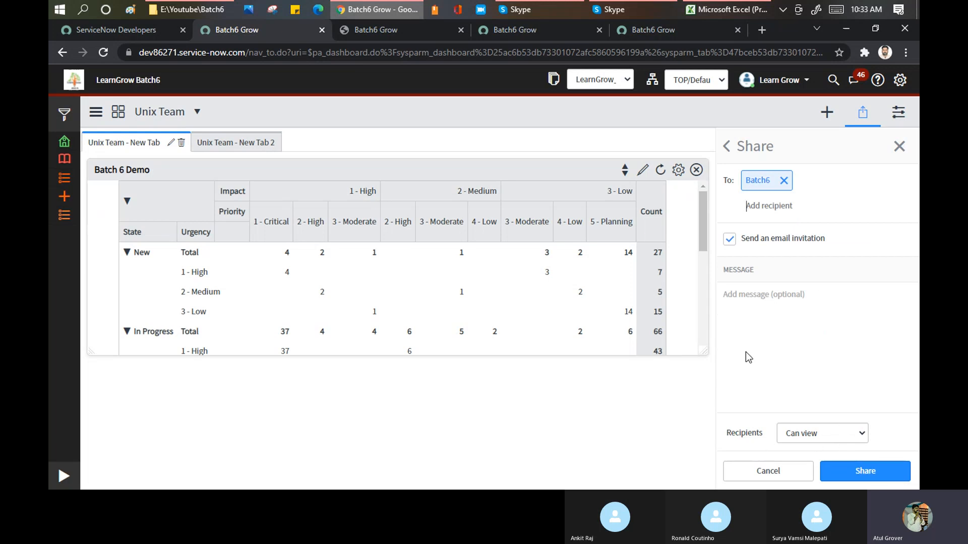
# Share the dashboard with the Batch6 group using Can view permission and close the sharing pane.
pyautogui.click(819, 430)
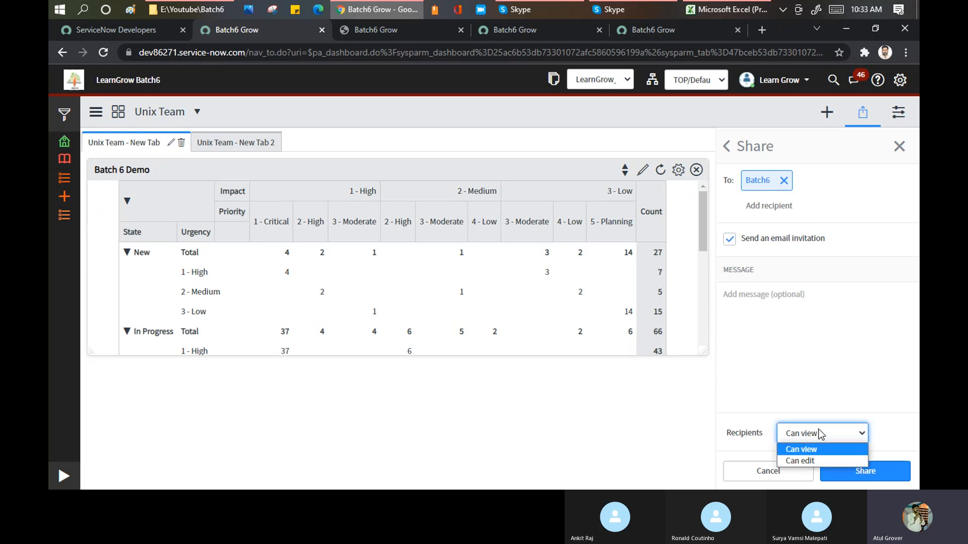
pyautogui.click(815, 449)
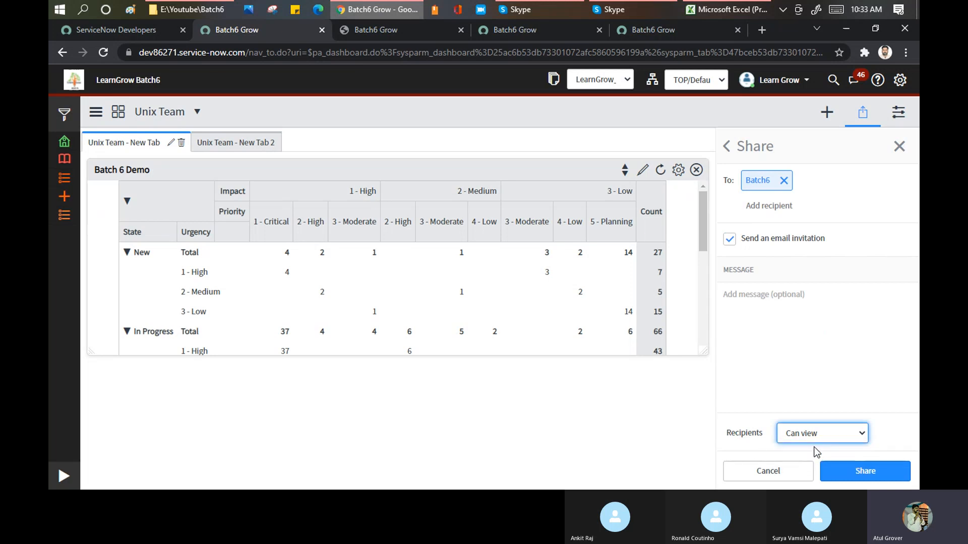
pyautogui.click(849, 473)
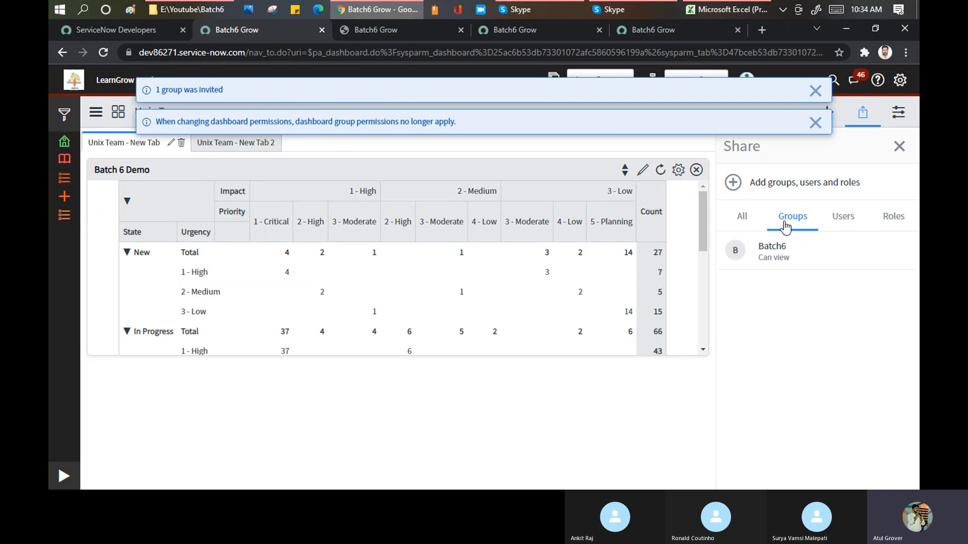
pyautogui.moveTo(791, 246)
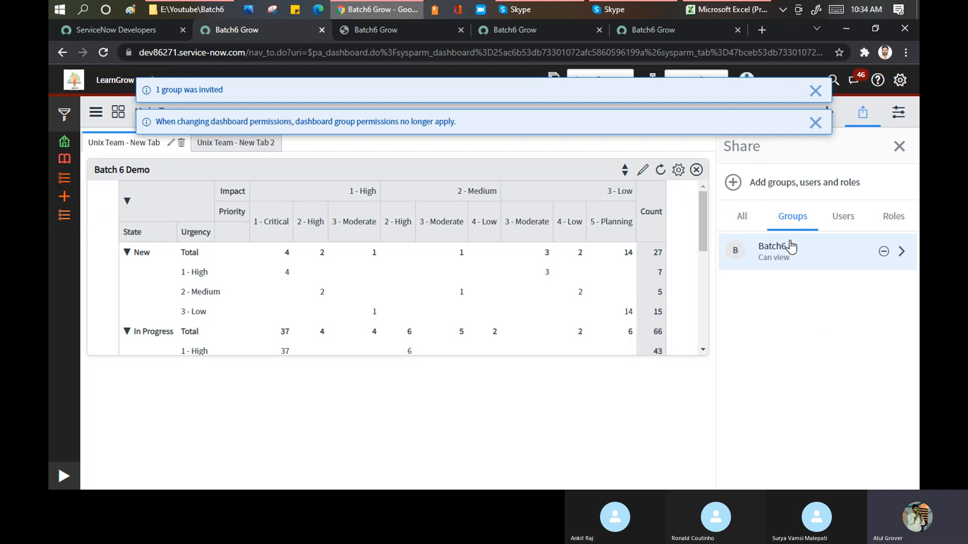
pyautogui.click(898, 147)
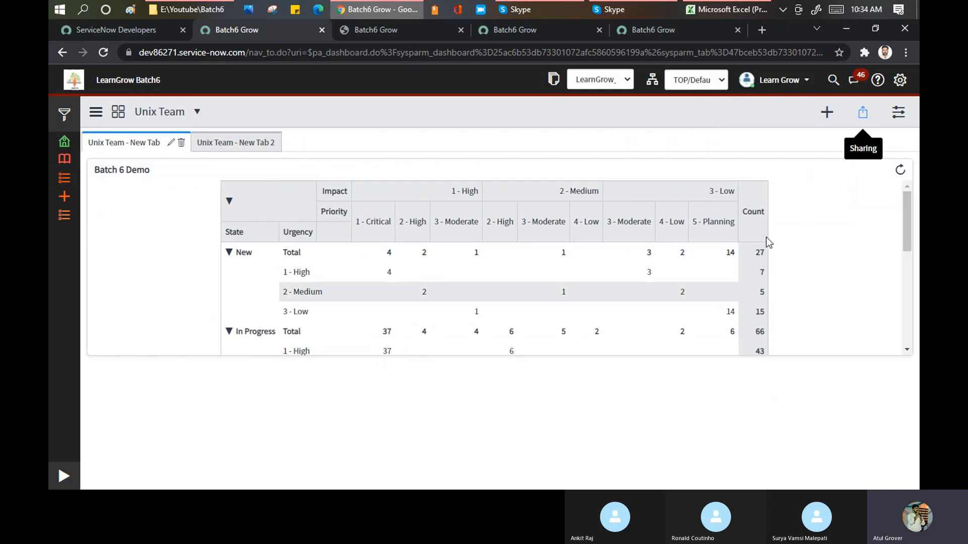
# Try the different quick layouts on the dashboard tab, apply the three-by-three grid, and close the configuration.
pyautogui.click(899, 112)
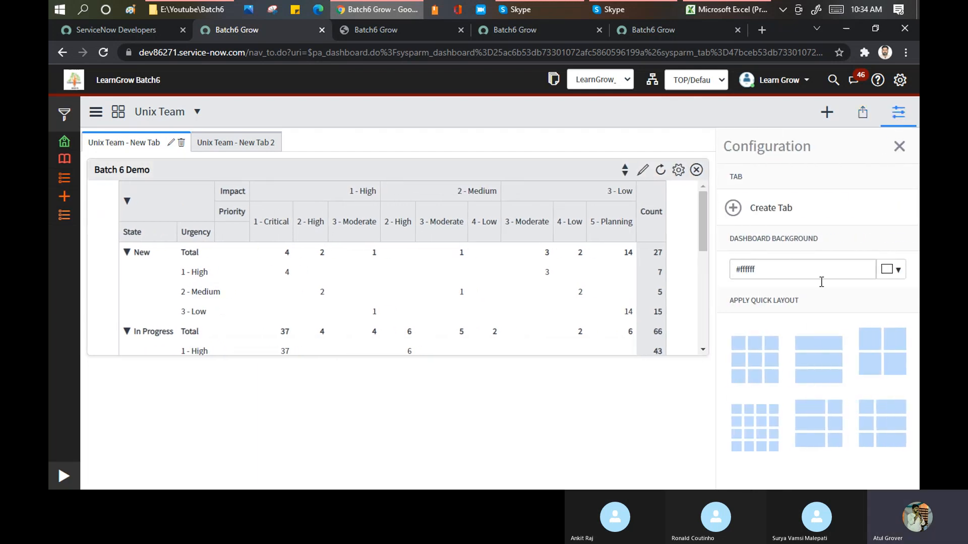
pyautogui.click(761, 364)
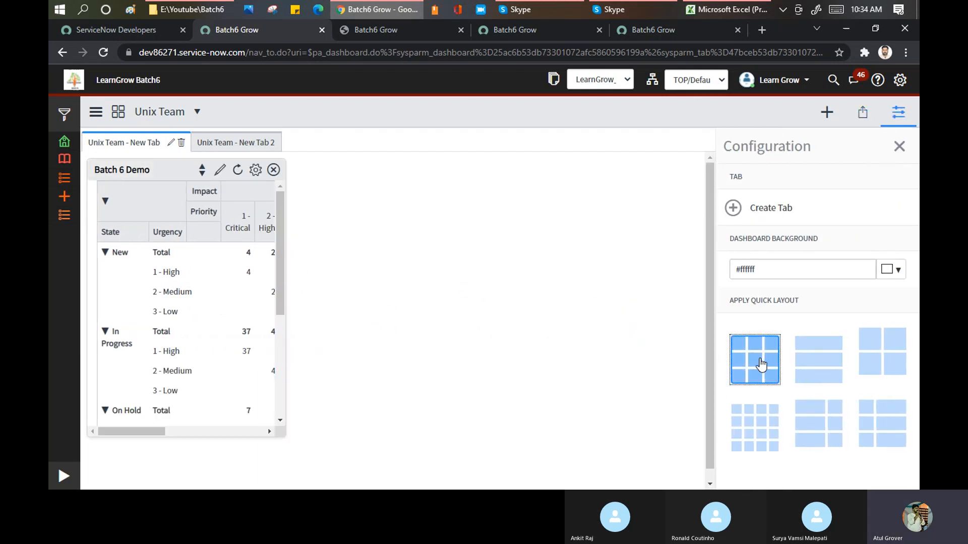
pyautogui.click(814, 371)
pyautogui.click(903, 343)
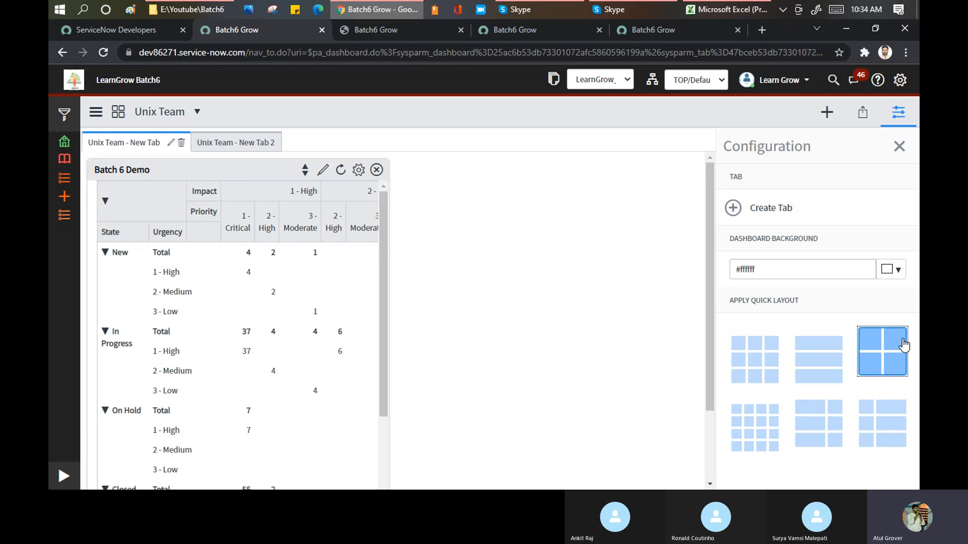
pyautogui.click(867, 419)
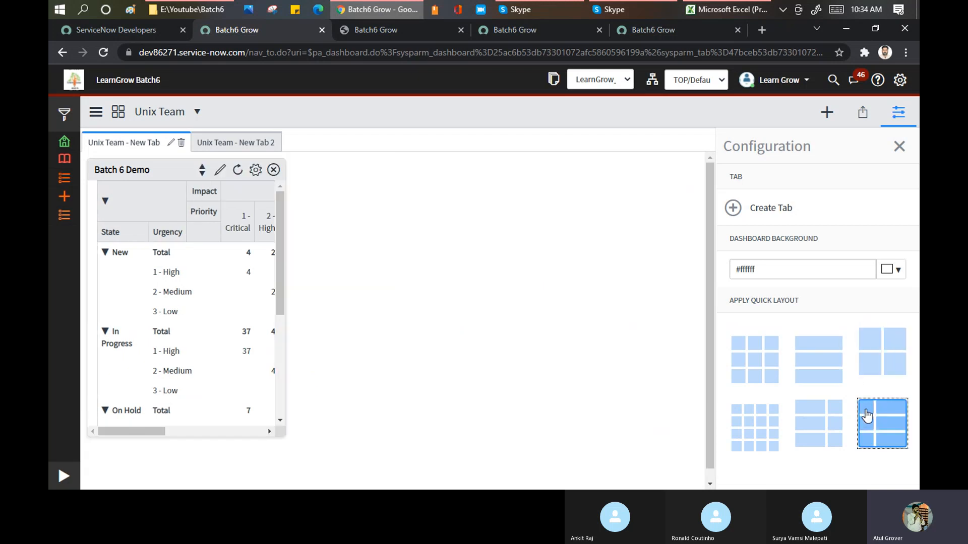
pyautogui.click(815, 434)
pyautogui.click(764, 426)
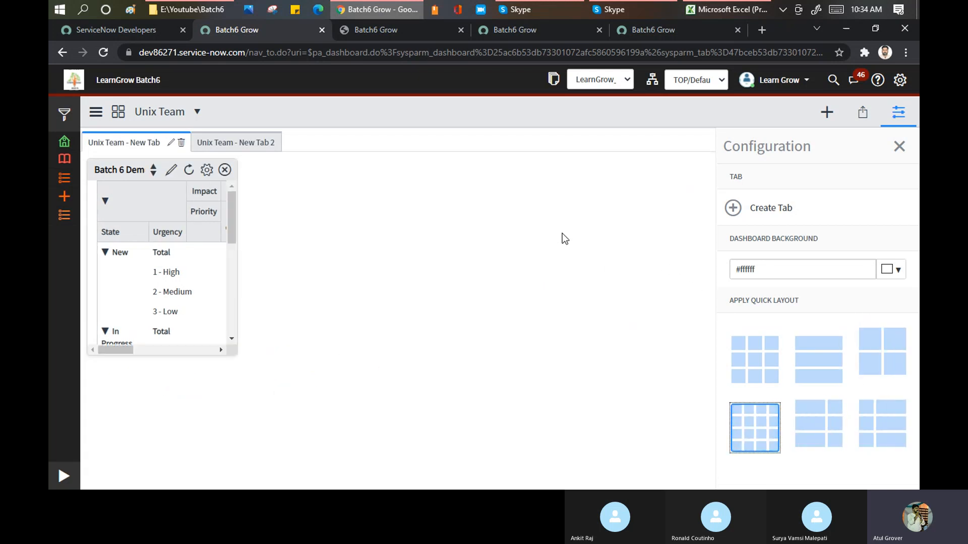
pyautogui.click(771, 369)
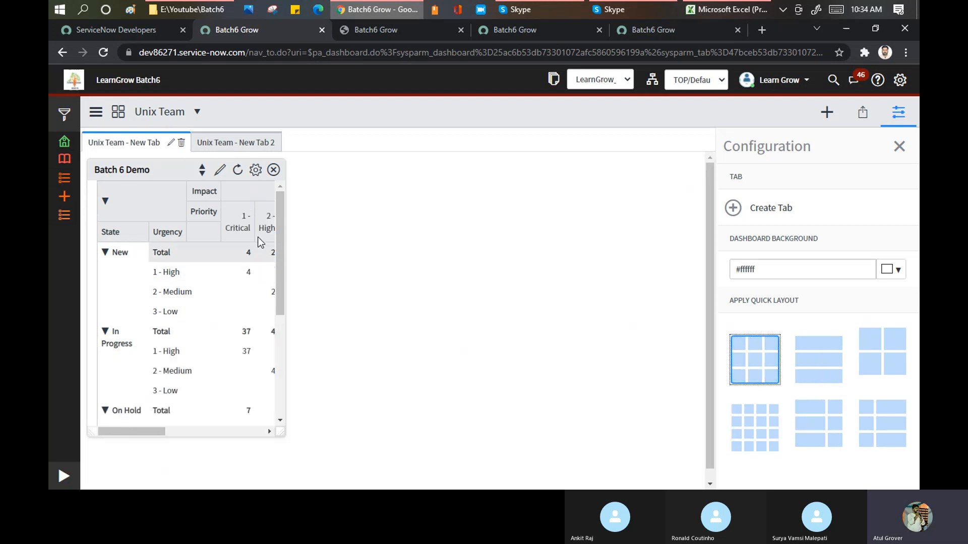
pyautogui.moveTo(280, 223)
pyautogui.mouseDown()
pyautogui.moveTo(280, 262)
pyautogui.moveTo(282, 226)
pyautogui.mouseUp()
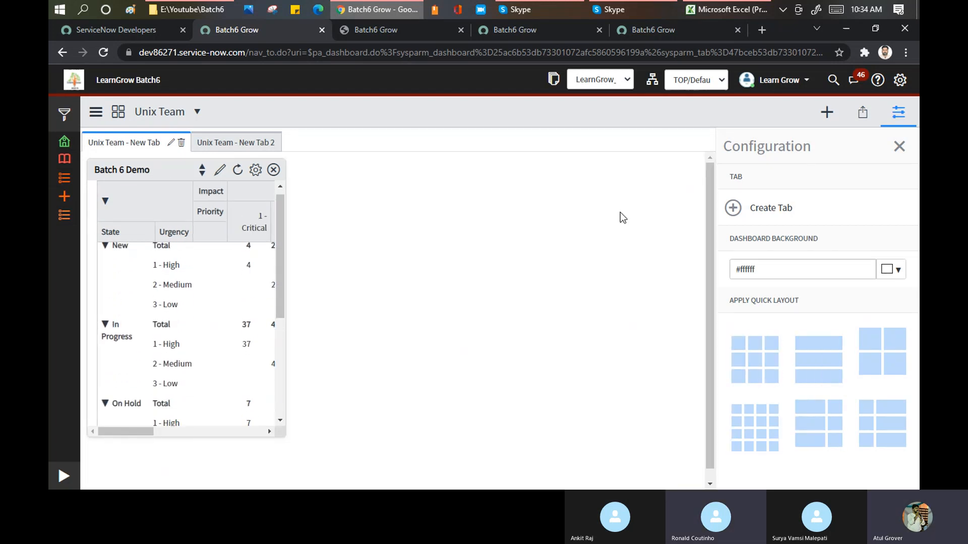
pyautogui.click(900, 147)
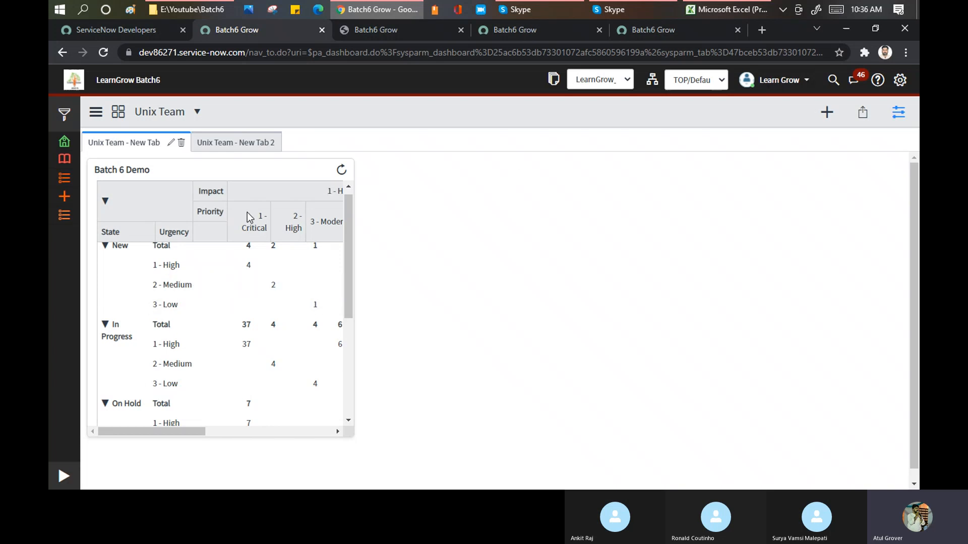
# Reopen the dashboard configuration and review the Batch 6 Demo widget's display settings without changing them.
pyautogui.moveTo(177, 429); pyautogui.dragTo(157, 430)
pyautogui.click(898, 115)
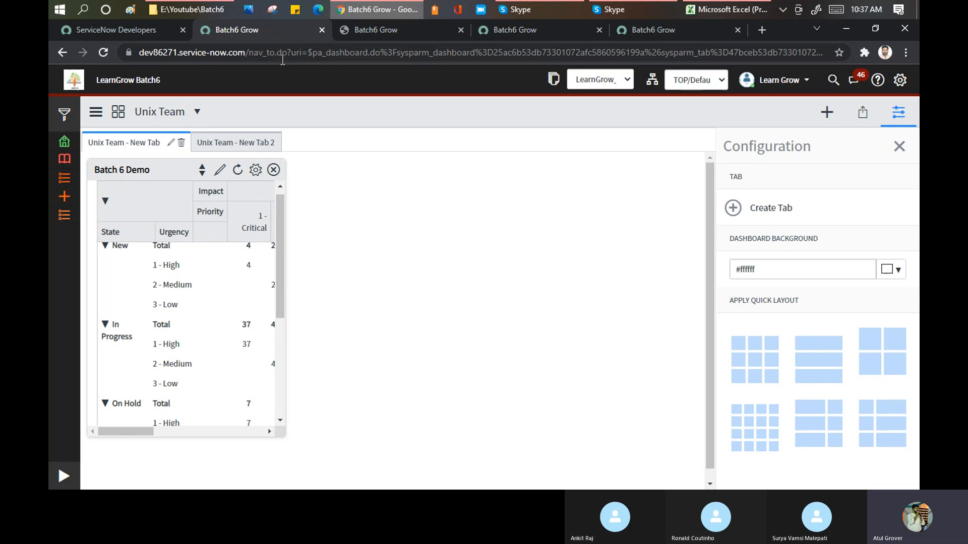
pyautogui.click(256, 171)
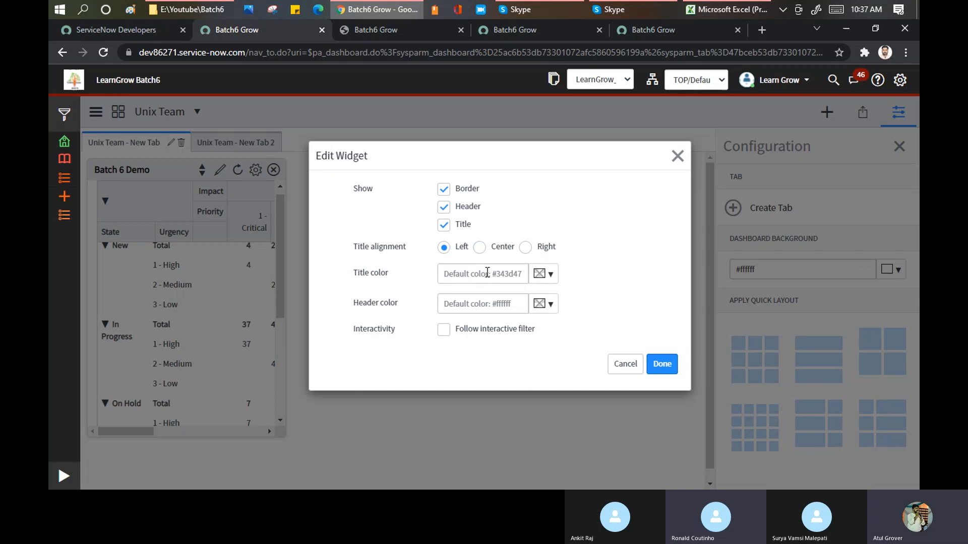
pyautogui.click(677, 157)
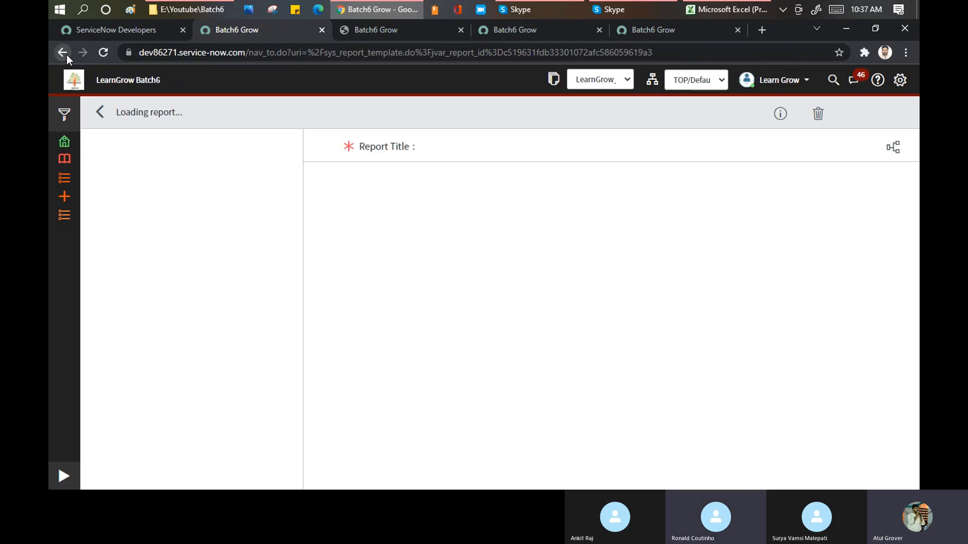
# Return to the Unix Team dashboard and open the Batch 6 Demo widget's report for editing with the navigator collapsed.
pyautogui.click(67, 55)
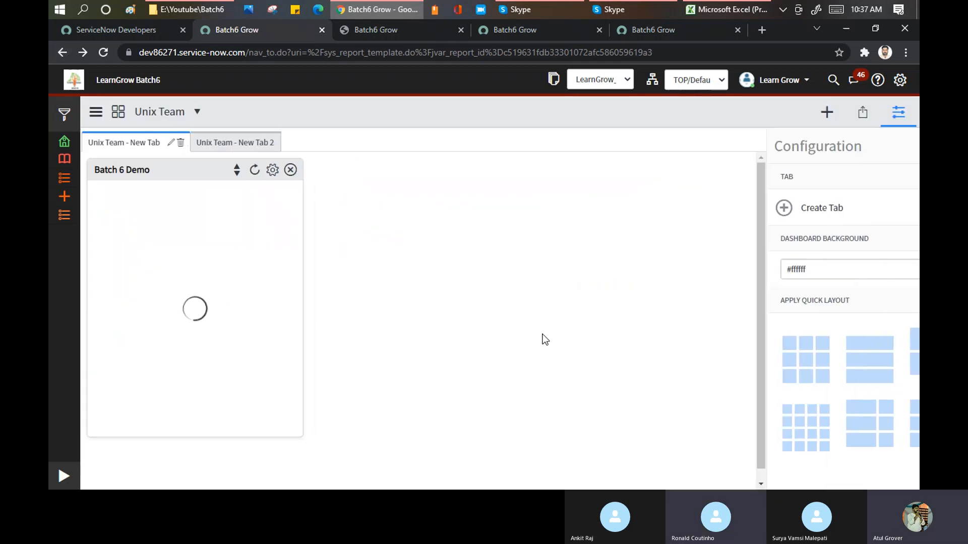
pyautogui.click(63, 474)
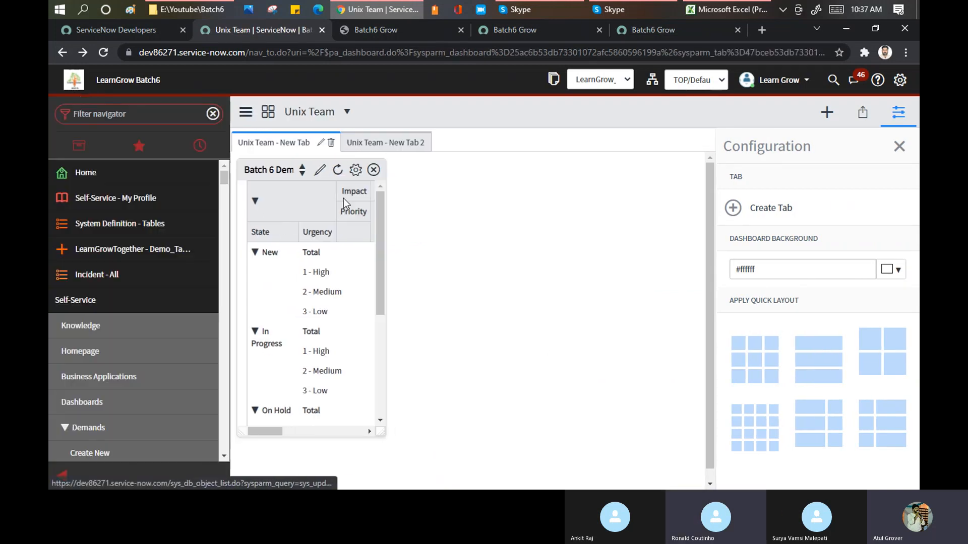
pyautogui.click(321, 172)
pyautogui.click(69, 476)
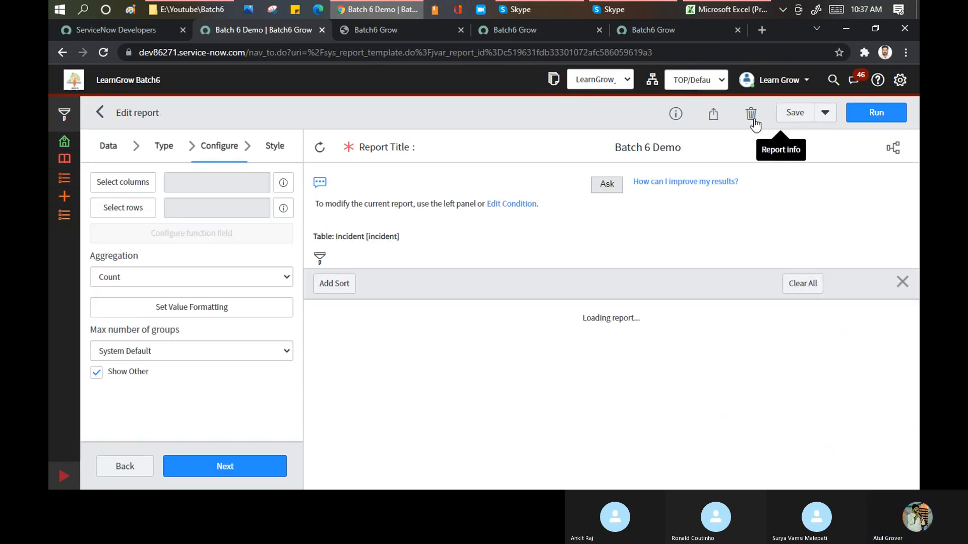
# Open the sharing options of the Batch 6 Demo report and bring up its Add to Dashboard dialog.
pyautogui.click(710, 119)
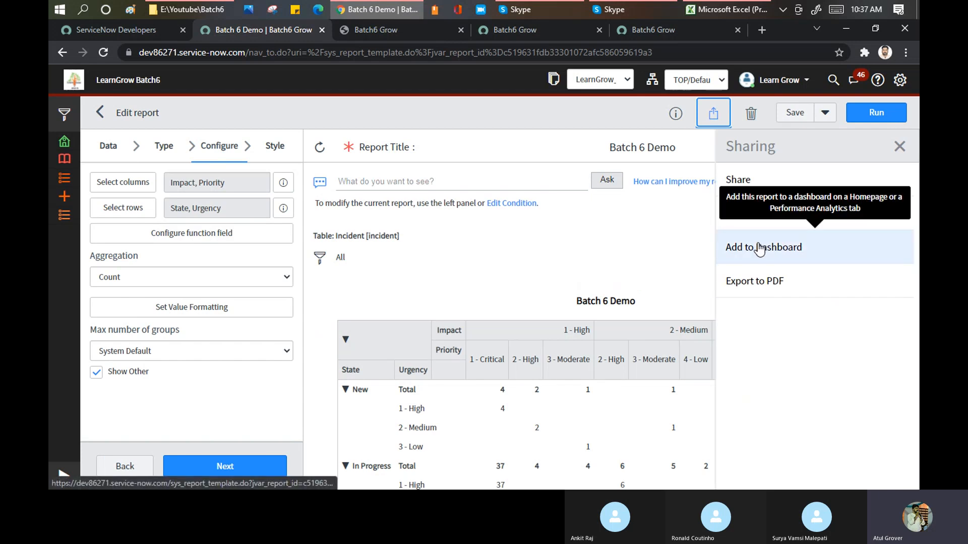
pyautogui.click(760, 248)
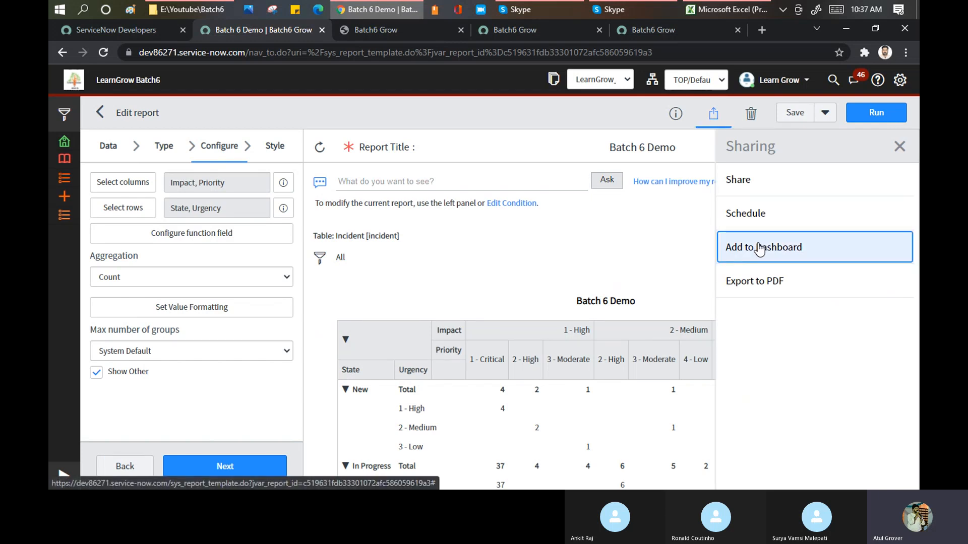
pyautogui.click(761, 249)
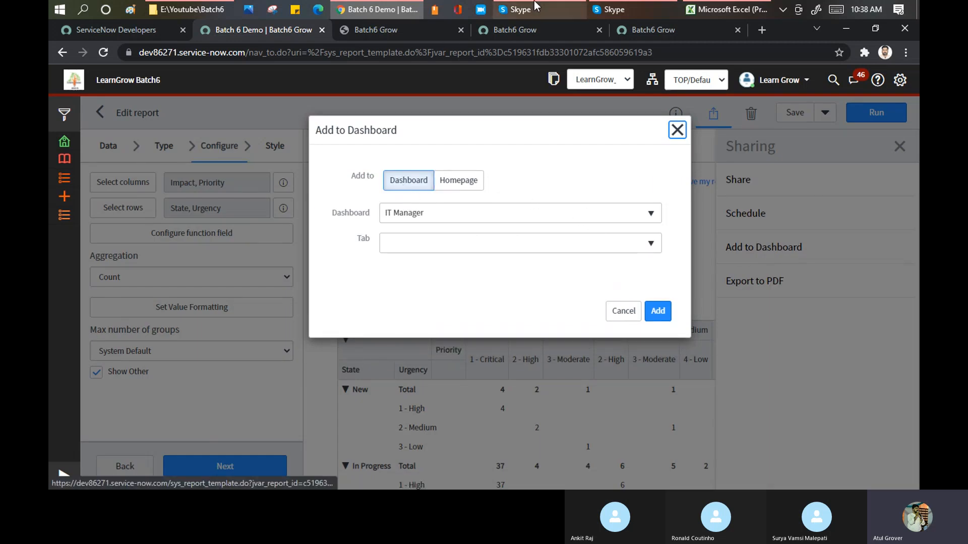
# Load the dev86271.service-now.com instance home page in the browser tab showing the Incident related lists configuration.
pyautogui.click(630, 30)
pyautogui.click(588, 53)
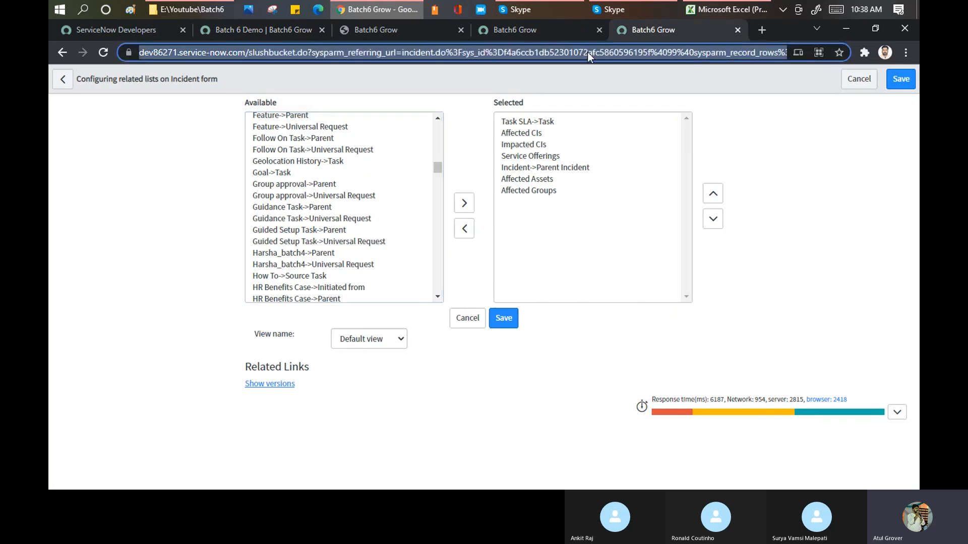
pyautogui.write('dev')
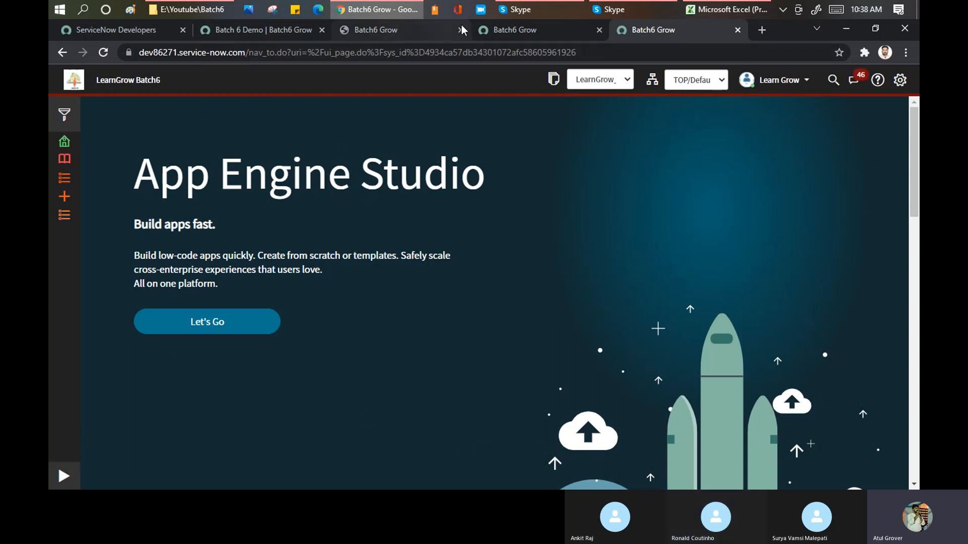
# Return to the Batch 6 Demo report, view the Homepage placement options for adding it, and cancel the dialog.
pyautogui.click(286, 29)
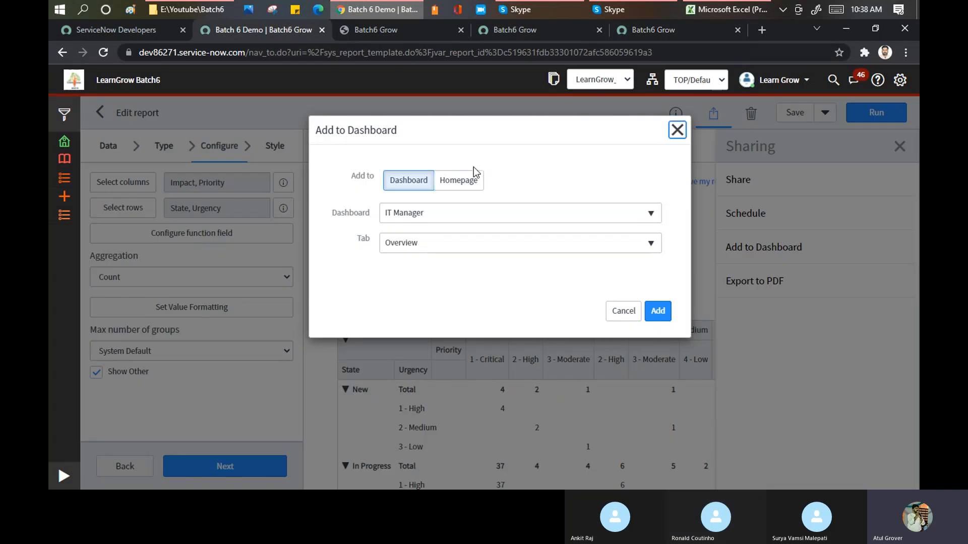
pyautogui.click(456, 188)
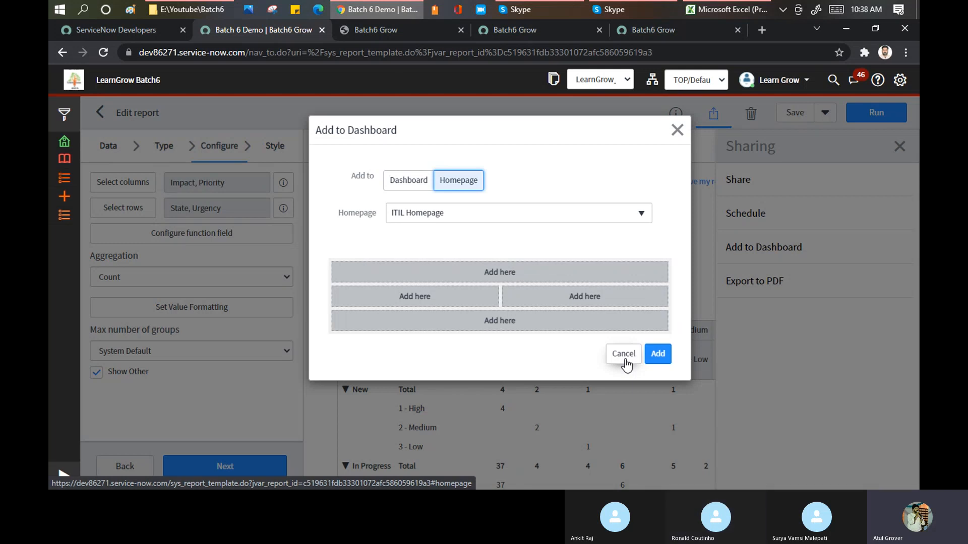
pyautogui.click(624, 354)
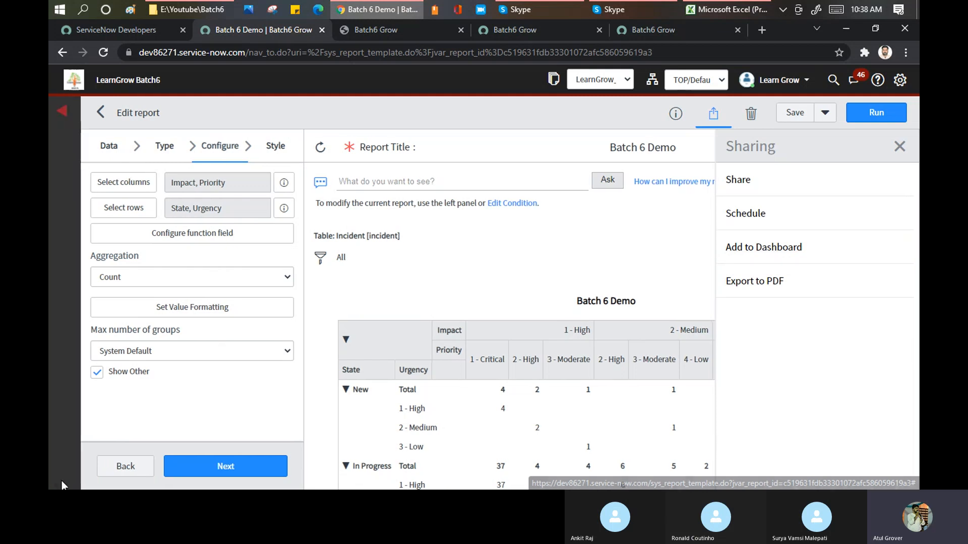
# Expand the navigator, filter it by "report", and open the Summary Sets module in a new browser tab.
pyautogui.click(63, 476)
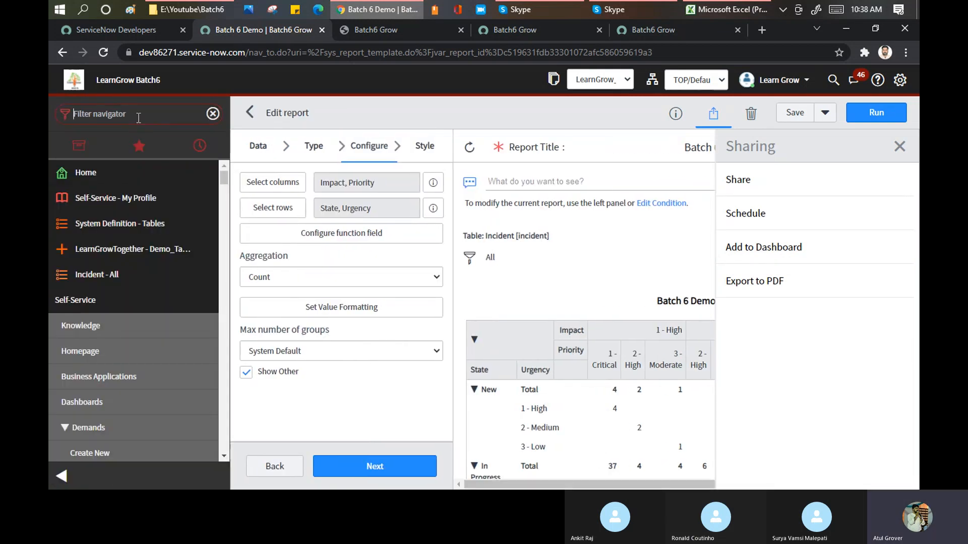
pyautogui.write('re')
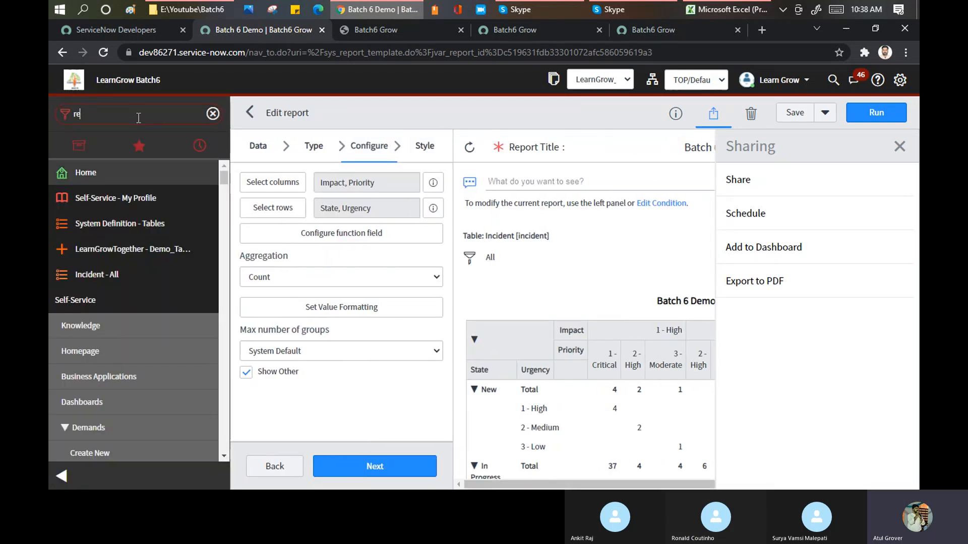
pyautogui.write('port')
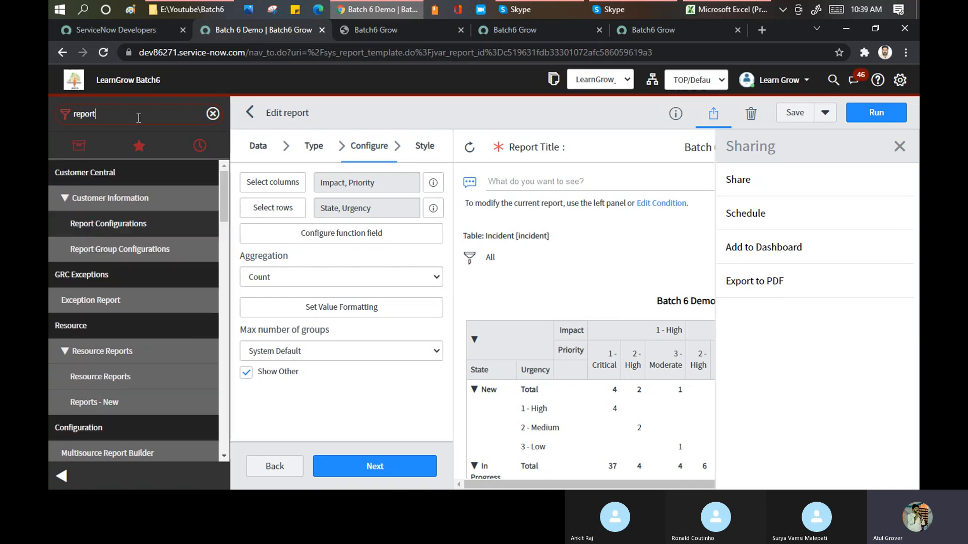
pyautogui.scroll(-8, 135, 308)
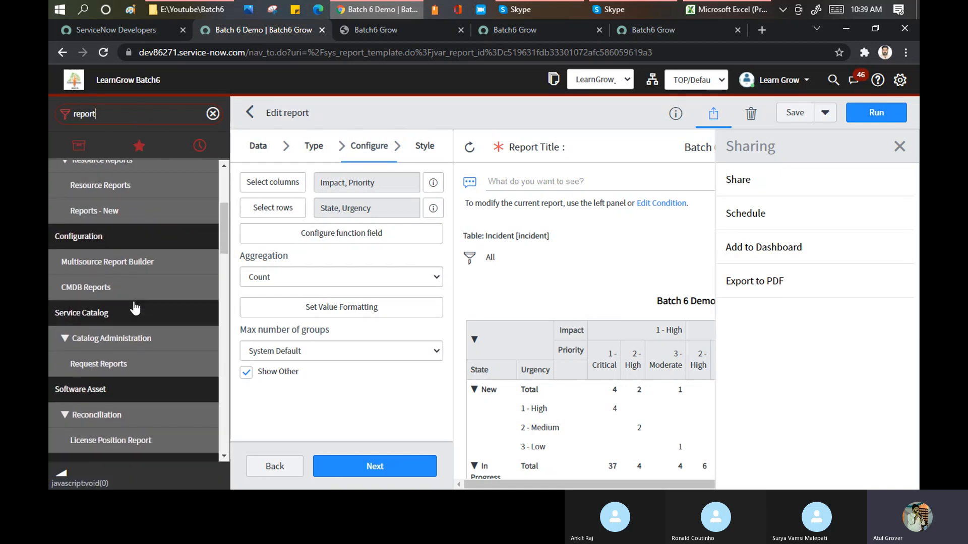
pyautogui.scroll(-10, 135, 308)
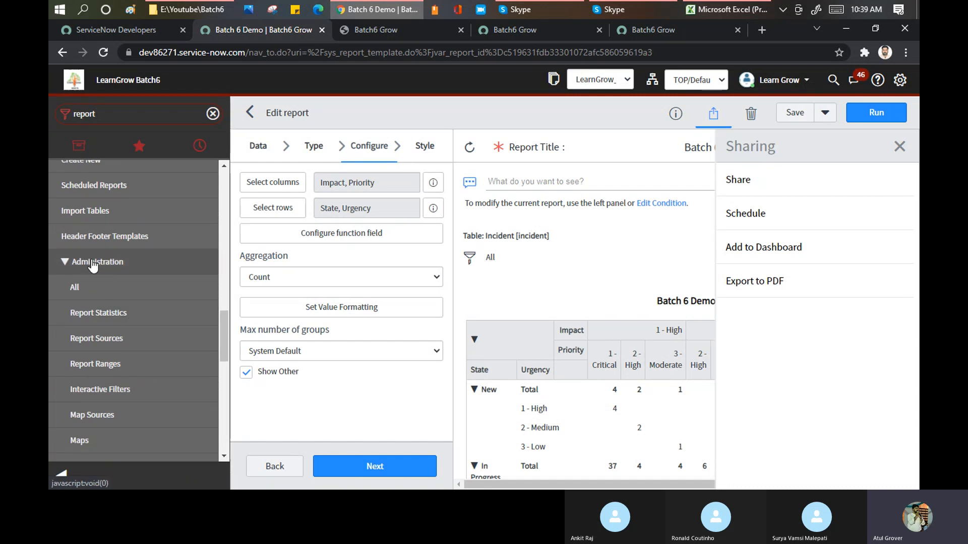
pyautogui.scroll(-4, 116, 289)
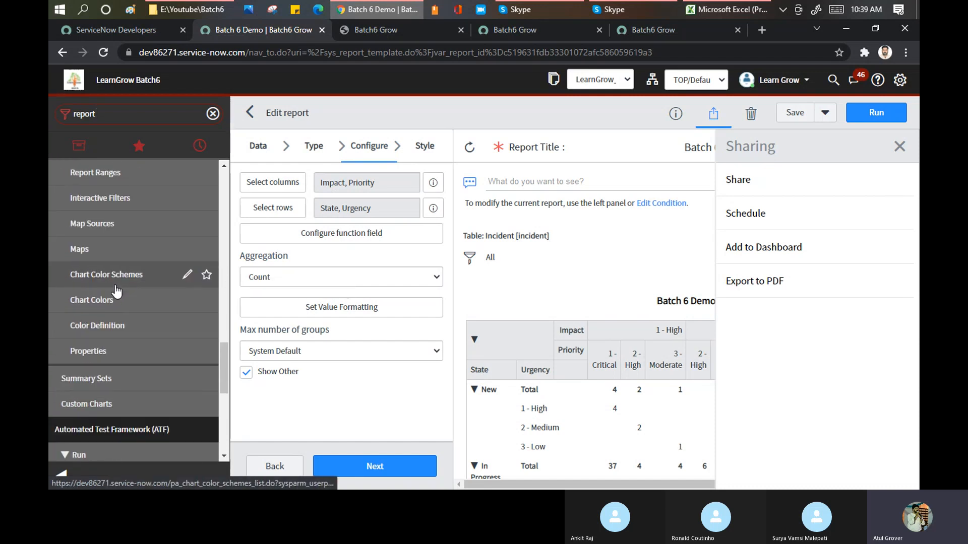
pyautogui.middleClick(98, 383)
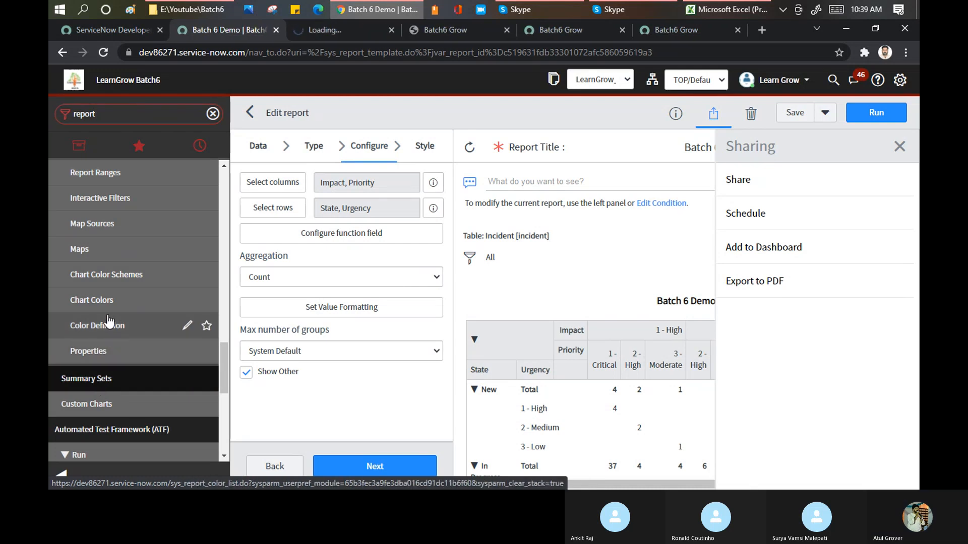
# Open Report Statistics from the report administration modules in a new browser tab and switch to it.
pyautogui.scroll(-1, 196, 217)
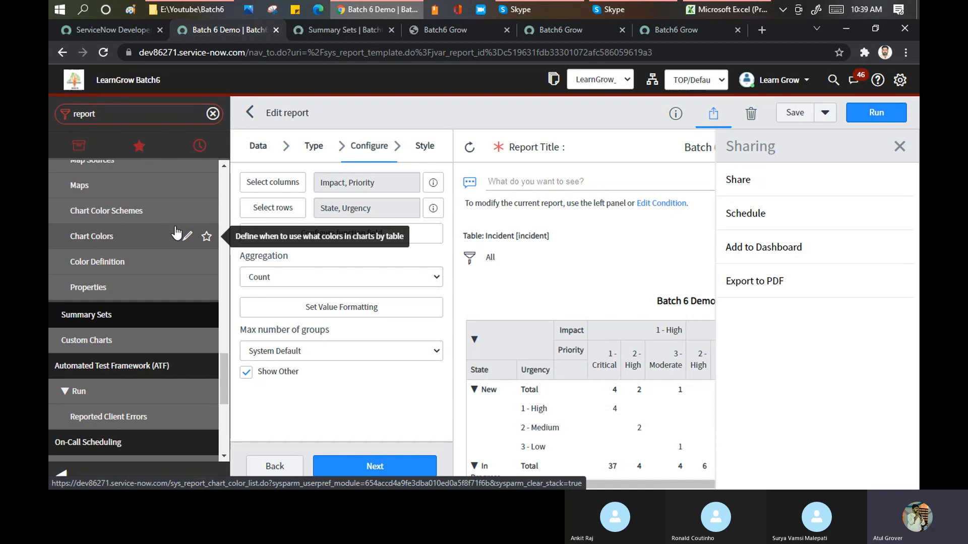
pyautogui.moveTo(224, 373); pyautogui.dragTo(220, 332)
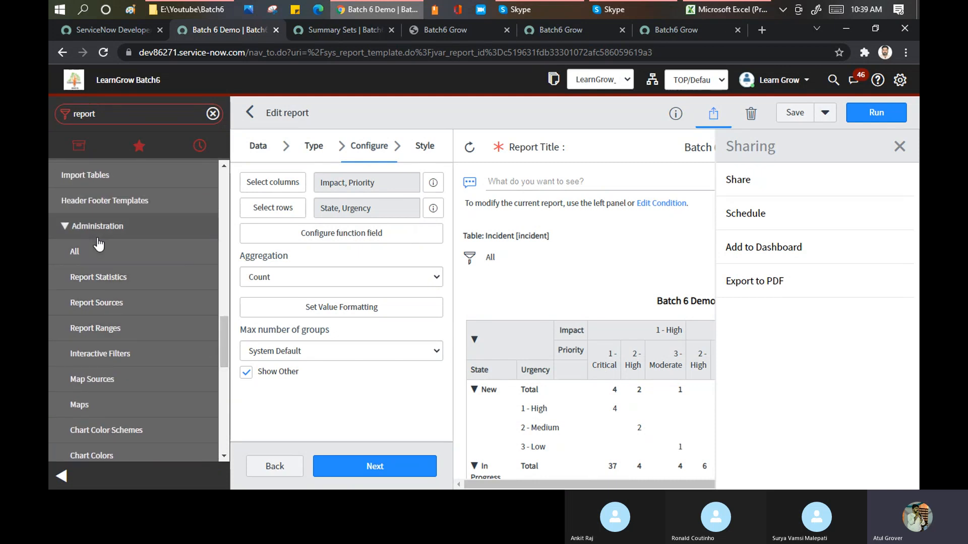
pyautogui.middleClick(100, 282)
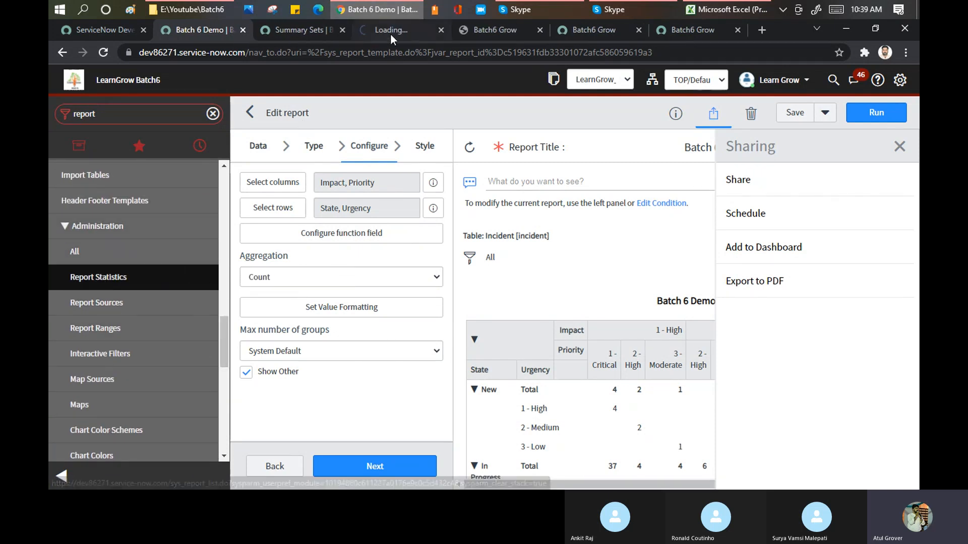
pyautogui.click(394, 28)
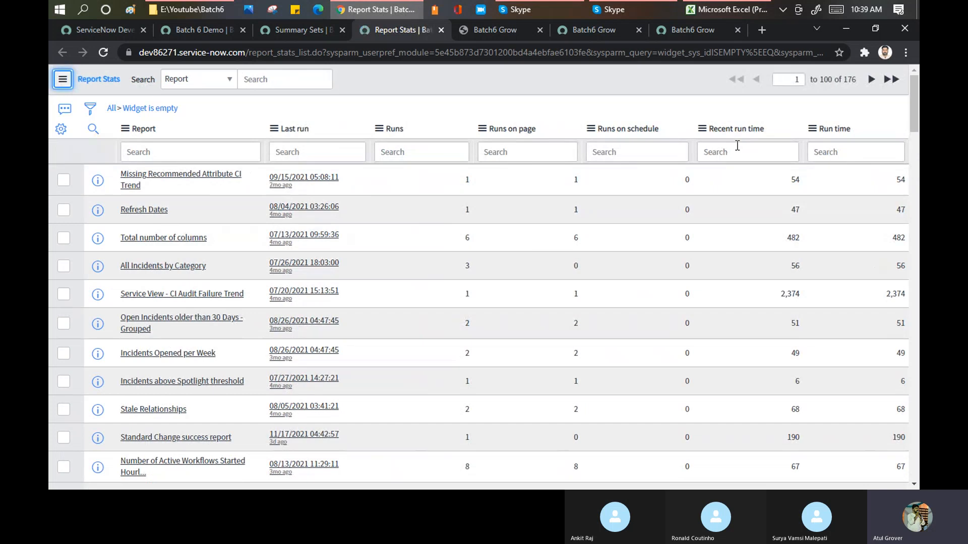
# Examine the Report Stats list for each report's last run, run counts and run times.
pyautogui.scroll(-9, 755, 215)
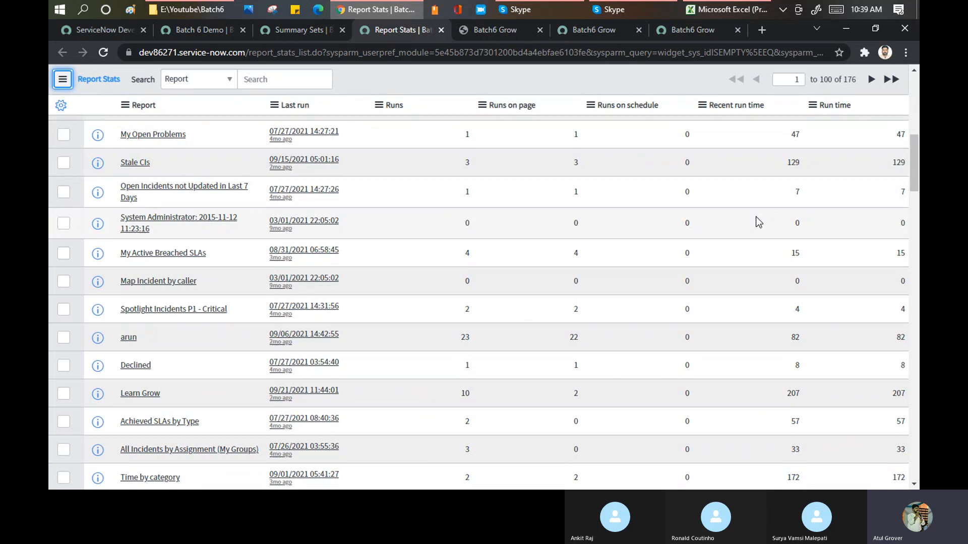
pyautogui.scroll(-3, 756, 217)
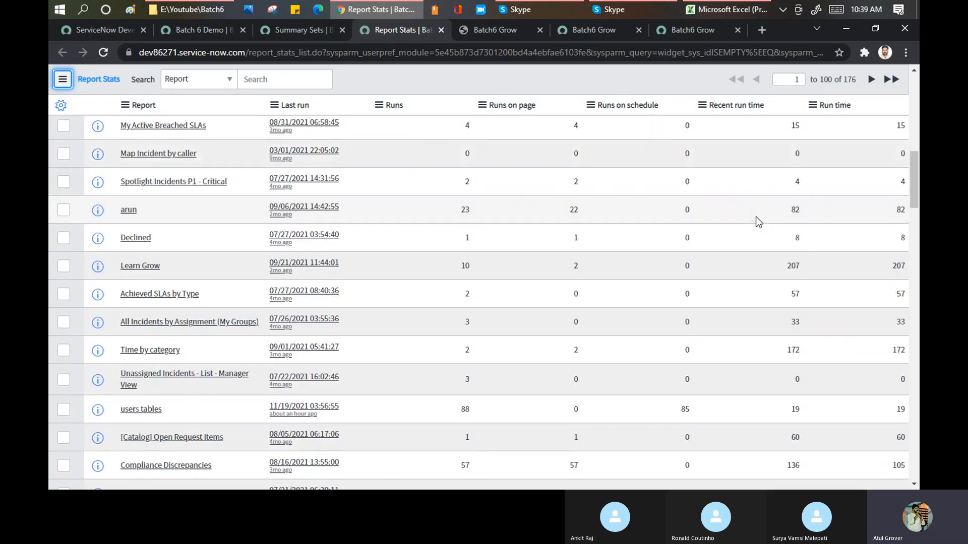
pyautogui.scroll(12, 759, 222)
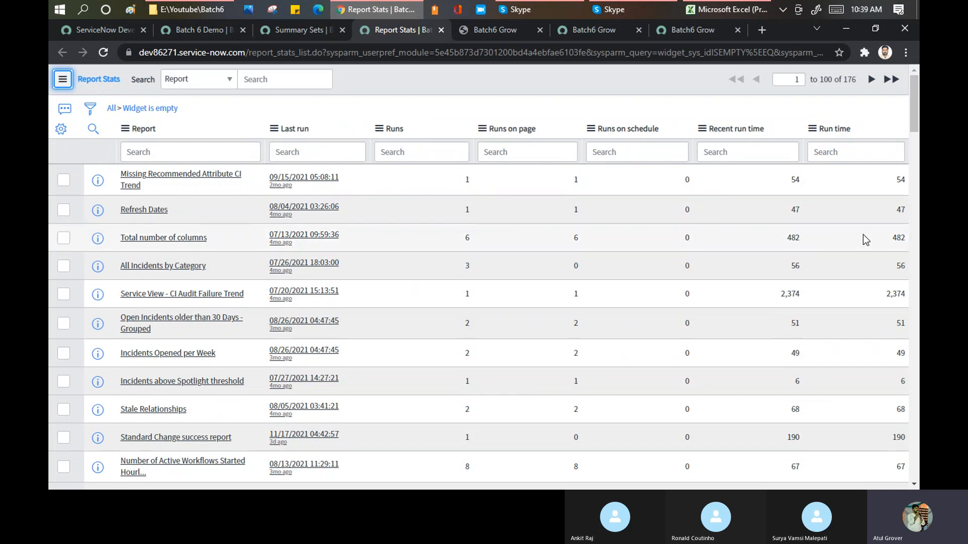
pyautogui.scroll(-15, 863, 237)
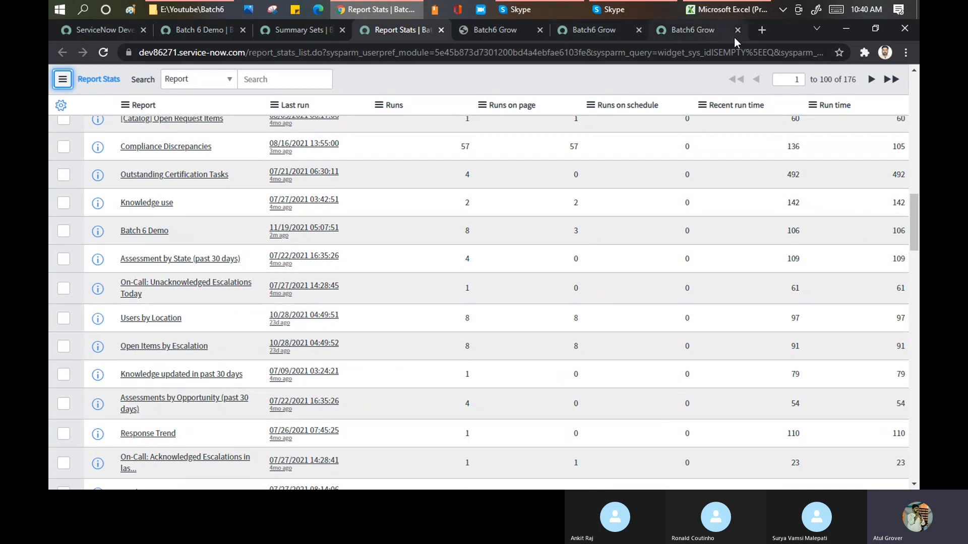
# Open the service portal at dev86271.service-now.com/lng in a new browser tab.
pyautogui.click(760, 30)
pyautogui.write('dev')
pyautogui.press('Right')
pyautogui.write('/lng')
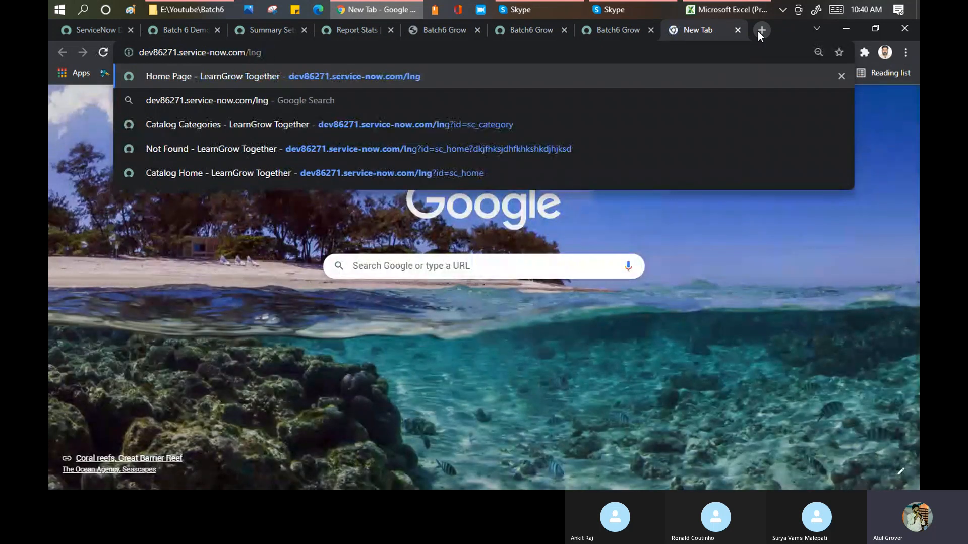
pyautogui.press('Return')
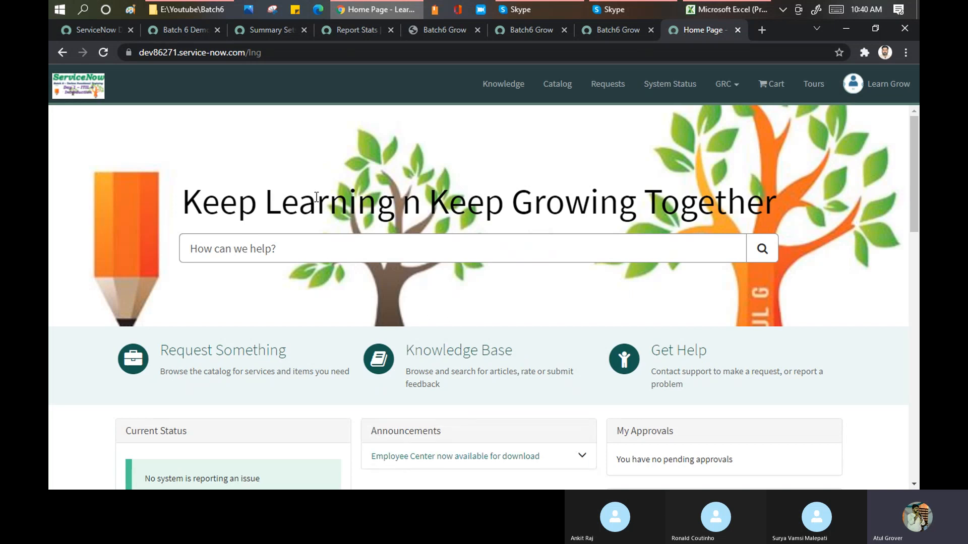
# Return to the Batch 6 Demo report, filter the navigator by "portal", and examine the modules under Service Portal.
pyautogui.click(188, 30)
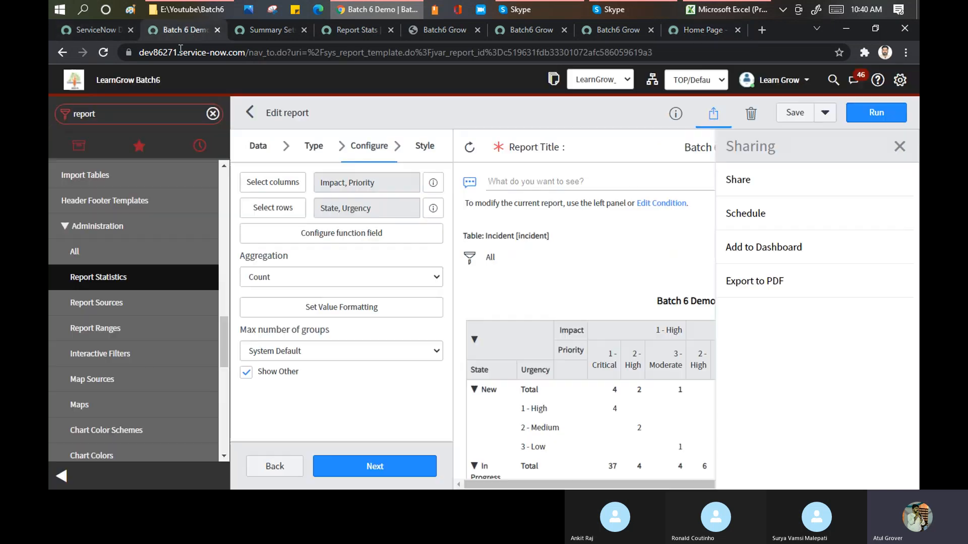
pyautogui.doubleClick(115, 115)
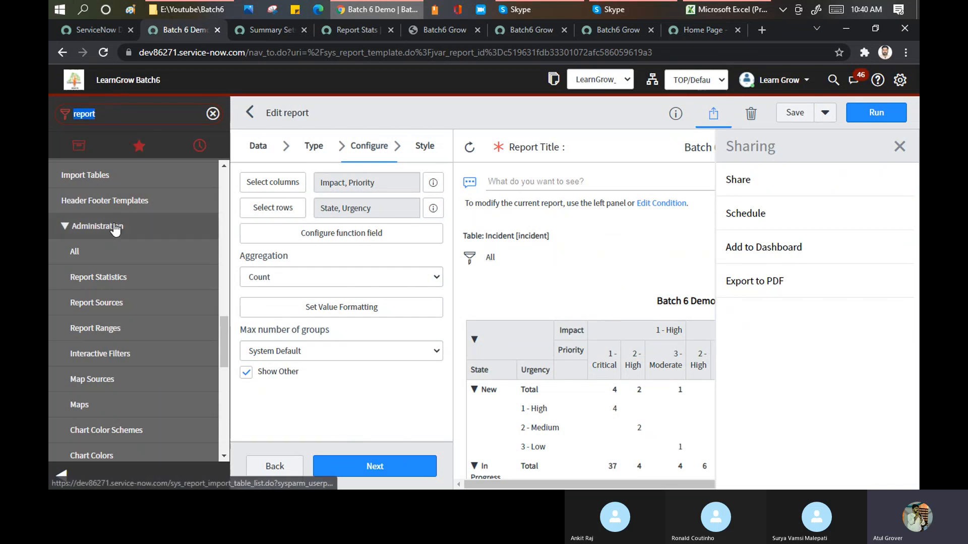
pyautogui.write('po')
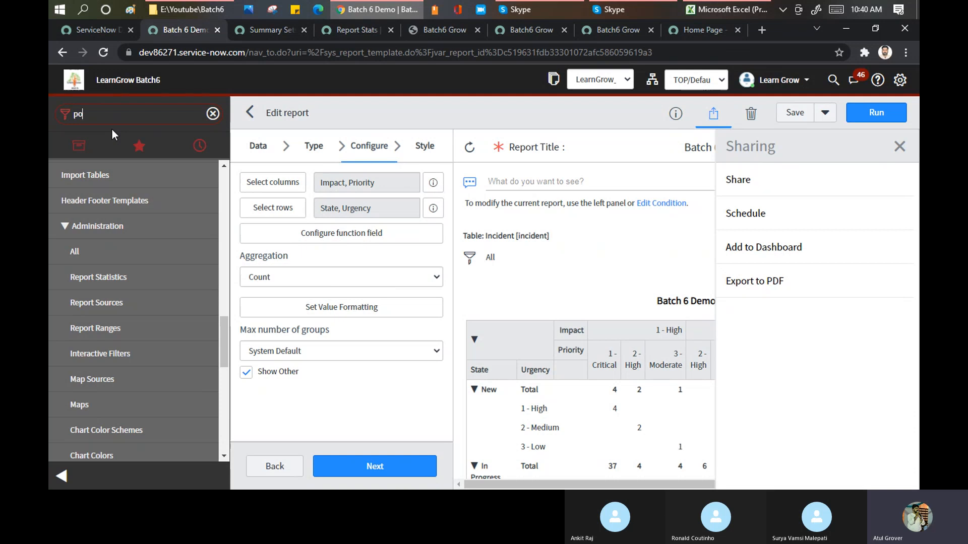
pyautogui.write('rtal')
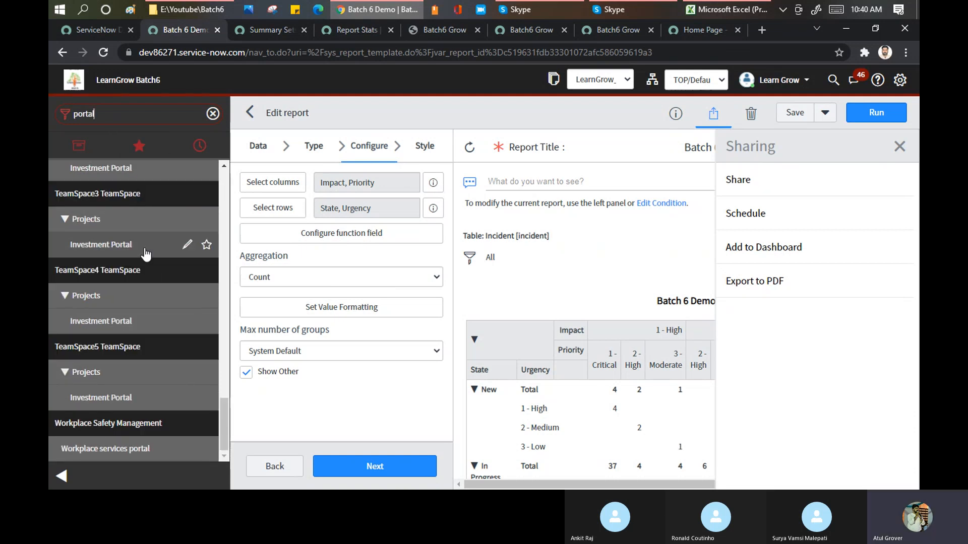
pyautogui.scroll(3, 142, 292)
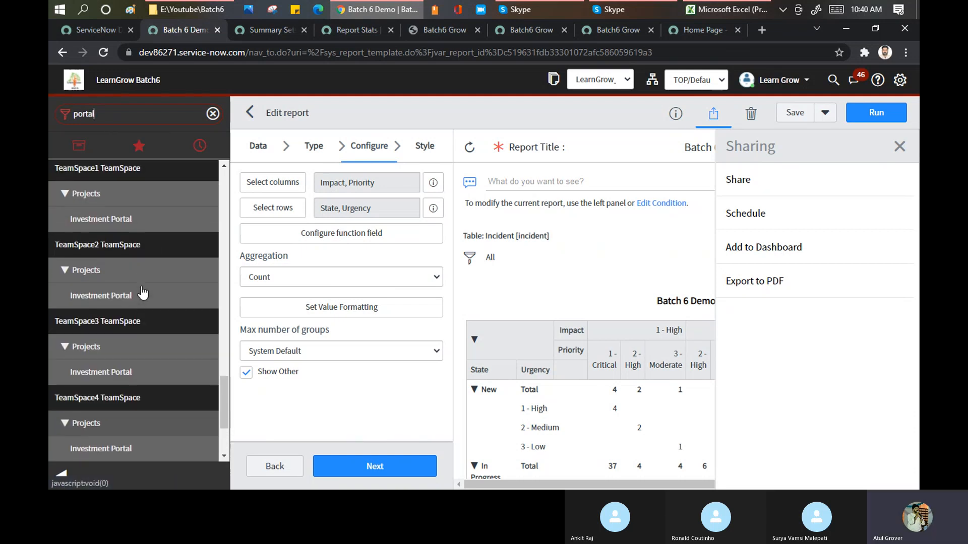
pyautogui.scroll(4, 143, 292)
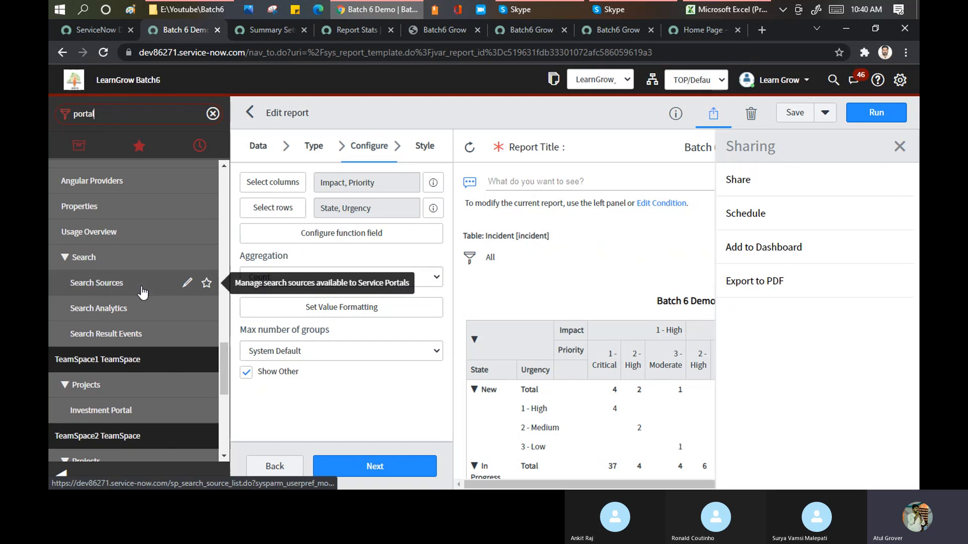
pyautogui.scroll(10, 142, 292)
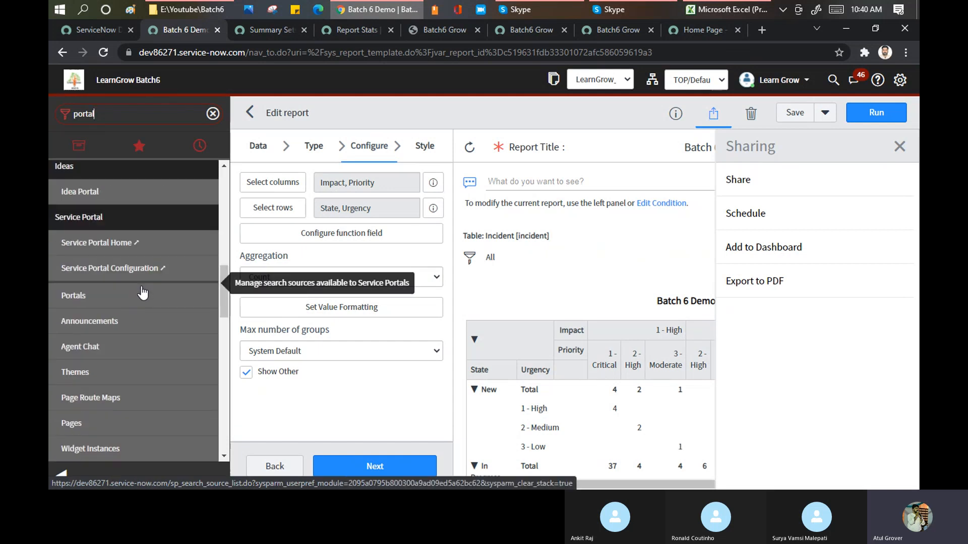
pyautogui.scroll(-4, 115, 299)
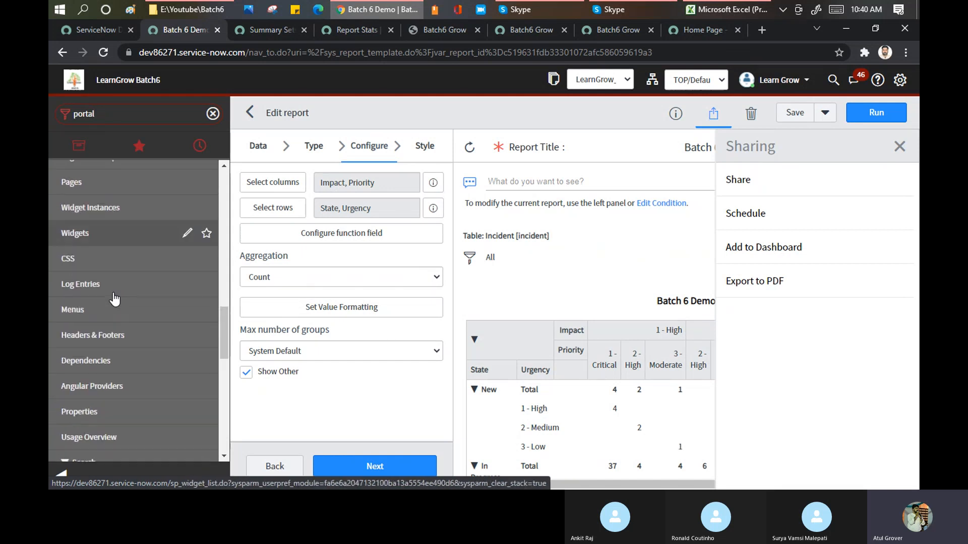
pyautogui.scroll(-5, 115, 299)
pyautogui.scroll(-6, 115, 299)
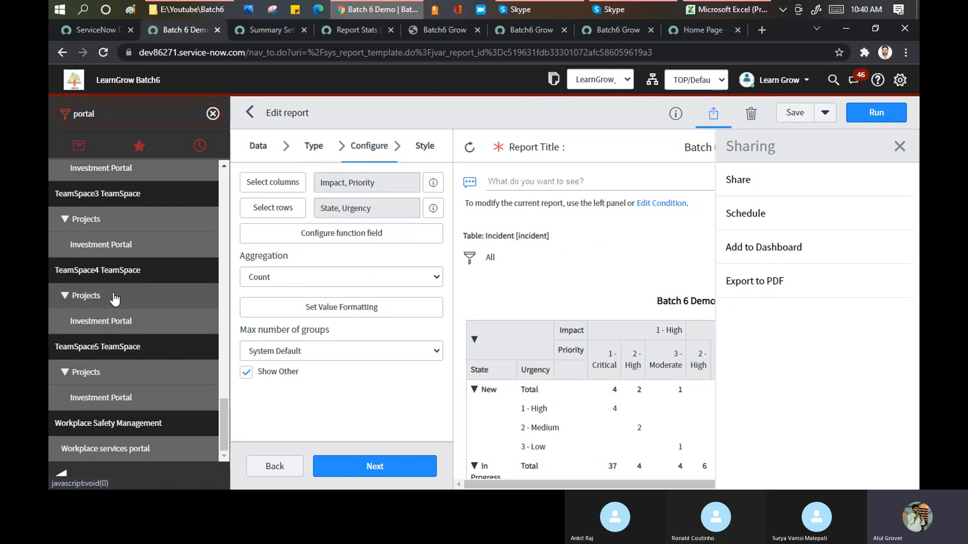
pyautogui.scroll(5, 115, 299)
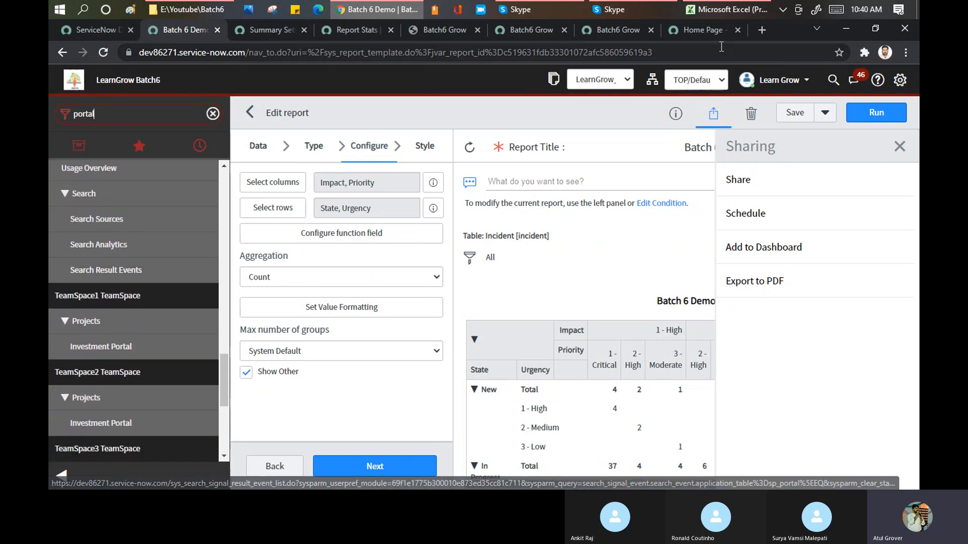
# Review the service portal home page, the Report Stats list and the Summary Sets list in their open browser tabs.
pyautogui.click(698, 31)
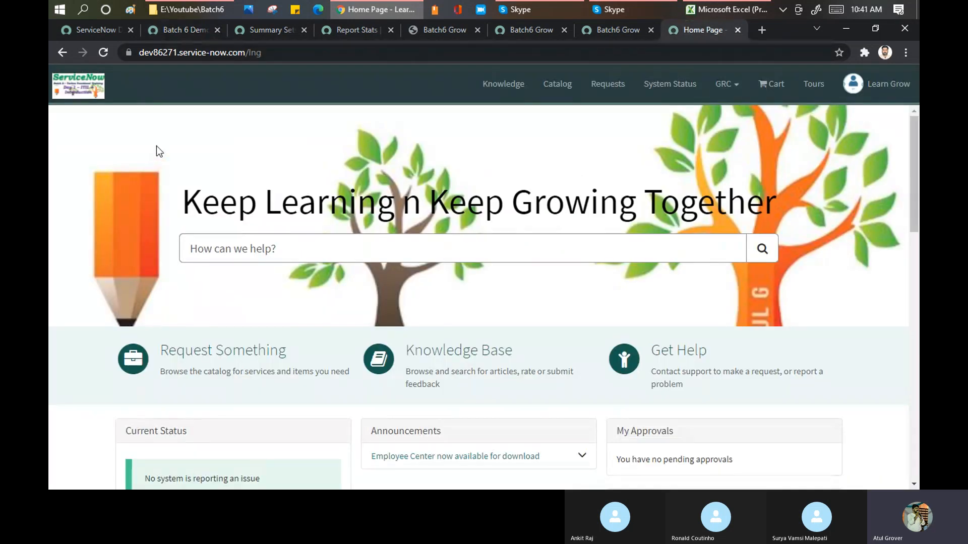
pyautogui.click(352, 30)
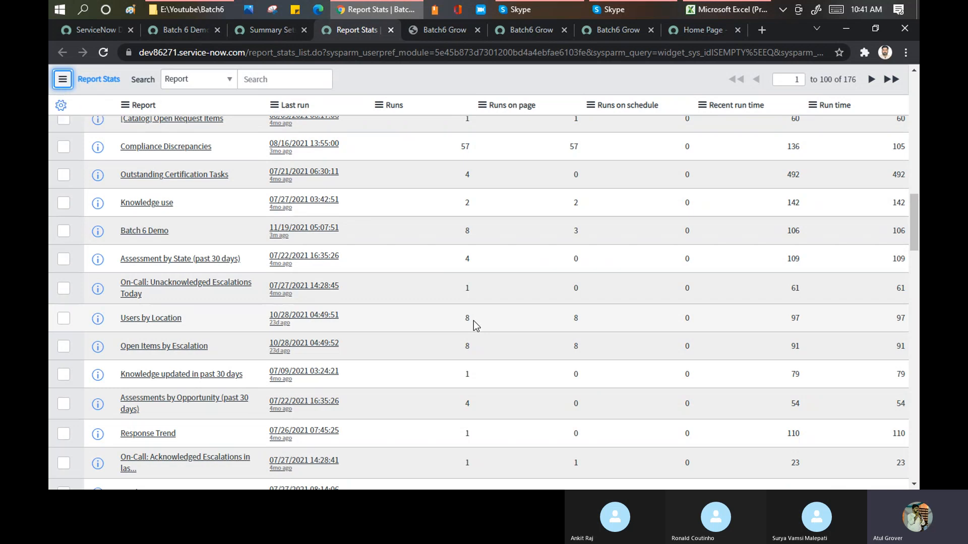
pyautogui.click(248, 26)
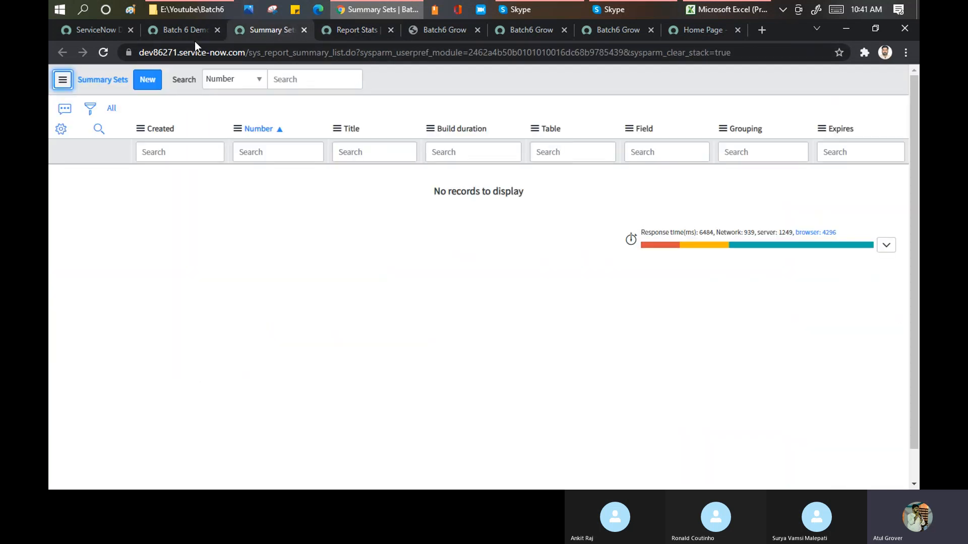
# Return to the Batch 6 Demo report, filter the navigator by "report", and open Properties from the report administration modules.
pyautogui.click(183, 31)
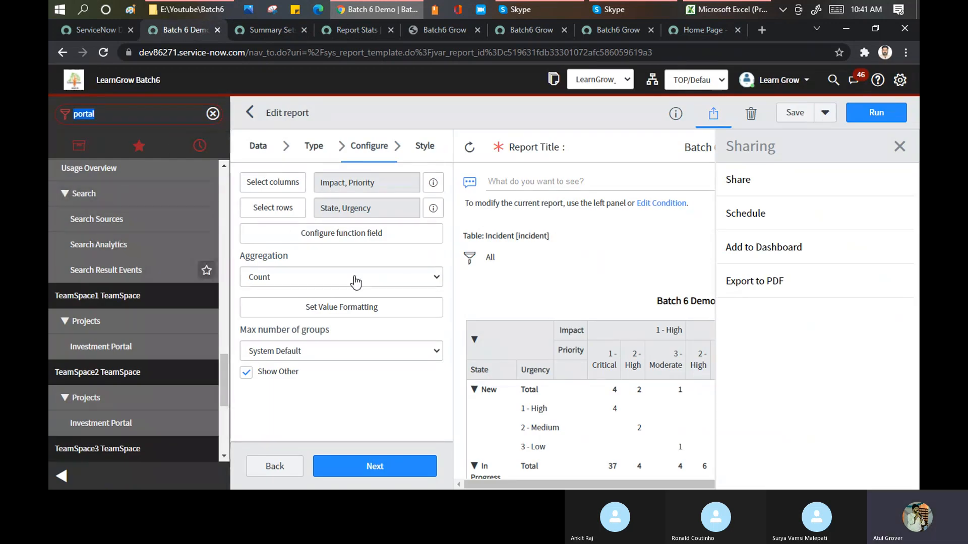
pyautogui.write('re')
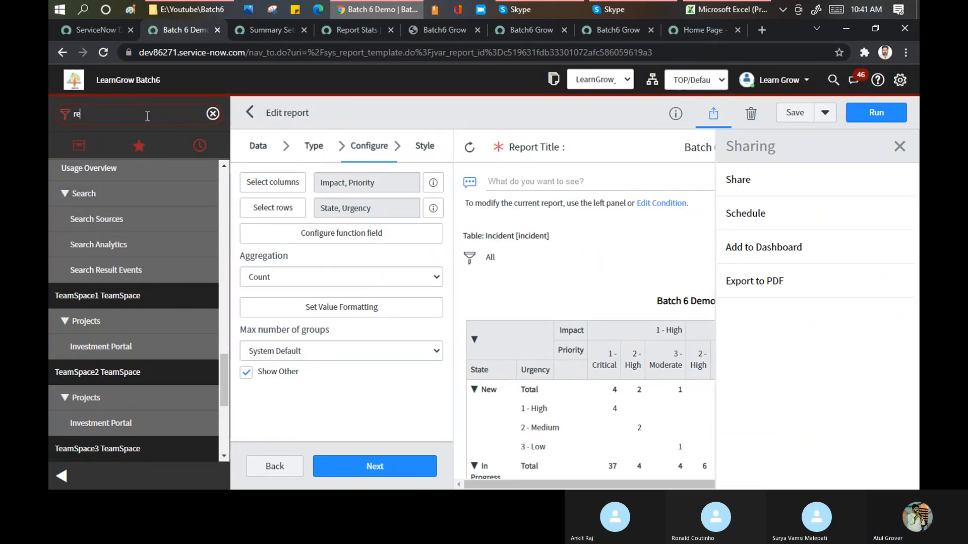
pyautogui.write('port')
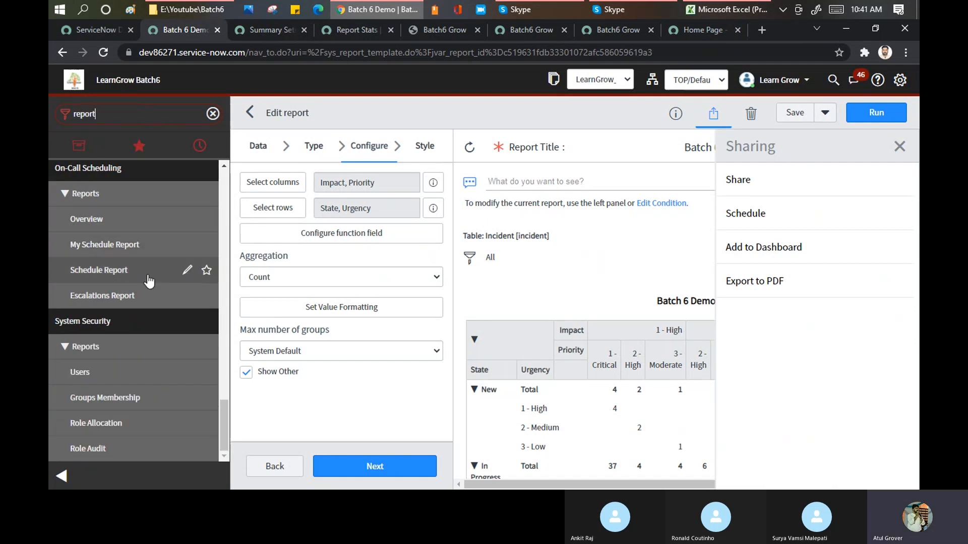
pyautogui.scroll(4, 122, 326)
pyautogui.scroll(3, 121, 326)
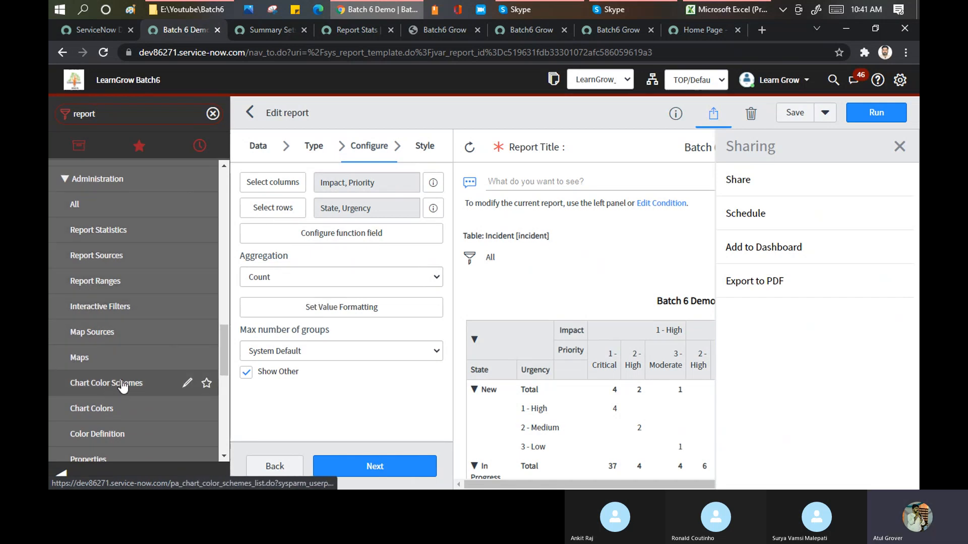
pyautogui.scroll(-1, 112, 396)
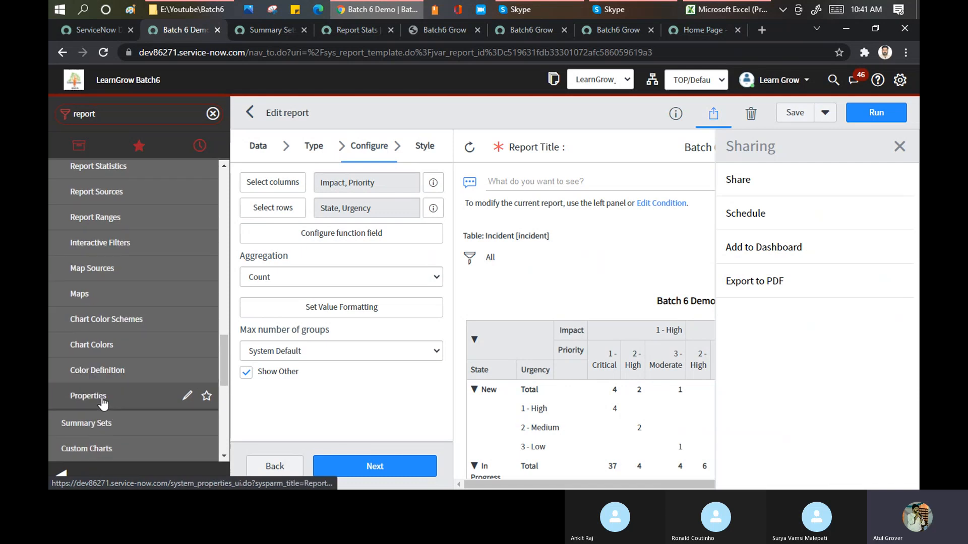
pyautogui.click(103, 402)
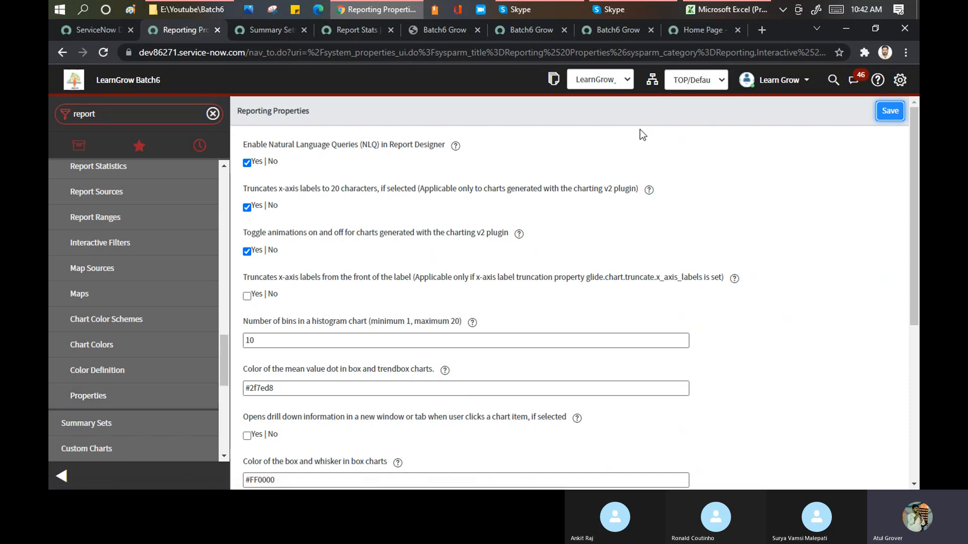
# Look through the Reporting Properties, and open Report Ranges in a new browser tab to view the list.
pyautogui.scroll(-3, 563, 180)
pyautogui.scroll(-3, 563, 182)
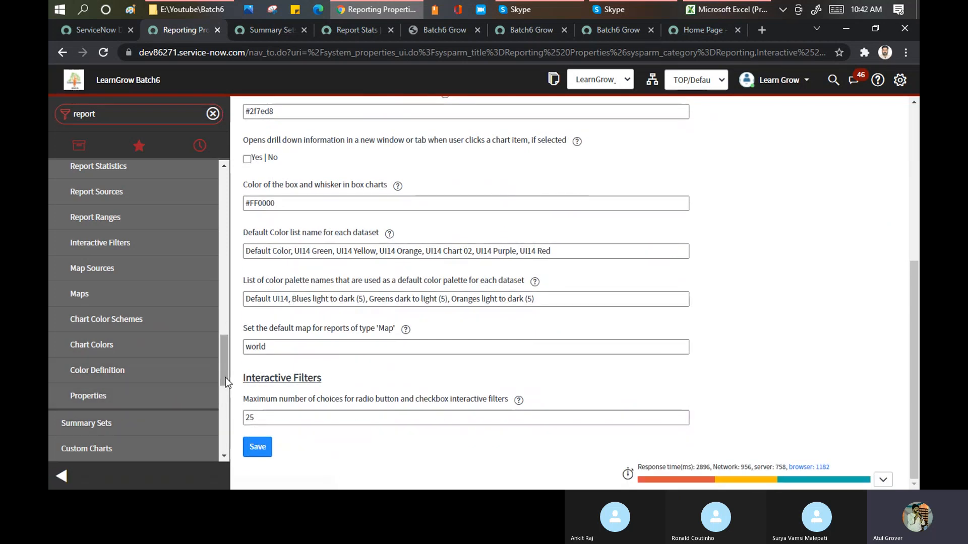
pyautogui.scroll(1, 226, 377)
pyautogui.moveTo(219, 377)
pyautogui.mouseDown()
pyautogui.moveTo(220, 396)
pyautogui.moveTo(228, 364)
pyautogui.mouseUp()
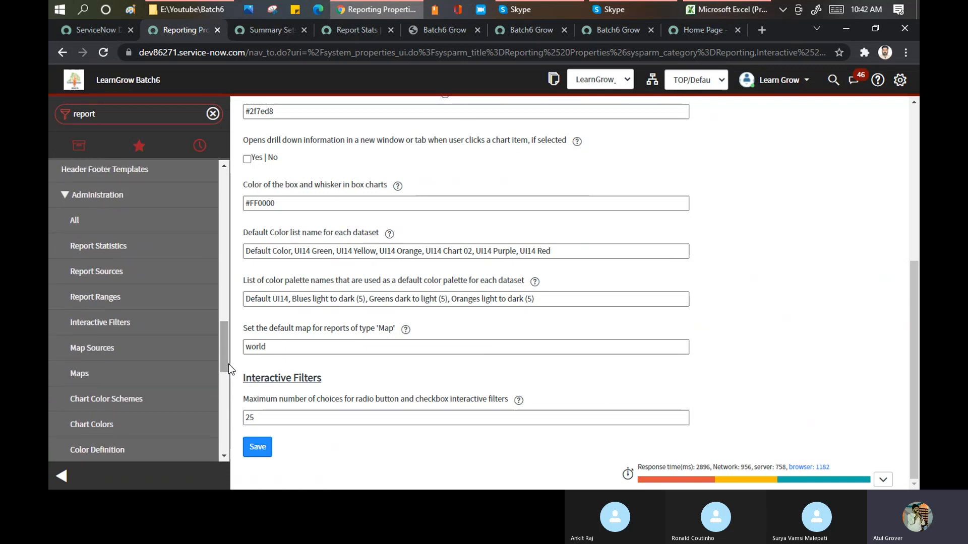
pyautogui.middleClick(99, 303)
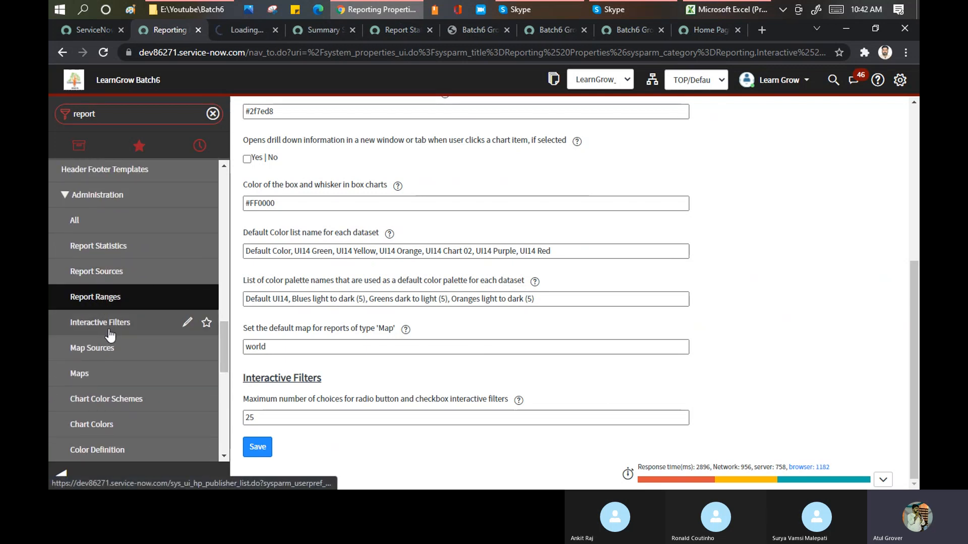
pyautogui.click(246, 28)
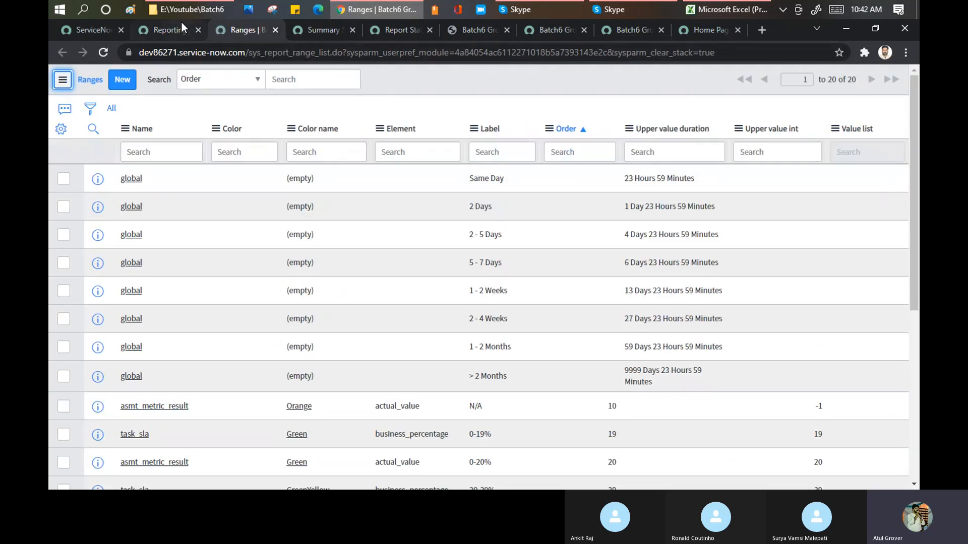
# Return to Reporting Properties and examine the settings down to the maximum number of choices for interactive filters.
pyautogui.click(154, 30)
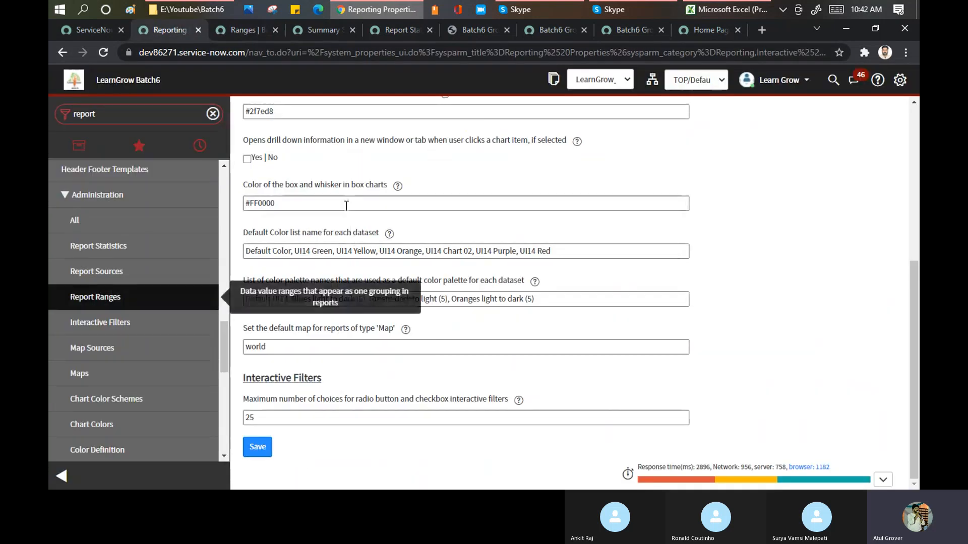
pyautogui.scroll(4, 347, 210)
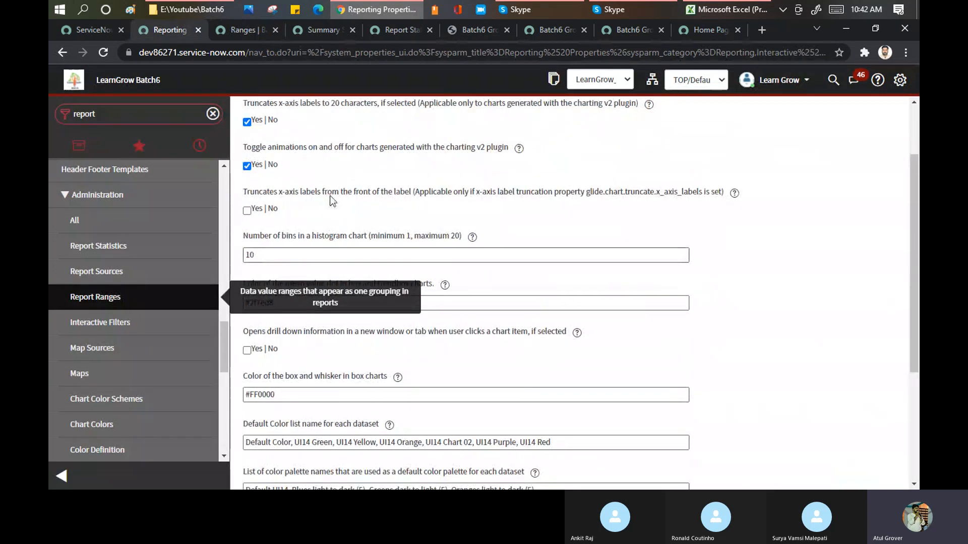
pyautogui.scroll(2, 328, 202)
pyautogui.scroll(-4, 329, 225)
pyautogui.scroll(-2, 329, 225)
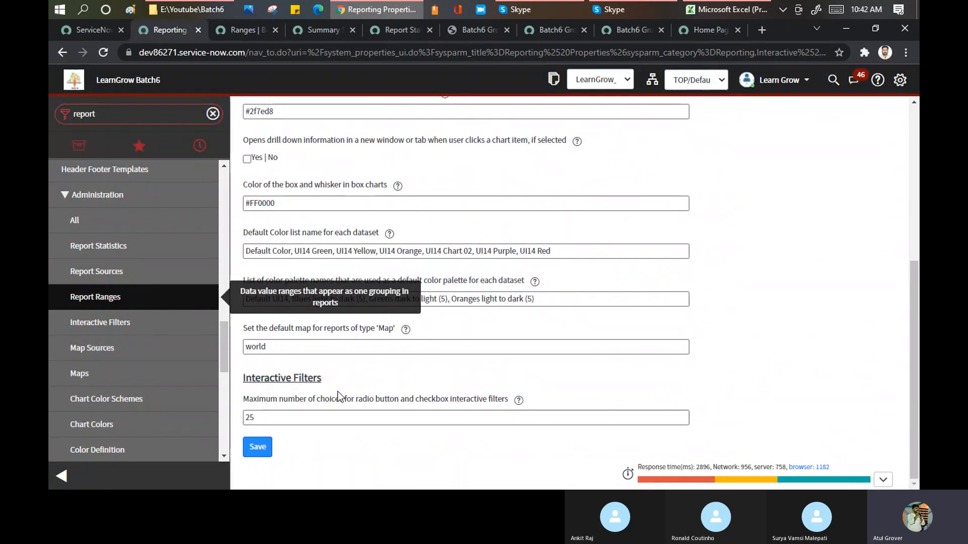
pyautogui.moveTo(340, 399); pyautogui.dragTo(444, 399)
# Open the list of all reports from the report administration modules in a new browser tab and switch to it.
pyautogui.moveTo(223, 334); pyautogui.dragTo(224, 316)
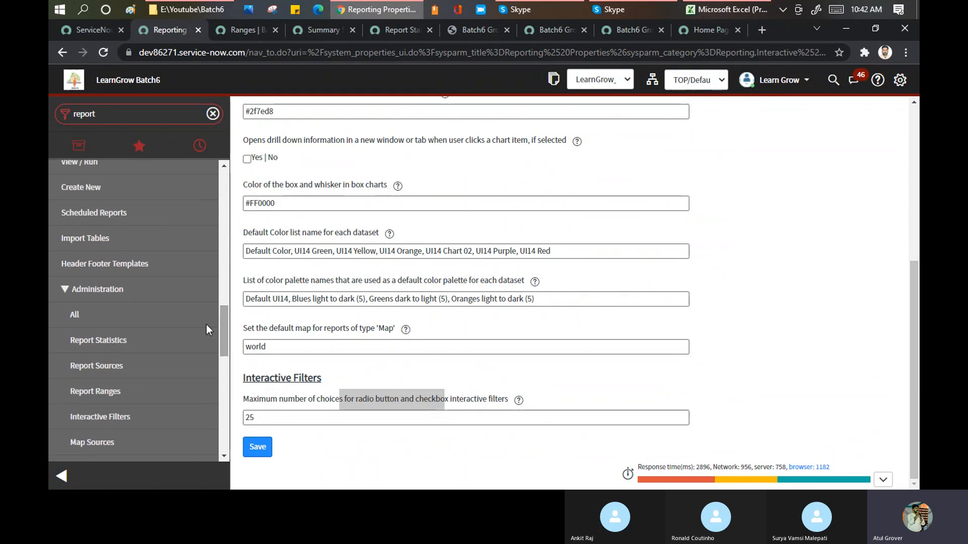
pyautogui.keyDown('ctrl'); pyautogui.click(76, 321); pyautogui.keyUp('ctrl')
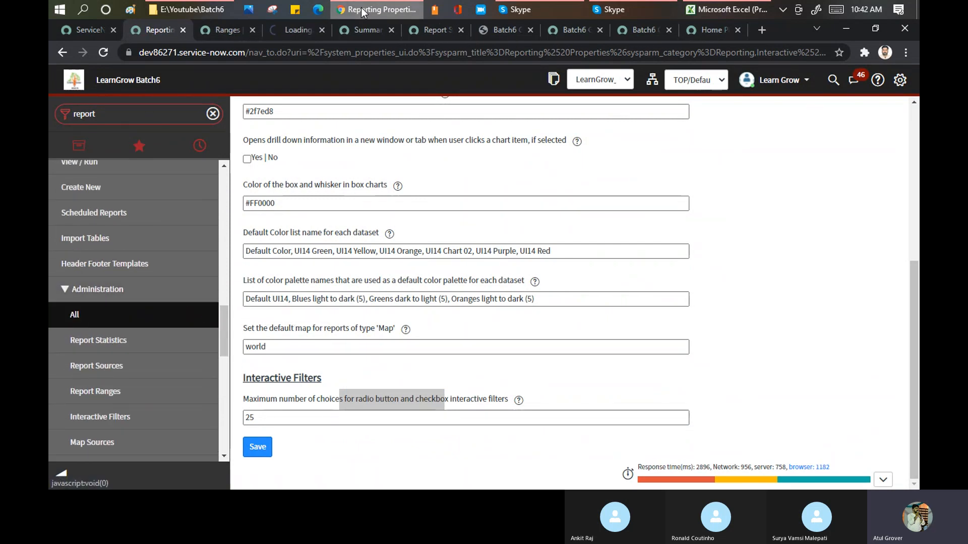
pyautogui.click(289, 30)
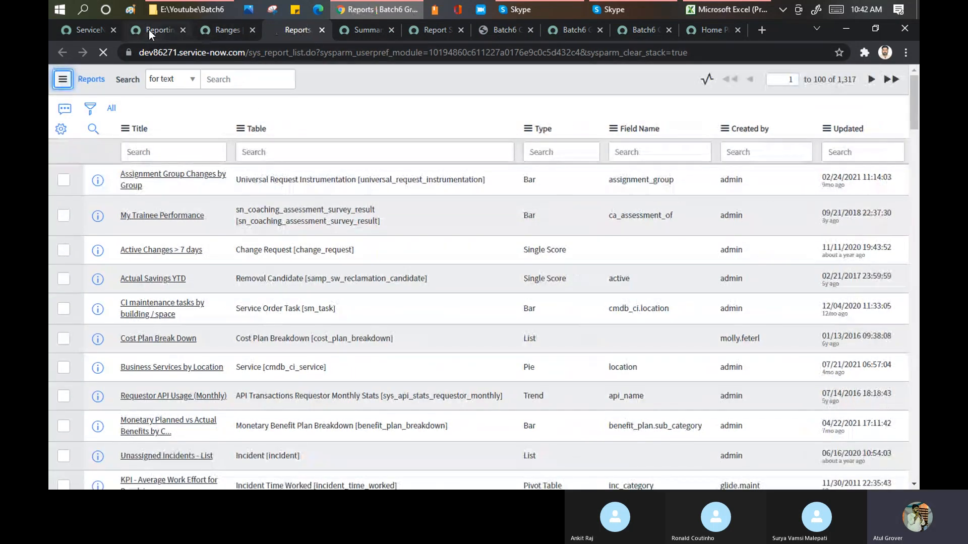
# Return to the Reporting Properties tab and examine the remaining report modules, from Map Sources through System Security reports, in the navigator.
pyautogui.click(149, 29)
pyautogui.scroll(-3, 177, 287)
pyautogui.scroll(-3, 177, 286)
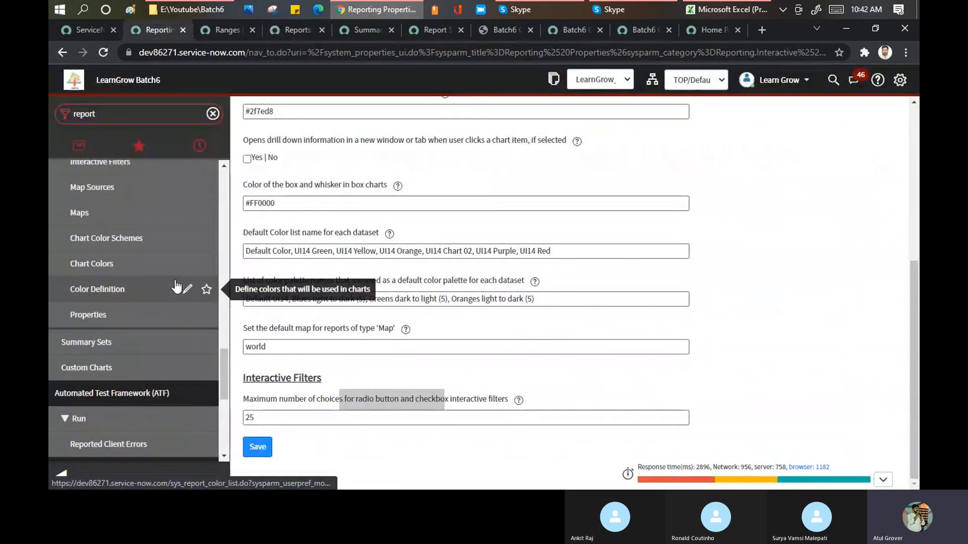
pyautogui.scroll(-4, 175, 292)
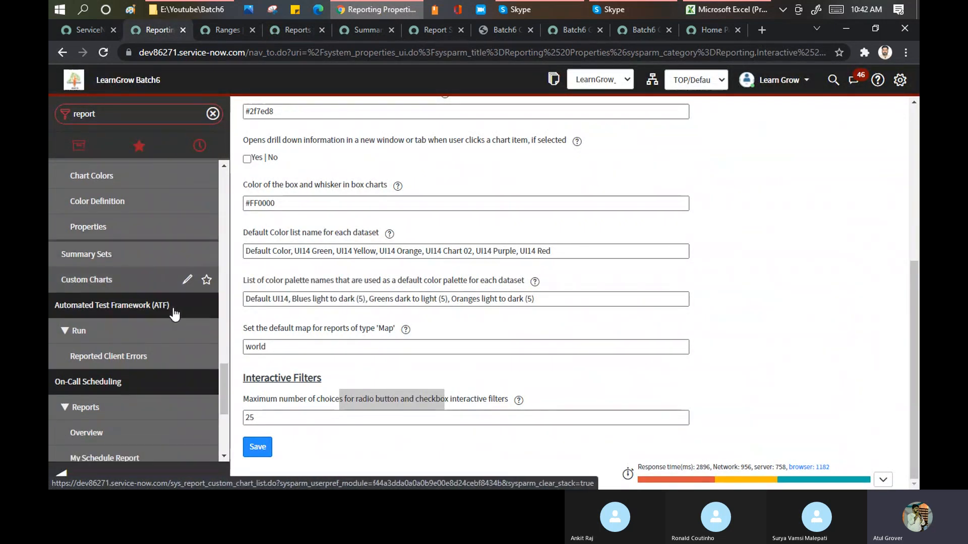
pyautogui.scroll(-8, 175, 314)
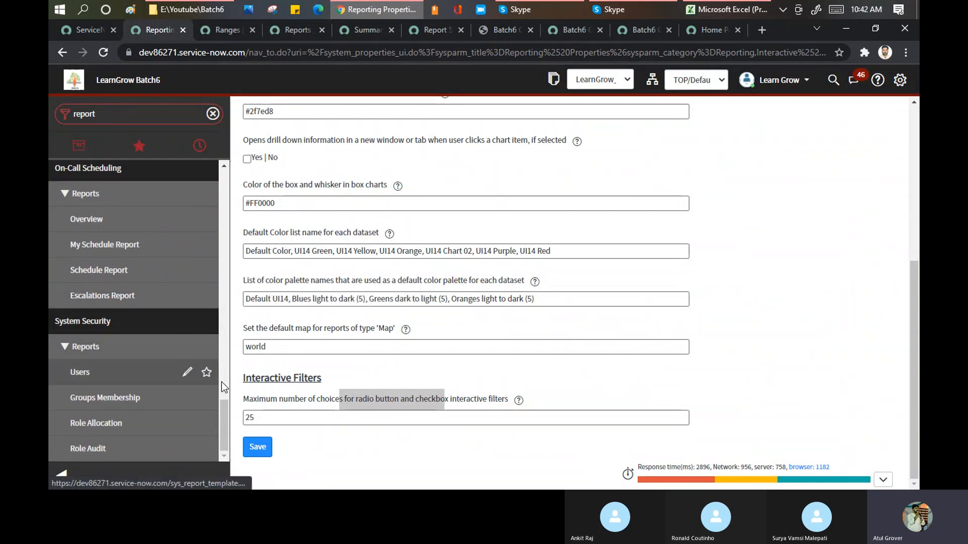
pyautogui.scroll(5, 131, 327)
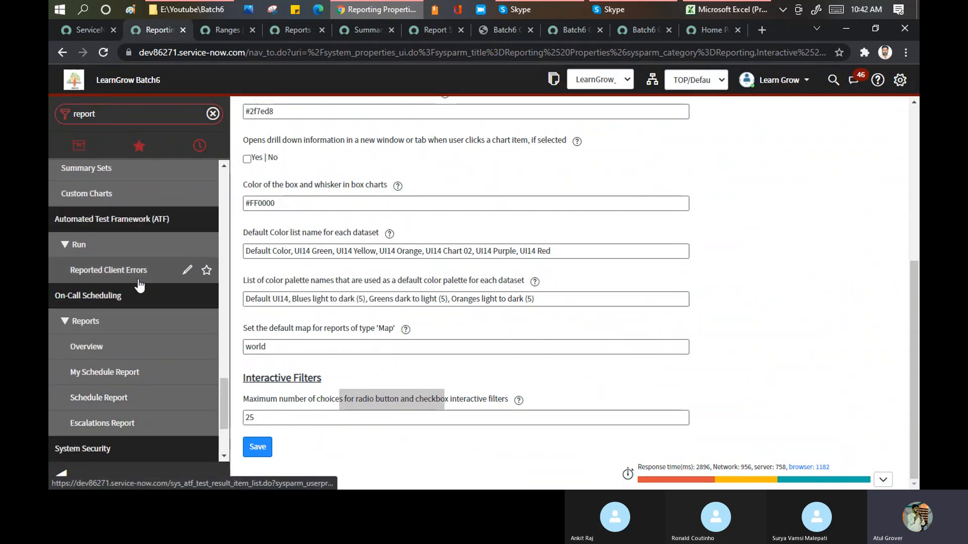
pyautogui.scroll(5, 139, 286)
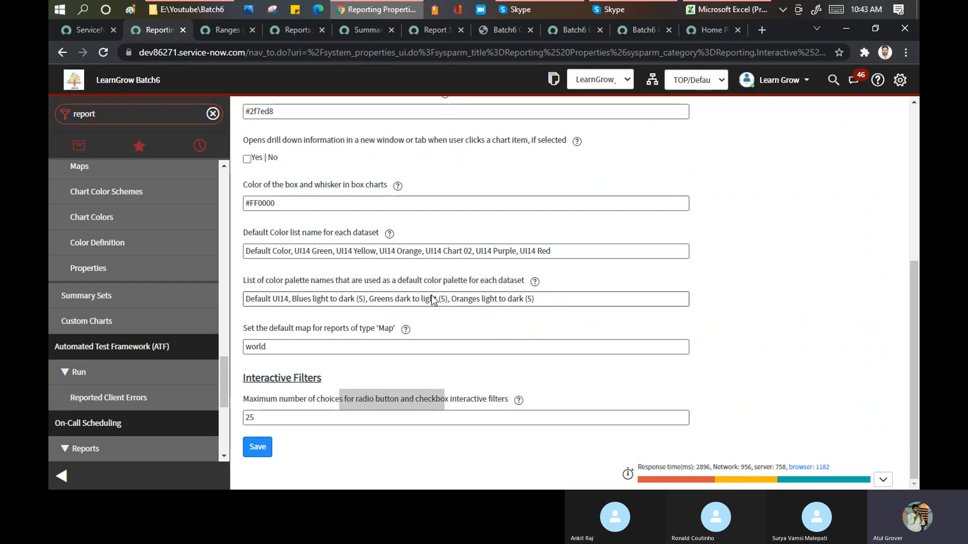
# Examine the Reporting Properties for natural language queries, histogram bins, chart colors and the default map.
pyautogui.scroll(3, 382, 211)
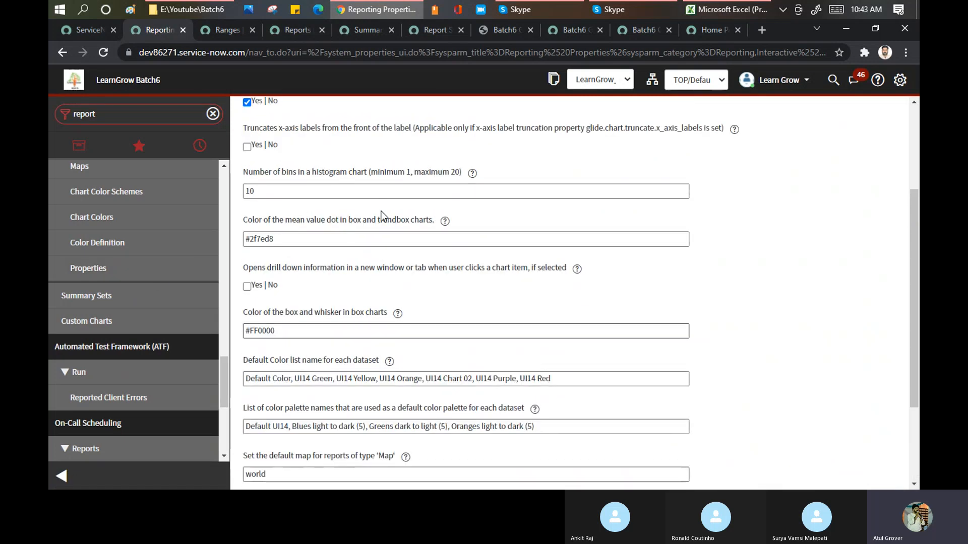
pyautogui.scroll(2, 382, 216)
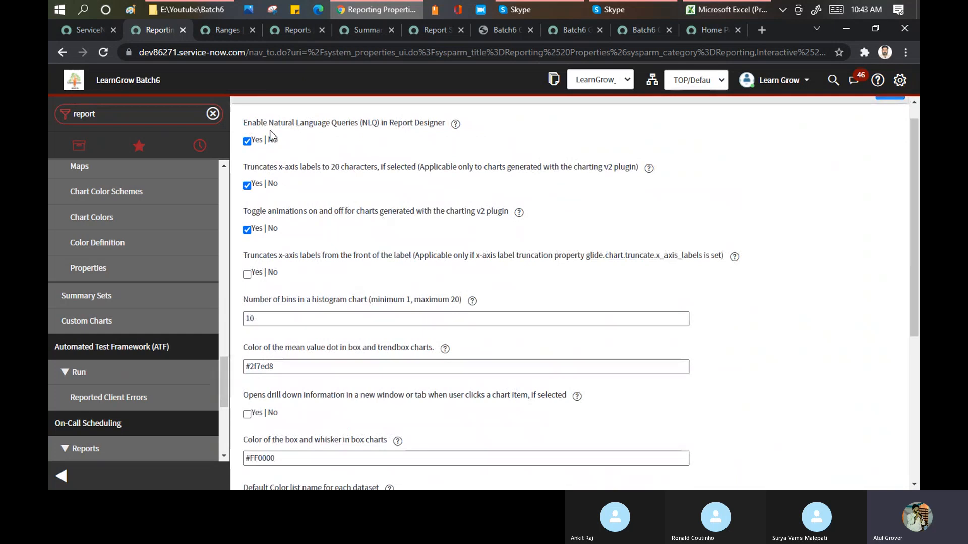
pyautogui.moveTo(262, 123); pyautogui.dragTo(361, 128)
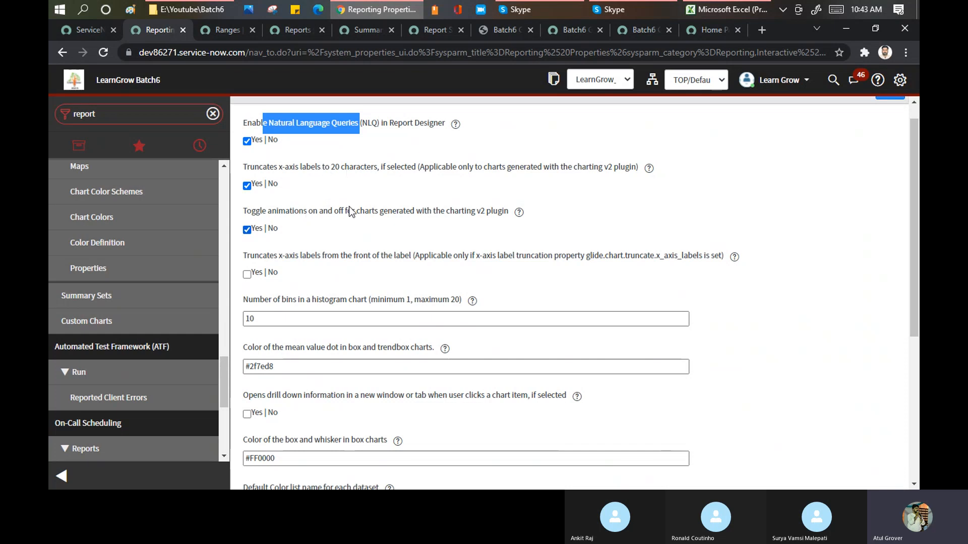
pyautogui.moveTo(281, 300); pyautogui.dragTo(370, 299)
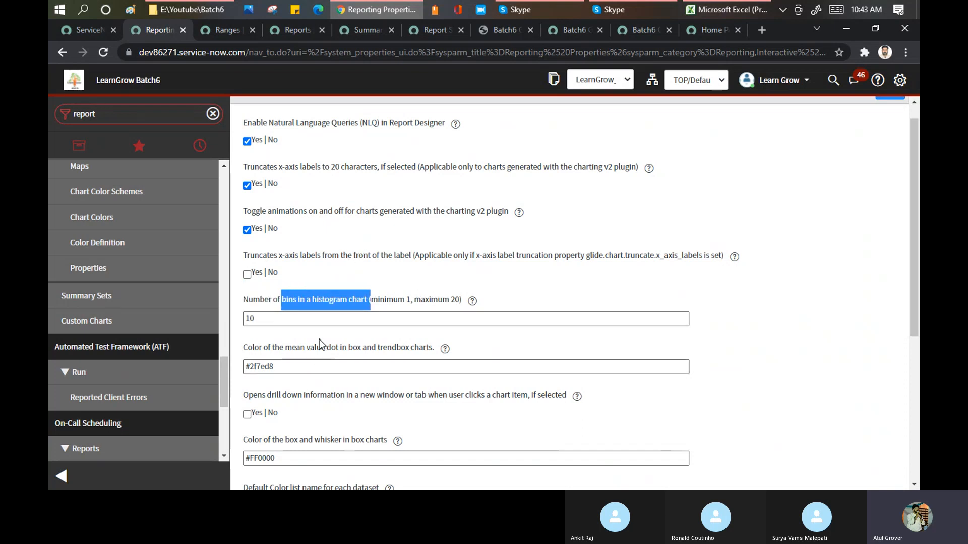
pyautogui.scroll(-3, 333, 303)
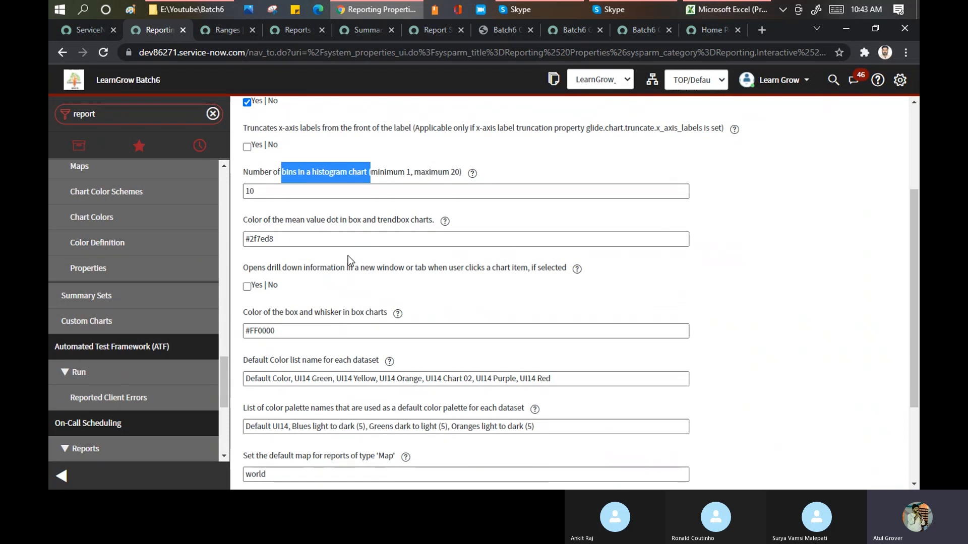
pyautogui.scroll(-3, 348, 258)
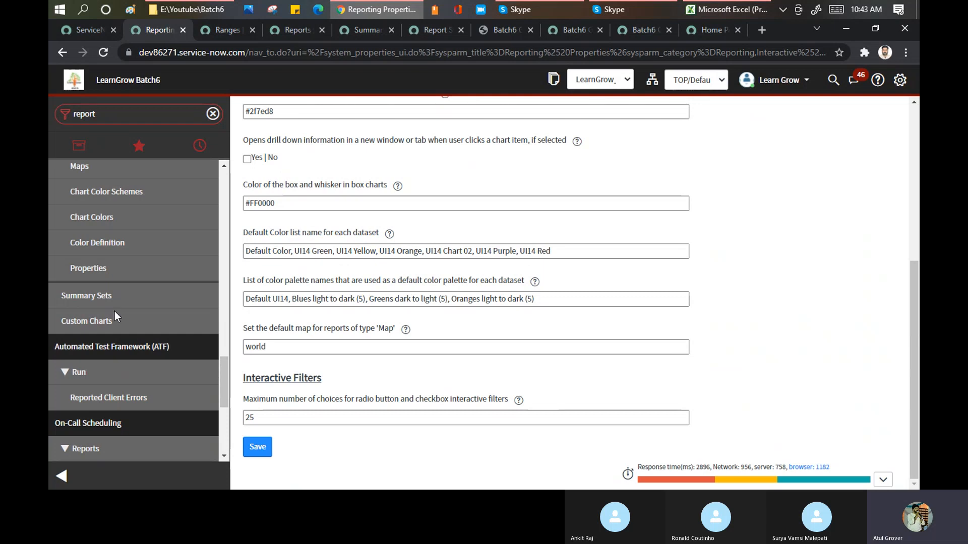
# Review the Reports and Summary Sets lists in their tabs, and return to Reporting Properties to look over the report modules.
pyautogui.scroll(2, 110, 266)
pyautogui.scroll(4, 109, 259)
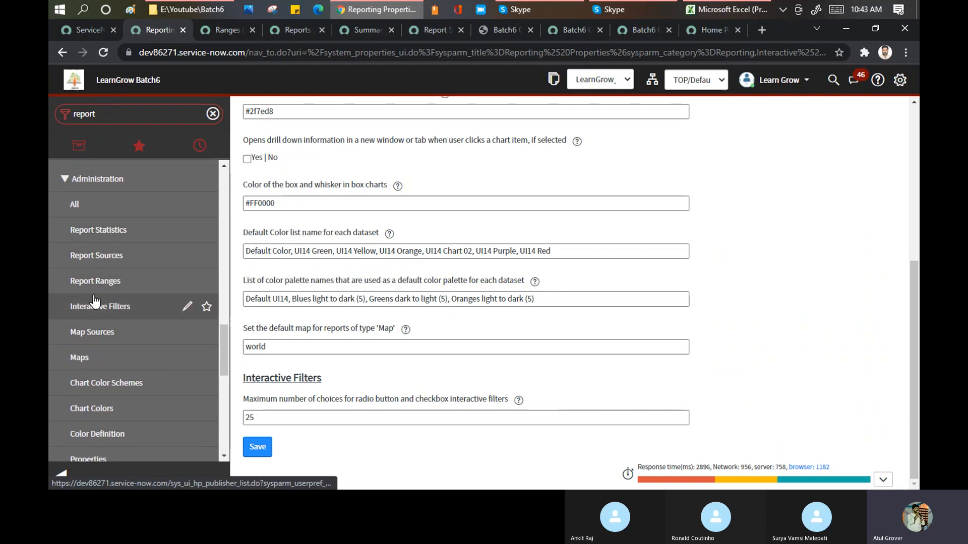
pyautogui.click(220, 23)
pyautogui.click(282, 30)
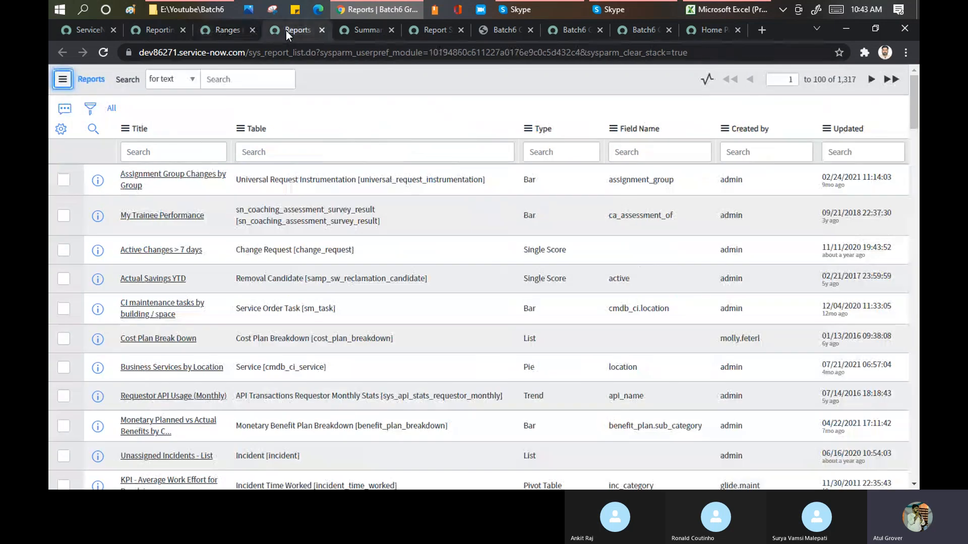
pyautogui.click(352, 31)
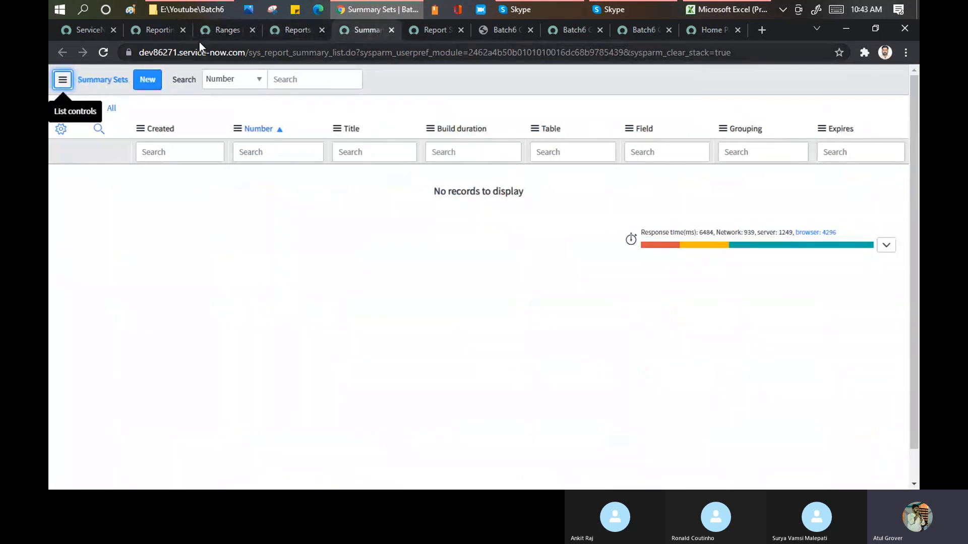
pyautogui.click(158, 29)
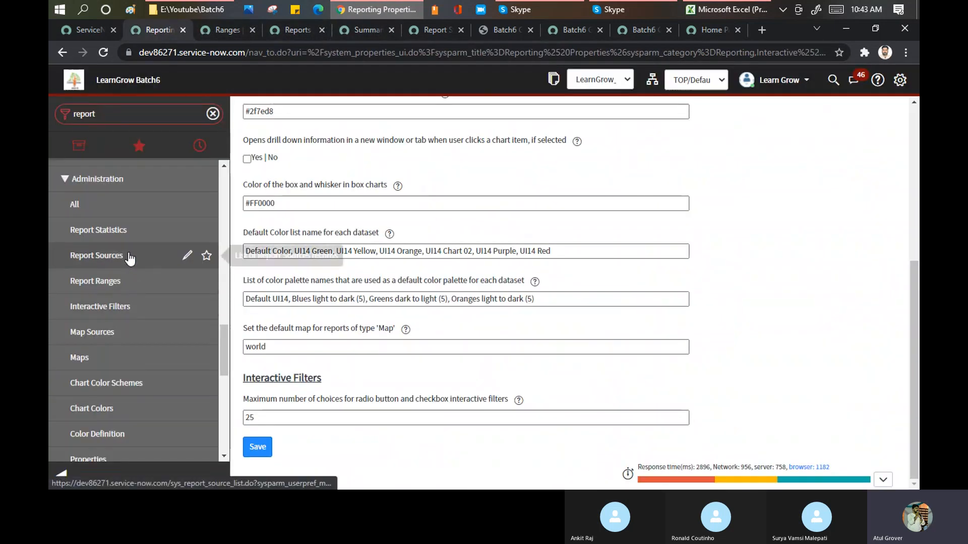
pyautogui.scroll(1, 129, 258)
pyautogui.scroll(1, 128, 261)
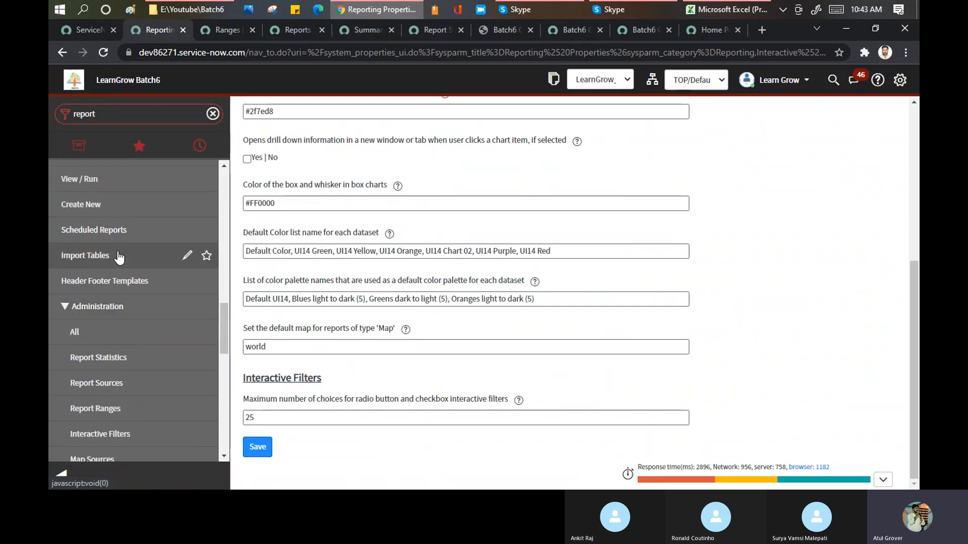
# Open Header Footer Templates in a new browser tab, and examine the report header details in the exported Batch 6 Demo PDF.
pyautogui.keyDown('ctrl'); pyautogui.click(96, 290); pyautogui.keyUp('ctrl')
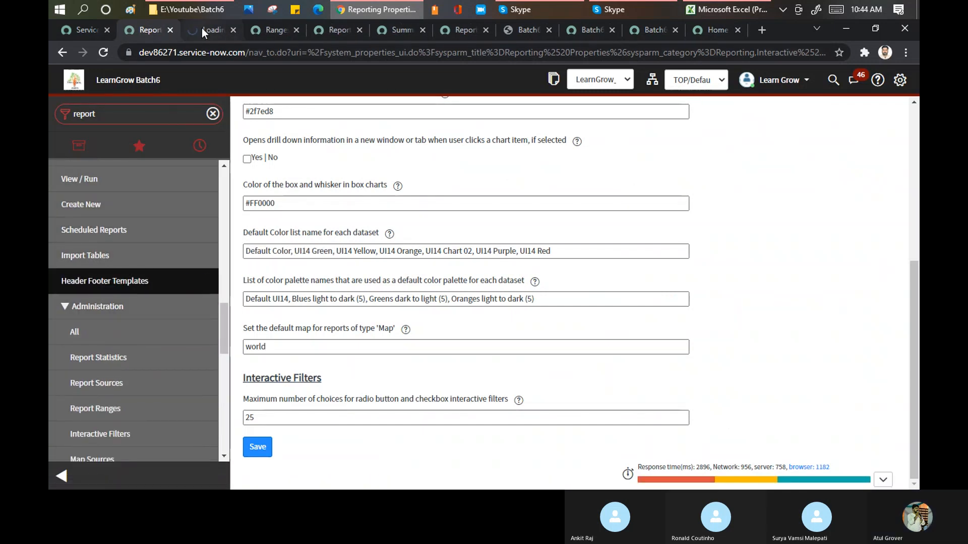
pyautogui.click(202, 28)
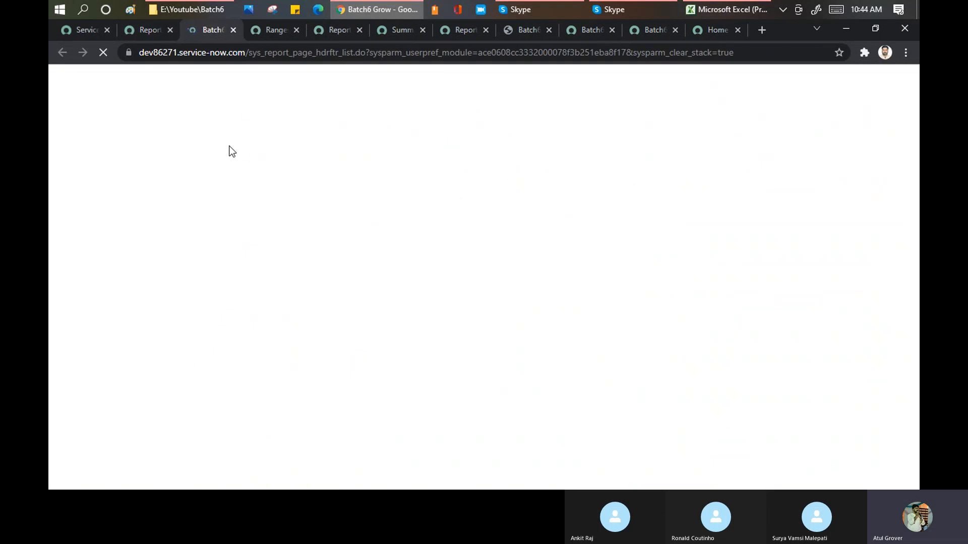
pyautogui.click(509, 31)
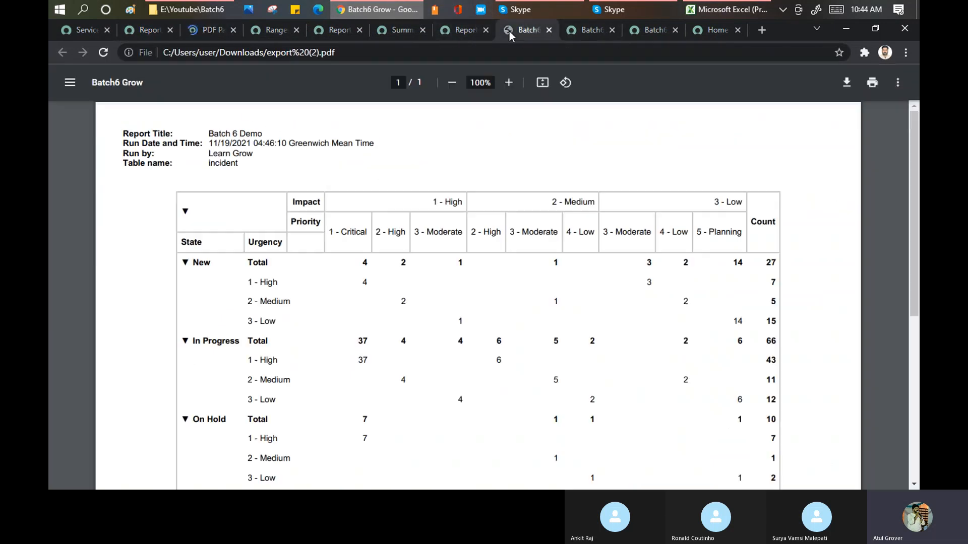
pyautogui.moveTo(127, 134); pyautogui.dragTo(308, 154)
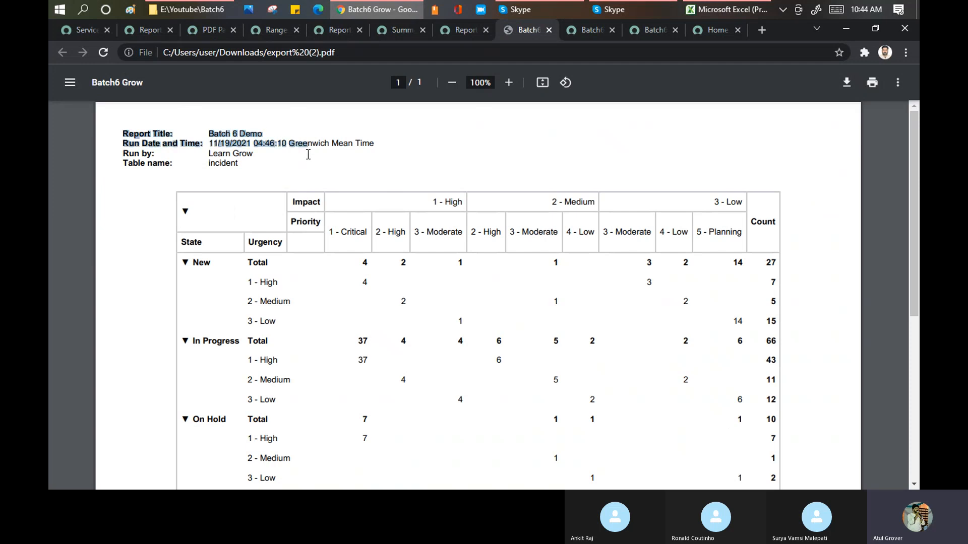
pyautogui.doubleClick(249, 134)
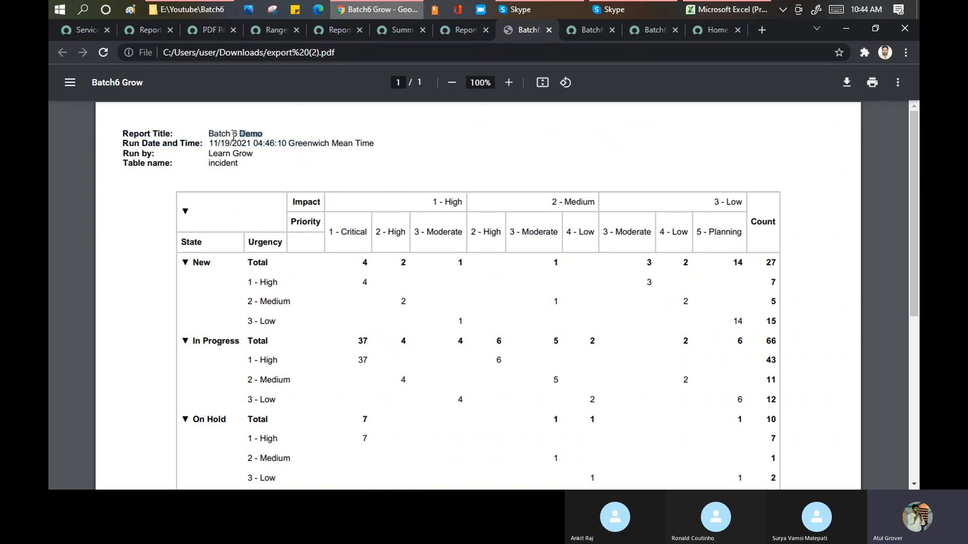
pyautogui.moveTo(290, 143); pyautogui.dragTo(385, 136)
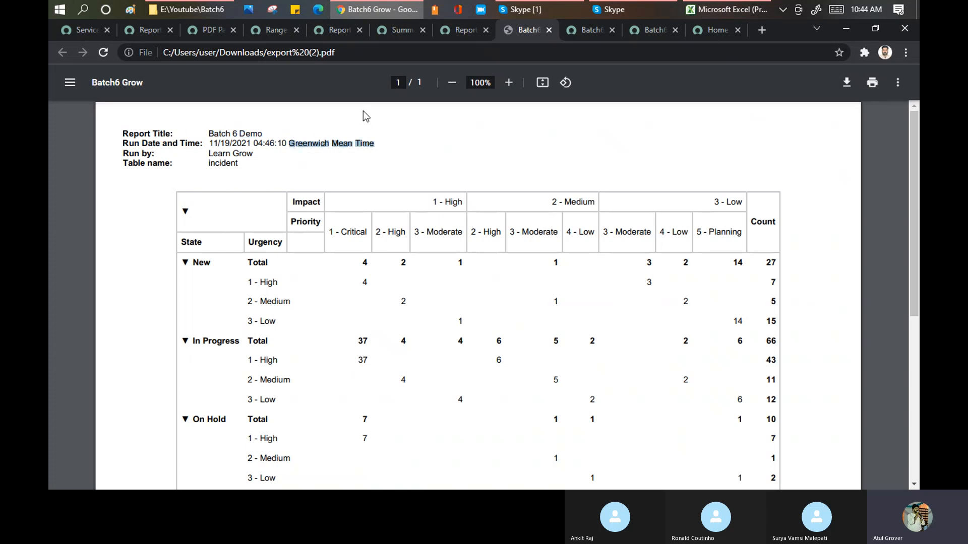
# Open the Default PDF header footer template and review its left header content options and footer configuration.
pyautogui.click(203, 29)
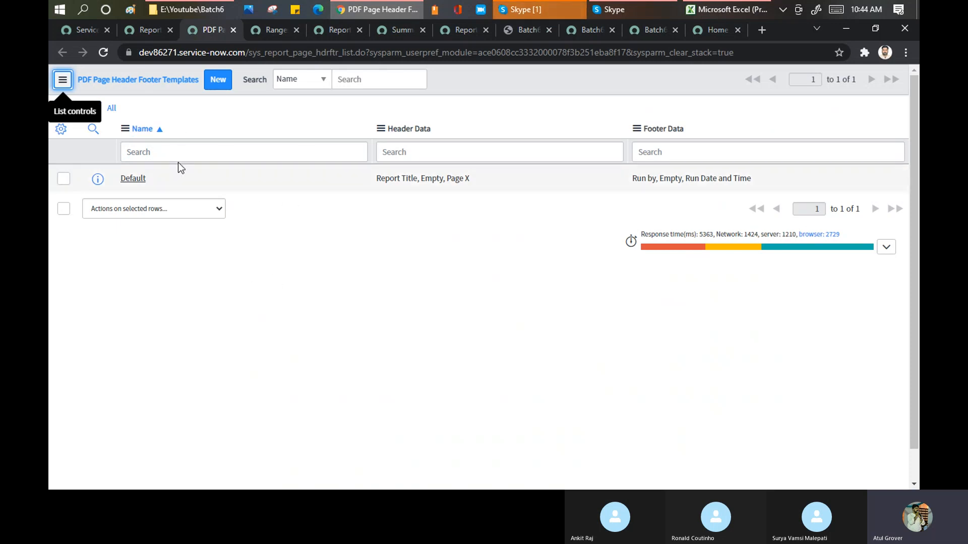
pyautogui.click(126, 178)
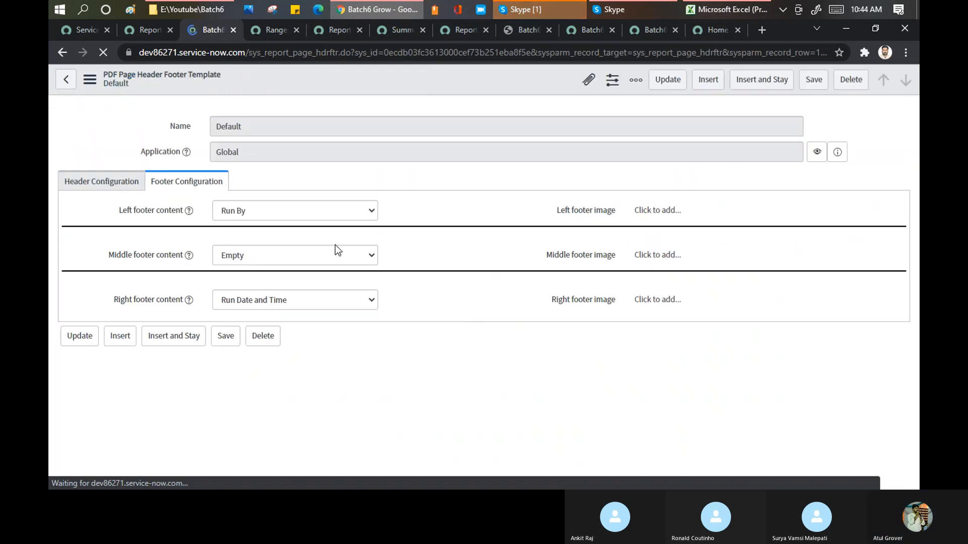
pyautogui.click(327, 205)
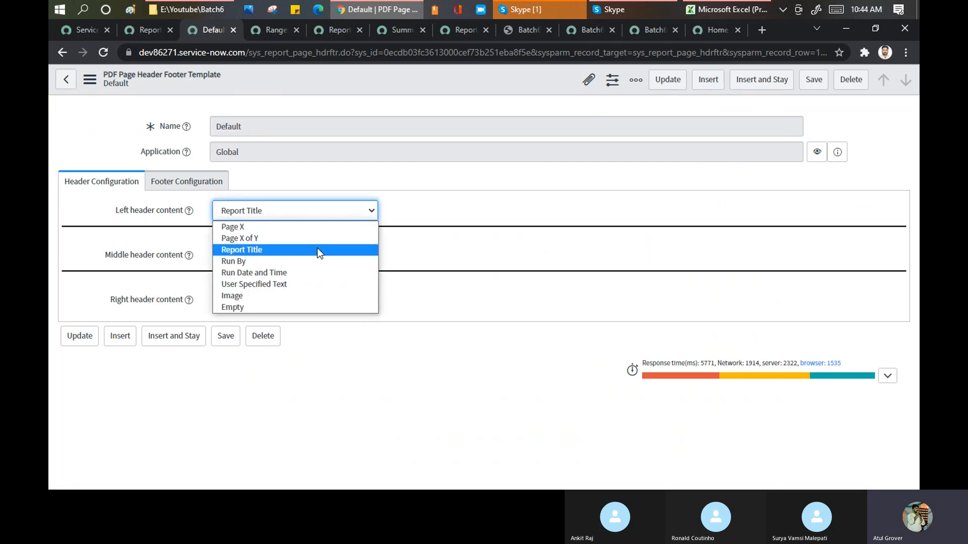
pyautogui.click(173, 187)
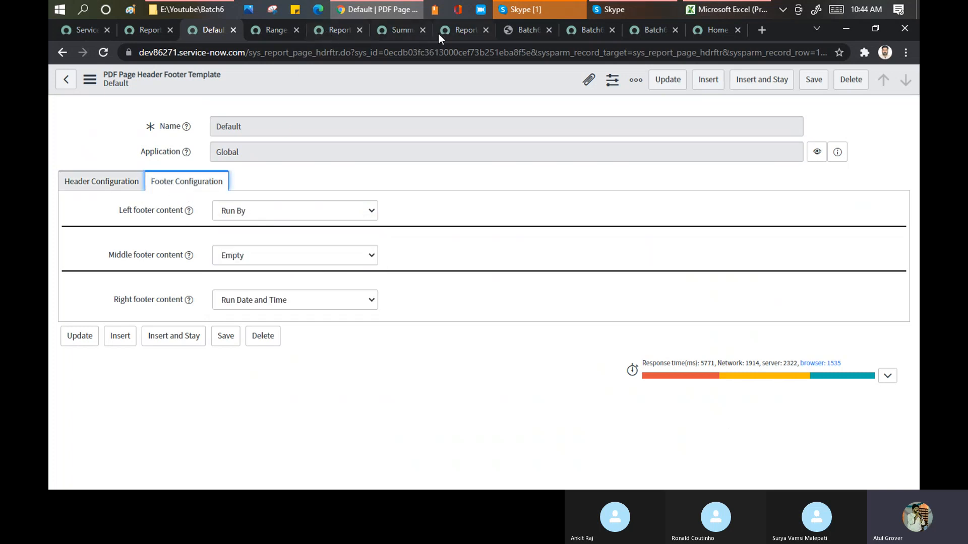
# Check the exported PDF from header to page end, and return to the Default template's footer configuration.
pyautogui.click(507, 33)
pyautogui.scroll(-6, 454, 246)
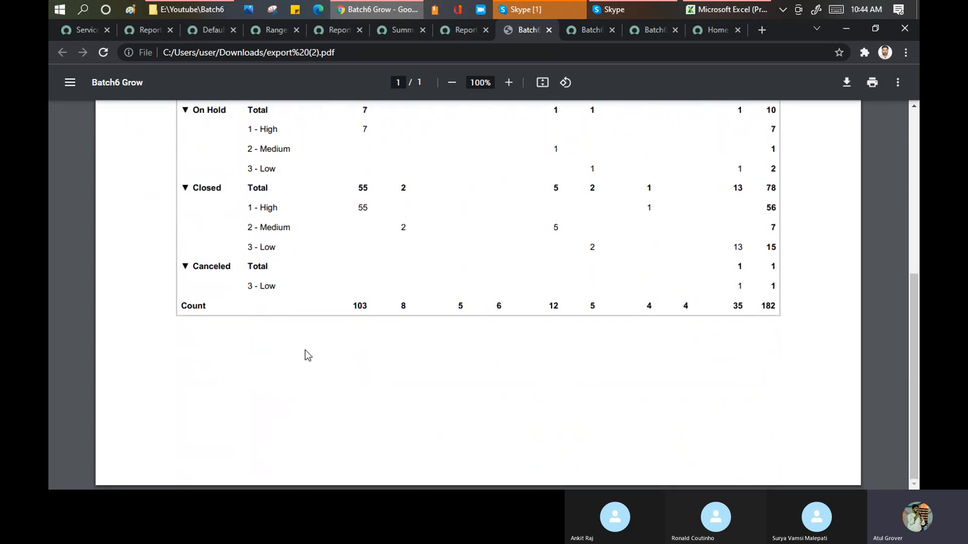
pyautogui.scroll(6, 304, 350)
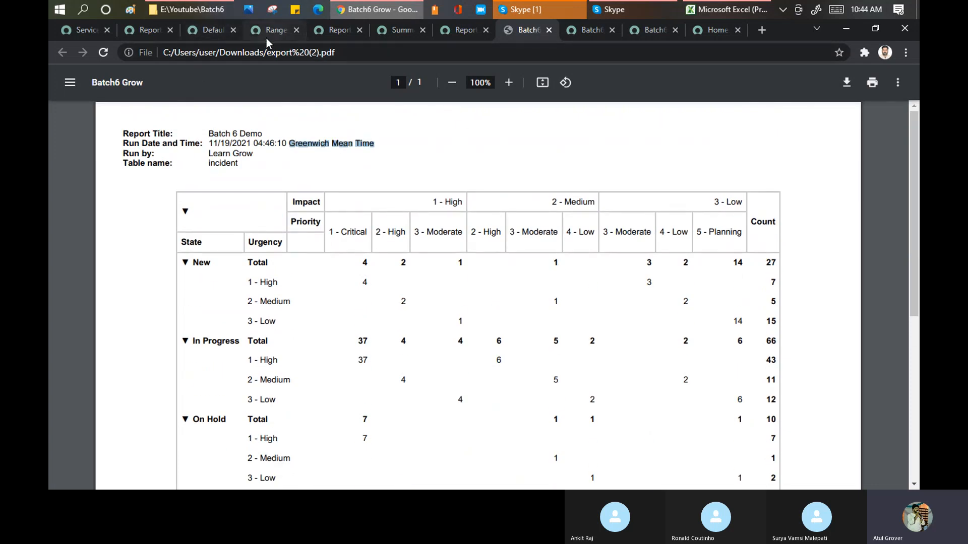
pyautogui.click(152, 34)
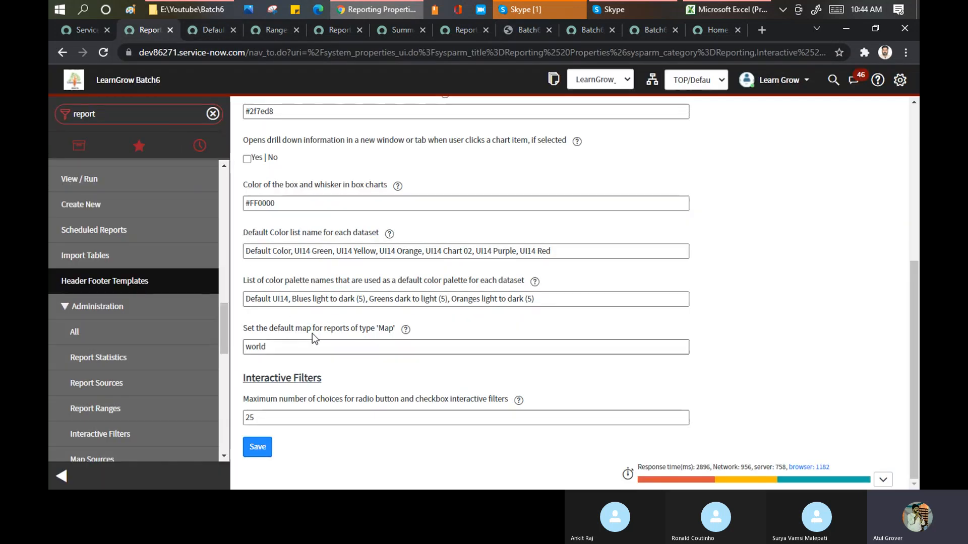
pyautogui.click(213, 30)
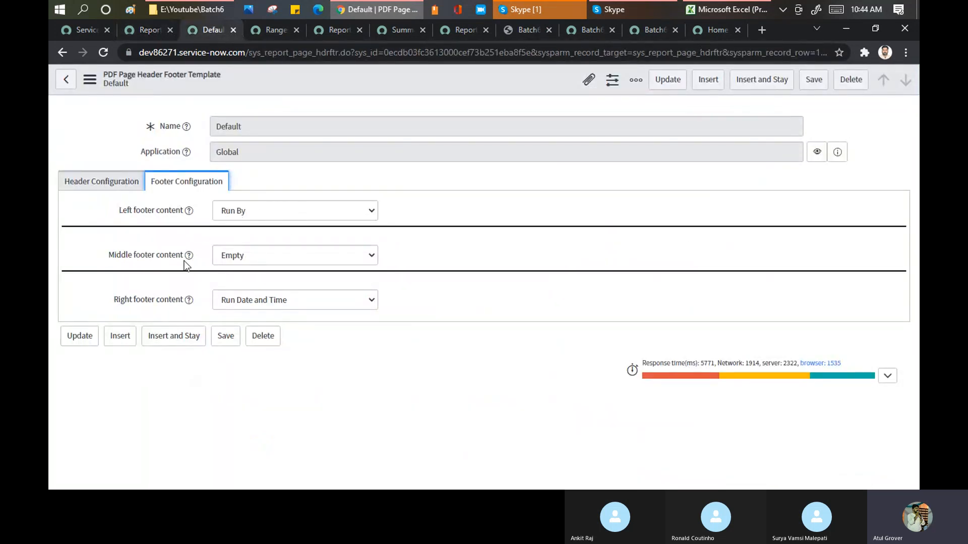
# Review the Default template's right footer content options against the exported PDF, and show its header configuration.
pyautogui.click(273, 304)
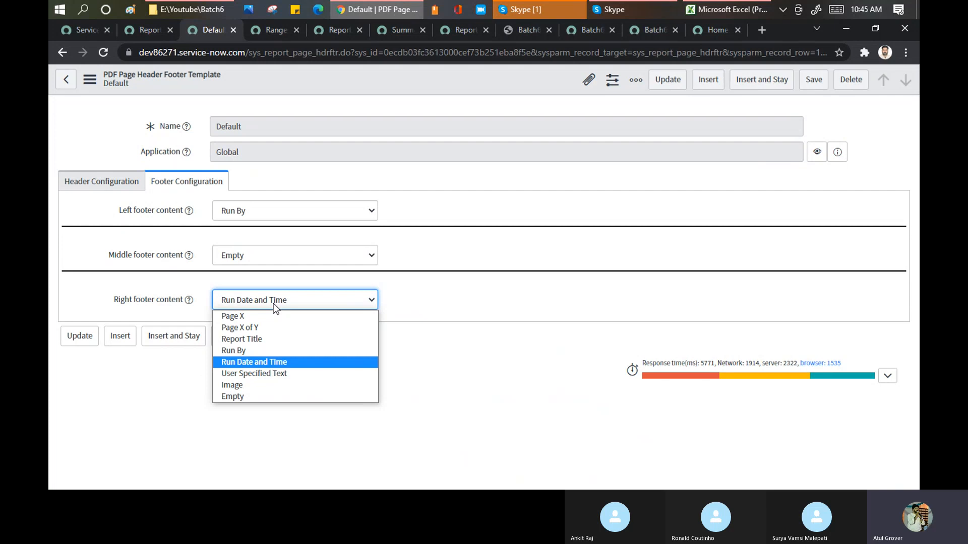
pyautogui.click(508, 30)
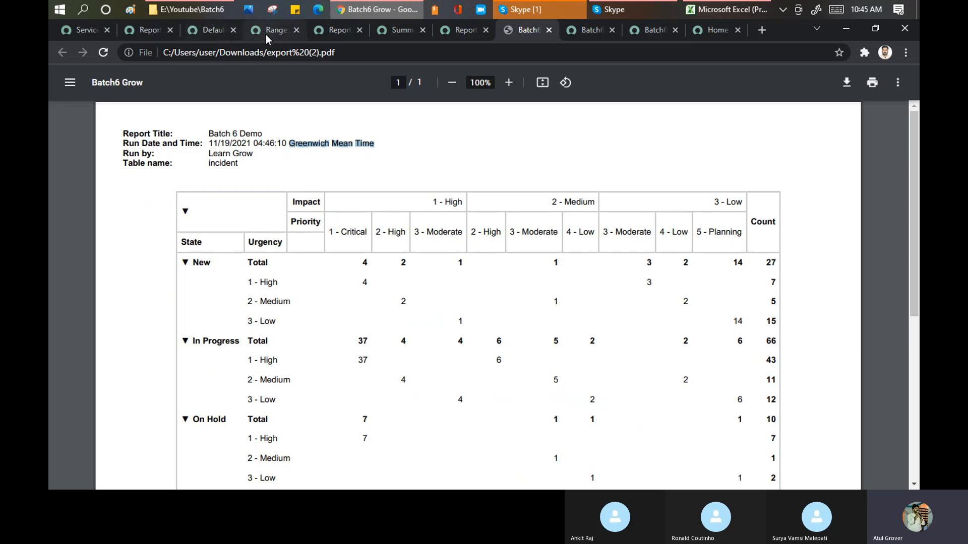
pyautogui.click(211, 30)
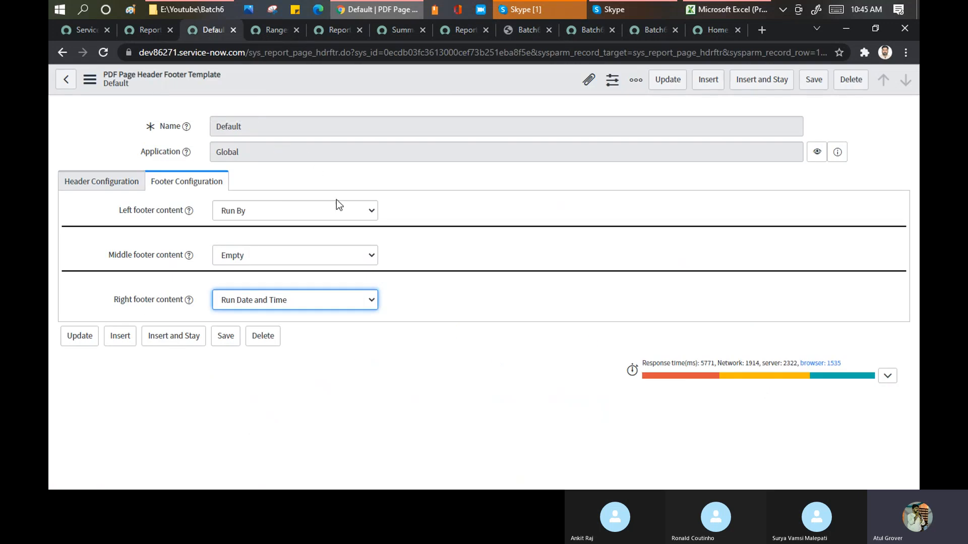
pyautogui.click(126, 184)
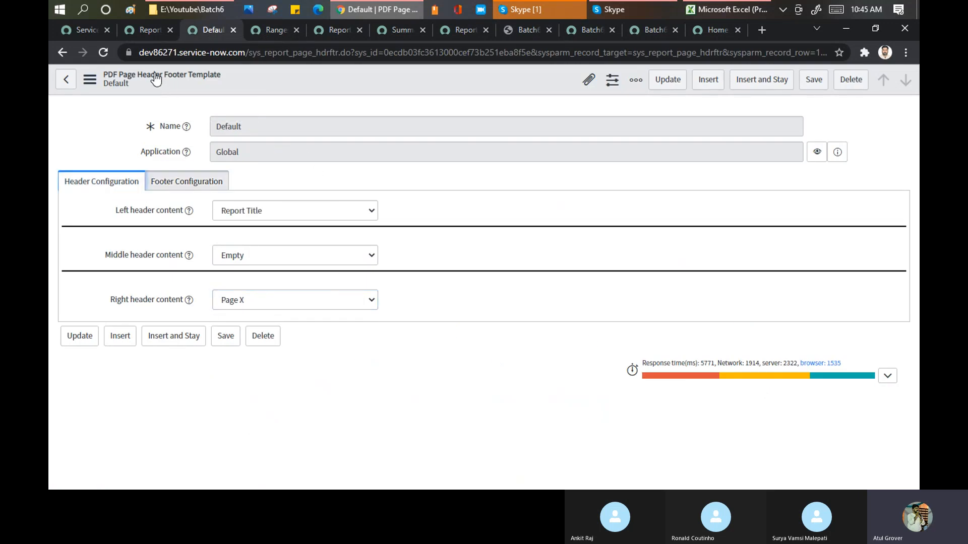
# Start a new PDF header footer template from the template list and set its left header content to Image.
pyautogui.click(61, 85)
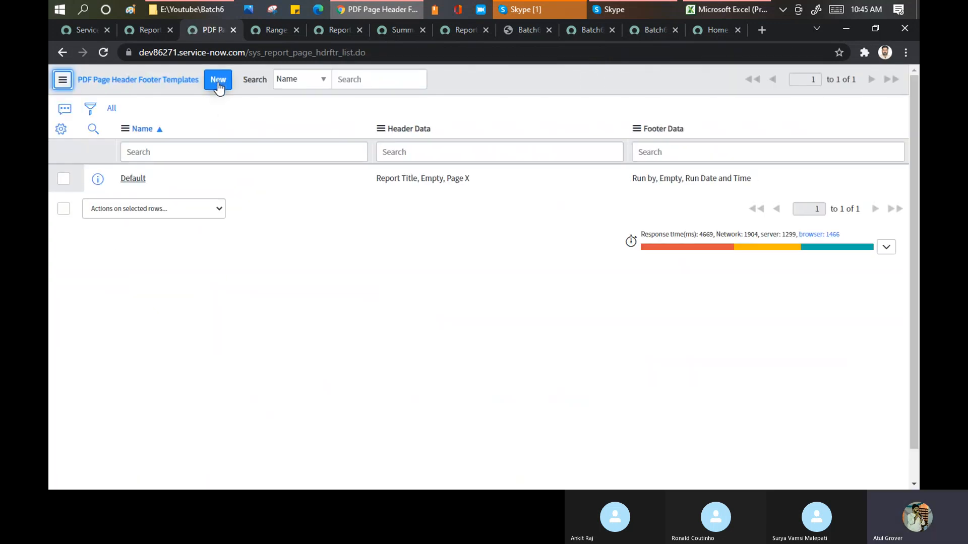
pyautogui.click(218, 82)
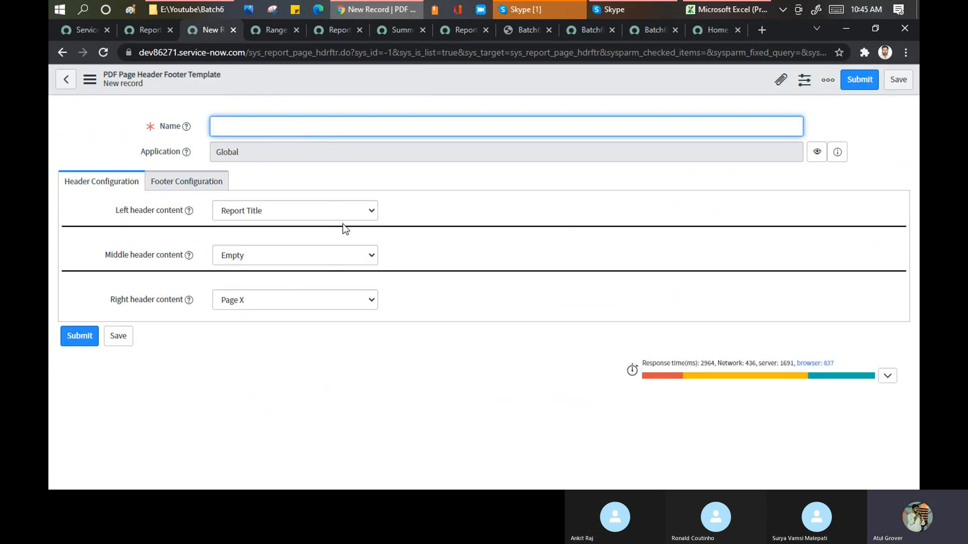
pyautogui.click(343, 211)
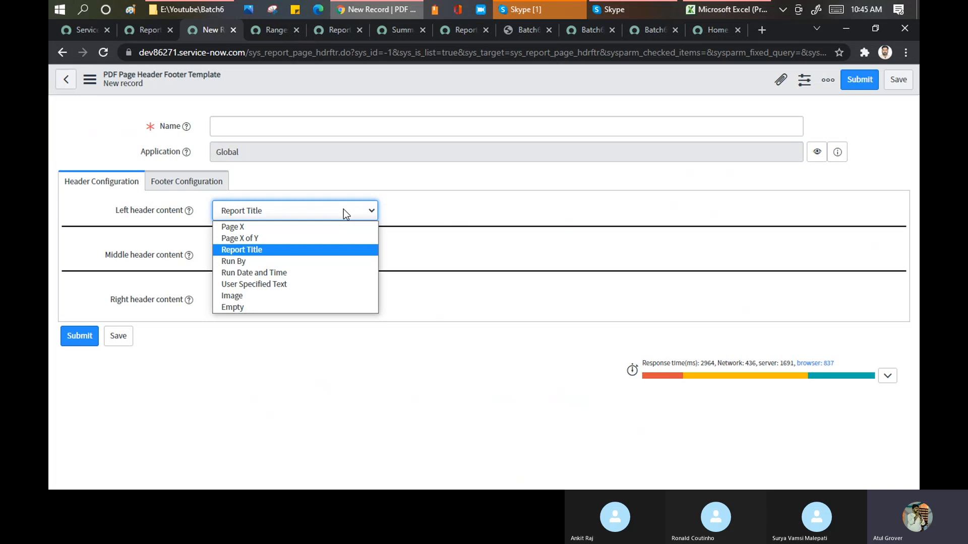
pyautogui.click(273, 296)
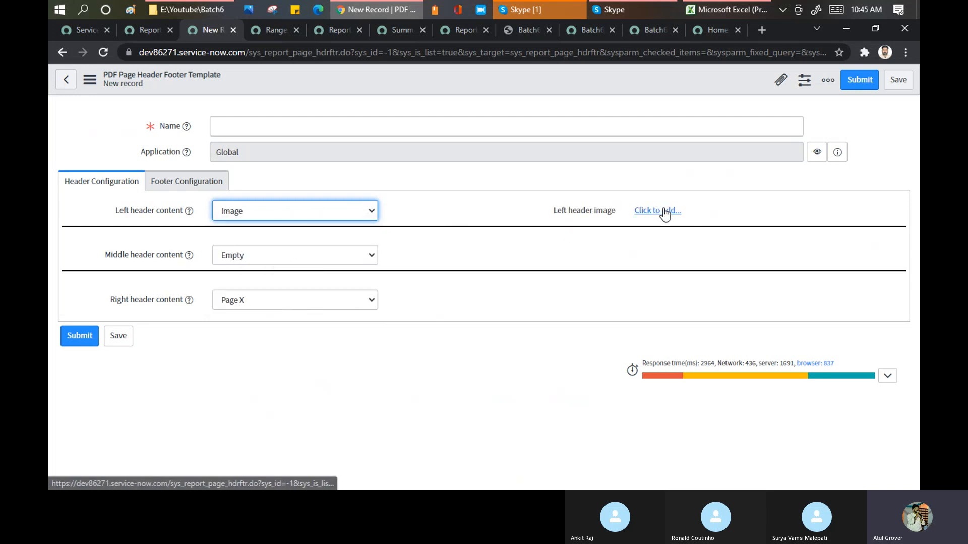
# Set the middle header content to Run Date and Time and the right header content to User Specified Text.
pyautogui.click(245, 263)
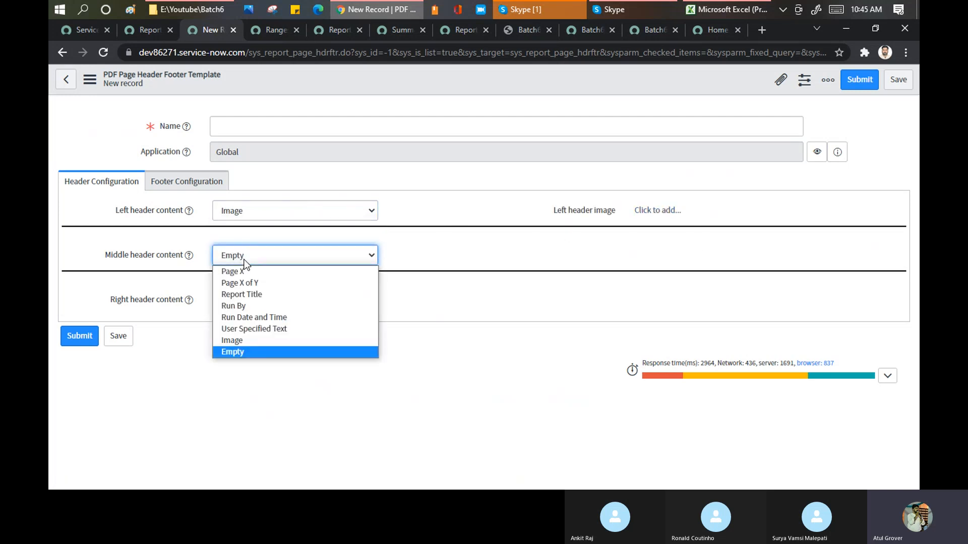
pyautogui.click(236, 318)
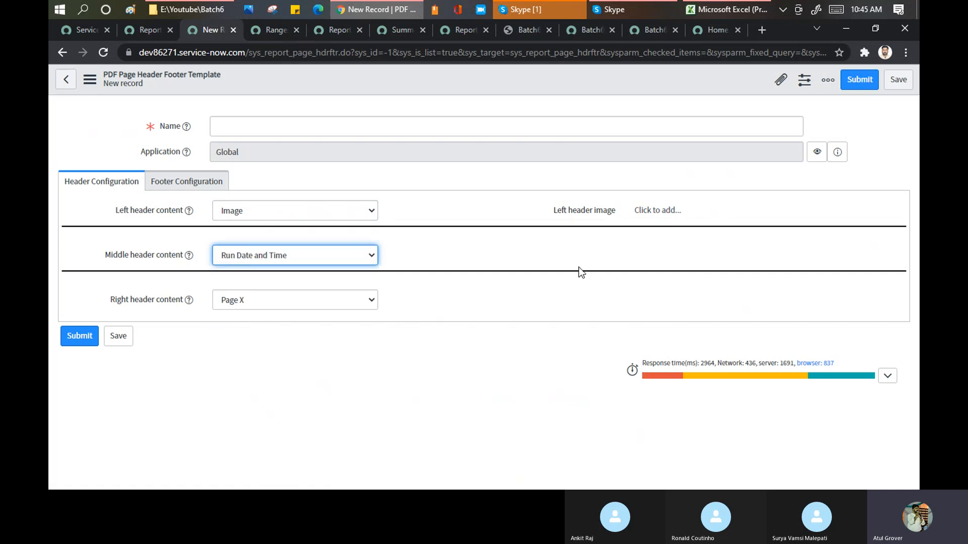
pyautogui.click(295, 301)
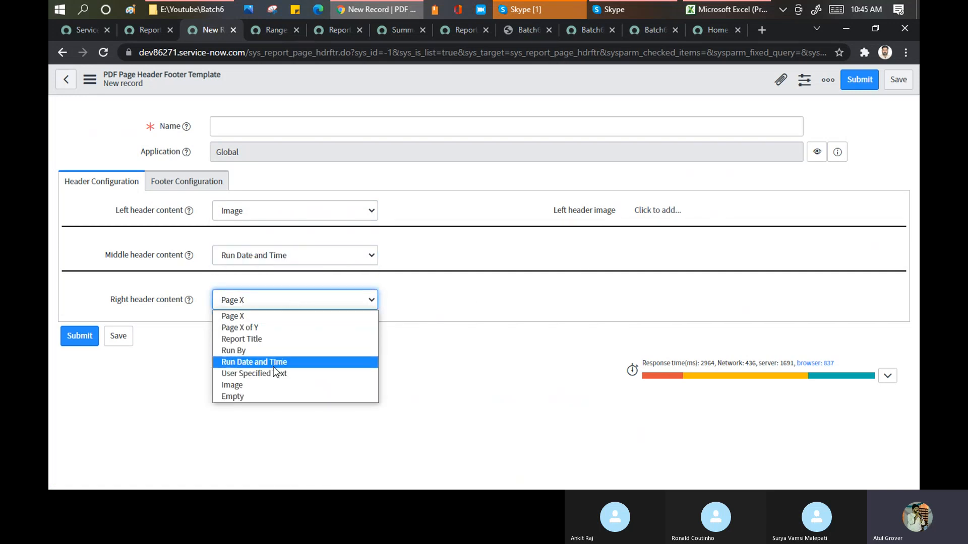
pyautogui.click(262, 373)
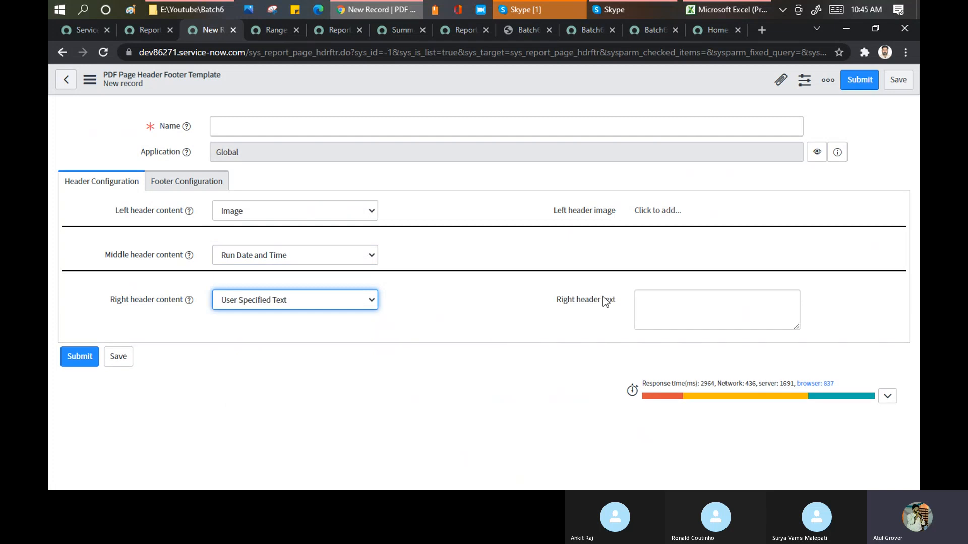
pyautogui.click(650, 312)
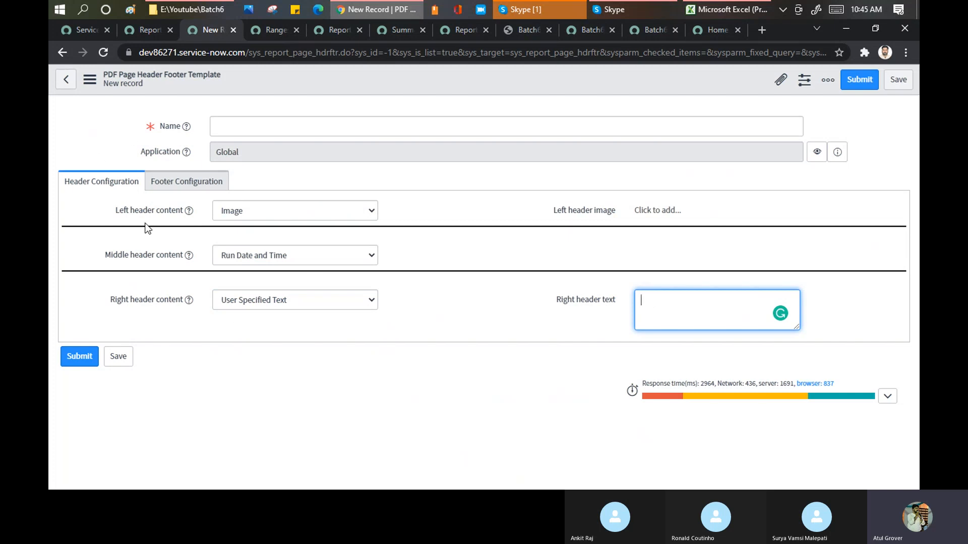
# Revisit the open tabs with Reporting Properties and the Reports, Ranges and Summary Sets lists.
pyautogui.click(139, 31)
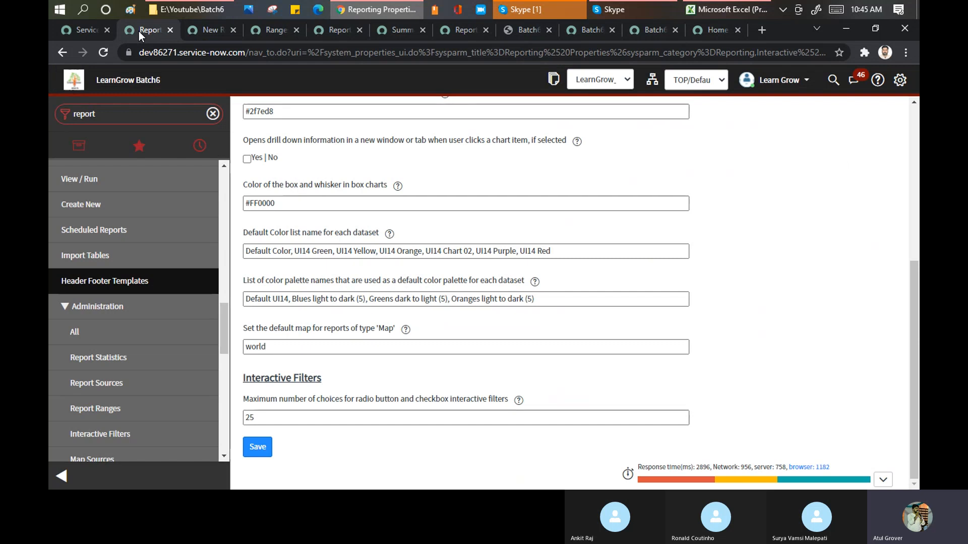
pyautogui.click(324, 28)
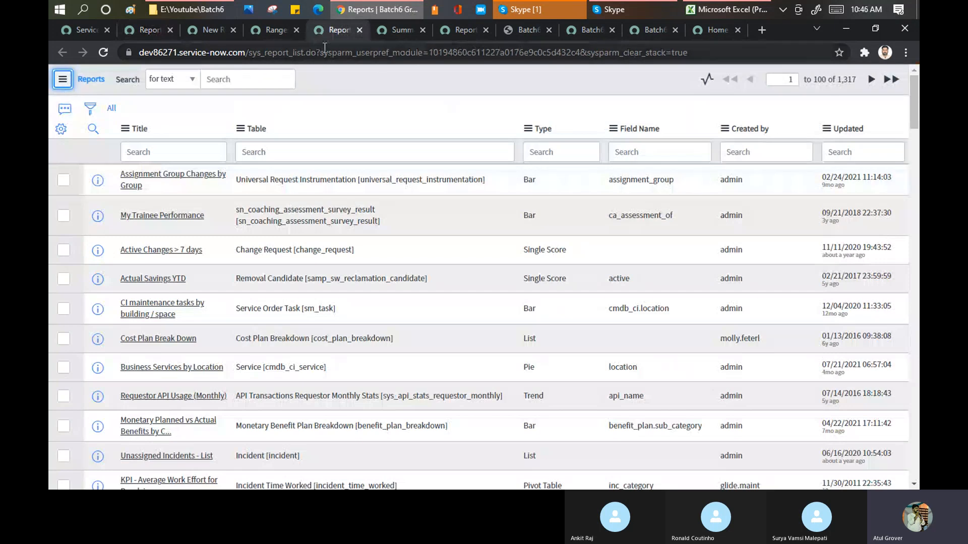
pyautogui.click(259, 35)
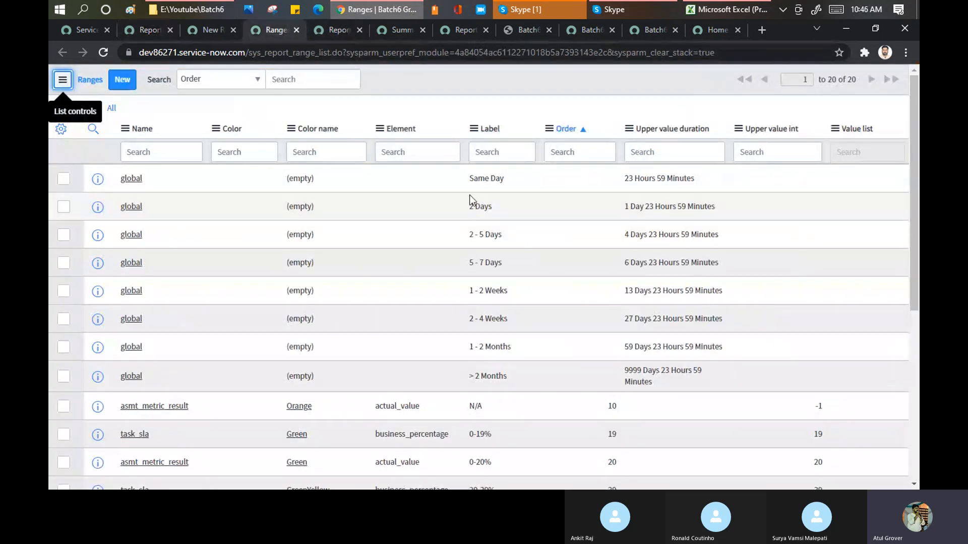
pyautogui.click(399, 30)
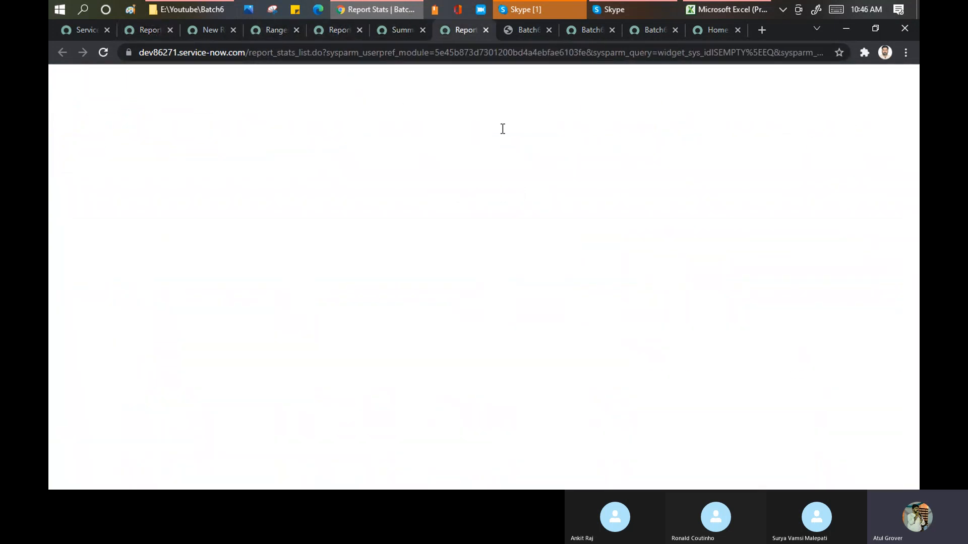
# Examine the Report Stats list, including its run columns and the total number of records.
pyautogui.click(455, 26)
pyautogui.scroll(3, 415, 176)
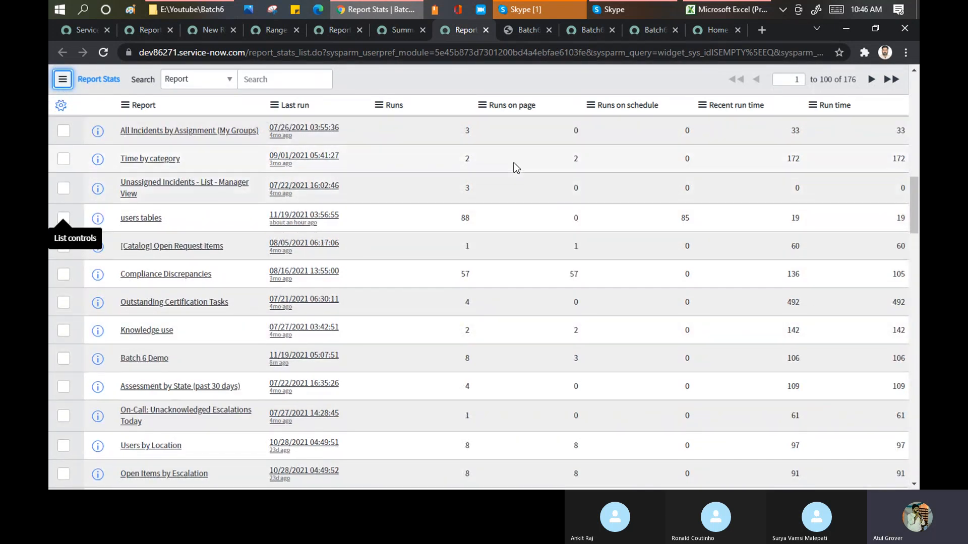
pyautogui.moveTo(857, 81); pyautogui.dragTo(842, 82)
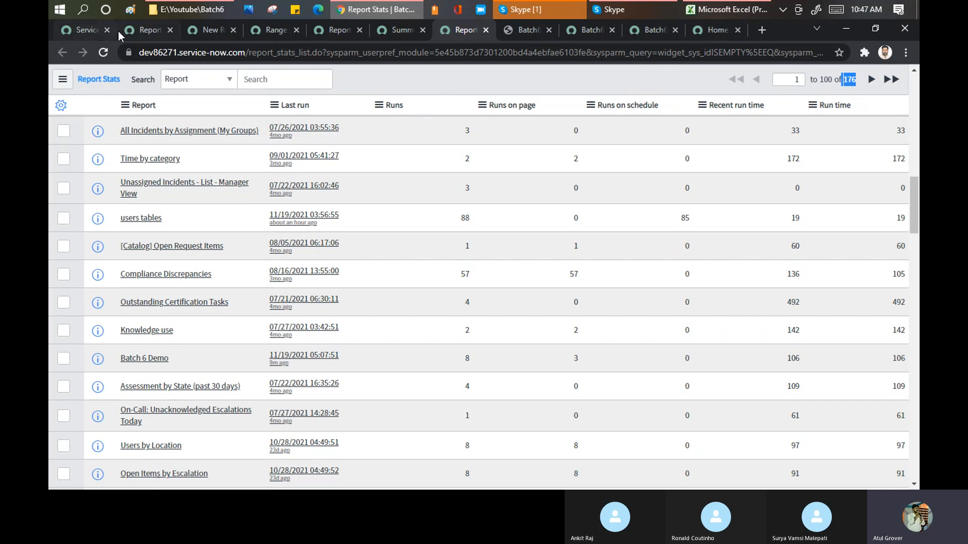
# Return to the Reporting Properties page and review the Reports application's modules in the navigator, from View / Run through Administration to Custom Charts.
pyautogui.click(146, 32)
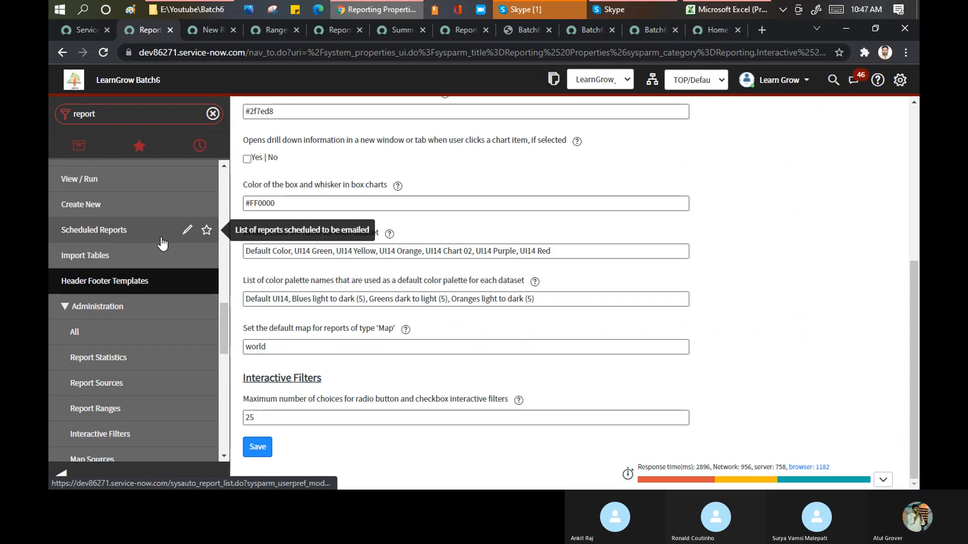
pyautogui.scroll(1, 161, 244)
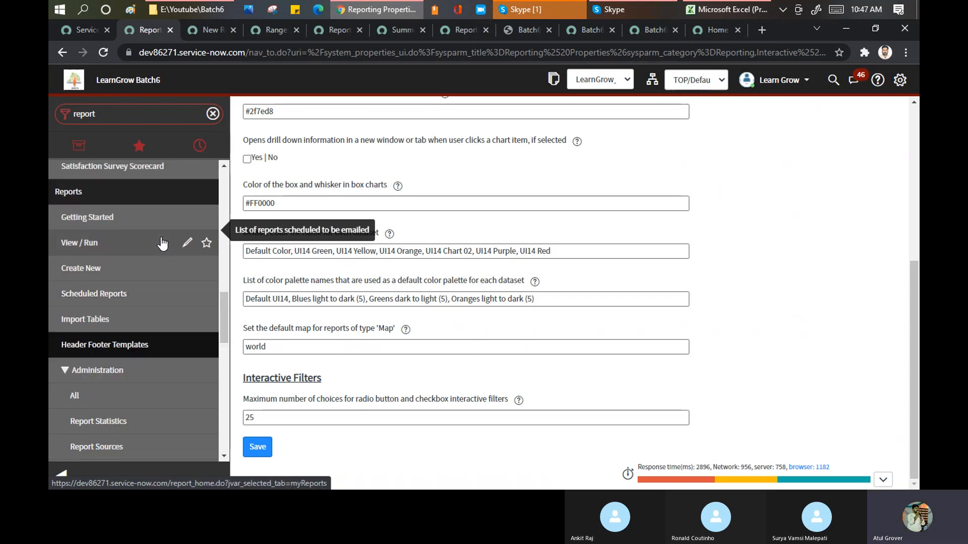
pyautogui.scroll(-3, 162, 244)
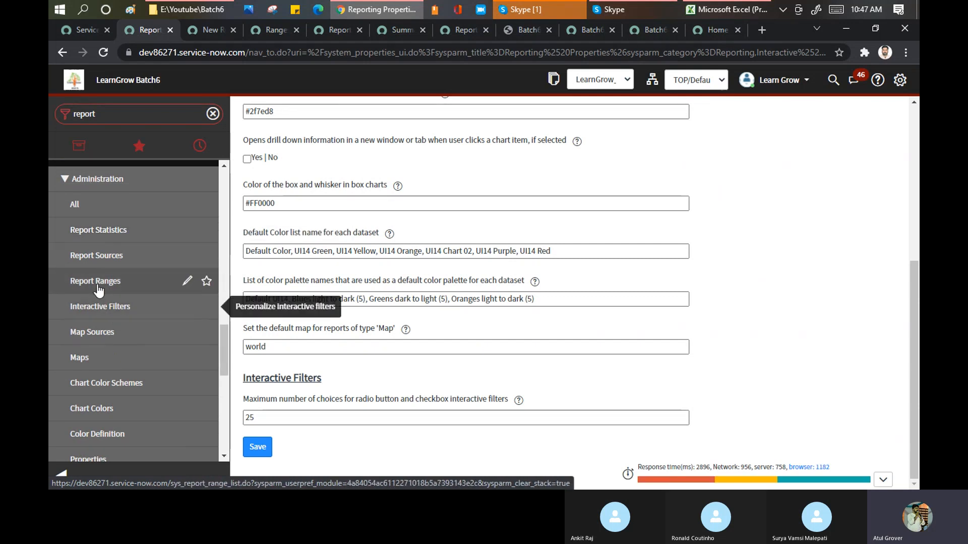
pyautogui.scroll(-1, 126, 330)
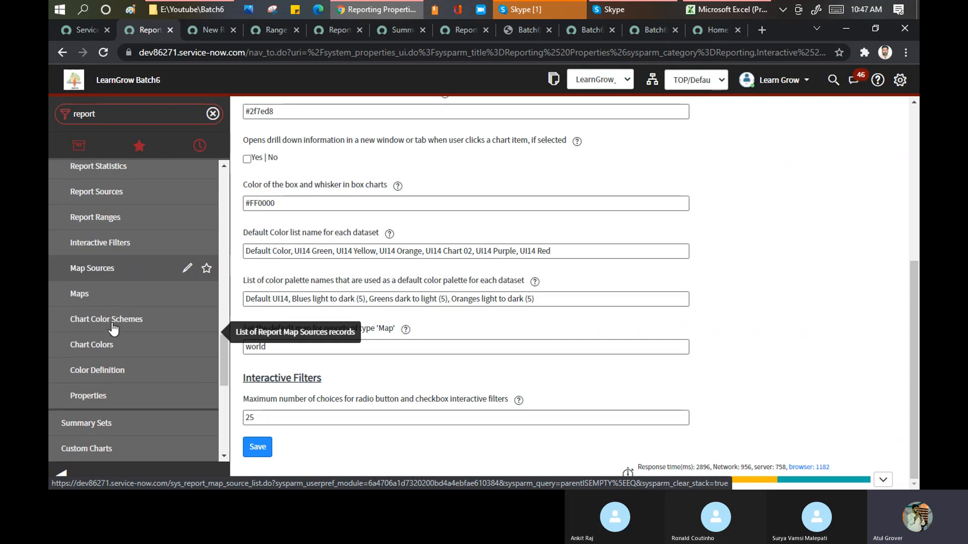
pyautogui.scroll(-2, 123, 313)
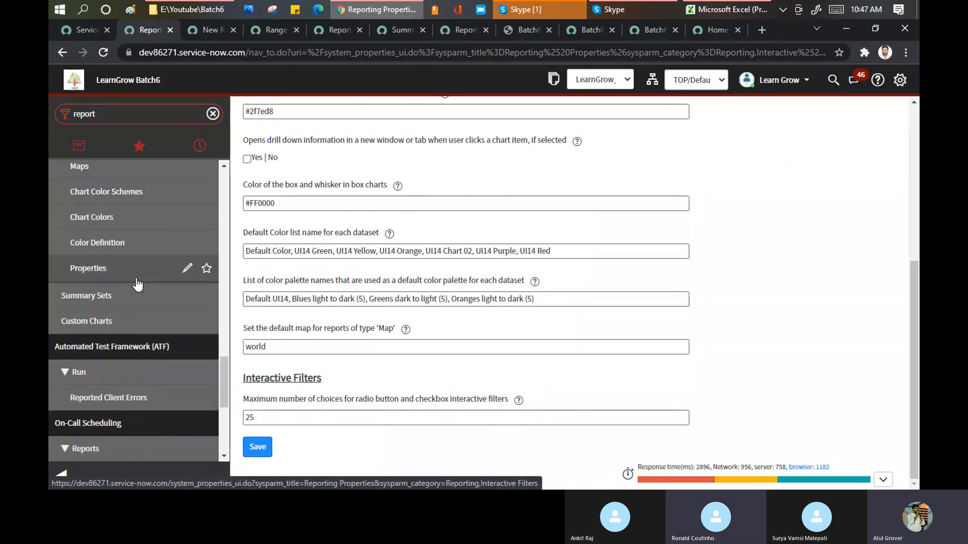
pyautogui.scroll(-1, 137, 285)
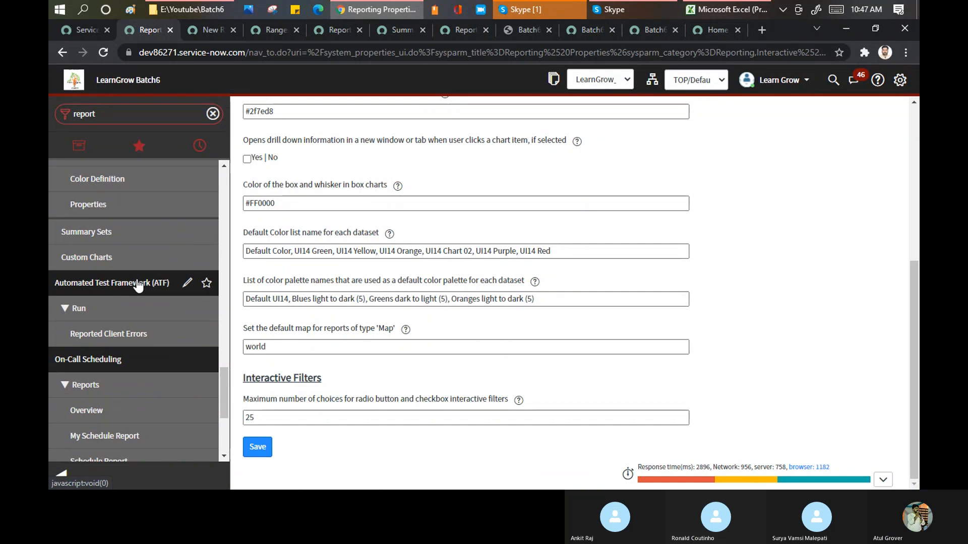
pyautogui.click(111, 115)
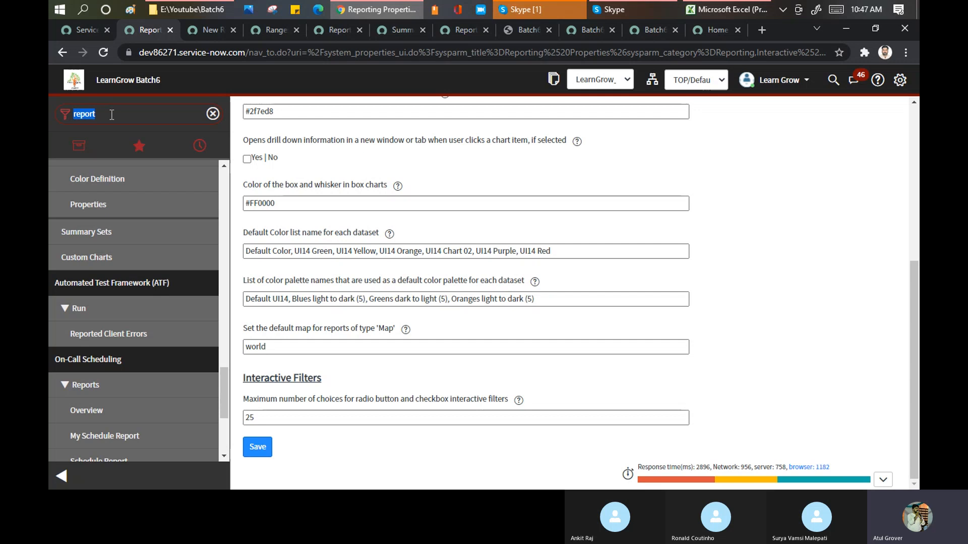
# In Excel's Training_Master Agenda sheet, change cell A60 to "Database View / Interactive Fillter" and fill cell A59, Introduction to Reports/ Dashboard, with yellow.
pyautogui.click(726, 10)
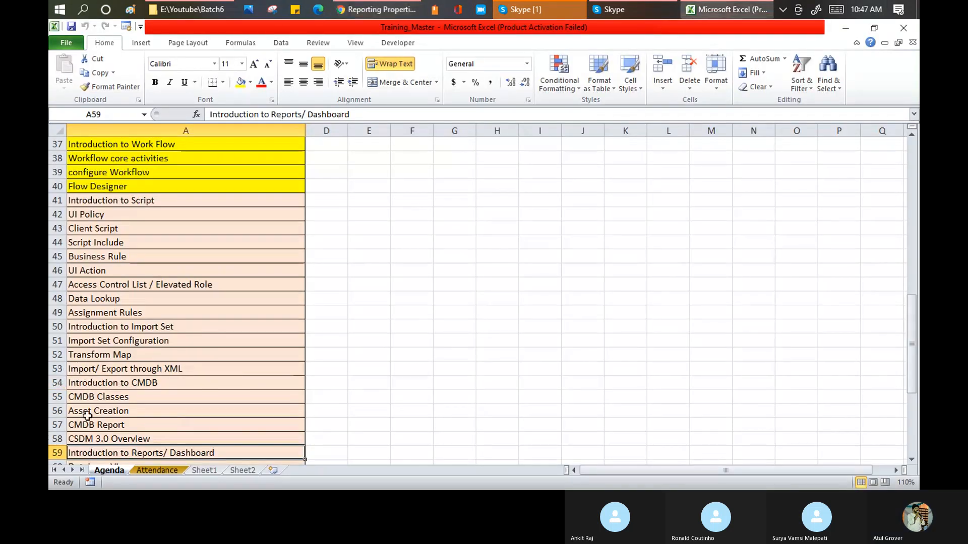
pyautogui.scroll(-2, 61, 398)
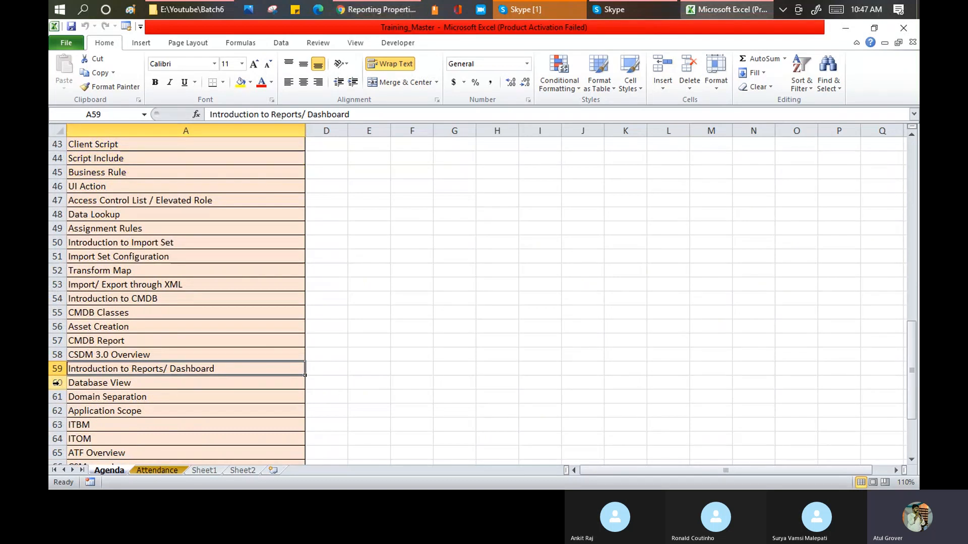
pyautogui.doubleClick(166, 385)
pyautogui.write('/ Inter')
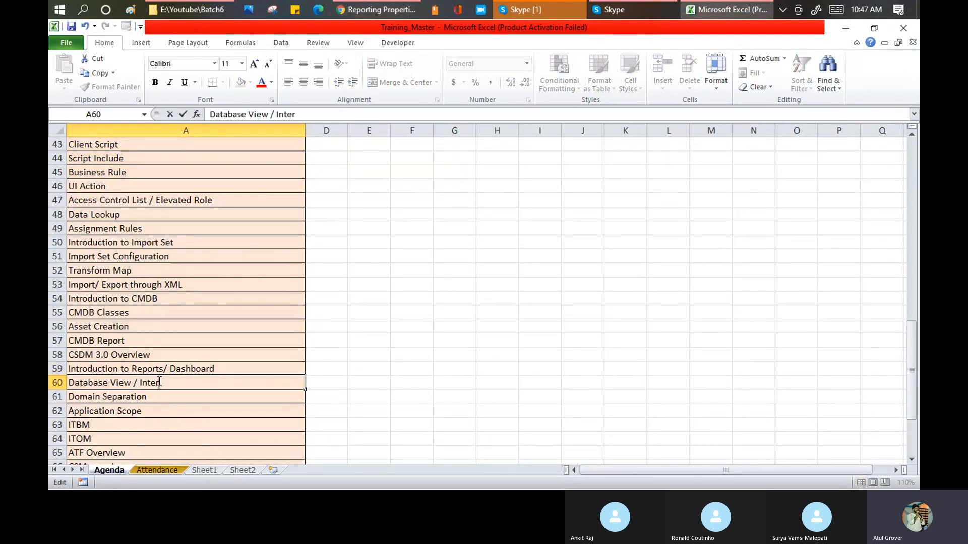
pyautogui.write('active Fillter')
pyautogui.press('Return')
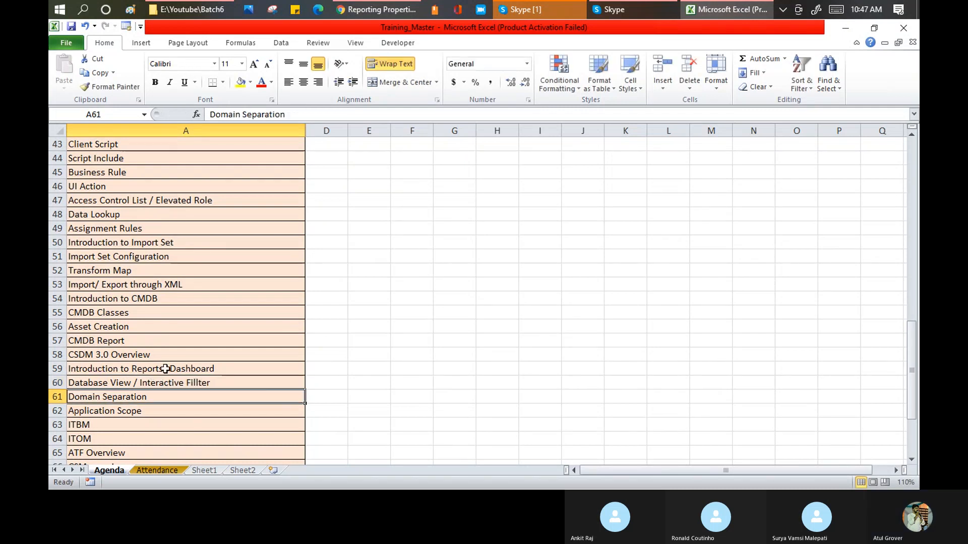
pyautogui.click(164, 369)
pyautogui.click(241, 83)
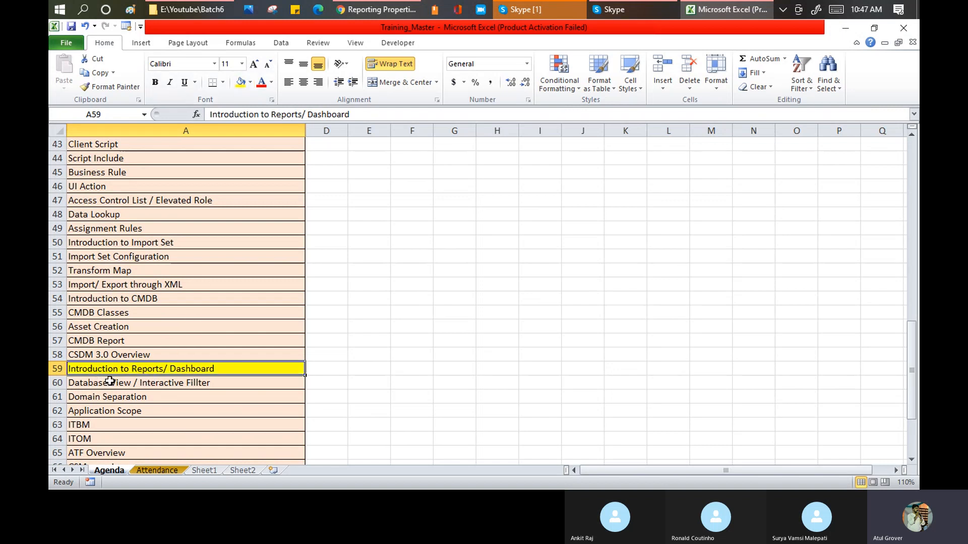
# Switch back to ServiceNow in Chrome and look over the navigator's report modules, from Administration up to HR Dashboards & Reports.
pyautogui.click(524, 10)
pyautogui.moveTo(389, 7)
pyautogui.click(386, 55)
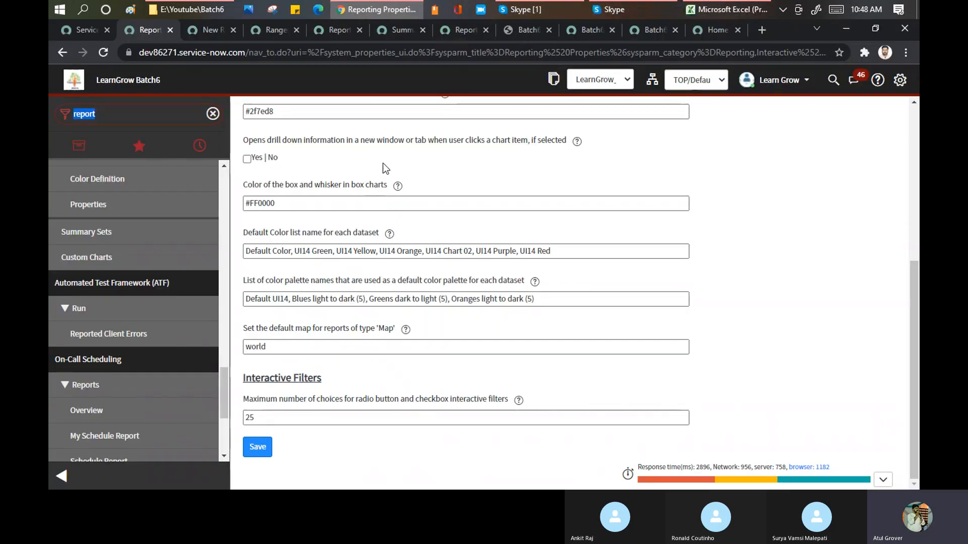
pyautogui.scroll(4, 152, 299)
pyautogui.scroll(3, 152, 299)
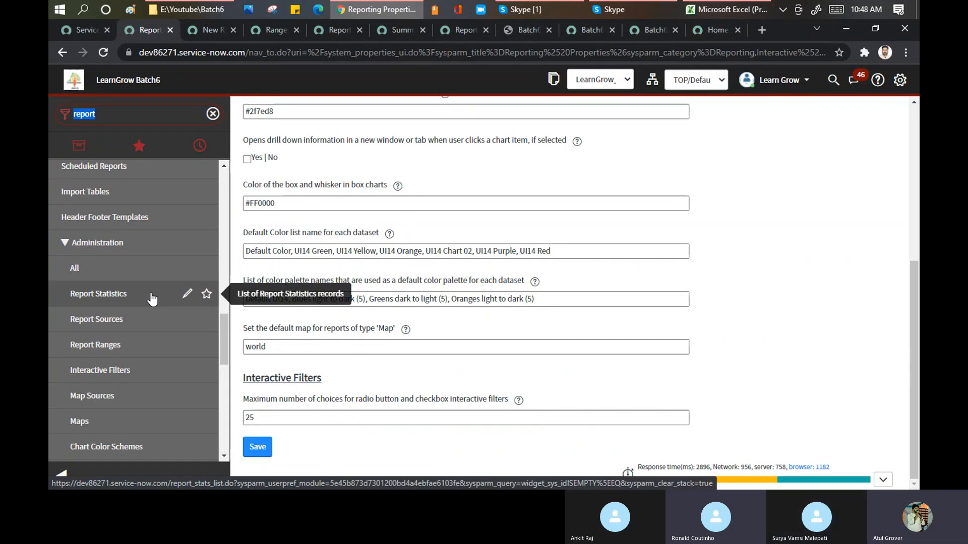
pyautogui.scroll(3, 151, 299)
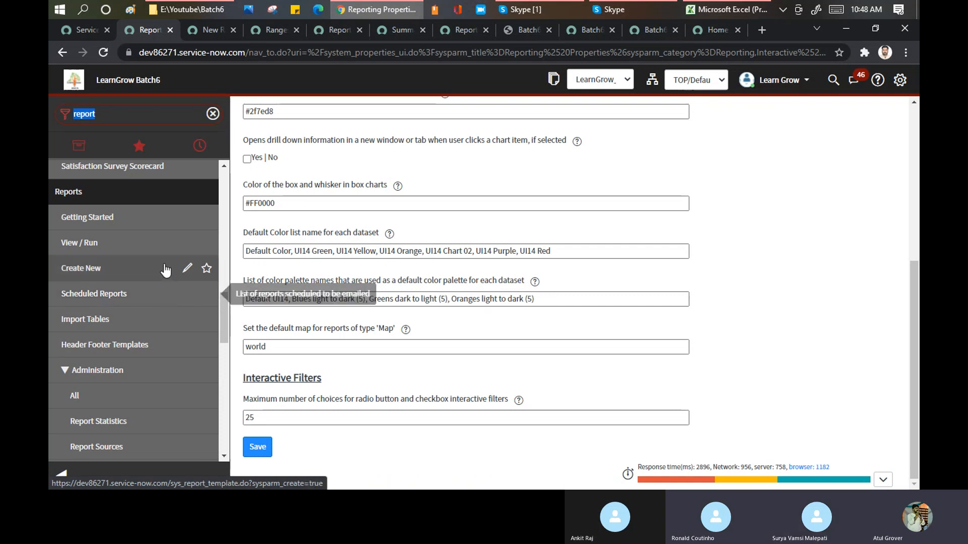
pyautogui.scroll(3, 165, 272)
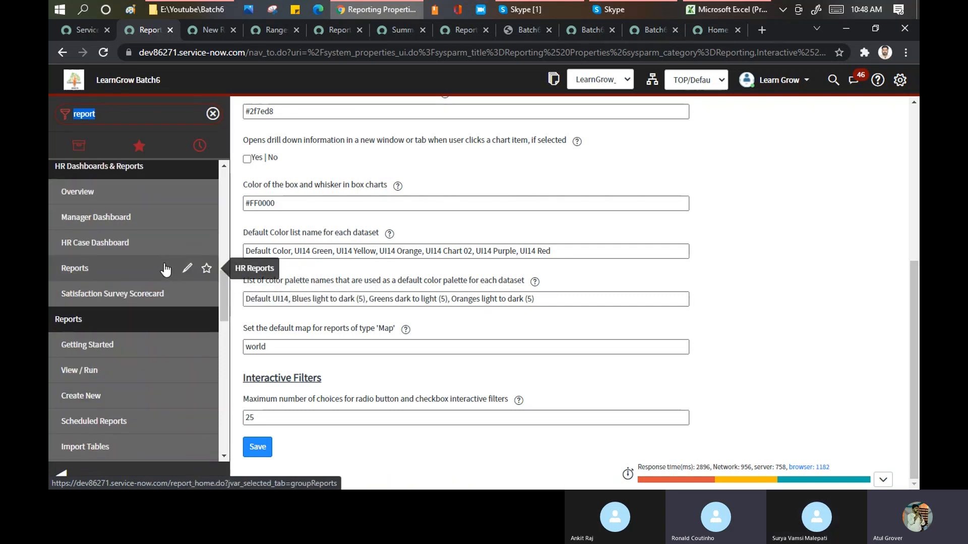
pyautogui.scroll(-3, 165, 271)
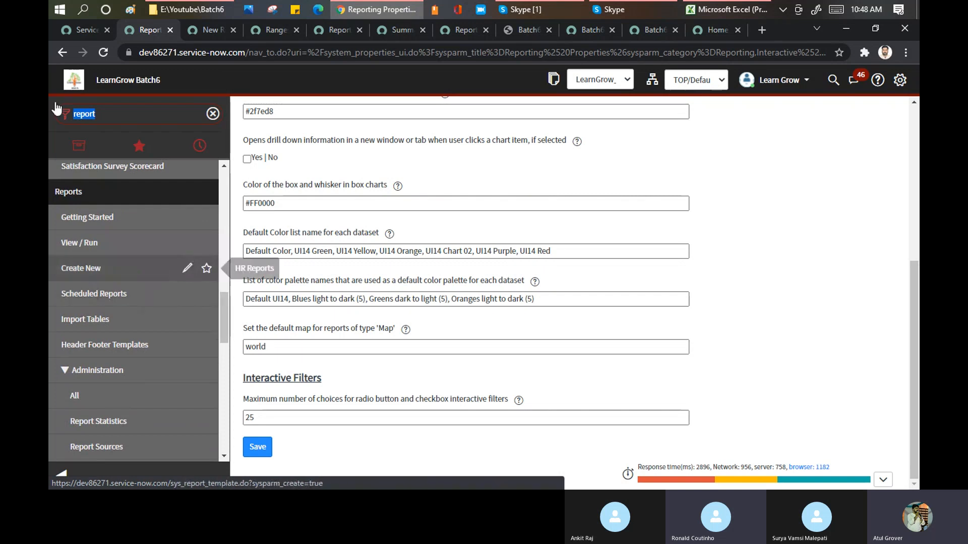
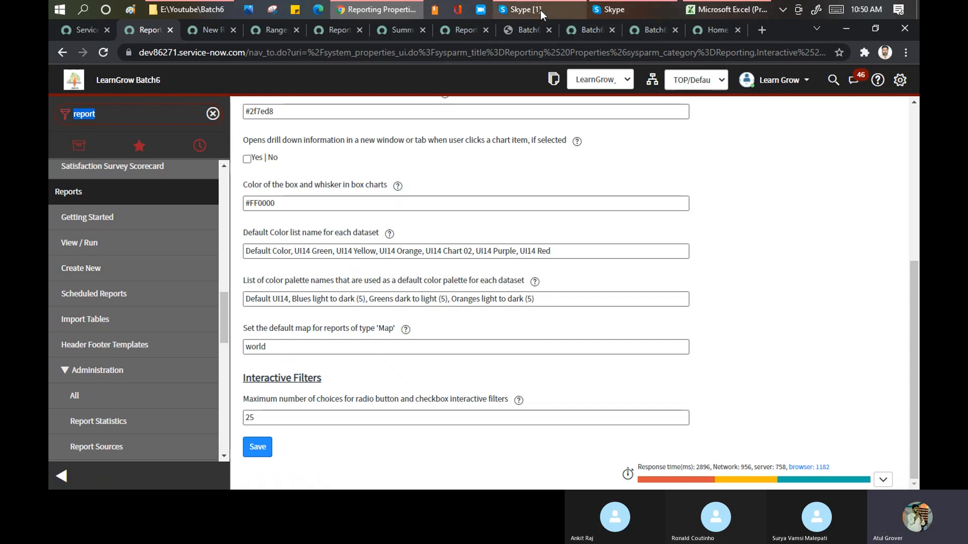
# Switch from the Reporting Properties page to the ongoing Training Batch 6 call in Skype.
pyautogui.moveTo(541, 10)
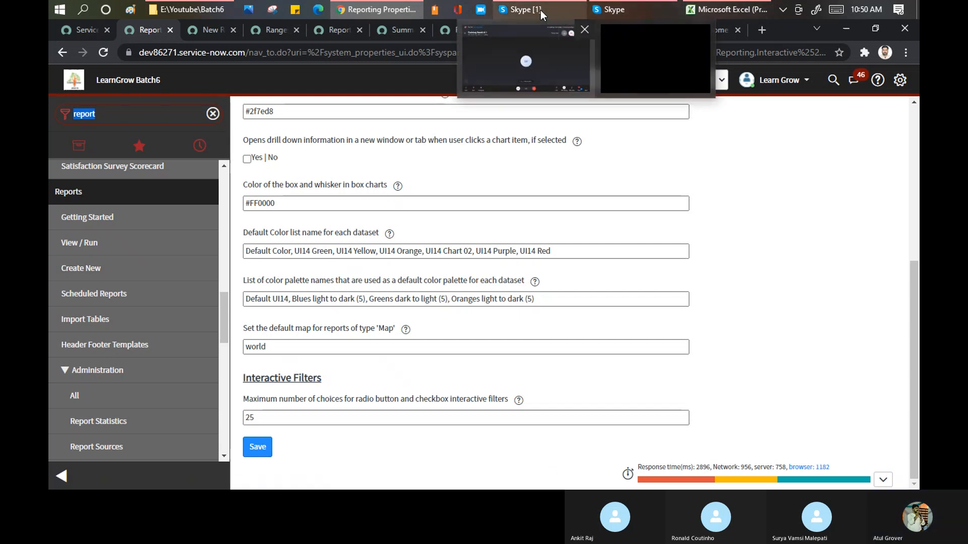
pyautogui.click(541, 9)
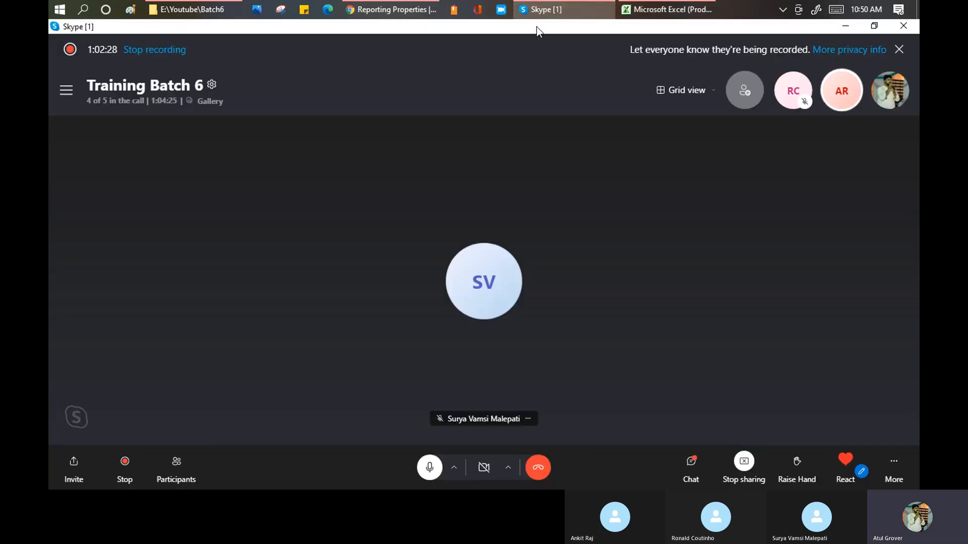